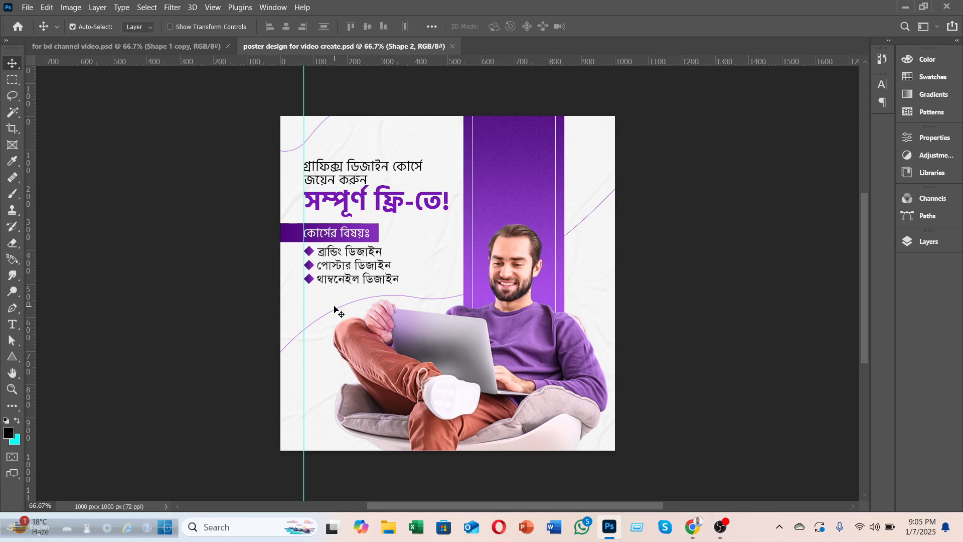
Step: Look at the hiring and Bengali course posters, then open final design.psd from the Emran folder
left_click(119, 46)
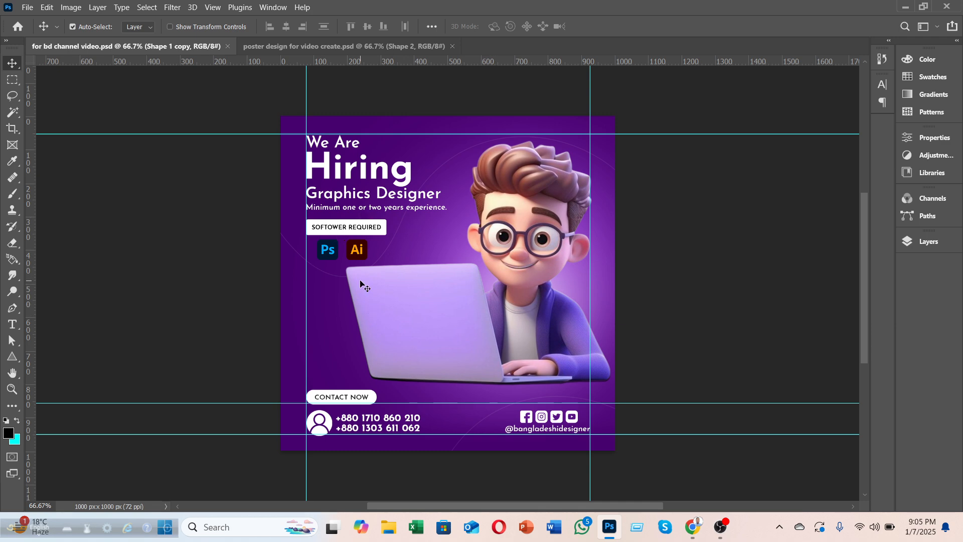
left_click(306, 50)
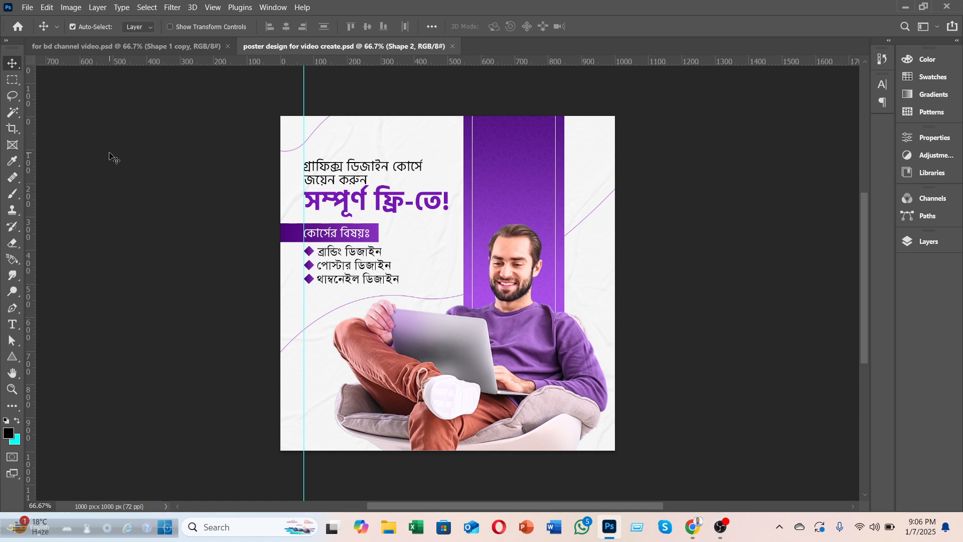
left_click(23, 7)
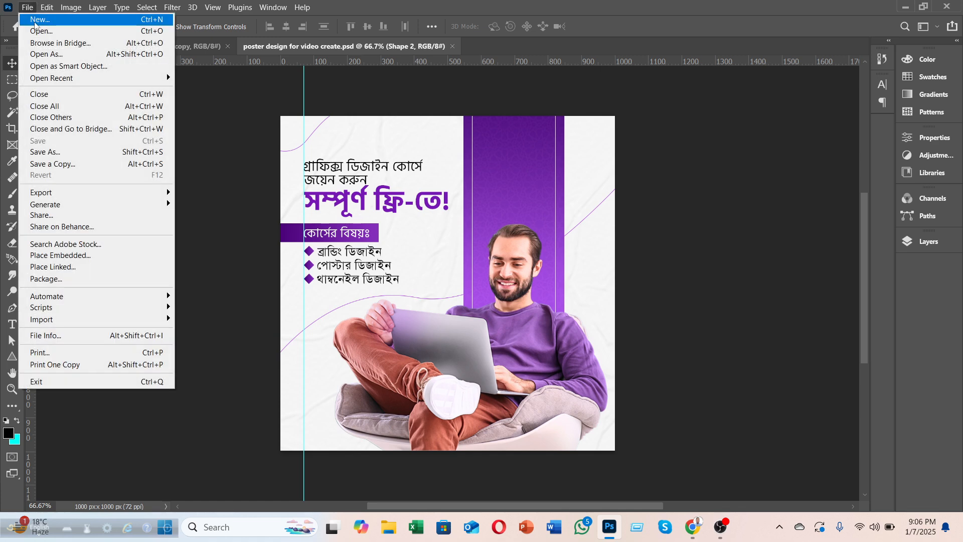
left_click(44, 32)
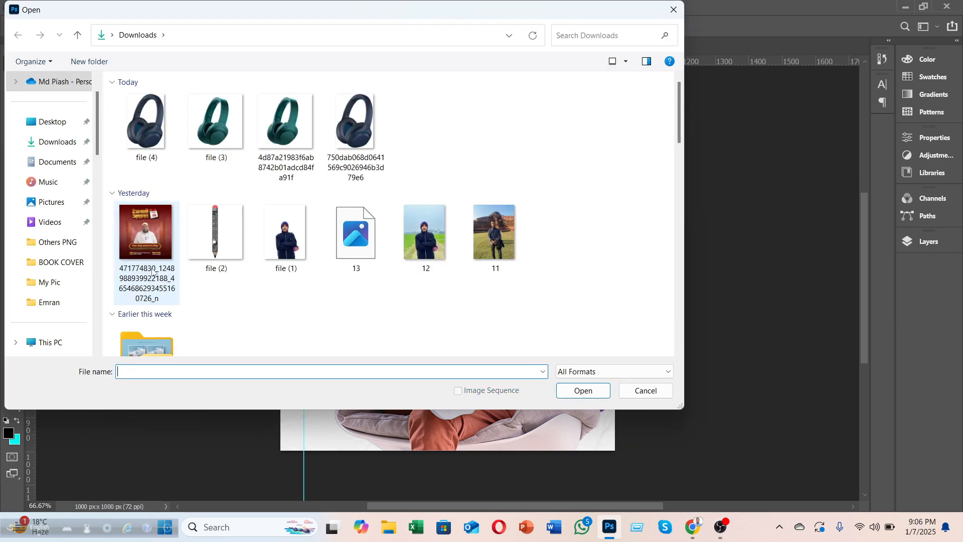
left_click(61, 311)
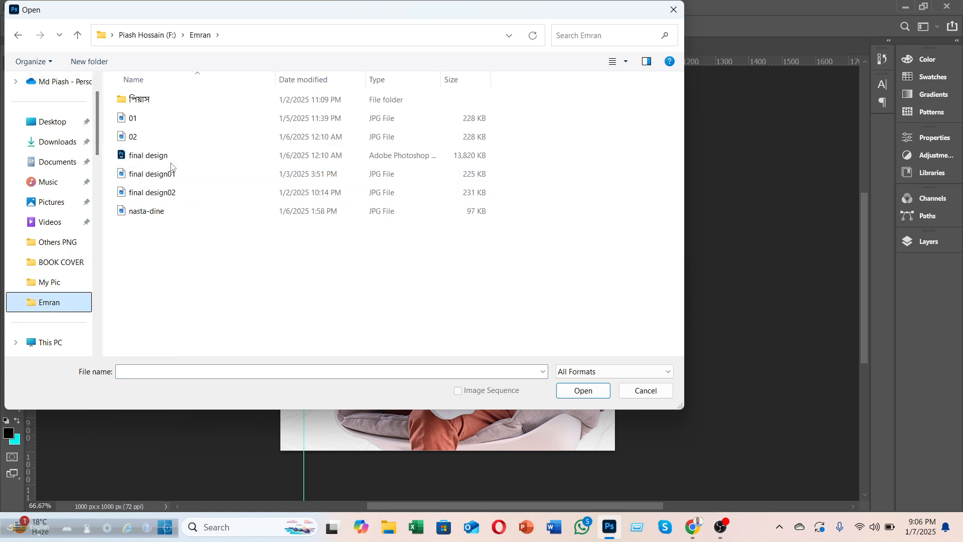
double_click(161, 156)
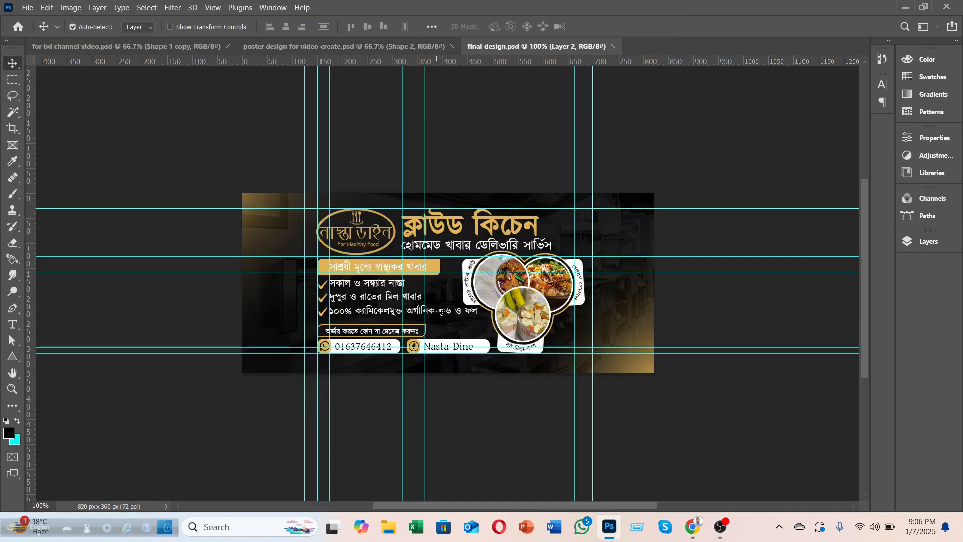
Step: Hide the food banner's guides and zoom in to inspect it
key("ctrl+semicolon")
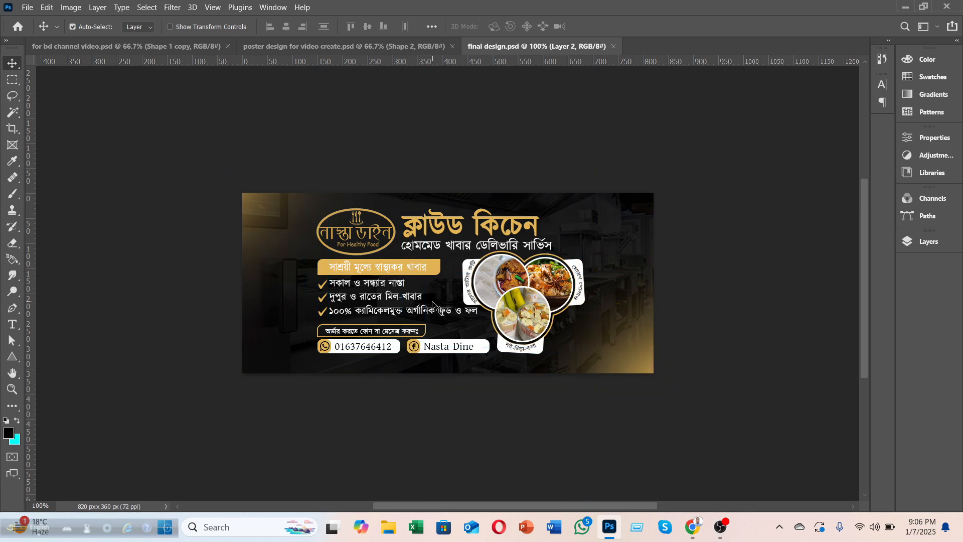
scroll(432, 303, "up", 3)
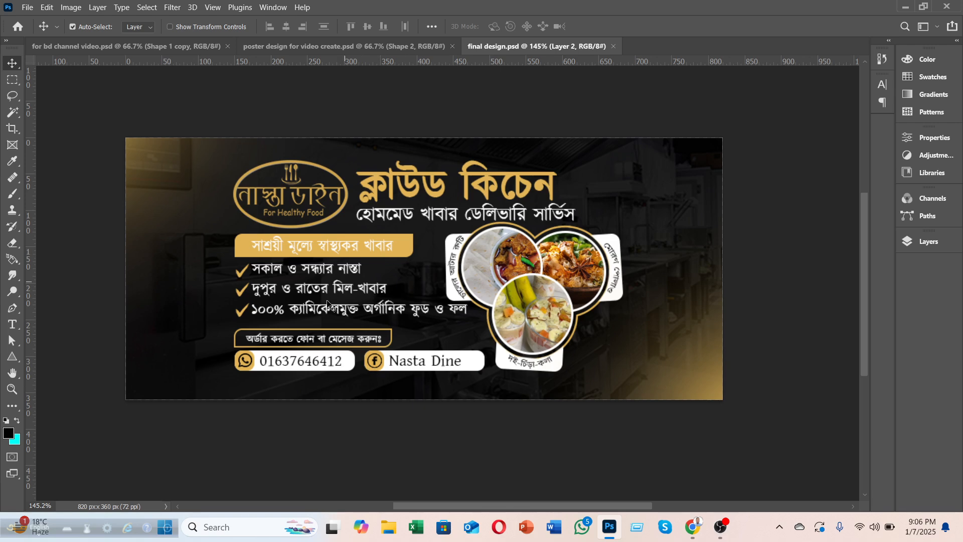
scroll(261, 270, "down", 1)
scroll(260, 270, "down", 3)
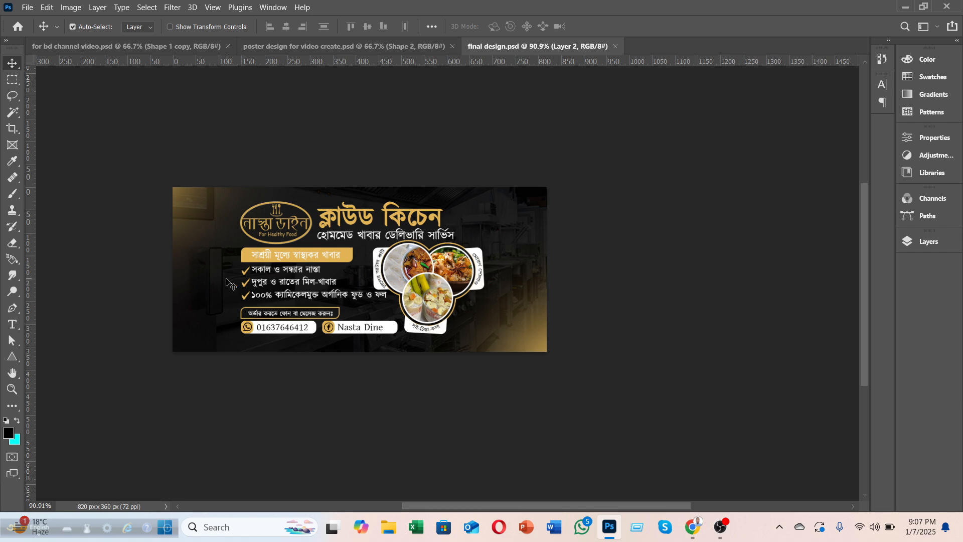
left_click_drag(515, 506, 474, 513)
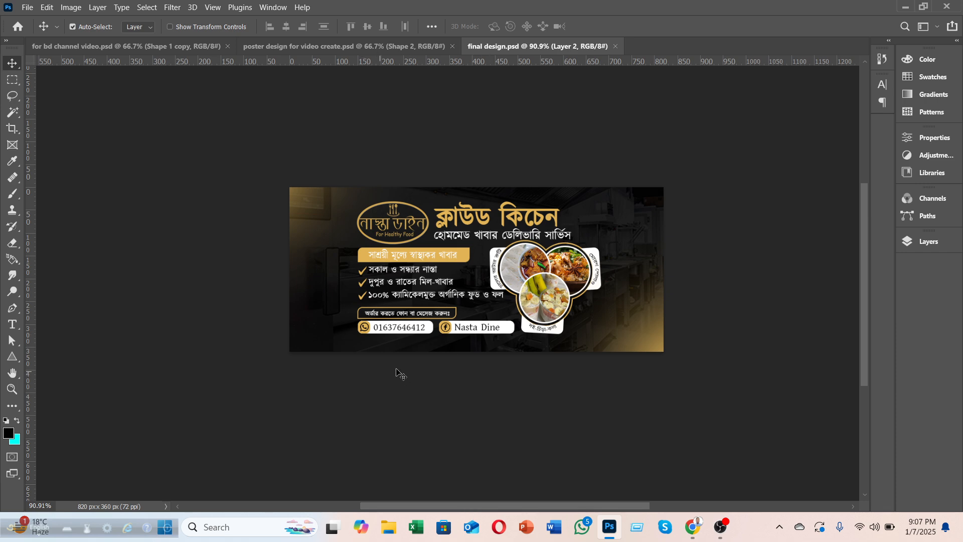
scroll(396, 364, "up", 1)
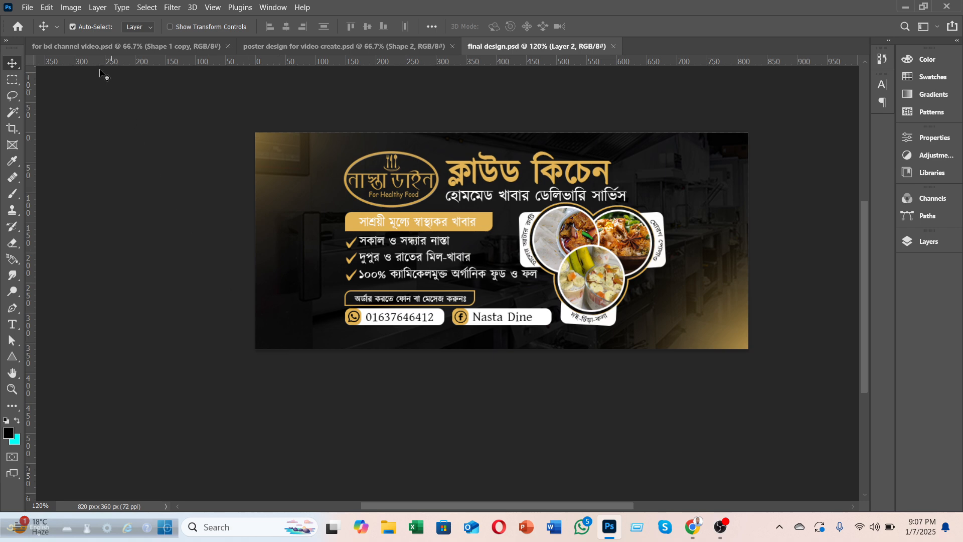
Step: Compare the hiring and Bengali course posters, then start a new 1000 × 1000 px, 72 ppi document
left_click(92, 49)
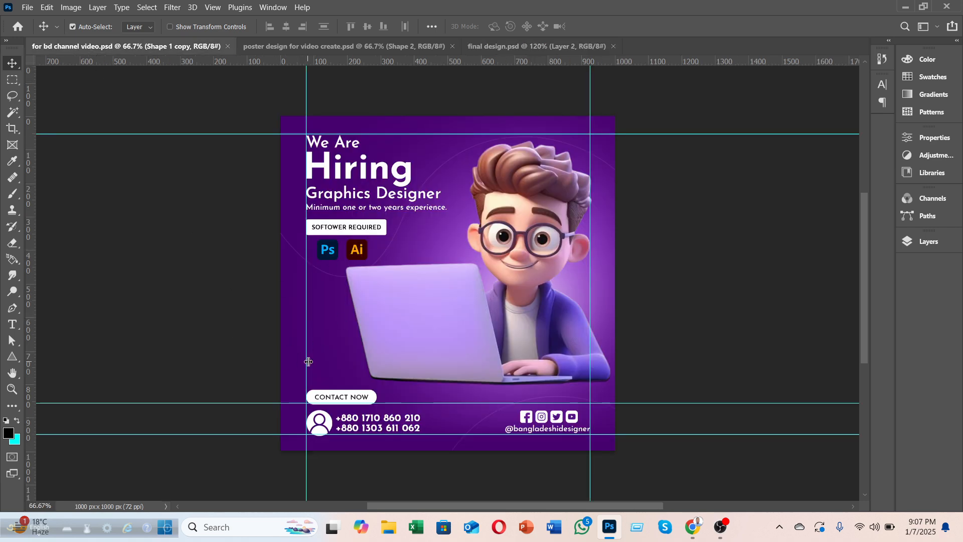
left_click(337, 46)
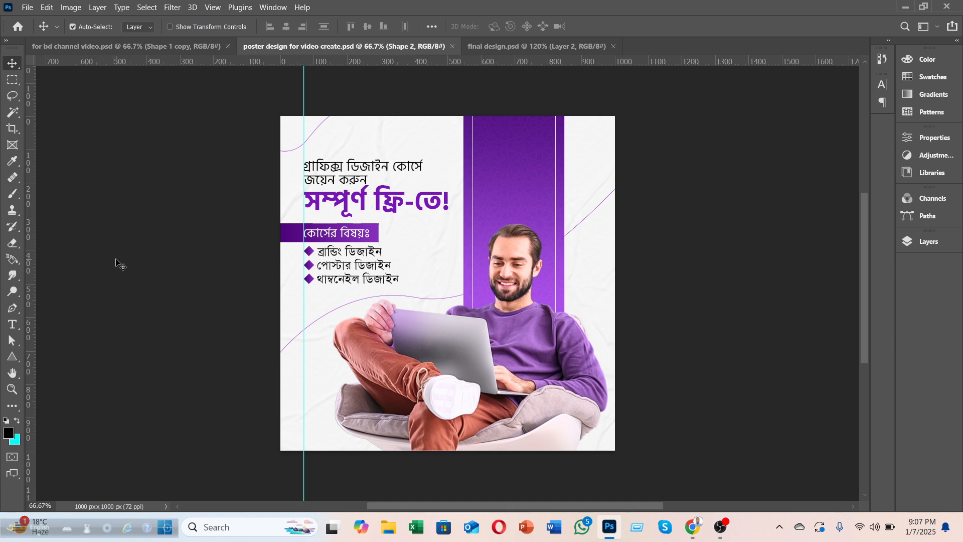
left_click(110, 47)
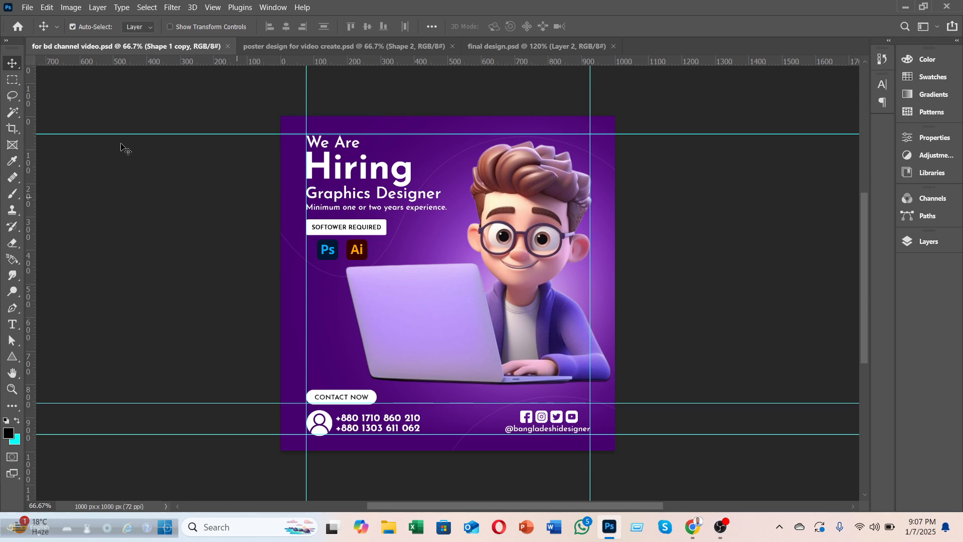
left_click(27, 8)
left_click(41, 21)
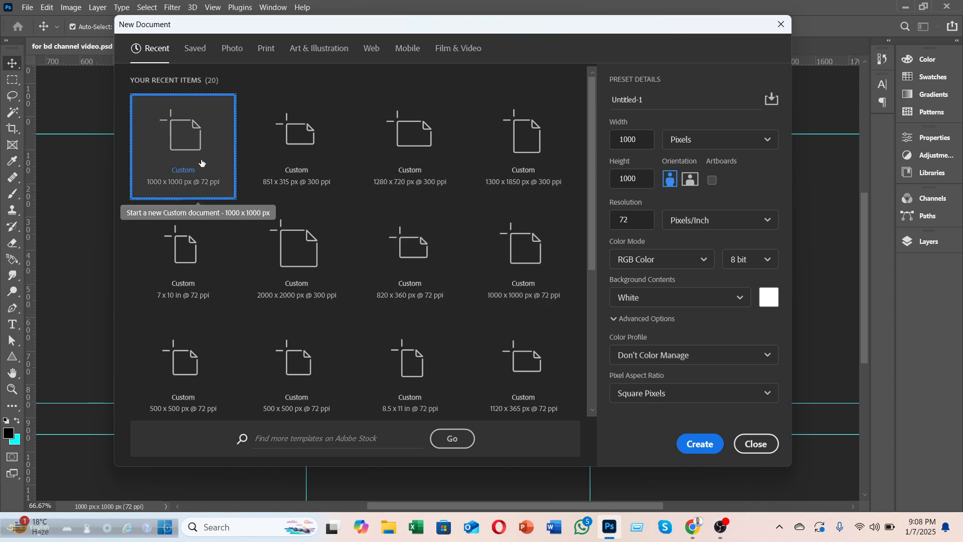
Step: Create the 1000 × 1000 px document with Artboards enabled
left_click(712, 180)
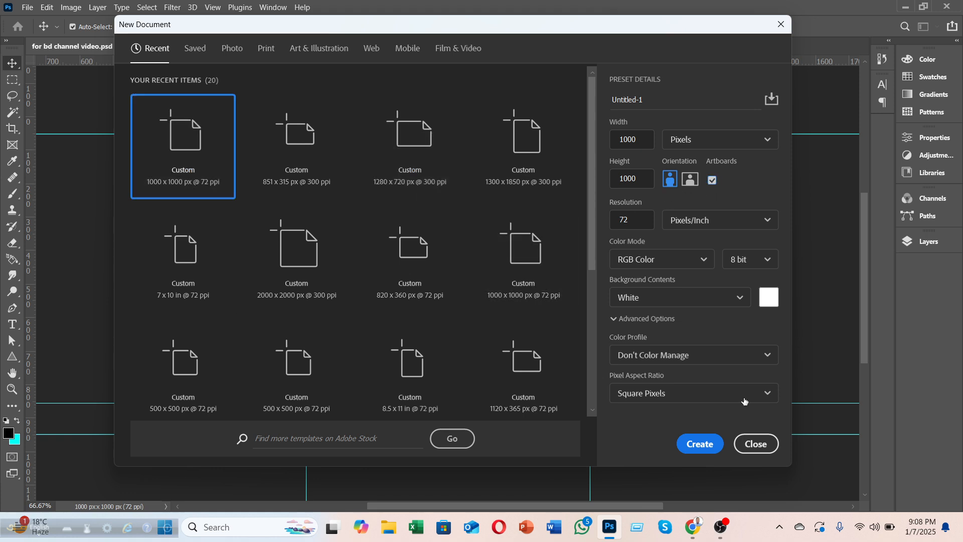
left_click(695, 445)
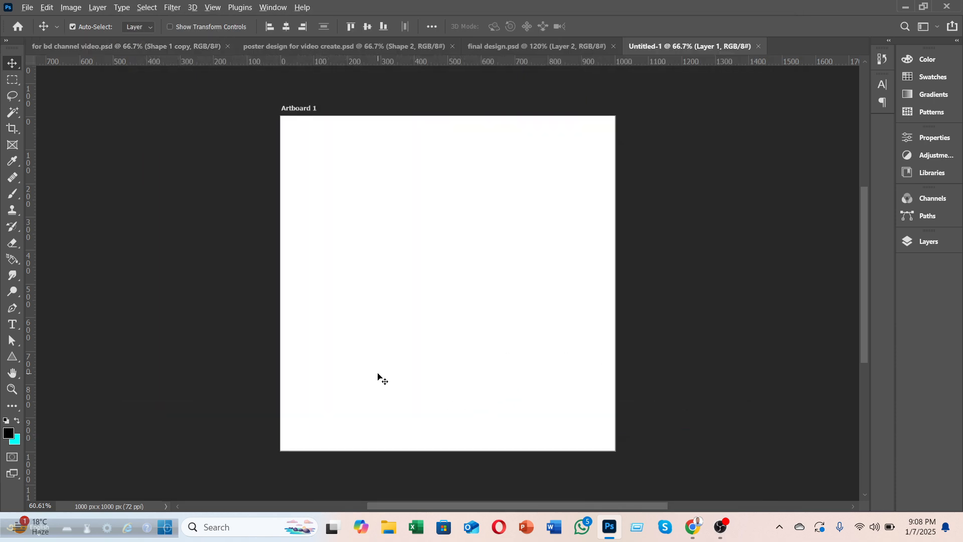
scroll(378, 374, "down", 3)
scroll(377, 377, "up", 2)
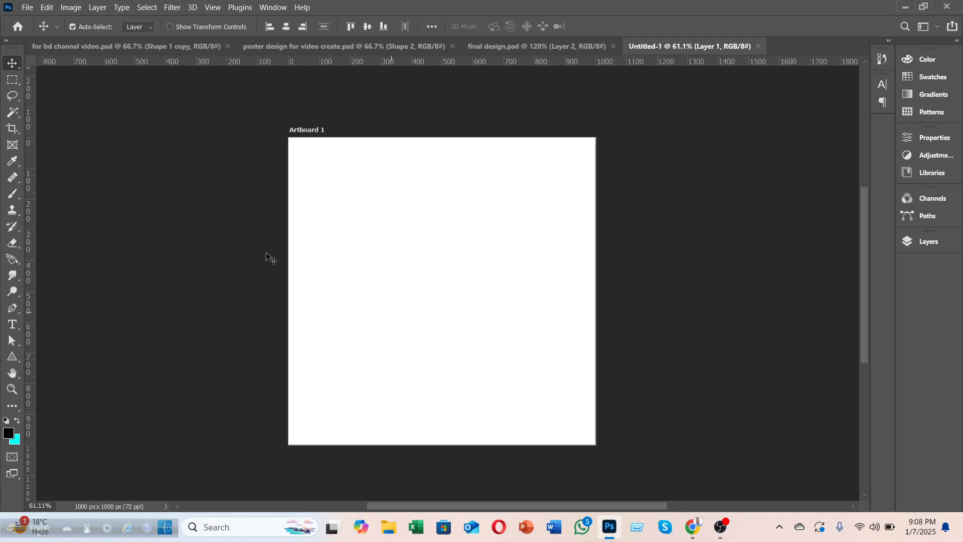
Step: Drag the cartoon boy with laptop from the hiring poster onto the new artboard, then close final design.psd
left_click(106, 49)
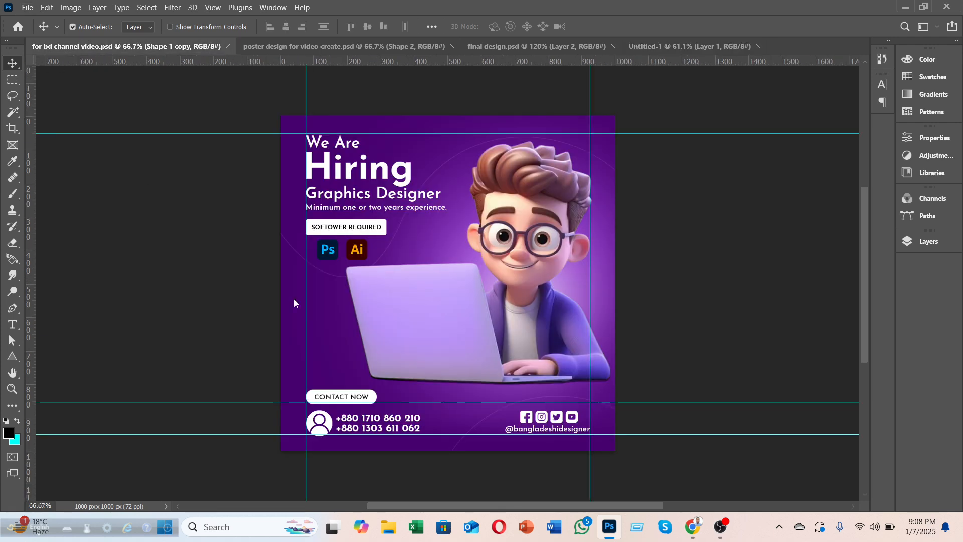
mouse_move(577, 239)
left_mouse_down()
mouse_move(485, 134)
mouse_move(342, 189)
mouse_move(453, 326)
mouse_move(367, 316)
mouse_move(401, 312)
mouse_move(210, 312)
mouse_move(504, 284)
mouse_move(352, 288)
mouse_move(493, 241)
mouse_move(576, 245)
mouse_move(567, 246)
left_mouse_up()
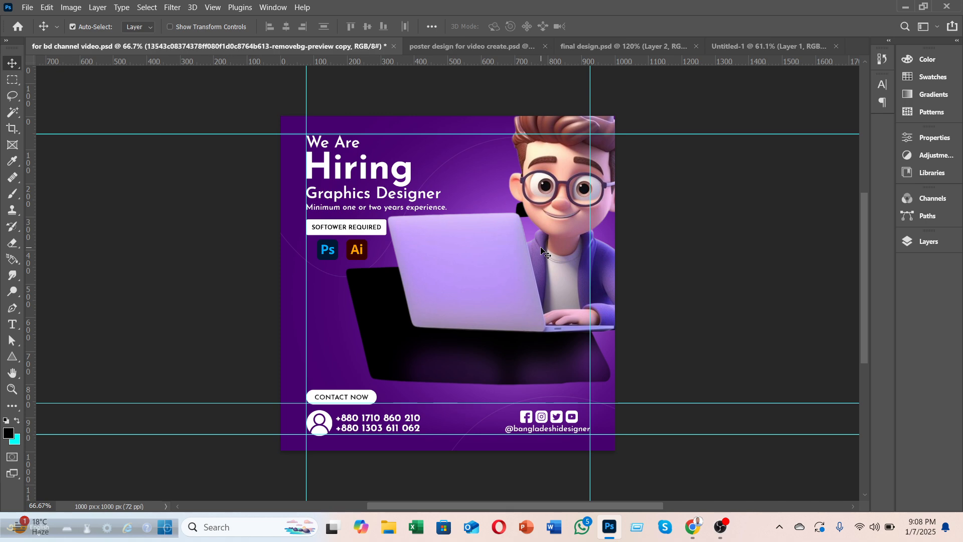
key("ctrl+z")
left_click_drag(517, 325, 218, 145)
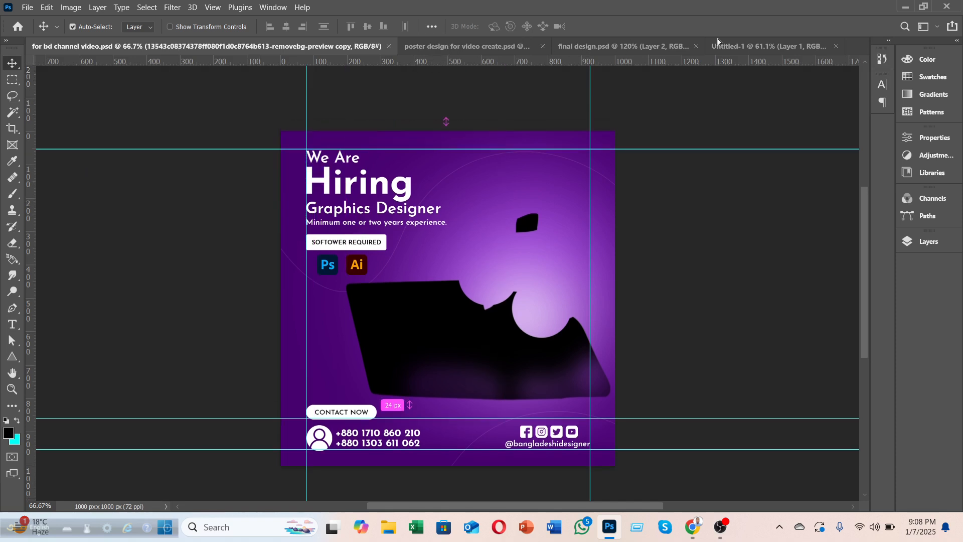
left_click(741, 46)
left_click_drag(730, 49, 454, 273)
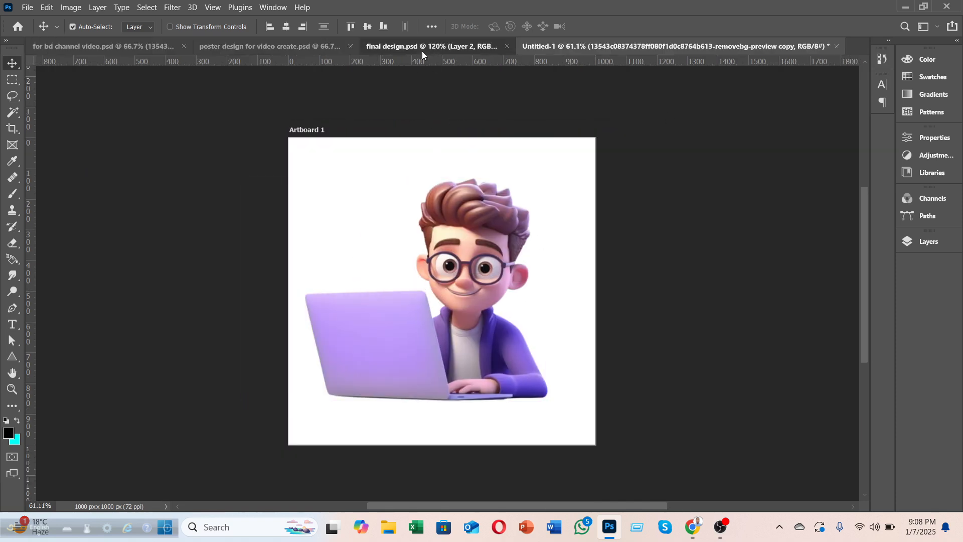
left_click(422, 48)
left_click(616, 46)
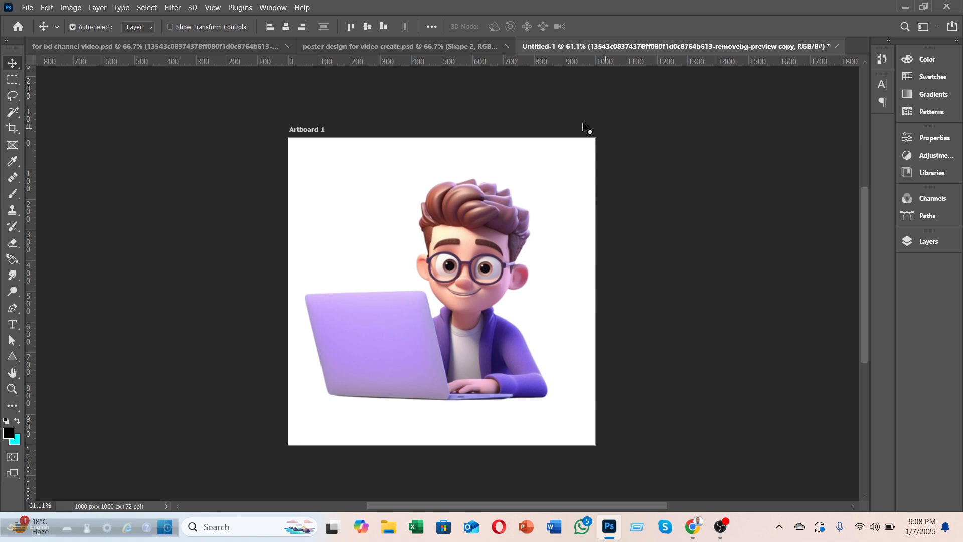
Step: Nudge the boy right and add a Solid Color fill layer beneath him
mouse_move(506, 259)
left_mouse_down()
mouse_move(520, 259)
mouse_move(504, 261)
left_mouse_up()
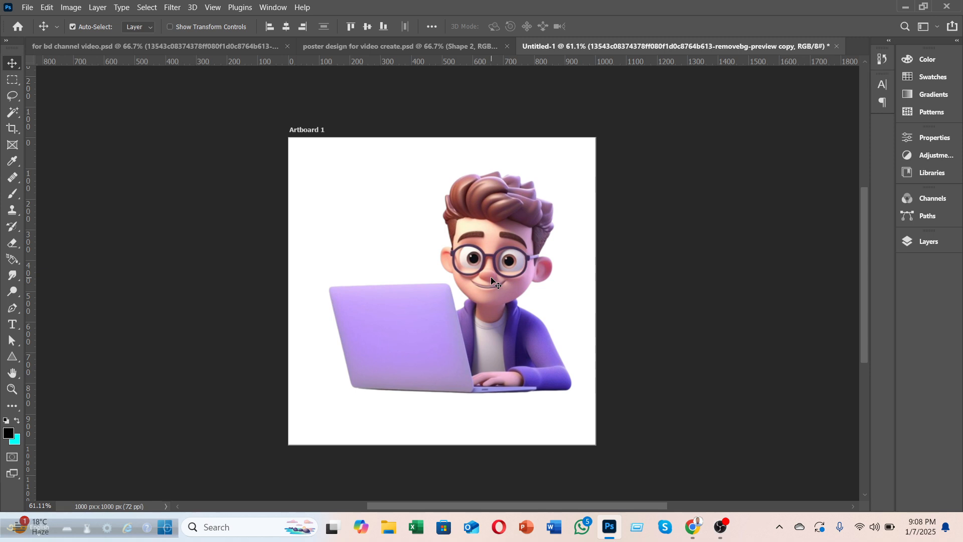
scroll(492, 281, "up", 3)
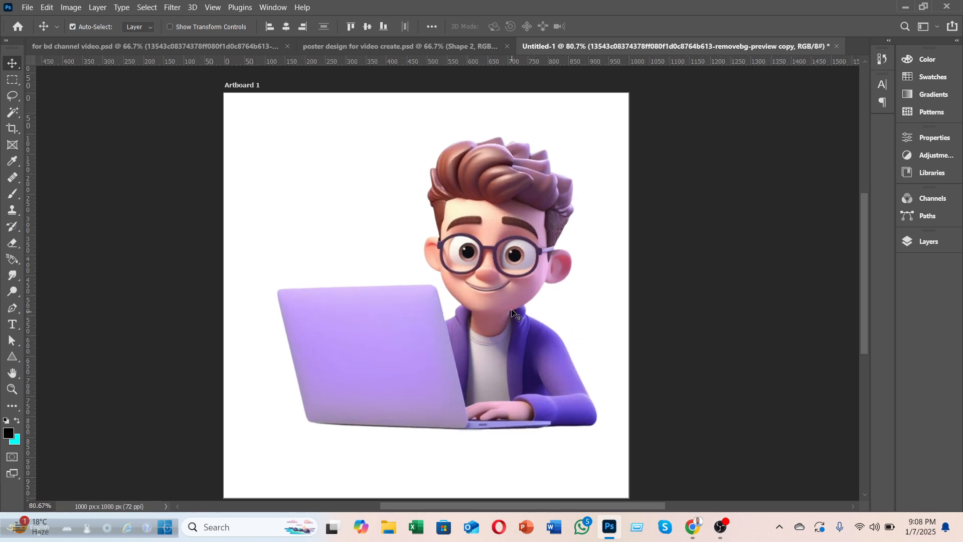
left_click(918, 242)
left_click(821, 186)
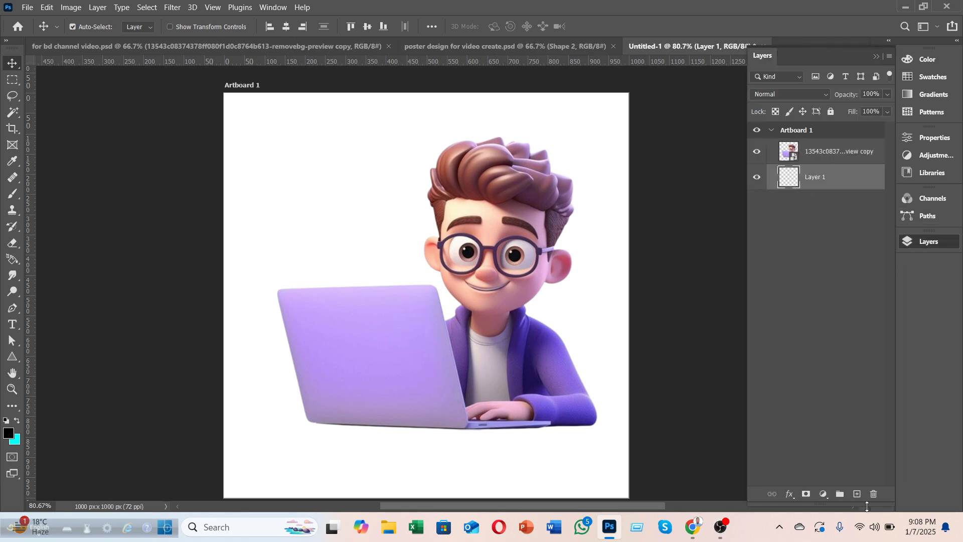
left_click(823, 494)
left_click(841, 274)
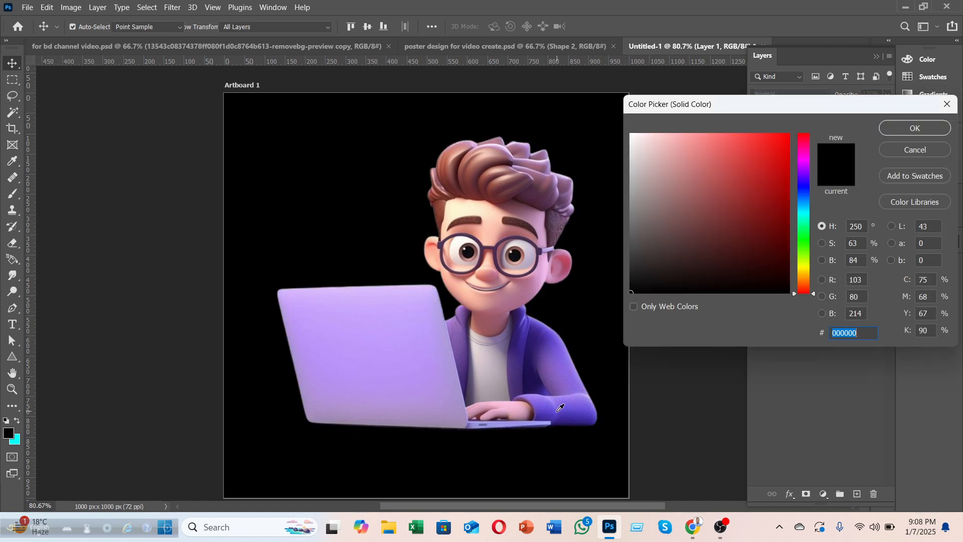
Step: Sample colours from the boy, then settle on dark navy #0b0044 for the fill
left_click(527, 339)
left_click(528, 335)
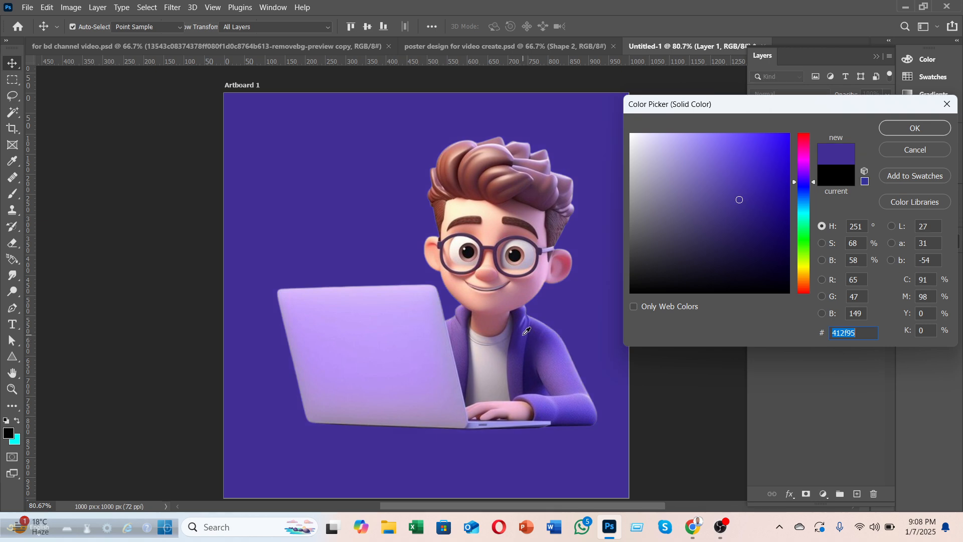
left_click(465, 326)
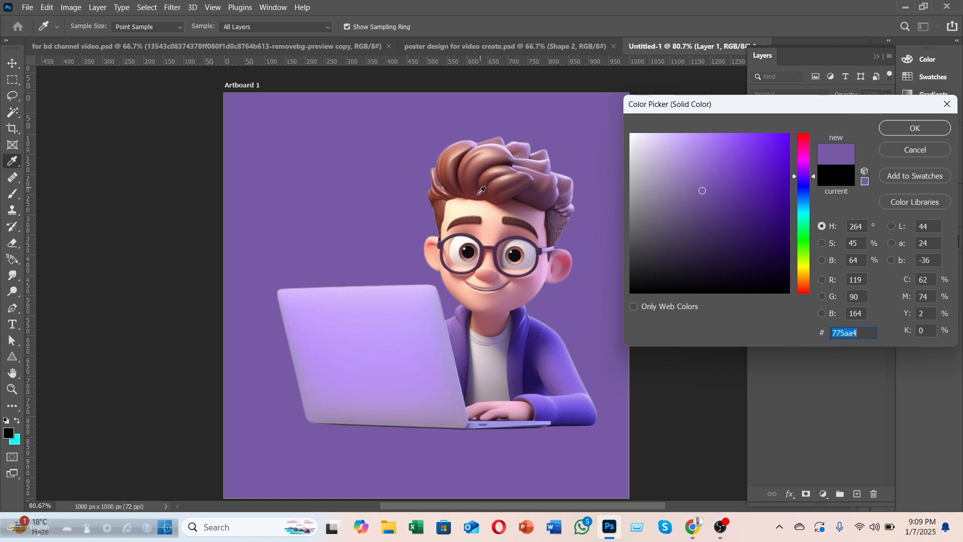
left_click(467, 216)
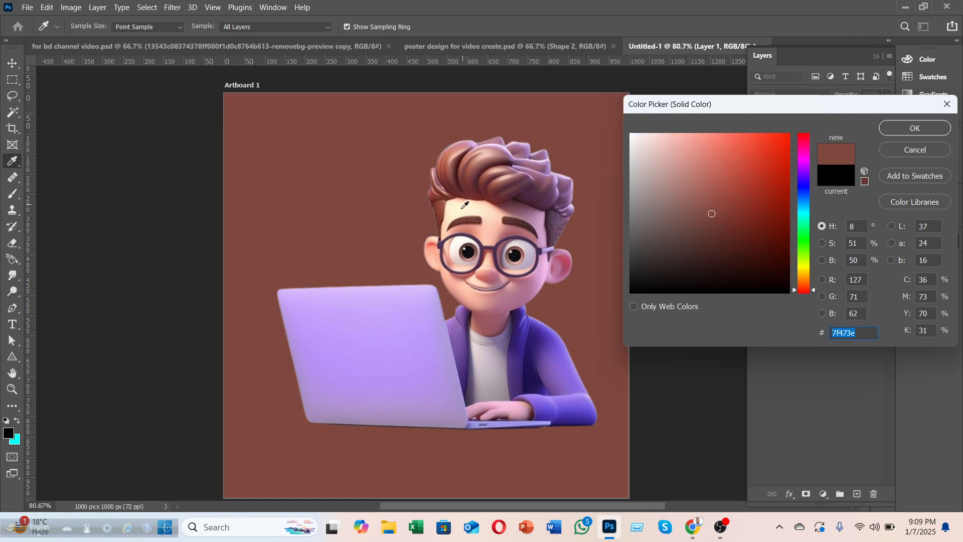
left_click(463, 206)
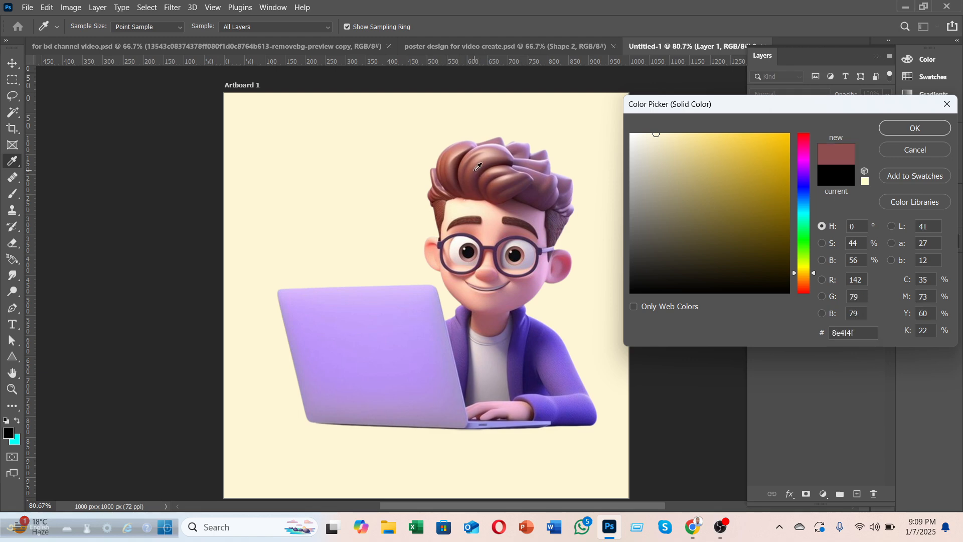
left_click(477, 168)
left_click(591, 417)
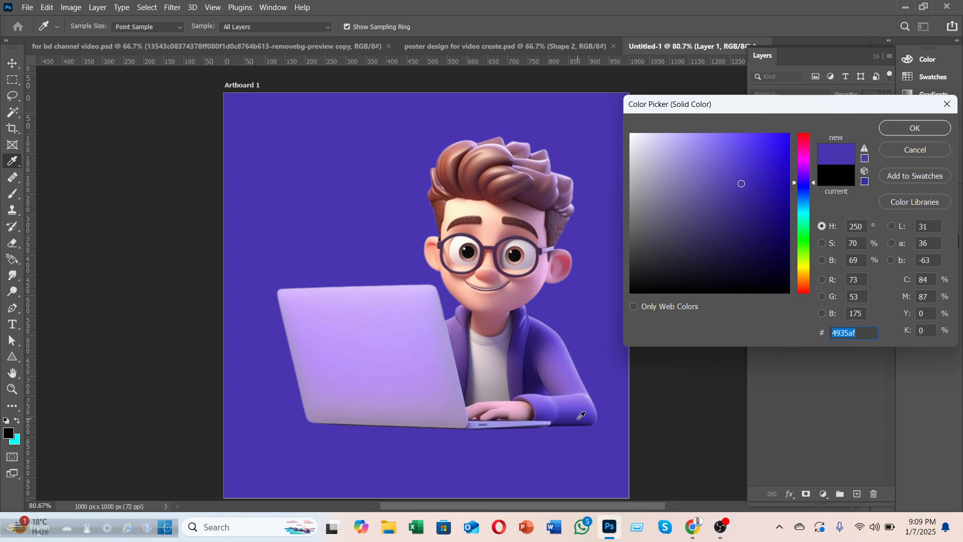
left_click_drag(785, 224, 803, 251)
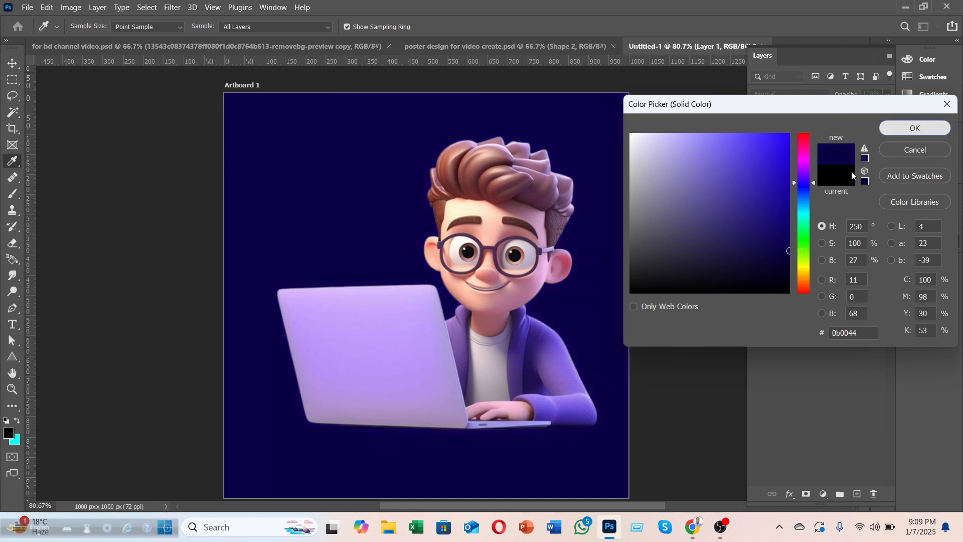
left_click(898, 129)
Step: Copy the hex value 46006e from the hiring poster's Color Fill 1
left_click(106, 47)
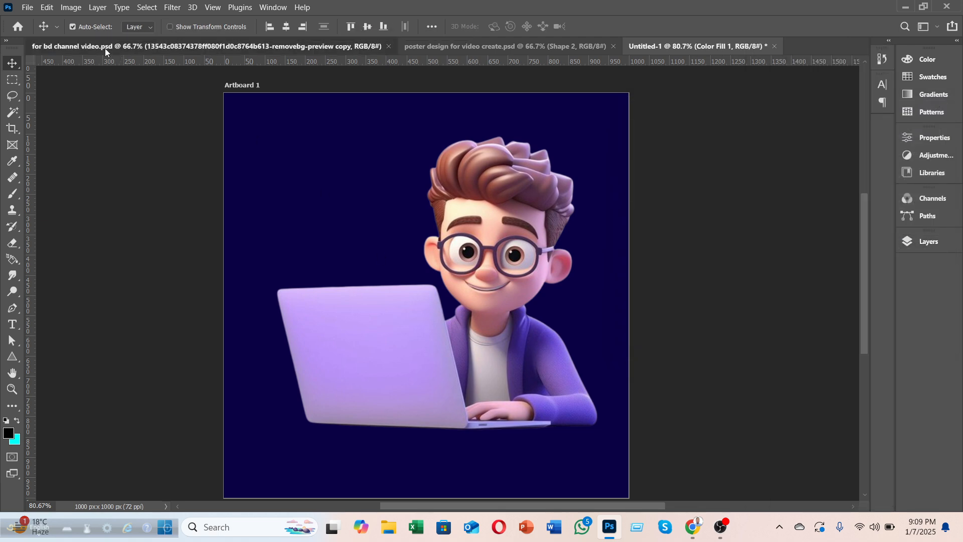
left_click(926, 245)
scroll(828, 367, "down", 3)
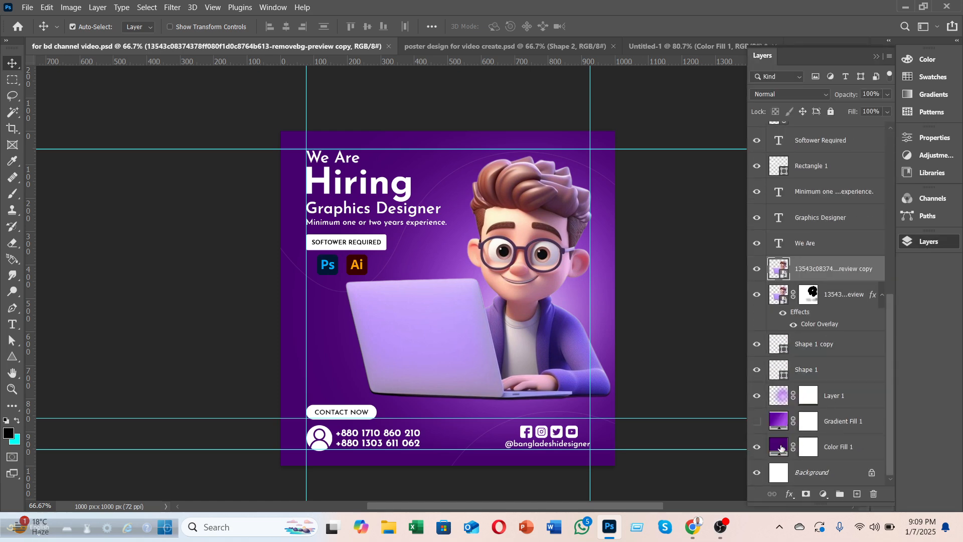
double_click(780, 447)
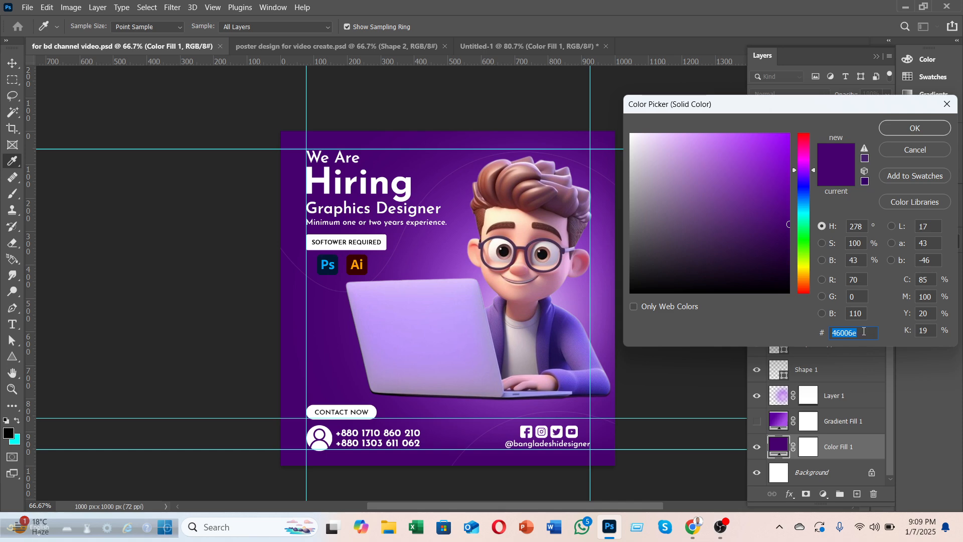
left_click(501, 46)
left_click(915, 128)
Step: Paste 46006e into Untitled-1's Color Fill 1 and confirm the purple
left_click(527, 46)
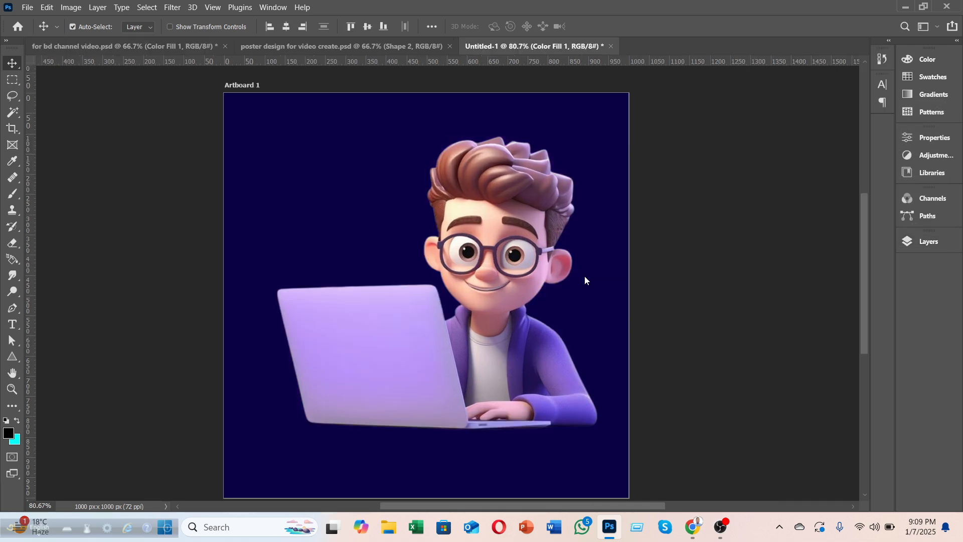
left_click(911, 241)
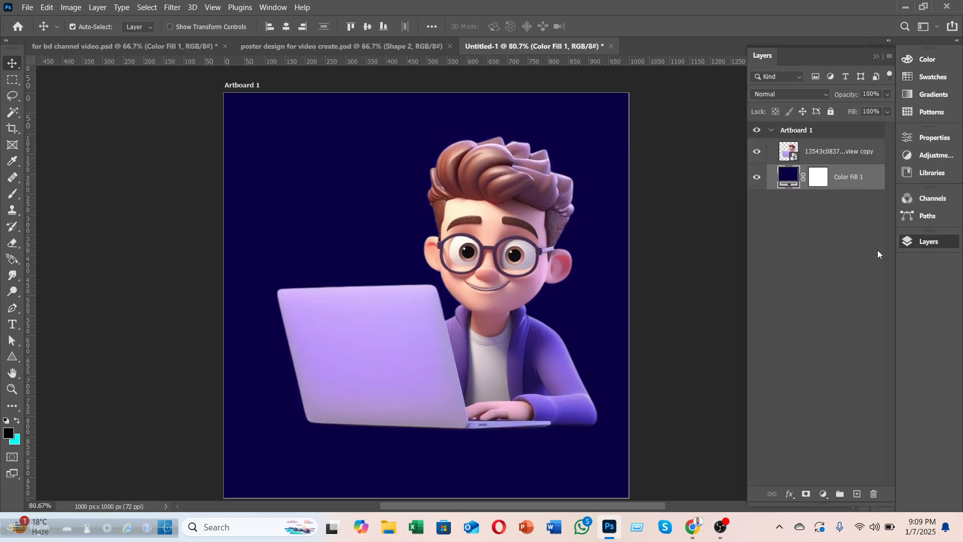
double_click(790, 180)
type("46006e")
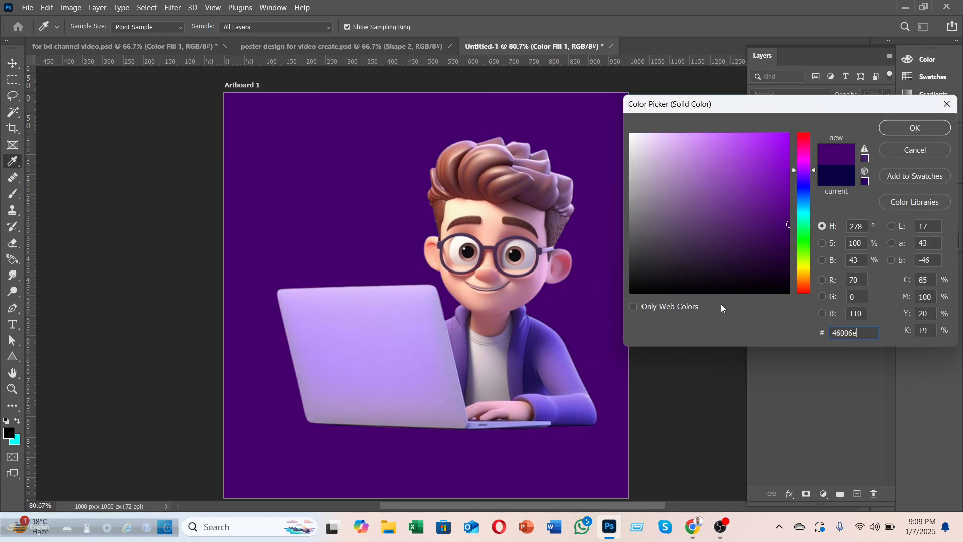
left_click(898, 132)
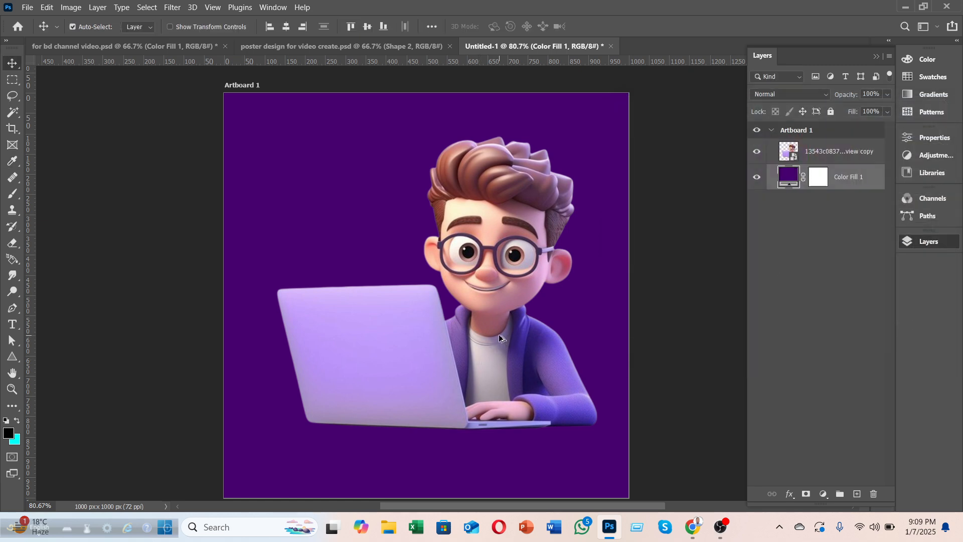
scroll(499, 334, "down", 2)
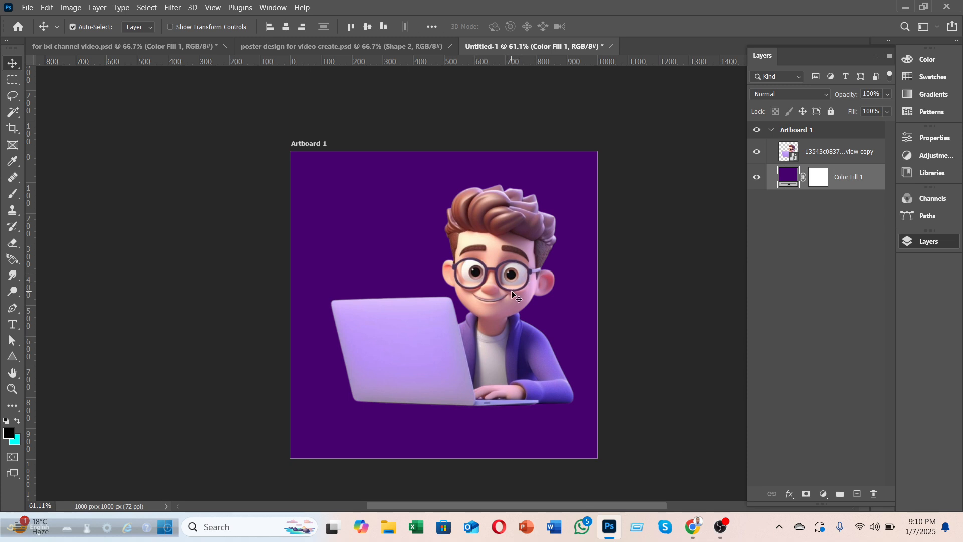
Step: Nudge the boy left and convert his layer to a Smart Object
mouse_move(492, 308)
left_mouse_down()
mouse_move(420, 306)
mouse_move(482, 305)
left_mouse_up()
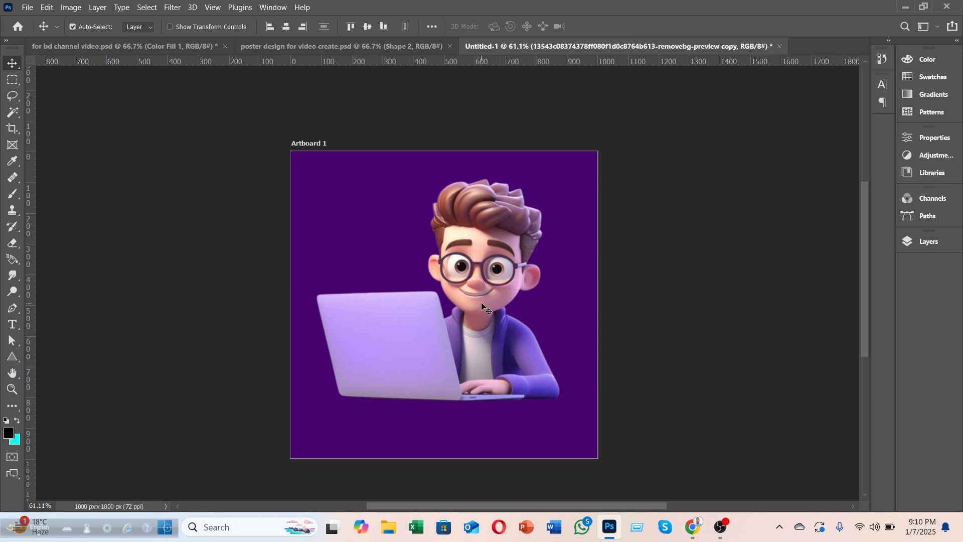
key("ctrl+t")
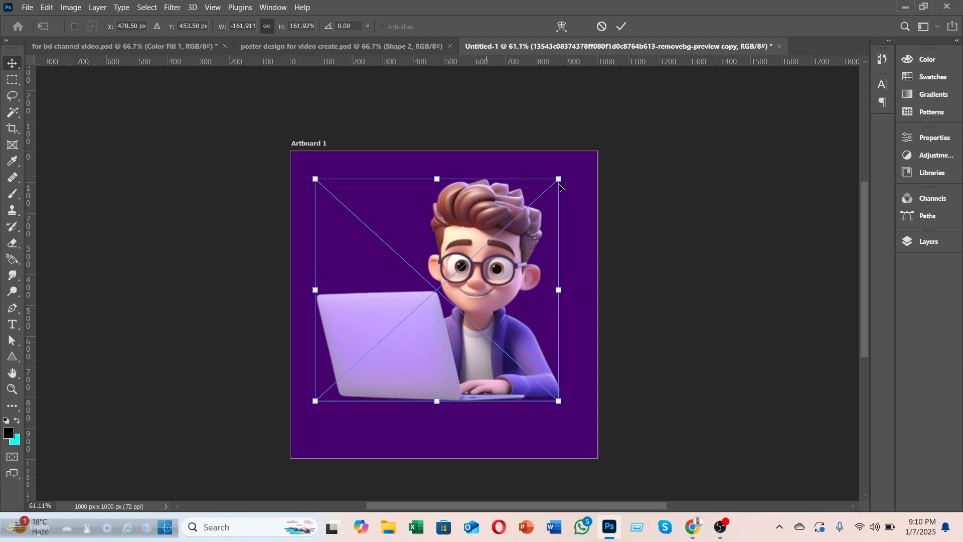
left_click(621, 27)
left_click(919, 244)
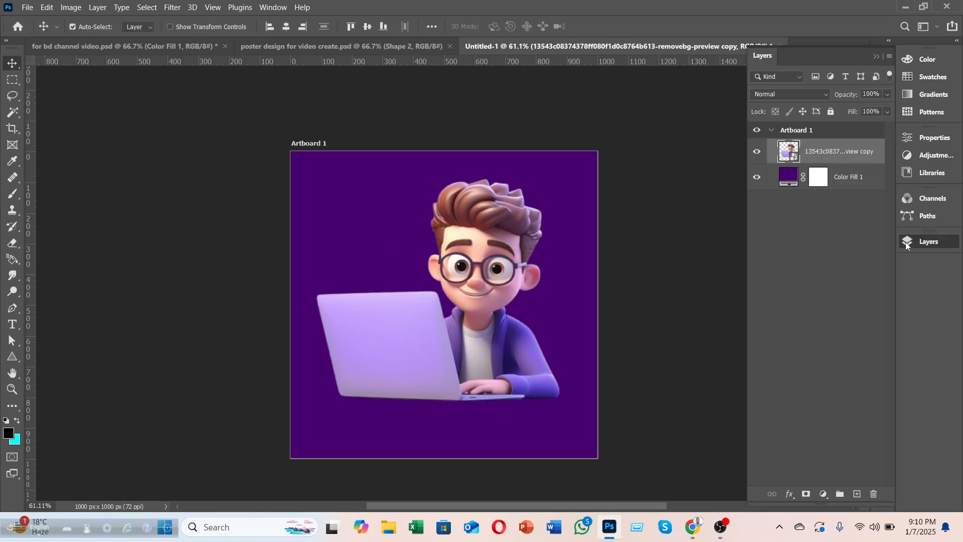
right_click(820, 152)
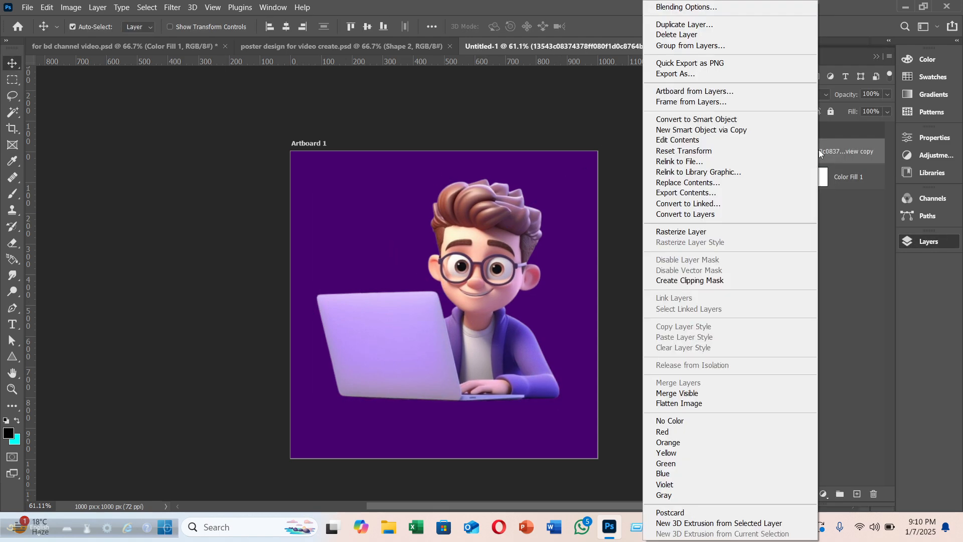
left_click(724, 121)
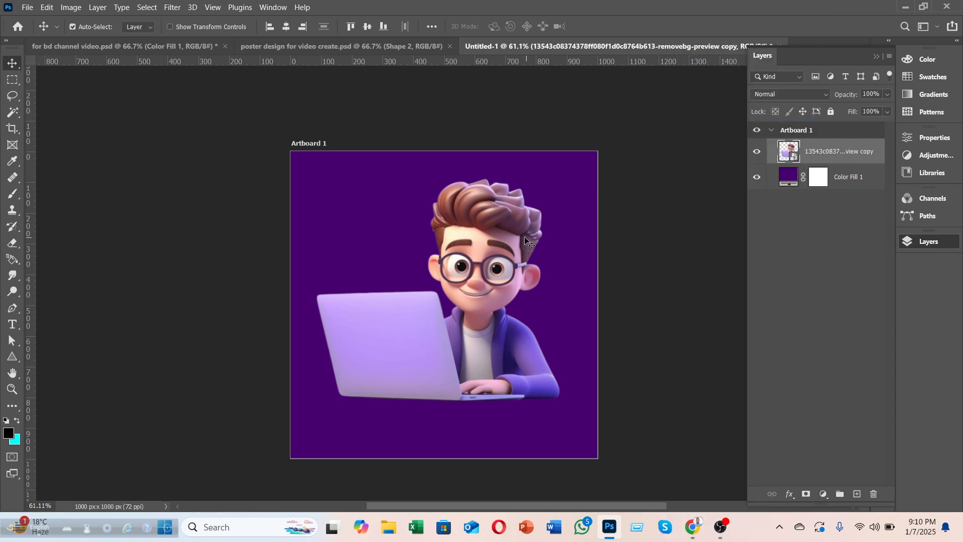
Step: Scale the boy to 70.83% and move him to the artboard's left edge
key("ctrl+t")
left_click_drag(561, 177, 489, 245)
left_click_drag(450, 341, 505, 312)
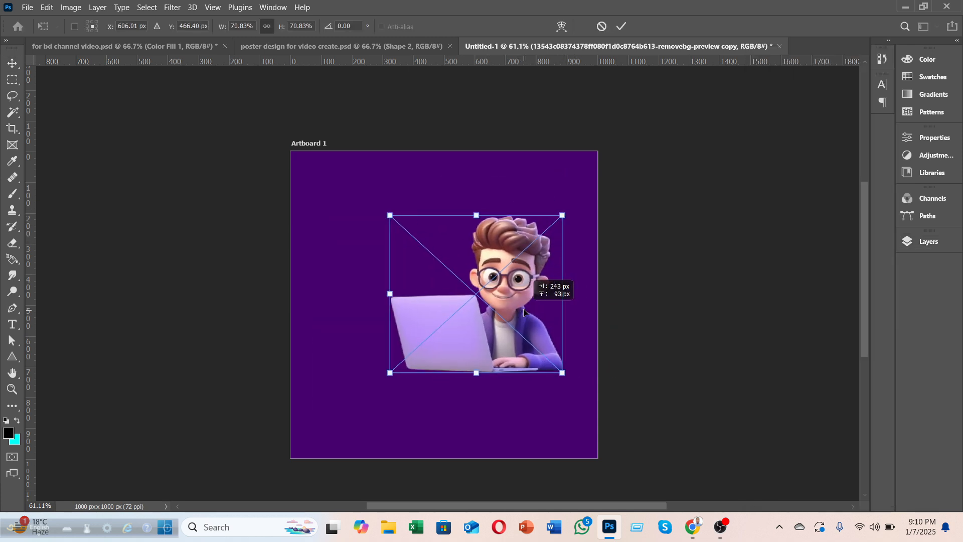
left_click(622, 27)
left_click_drag(520, 281, 377, 296)
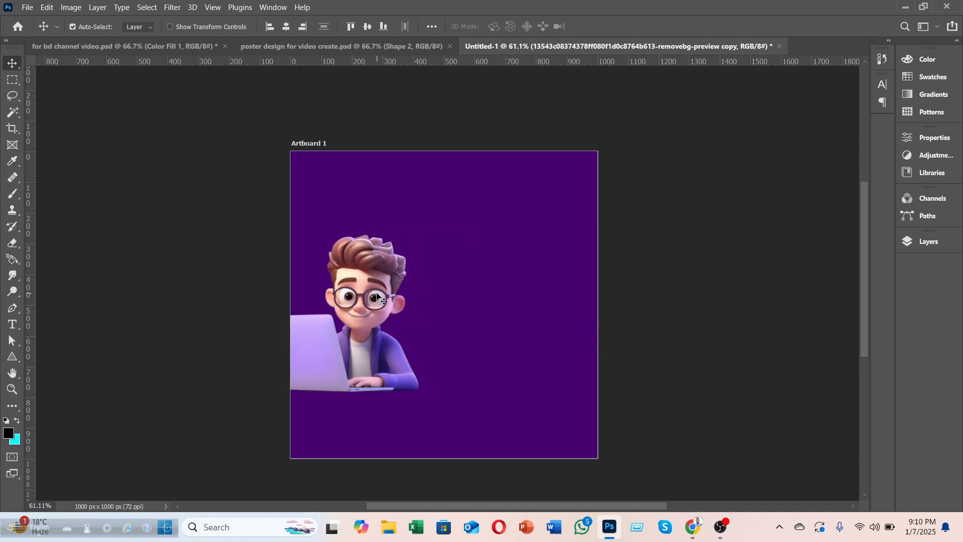
key("ctrl+t")
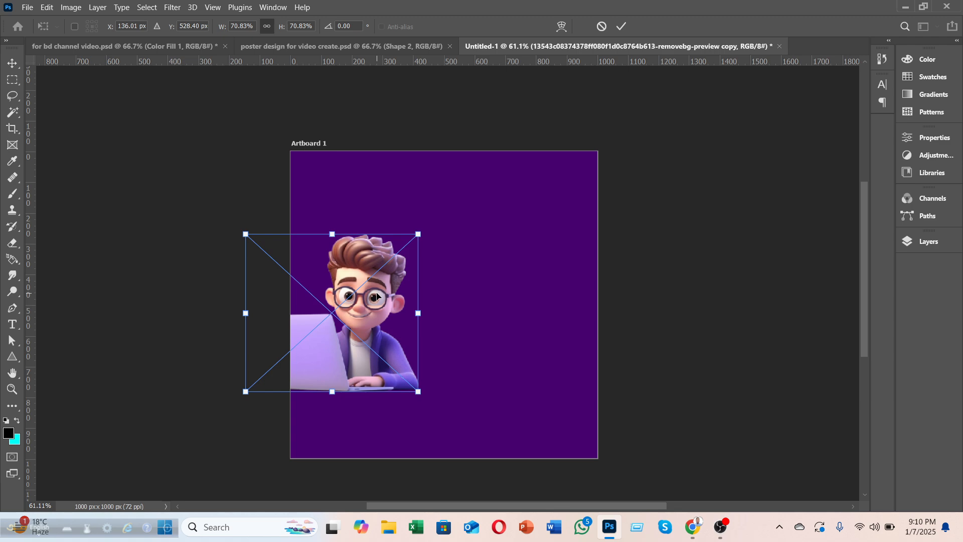
Step: Try a vertical flip, undo it, then mirror the boy horizontally and shift him right
right_click(377, 296)
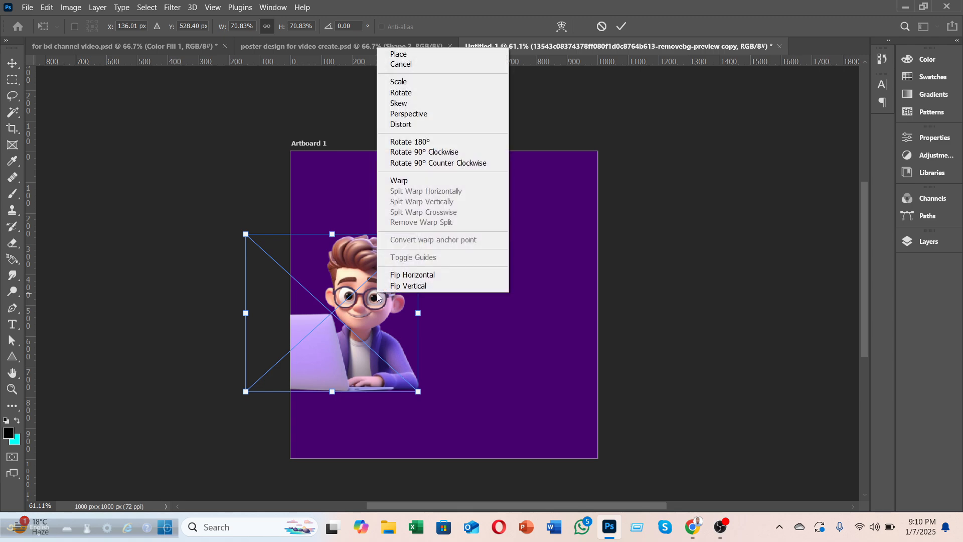
left_click(412, 286)
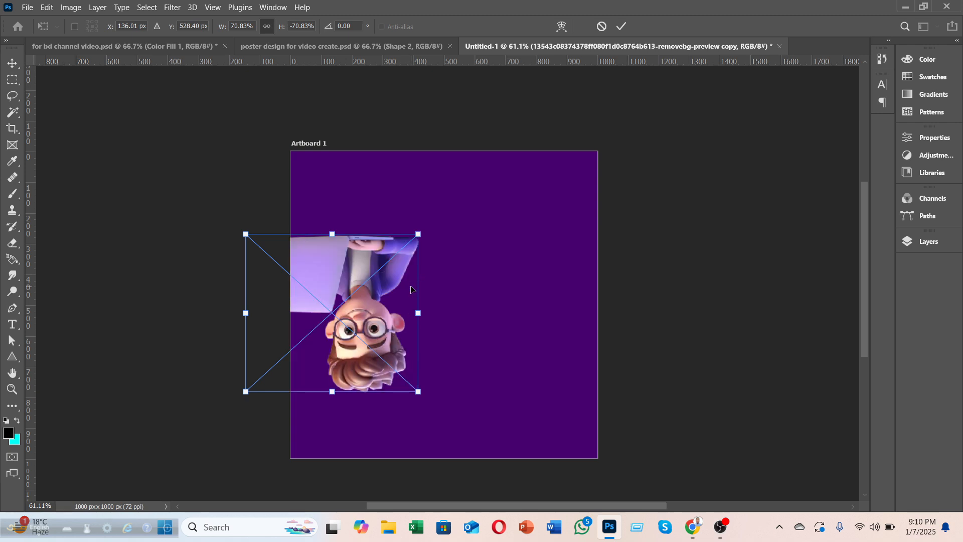
key("ctrl+z")
right_click(399, 300)
left_click(426, 282)
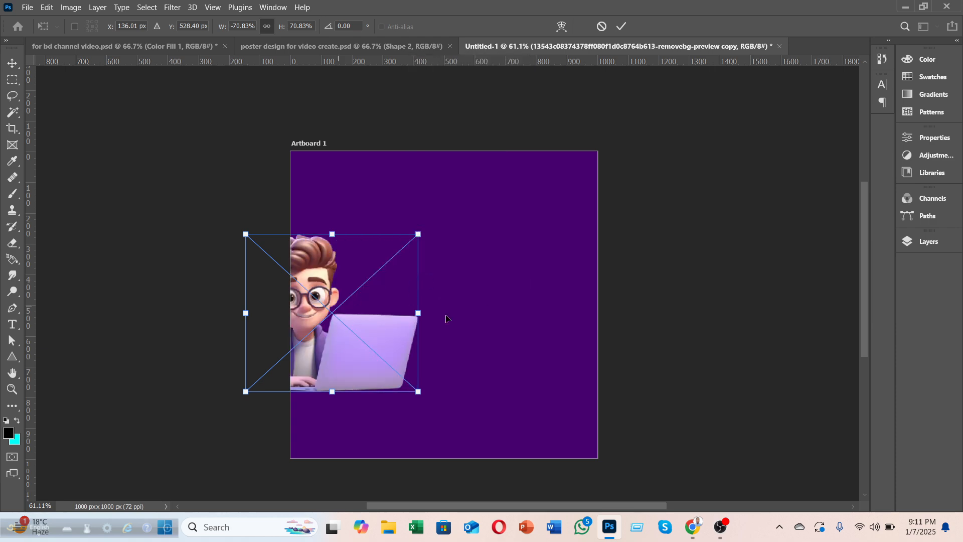
left_click_drag(356, 314, 414, 317)
left_click(623, 26)
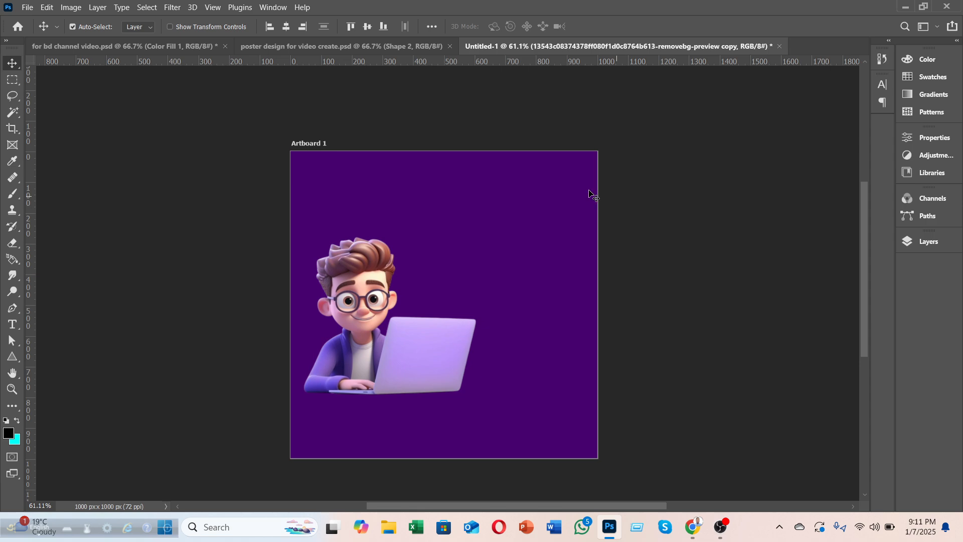
Step: Undo the mirror and move the unflipped boy into the lower-right area
left_click_drag(355, 292, 456, 294)
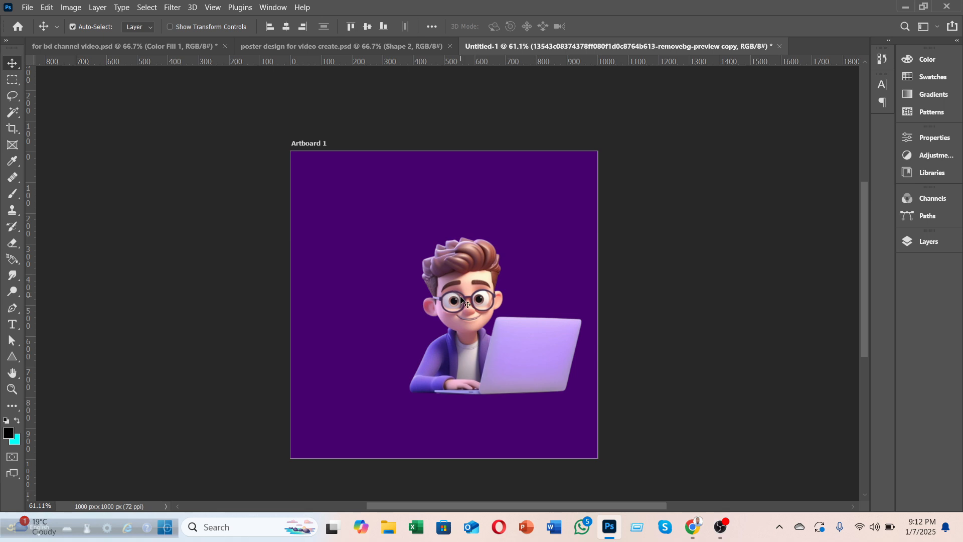
key("ctrl+z")
key("ctrl+z")
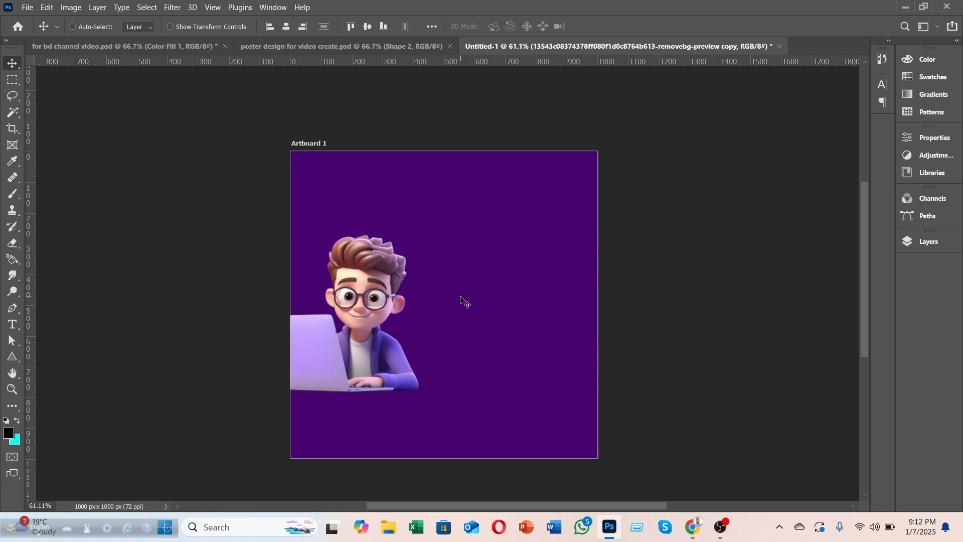
left_click_drag(491, 321, 519, 318)
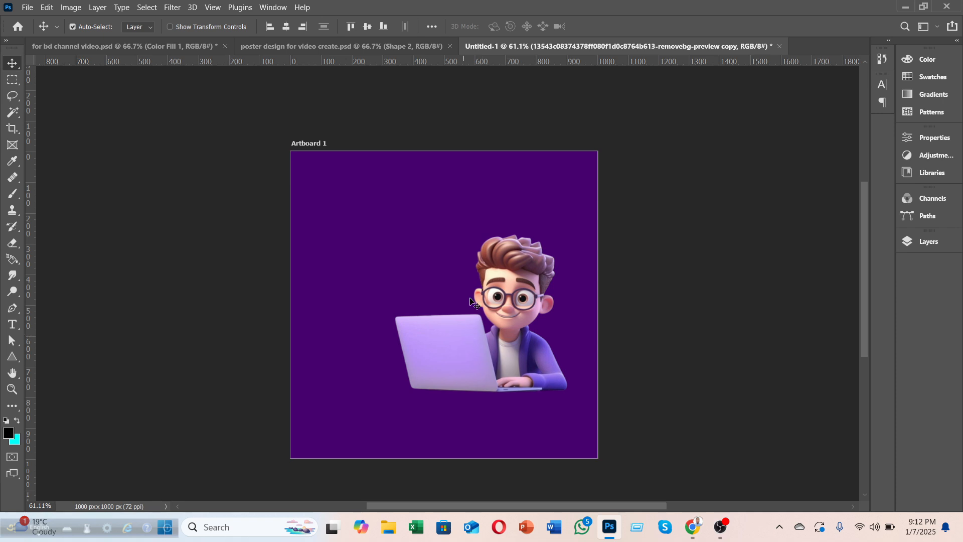
Step: In the hiring poster, hide the contact layers and group them as 'contact'
left_click(70, 47)
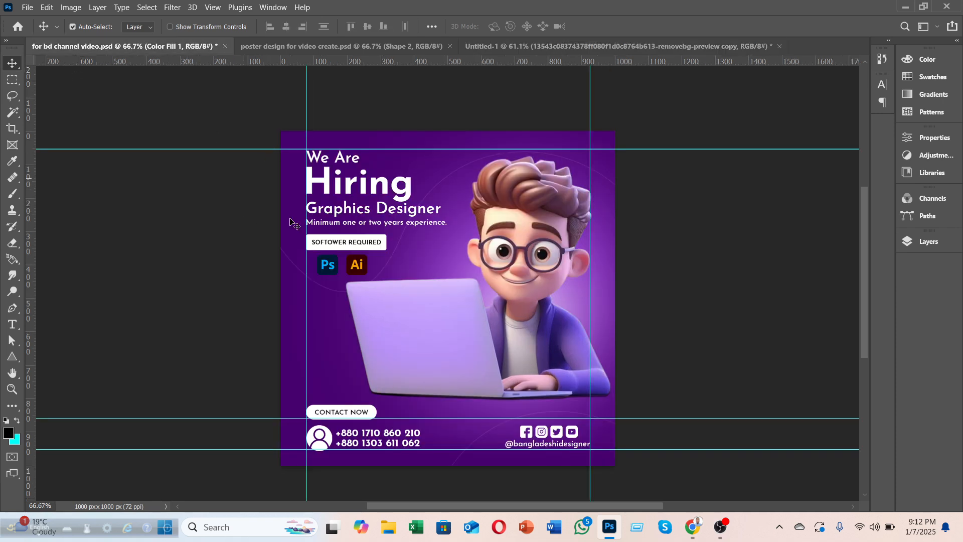
left_click(926, 242)
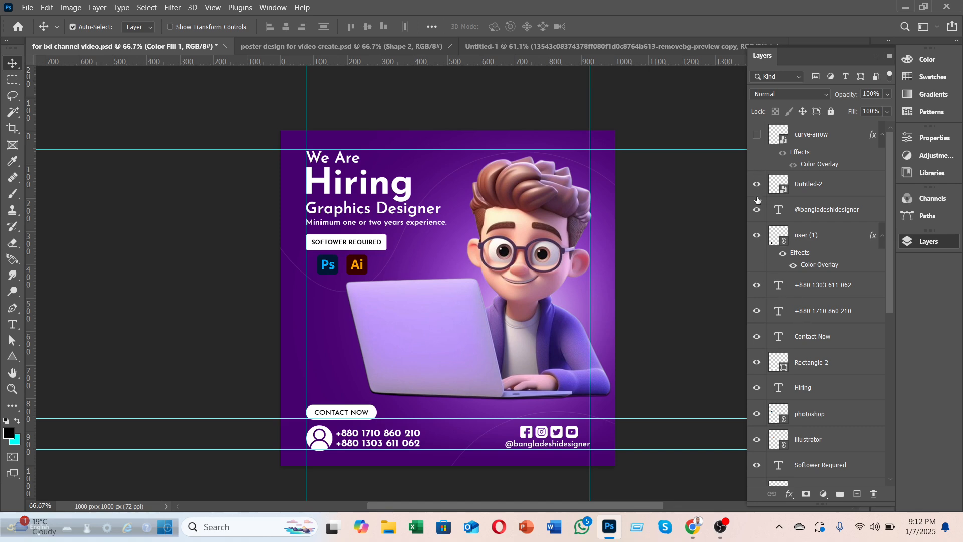
left_click_drag(756, 188, 757, 365)
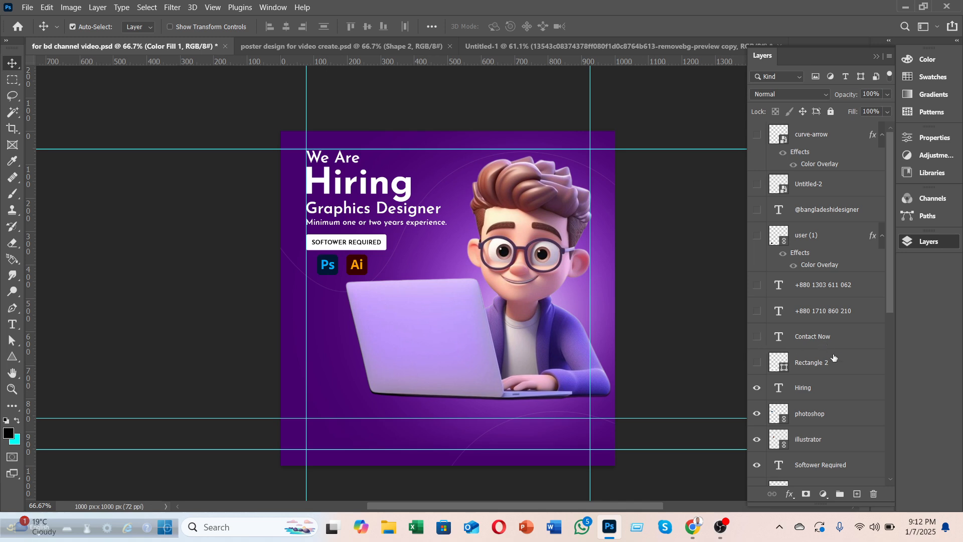
left_click(822, 184, "shift")
key("ctrl+g")
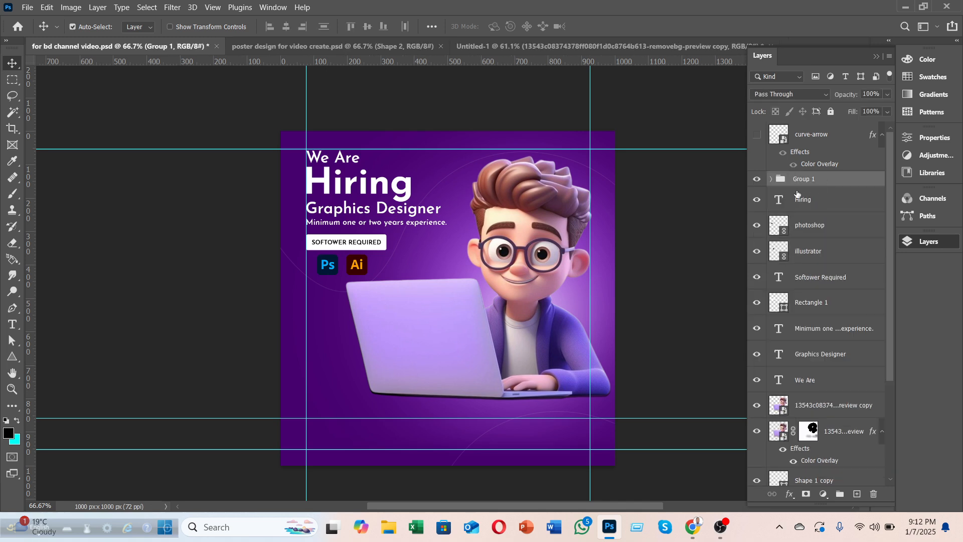
double_click(798, 179)
type("contact")
key("Return")
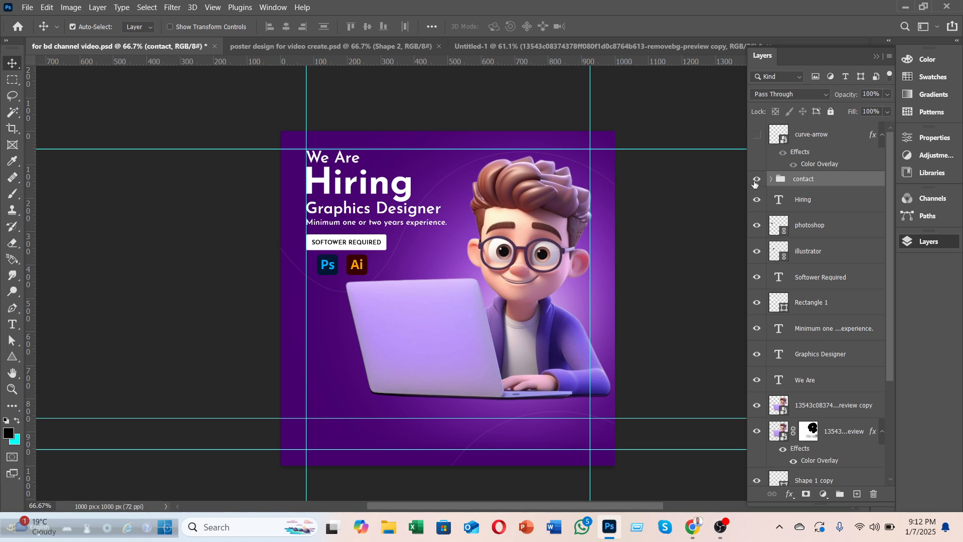
Step: Show the contact group's layers, then hide its glow and curve background layers
left_click(770, 180)
left_click_drag(761, 386, 757, 481)
left_click(771, 179)
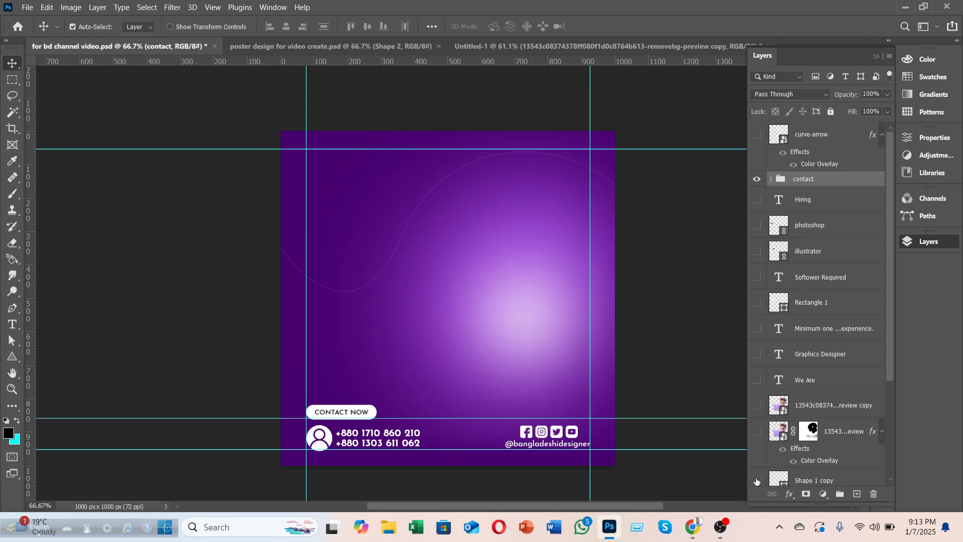
scroll(777, 431, "down", 3)
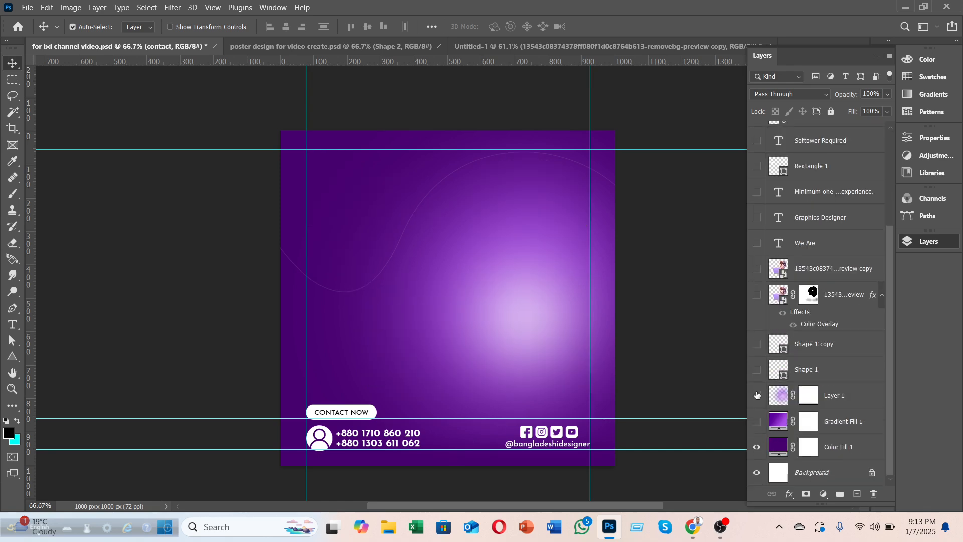
left_click_drag(757, 370, 757, 396)
scroll(791, 414, "up", 3)
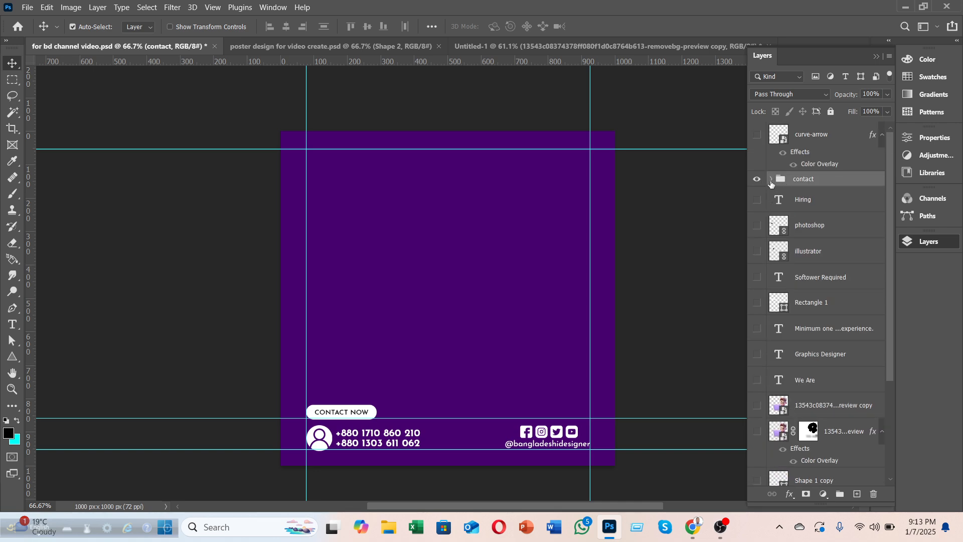
Step: Hide every contact element except the white Contact Now pill, then return to Untitled-1
left_click(770, 179)
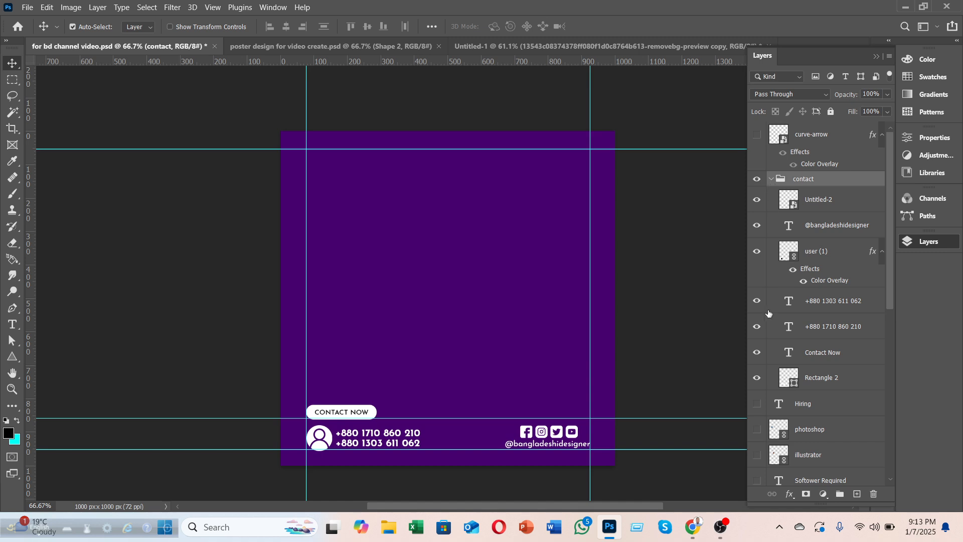
left_click(757, 379)
left_click(756, 379)
left_click_drag(755, 351, 756, 200)
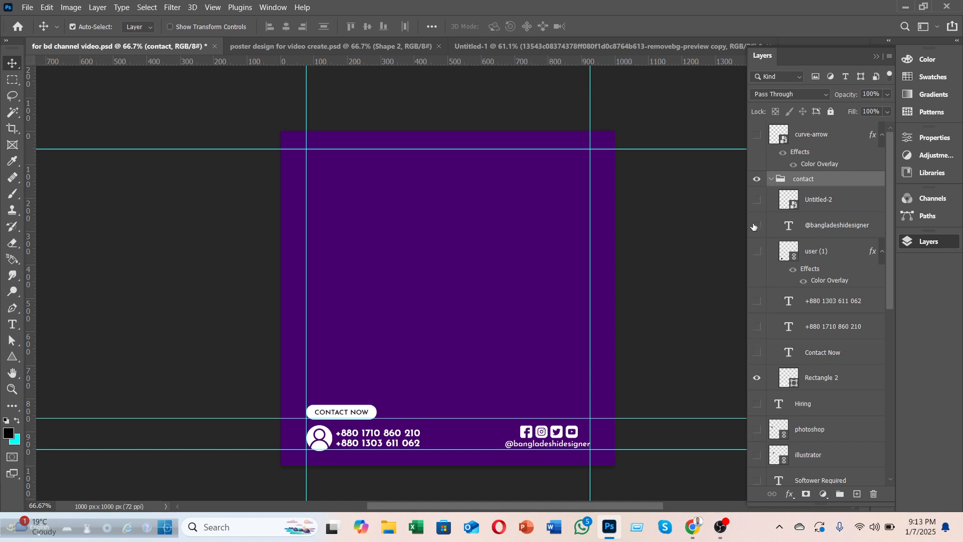
left_click(758, 379)
left_click(757, 378)
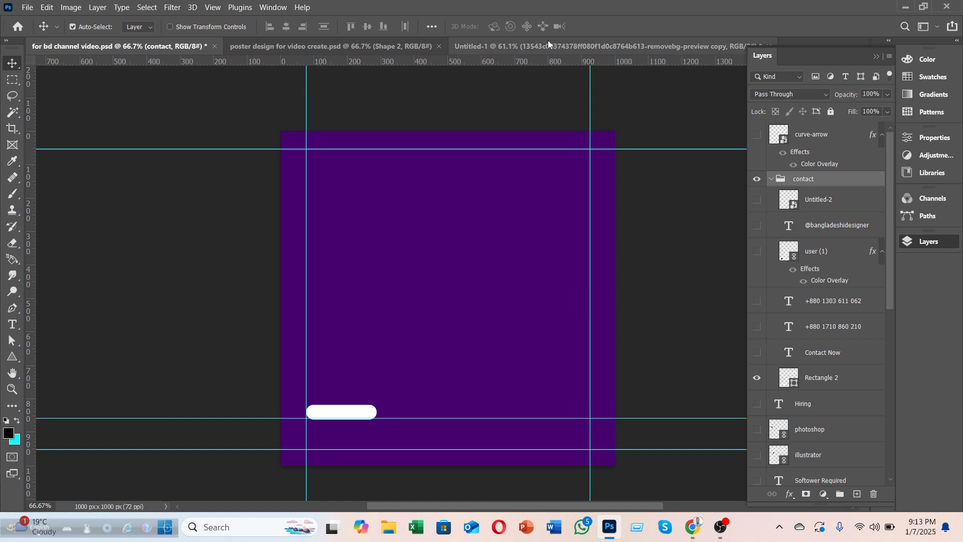
left_click(642, 44)
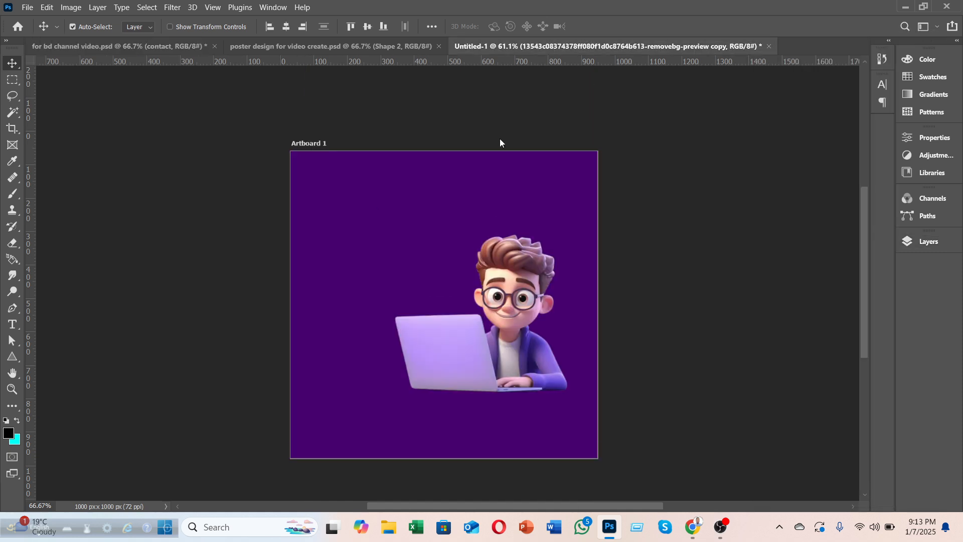
Step: Draw a white 295×56 px rectangle near the poster's bottom-left
left_click(47, 363)
right_click(11, 352)
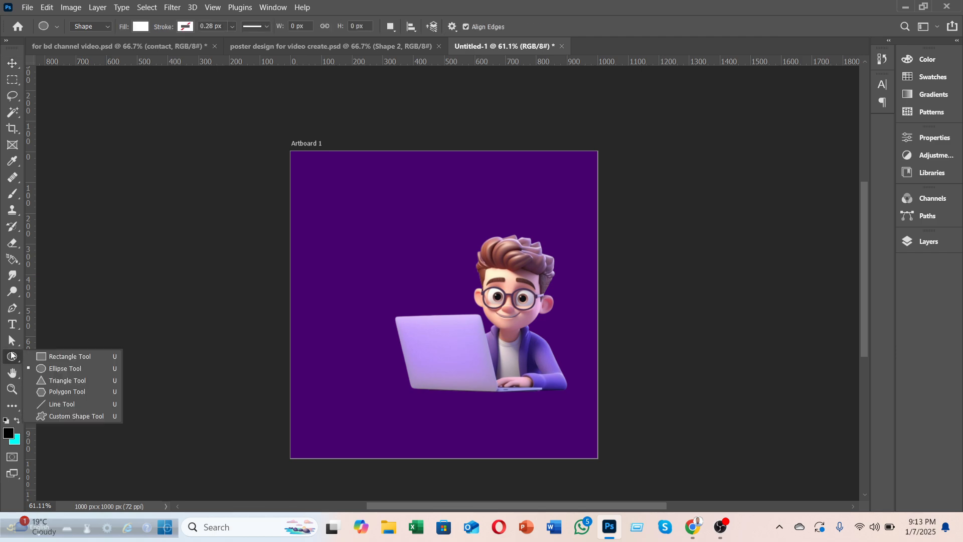
left_click(42, 357)
left_click_drag(301, 405, 389, 422)
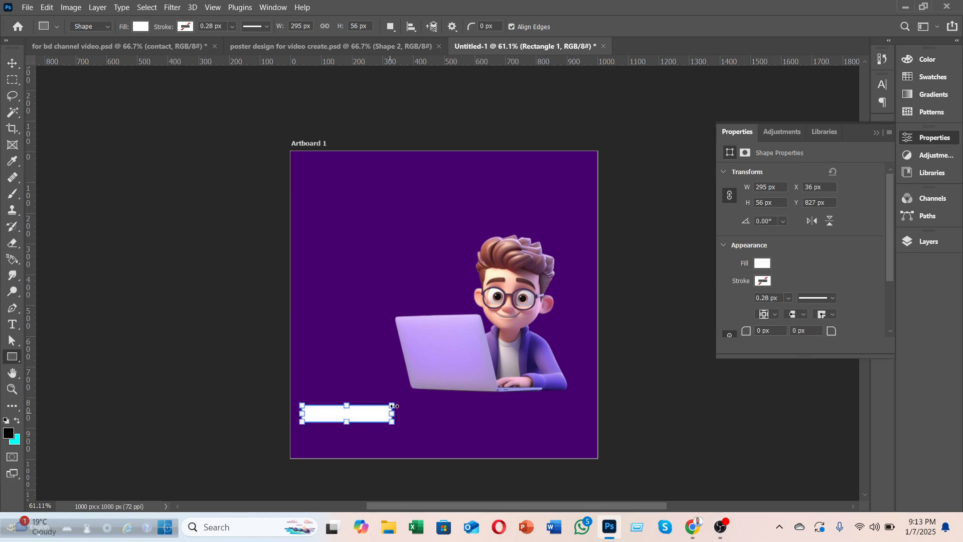
scroll(393, 406, "up", 4)
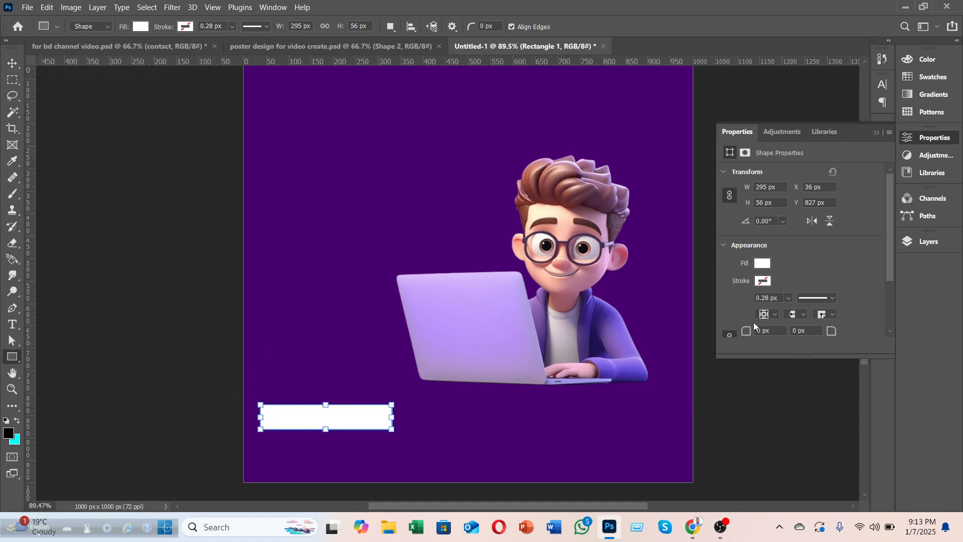
scroll(776, 321, "down", 1)
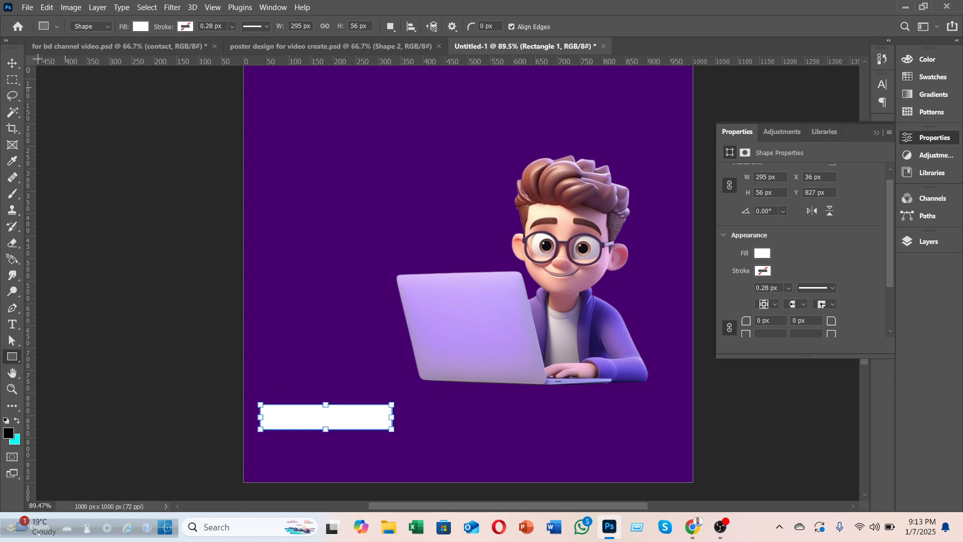
Step: Try rounding the rectangle's corners into a pill, then undo back to sharp corners
left_click(12, 63)
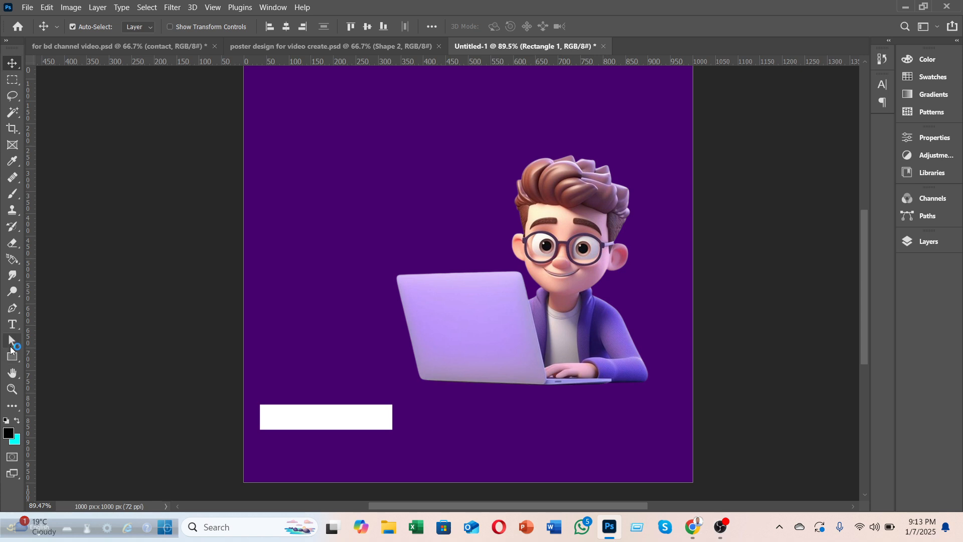
left_click(13, 356)
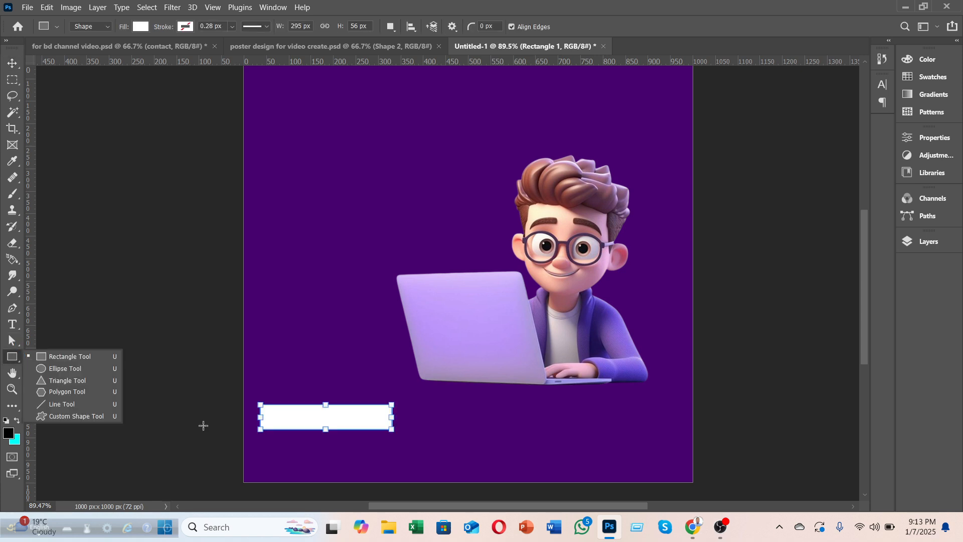
left_click(12, 63)
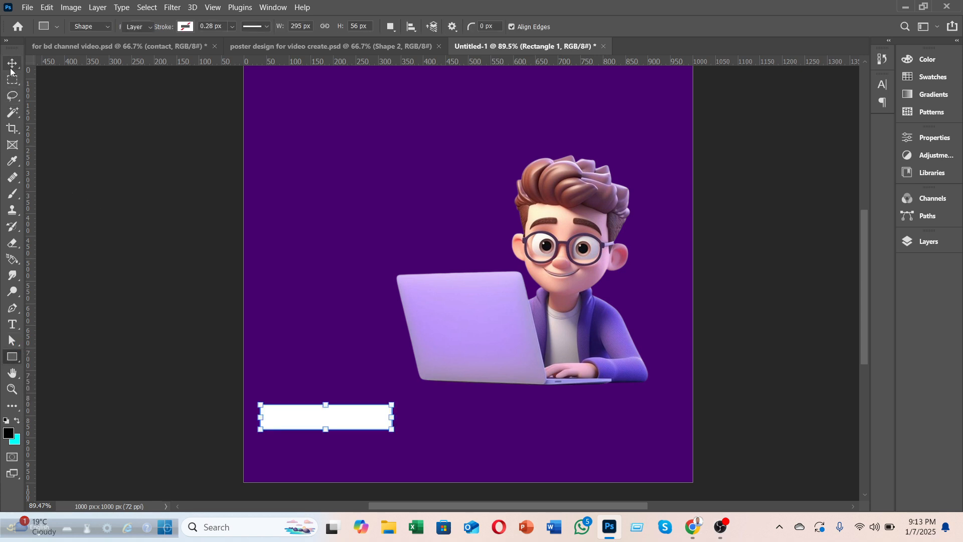
key("ctrl")
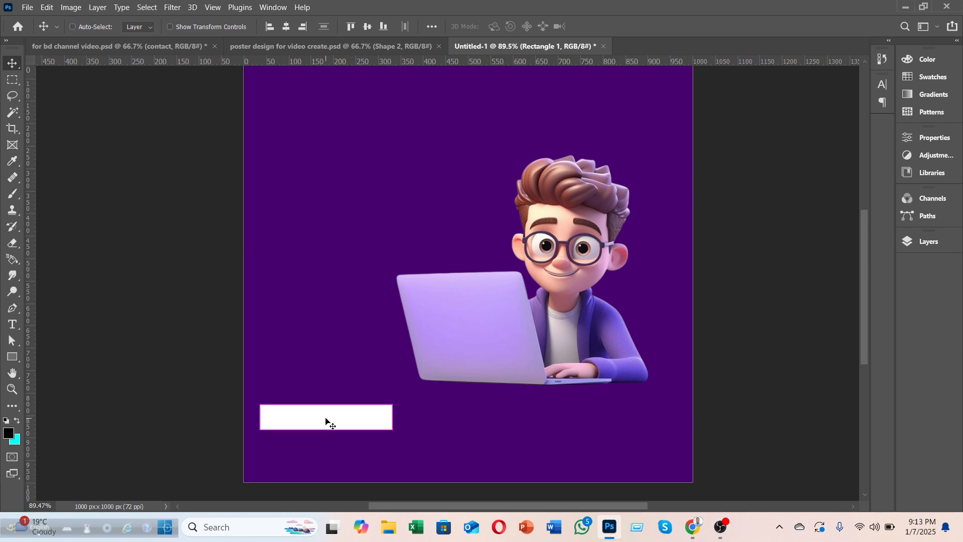
key("ctrl+t")
scroll(323, 419, "up", 3)
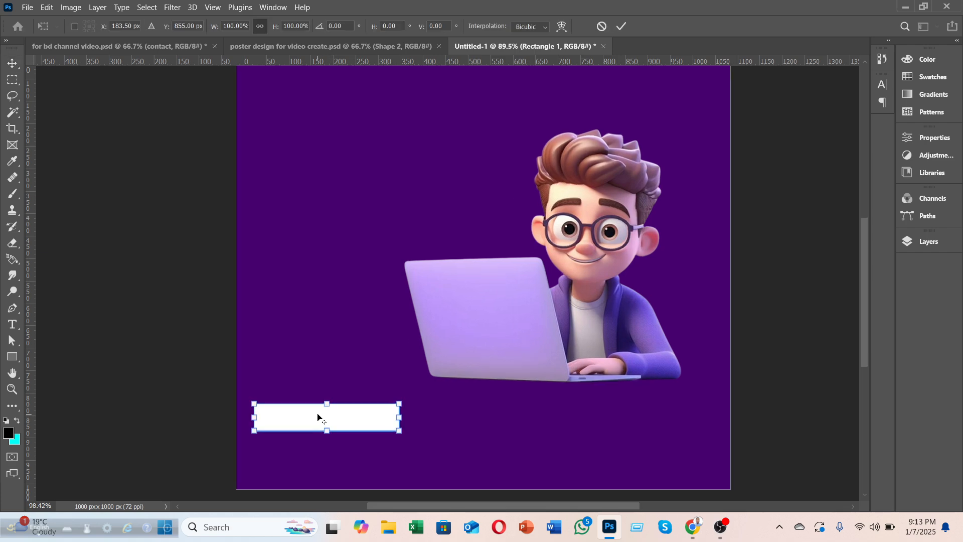
scroll(316, 416, "up", 1)
scroll(311, 432, "up", 1)
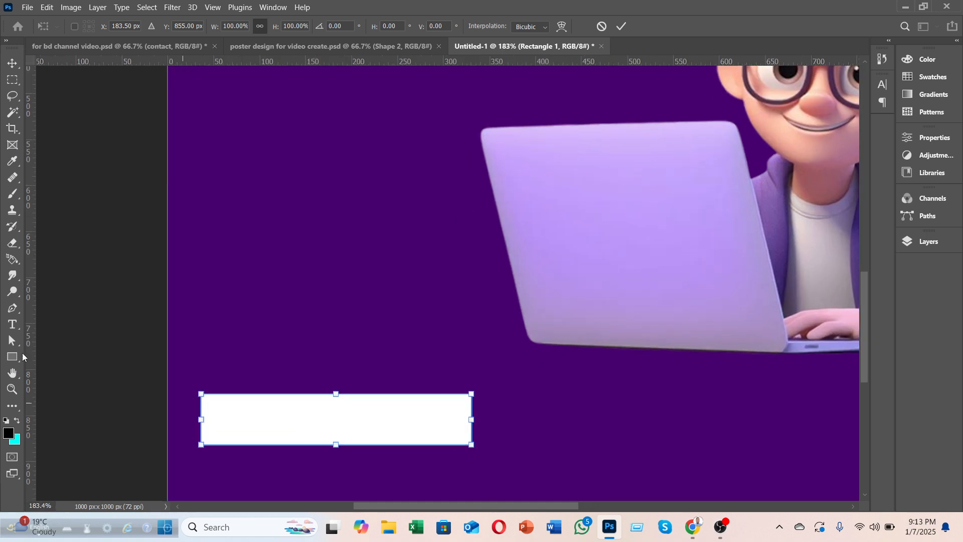
right_click(18, 359)
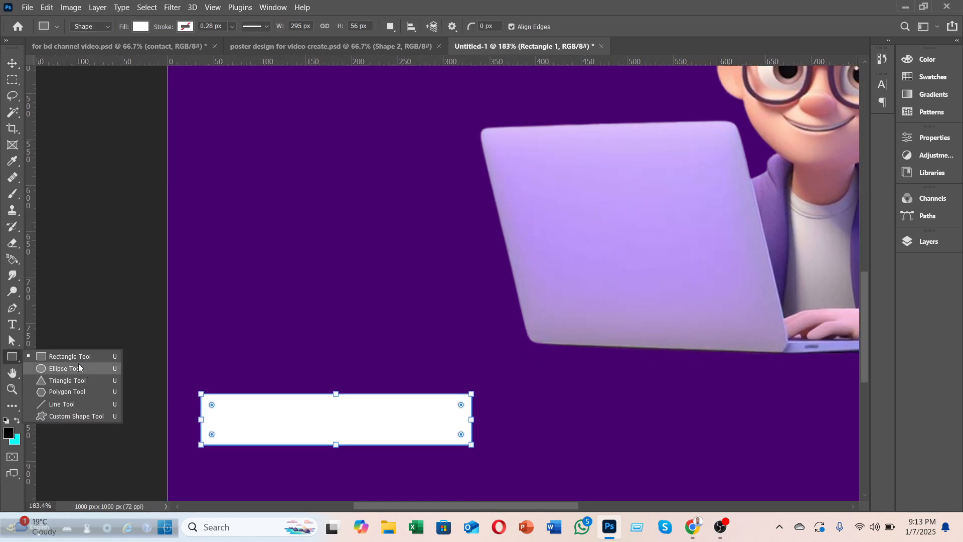
left_click_drag(211, 407, 306, 426)
key("ctrl+z")
left_click(13, 62)
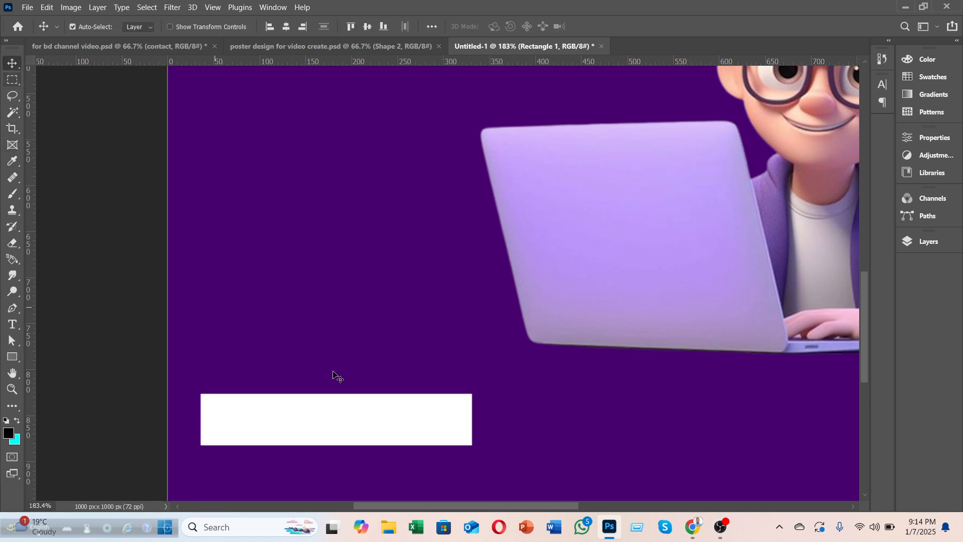
Step: In Properties, link the rectangle's corner radii and set them to 28 px
left_click(263, 8)
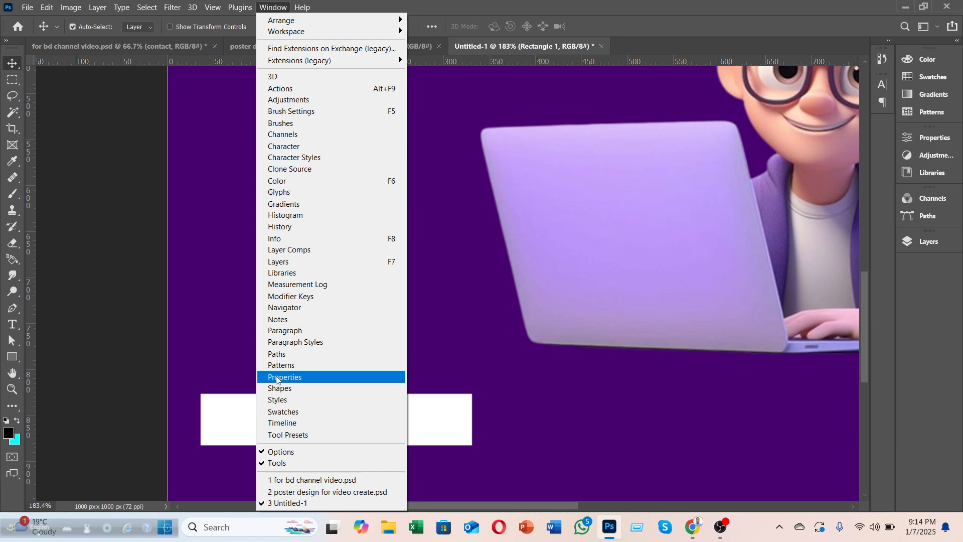
left_click(908, 143)
scroll(773, 323, "down", 2)
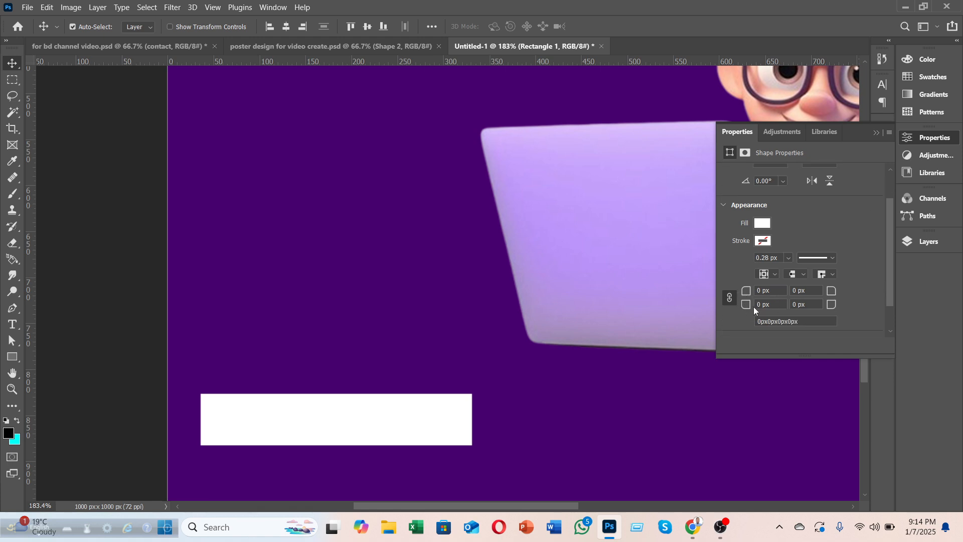
left_click(731, 297)
left_click_drag(746, 290, 772, 296)
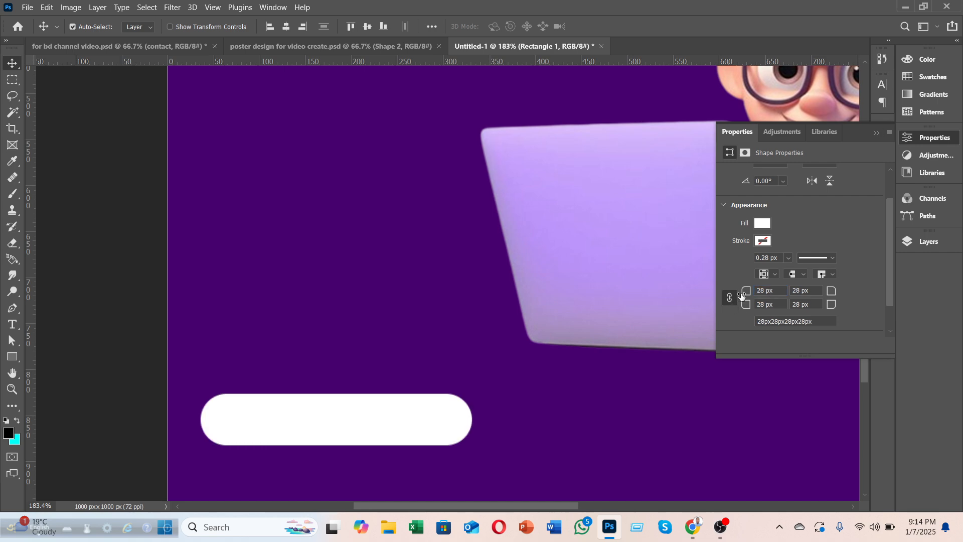
left_click_drag(743, 295, 821, 299)
left_click_drag(746, 293, 825, 295)
left_click(903, 138)
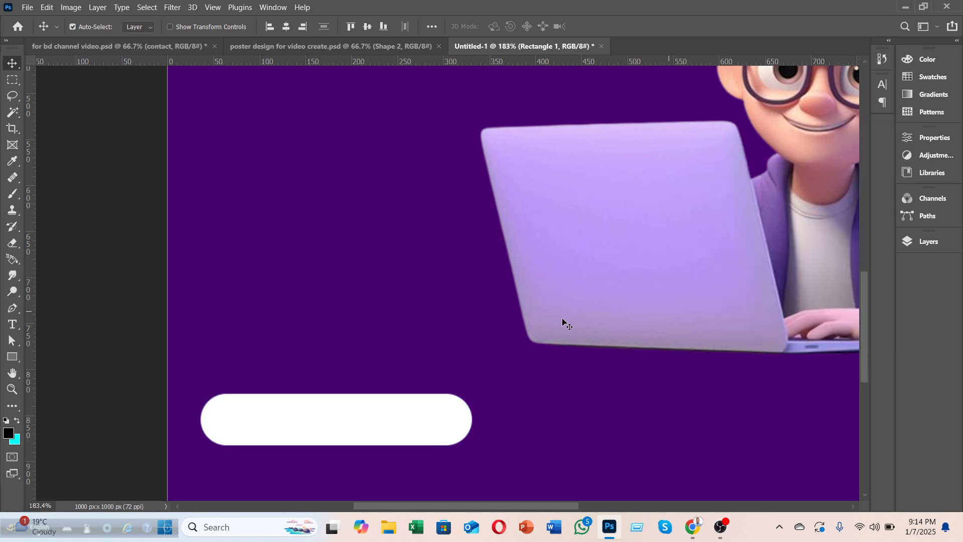
Step: Shift the white pill slightly to the right below the boy
scroll(533, 316, "down", 3)
scroll(512, 343, "down", 5)
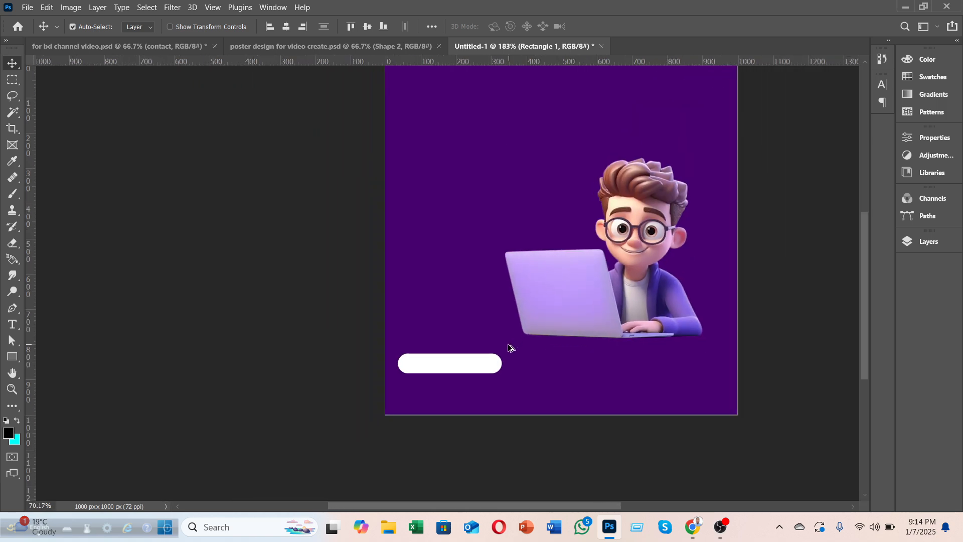
scroll(507, 378, "down", 1)
left_click_drag(481, 507, 532, 506)
scroll(370, 401, "up", 1)
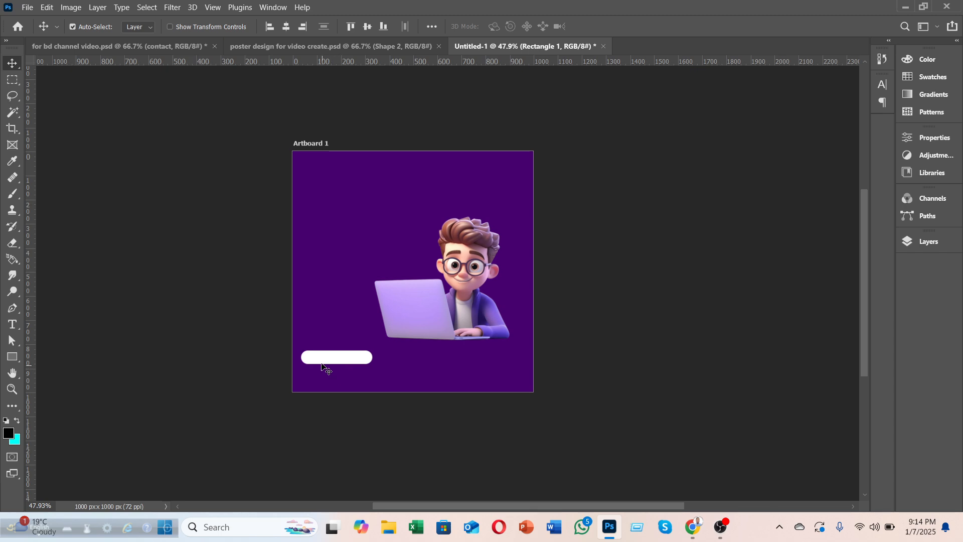
mouse_move(322, 365)
left_mouse_down()
mouse_move(341, 364)
mouse_move(327, 361)
left_mouse_up()
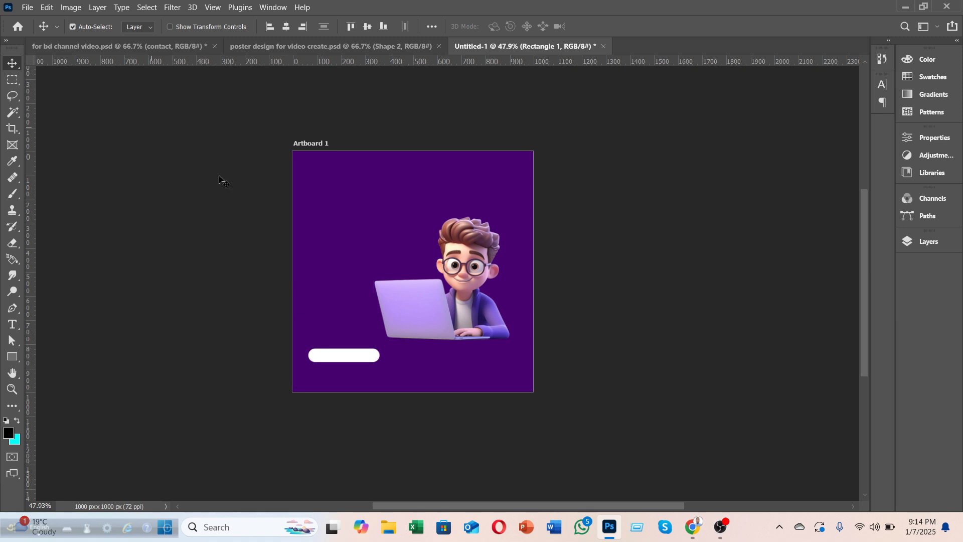
scroll(255, 369, "up", 1)
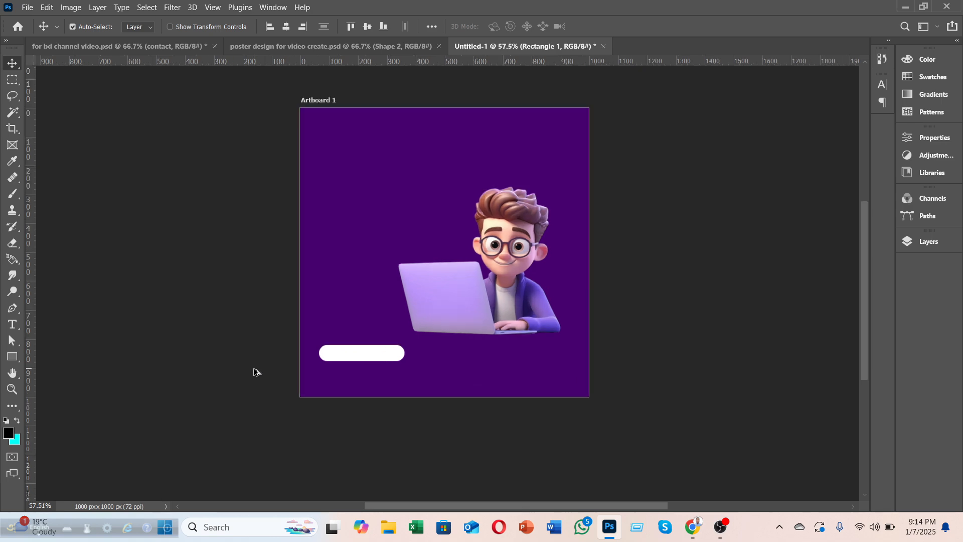
left_click_drag(475, 507, 502, 509)
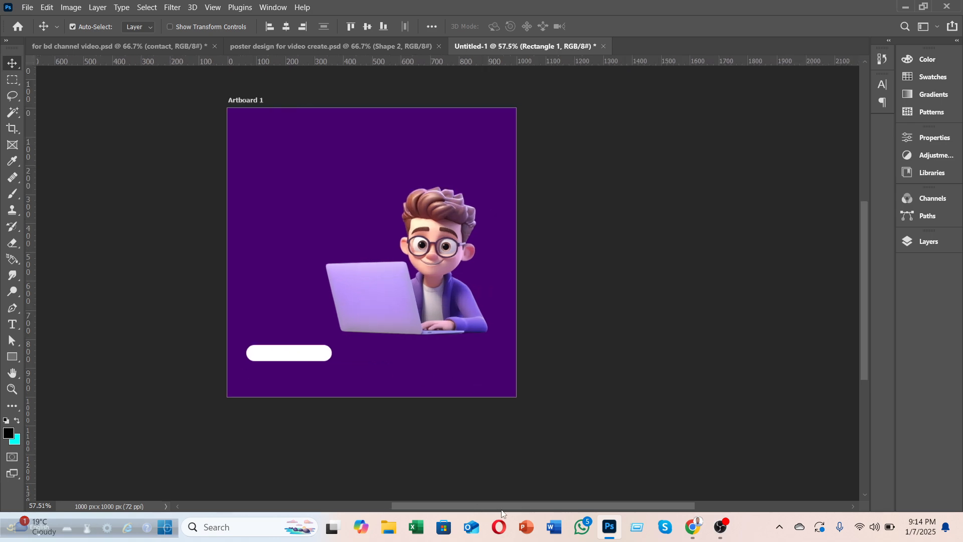
scroll(345, 417, "up", 1)
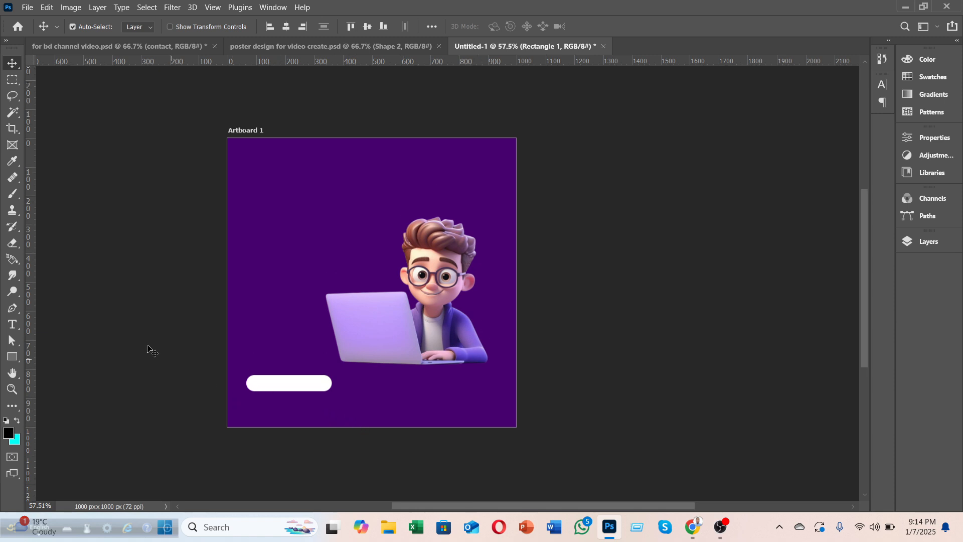
Step: Add a CONTACT WITH ME horizontal text line near the poster's upper left
left_click(290, 407)
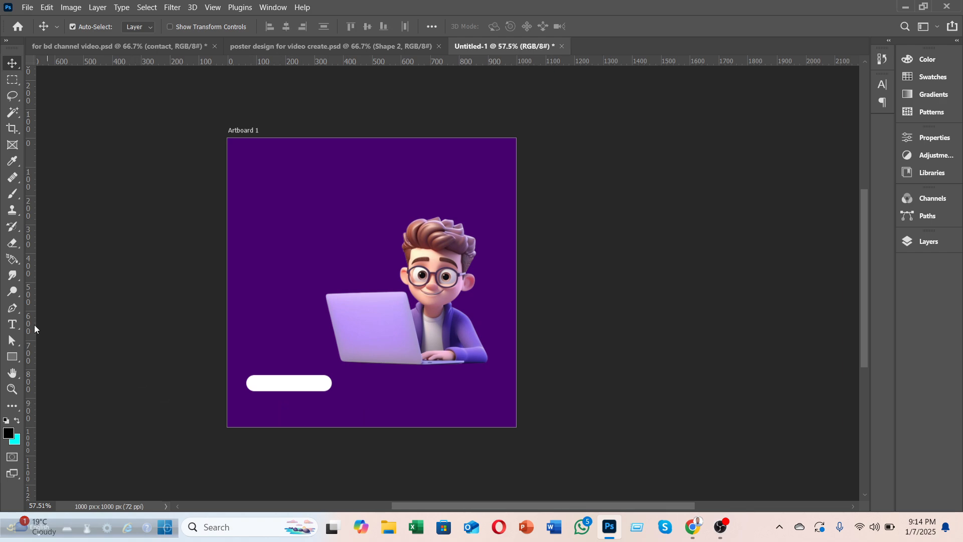
left_click(16, 329)
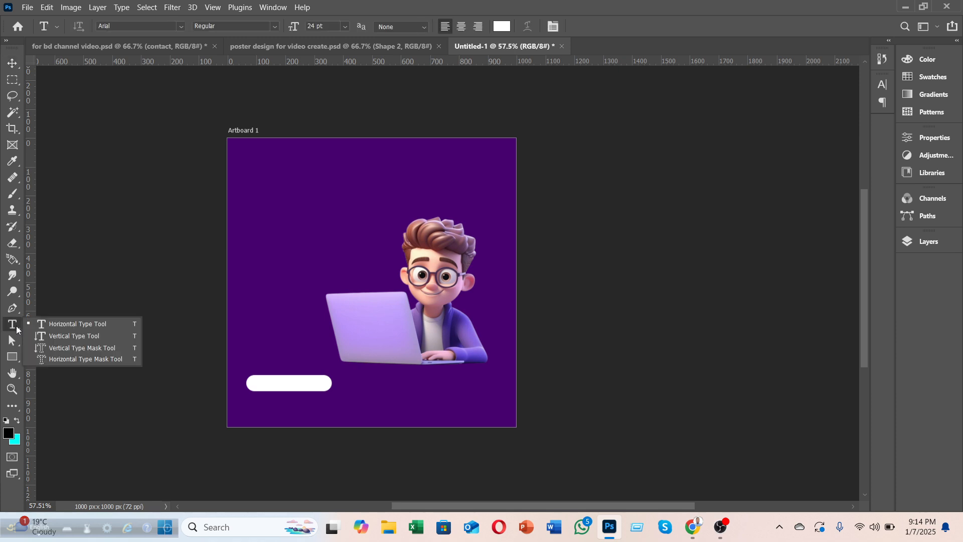
left_click(86, 329)
left_click(297, 203)
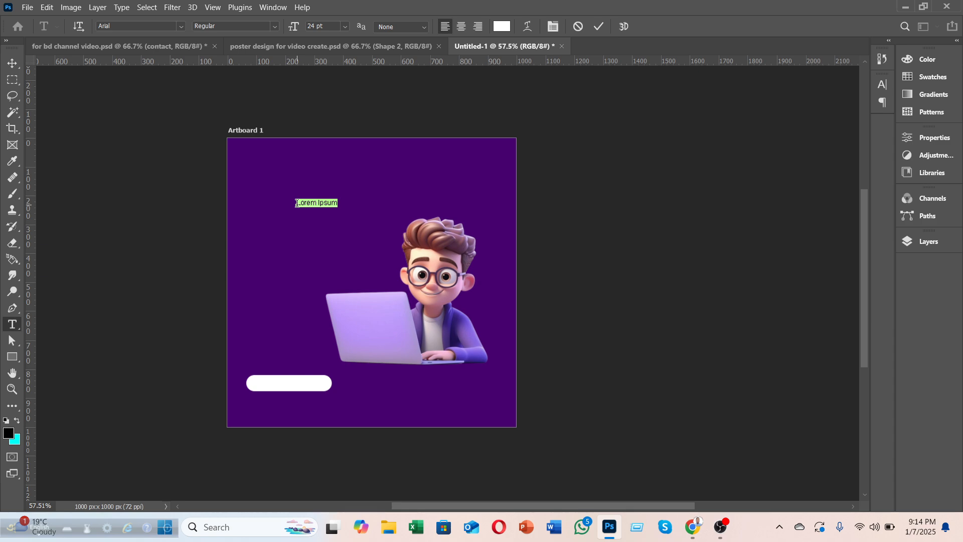
type("Con")
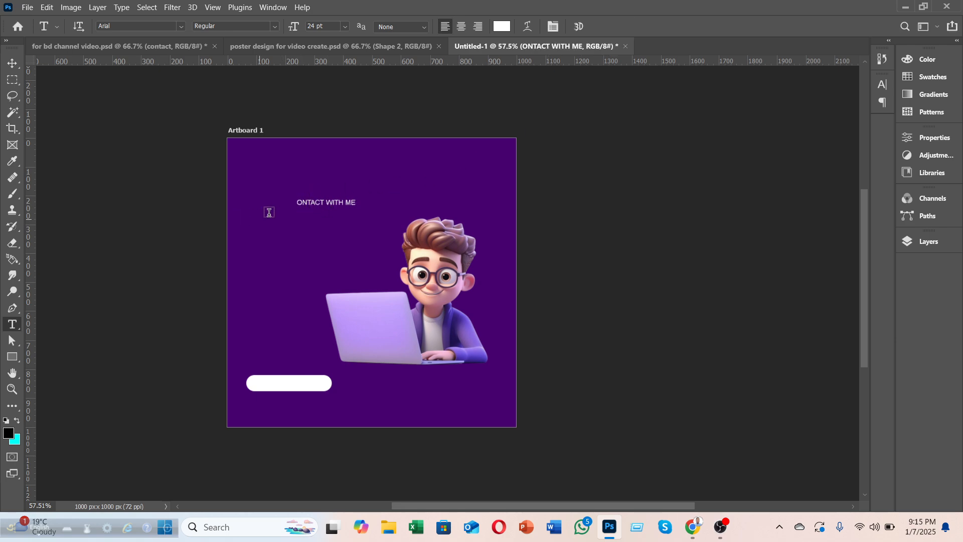
left_click(12, 64)
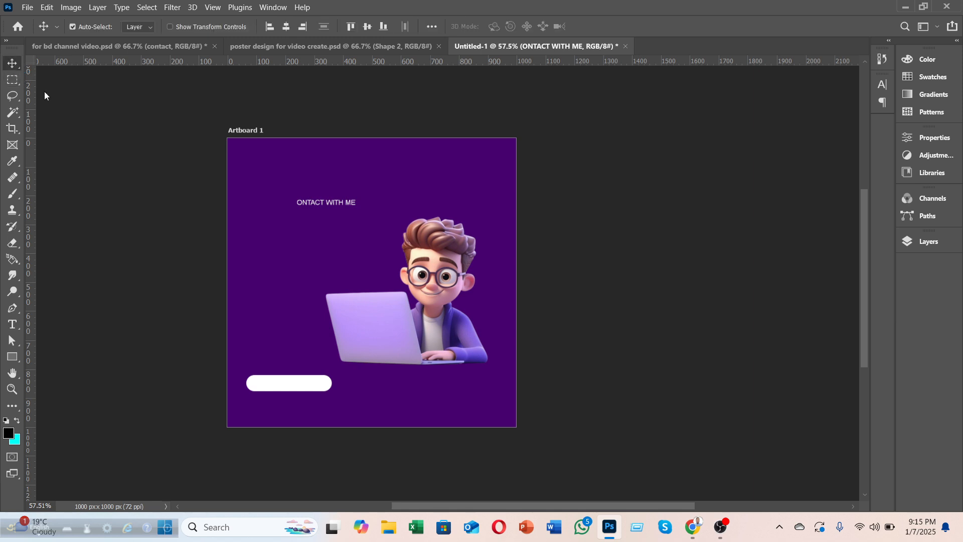
Step: Correct the first letter to a capital C and move the text onto the white pill
double_click(303, 204)
key("Left")
type("c")
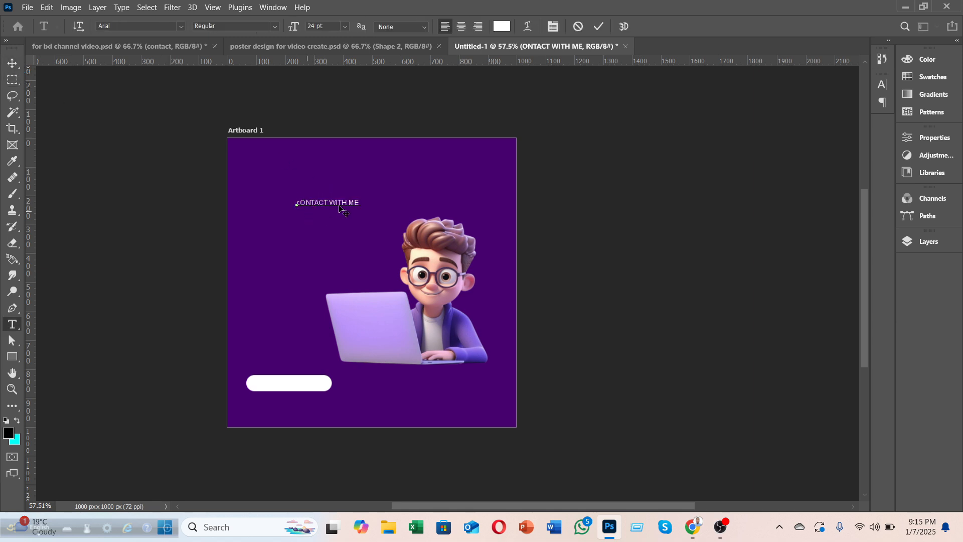
key("Delete")
type("C")
left_click(599, 27)
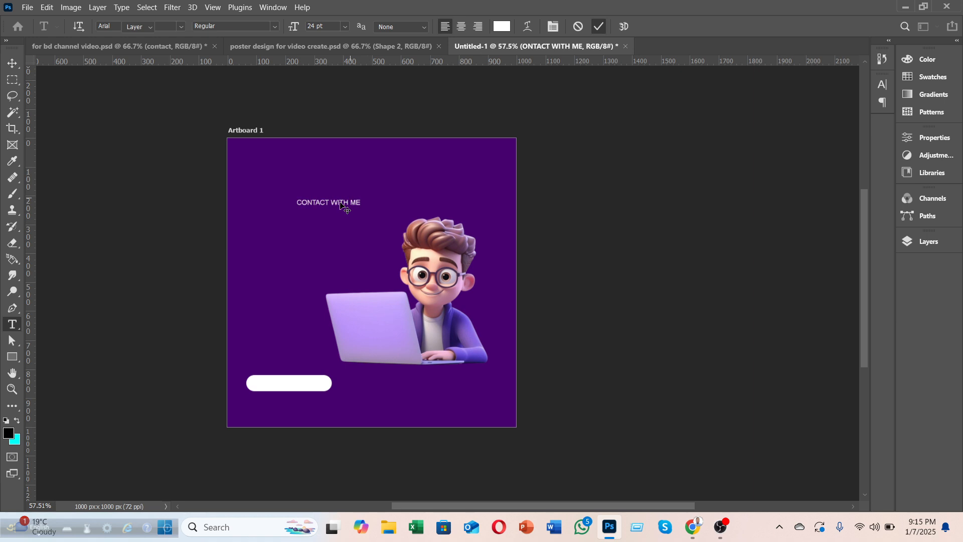
key("v")
left_click_drag(328, 203, 289, 384)
Step: Hide the CONTACT WITH ME layer and the white rounded bar in Untitled-1
left_click(931, 248)
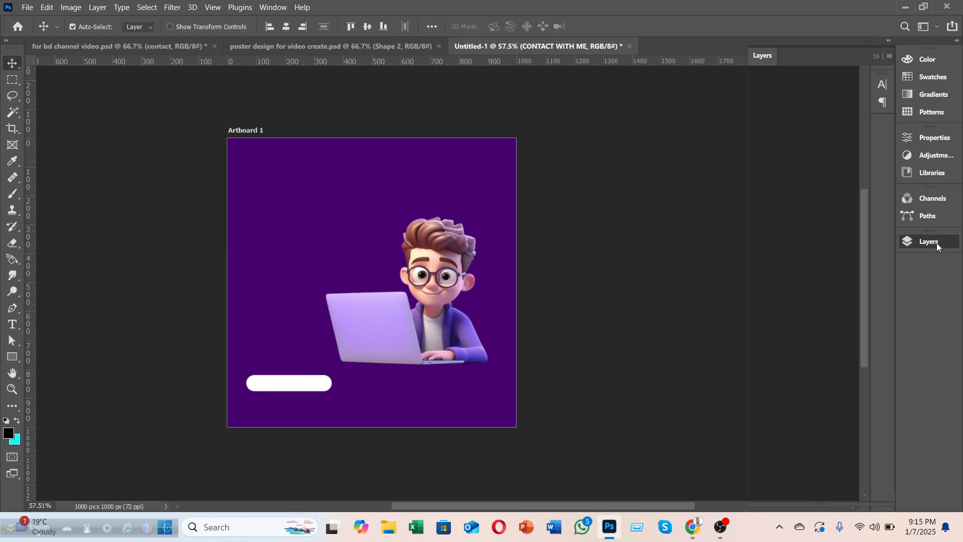
left_click(757, 150)
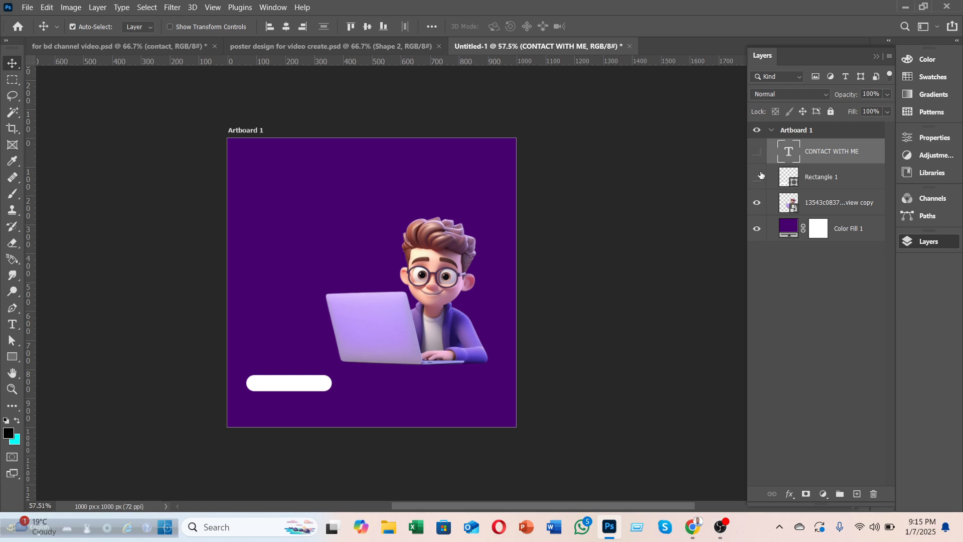
left_click(758, 175)
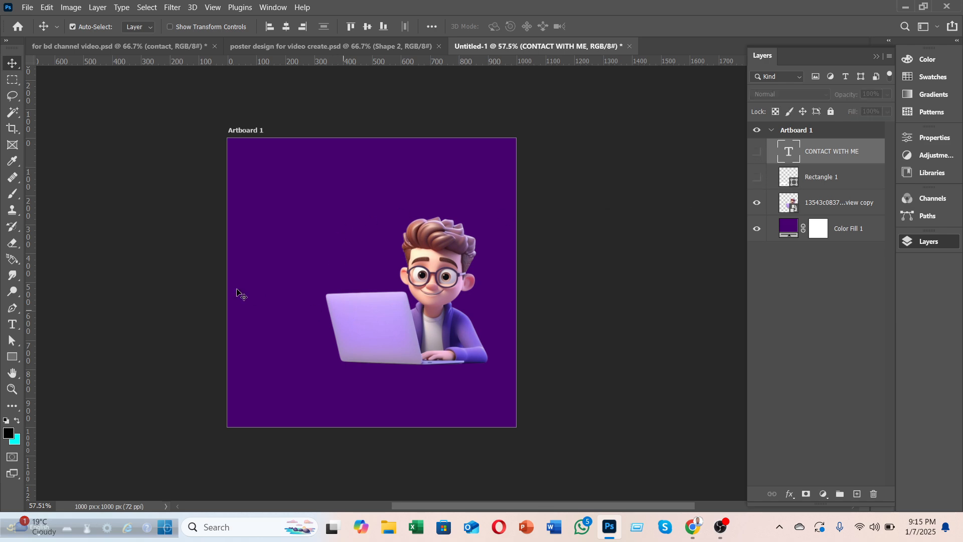
Step: In for bd channel video.psd, hide the contact group and show the hiring text, button and Ps/Ai icons
left_click(79, 46)
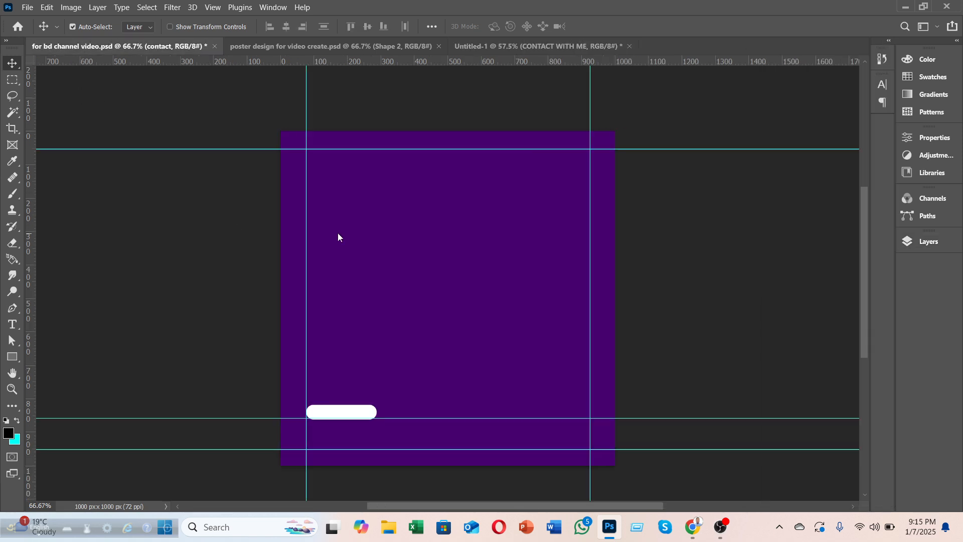
left_click(907, 244)
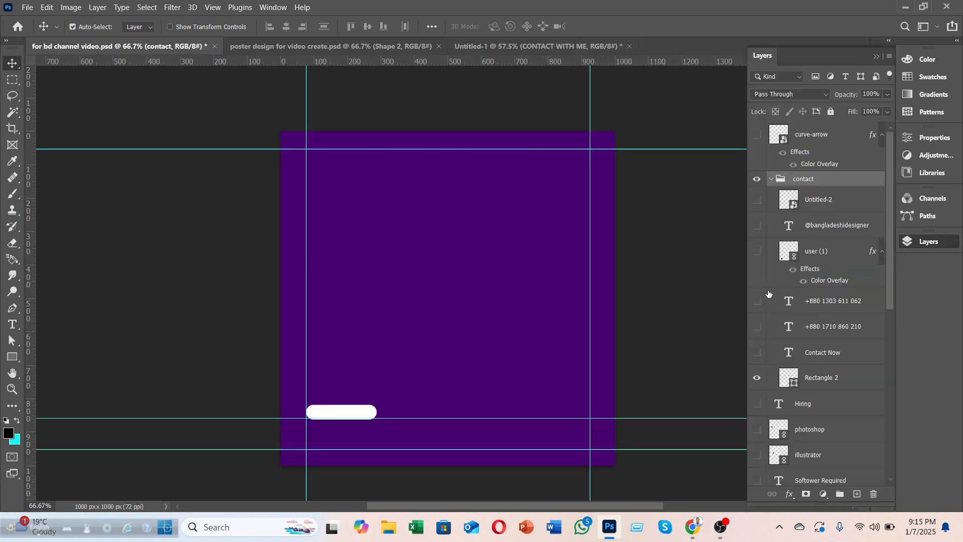
left_click_drag(757, 199, 758, 371)
left_click(770, 179)
left_click(757, 179)
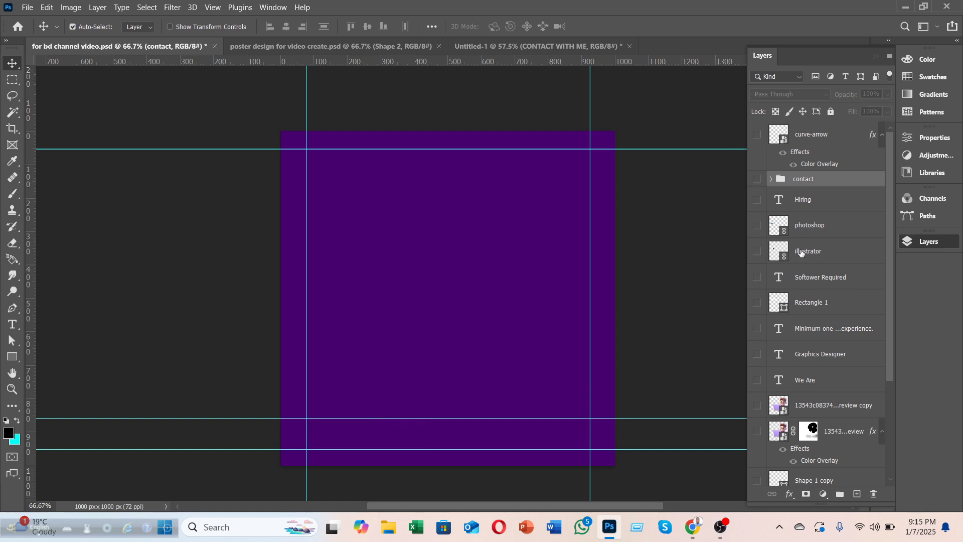
left_click_drag(758, 201, 757, 380)
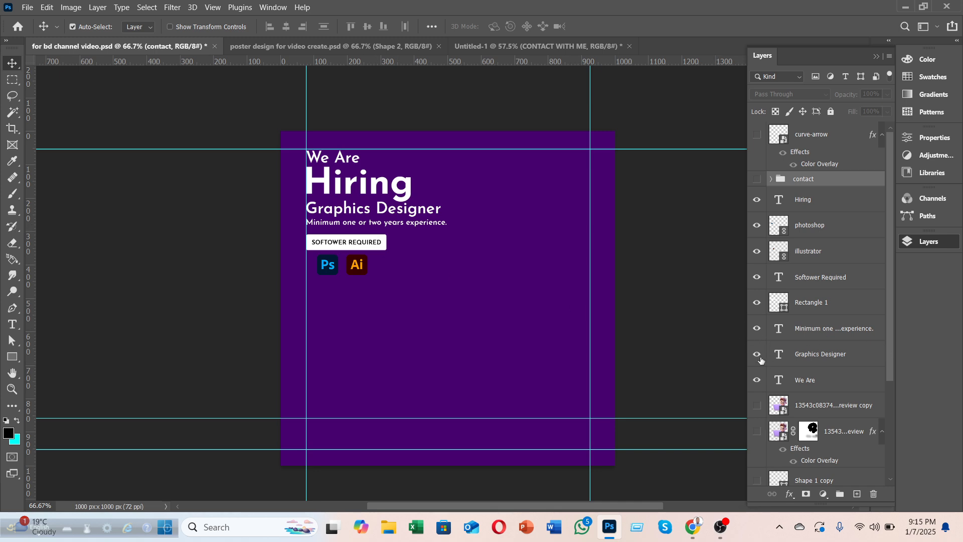
left_click_drag(757, 252, 757, 233)
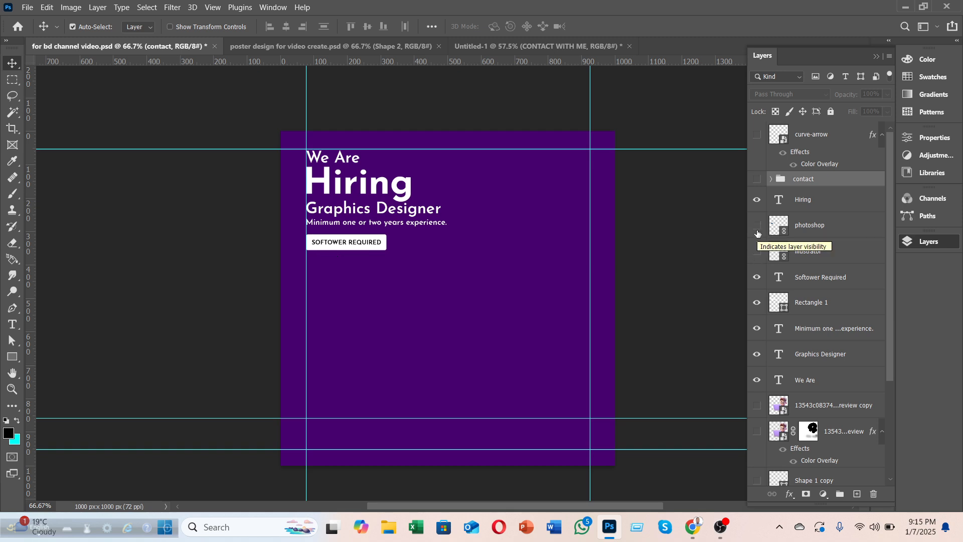
left_click_drag(757, 252, 757, 227)
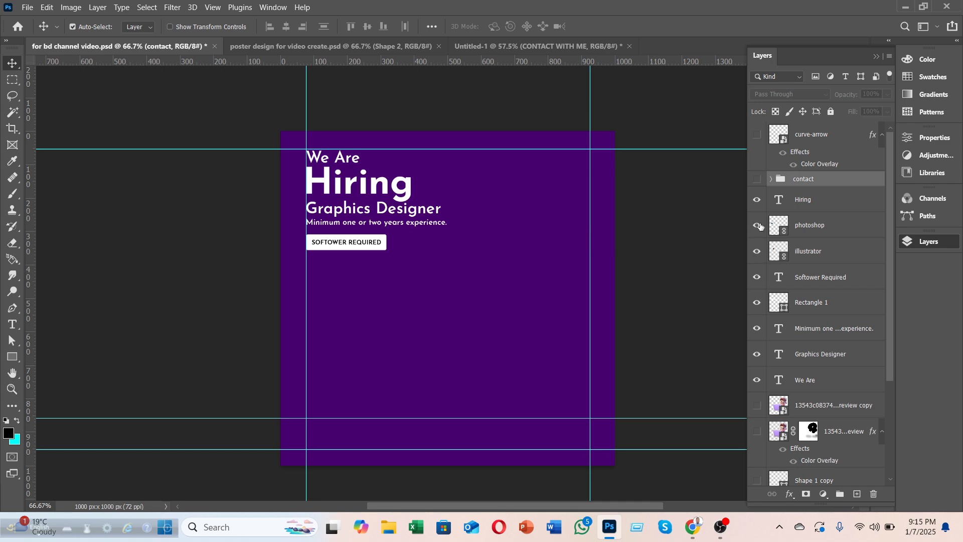
Step: Copy the layers from Hiring down to We Are onto the Untitled-1 document
left_click(812, 199)
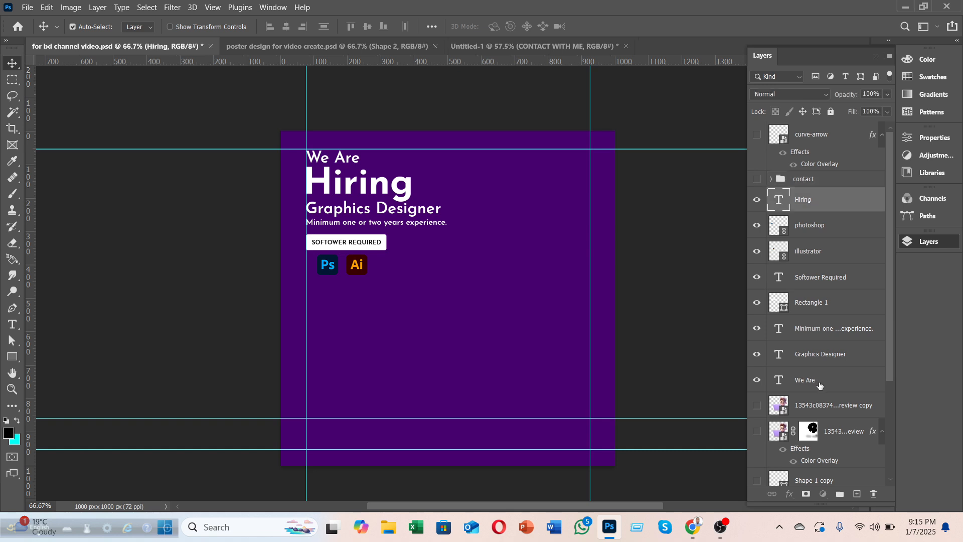
left_click(816, 381, "shift")
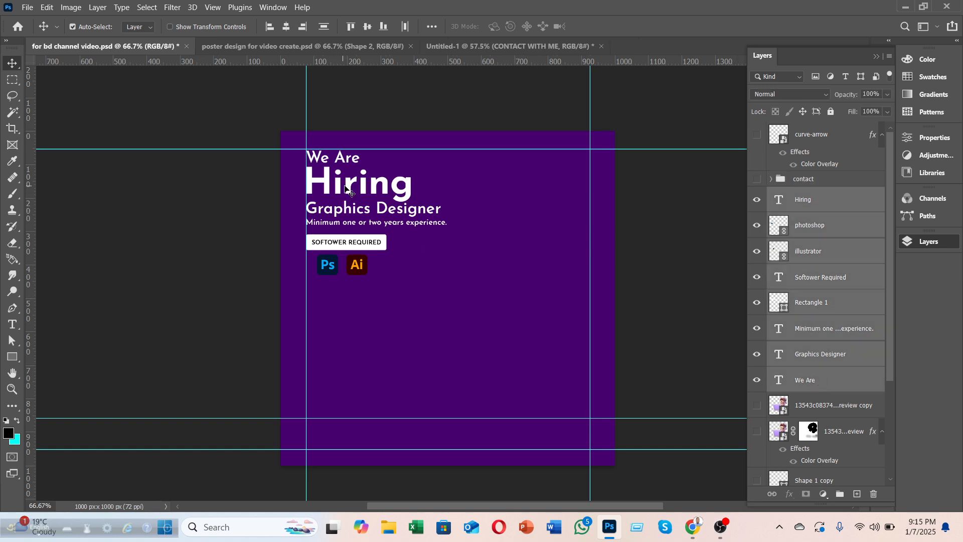
key("F7")
left_click_drag(396, 185, 303, 202)
Step: Hide the eight copied text and icon layers in Untitled-1, then minimize Photoshop
left_click(132, 50)
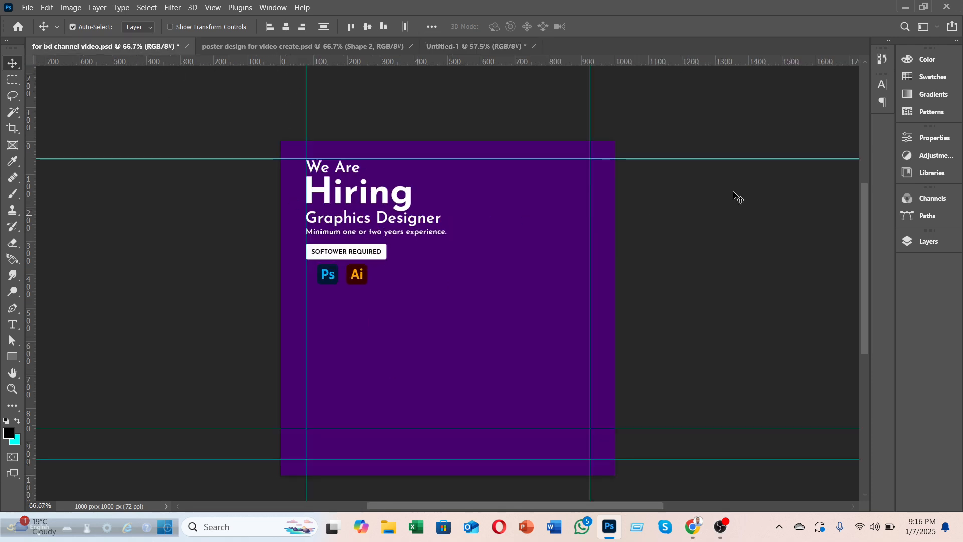
left_click(455, 47)
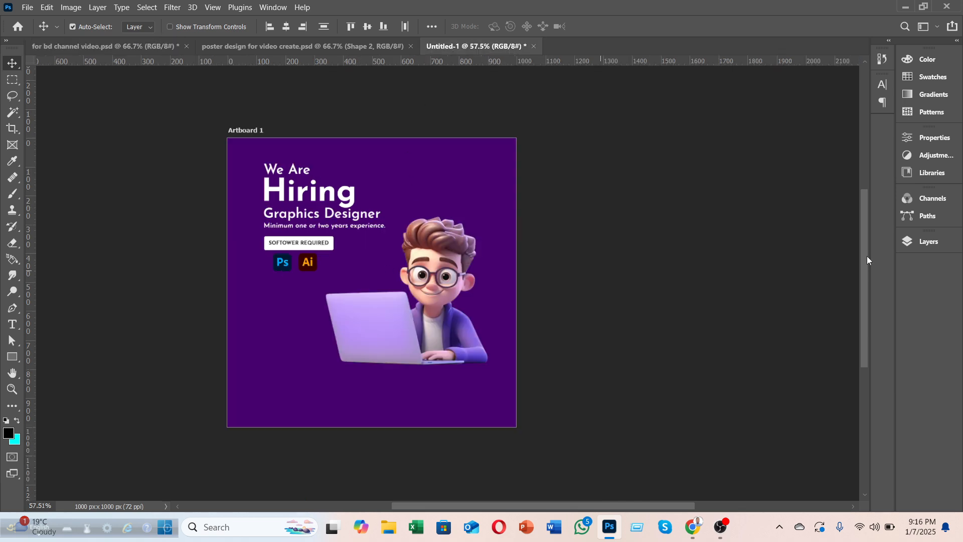
left_click(929, 241)
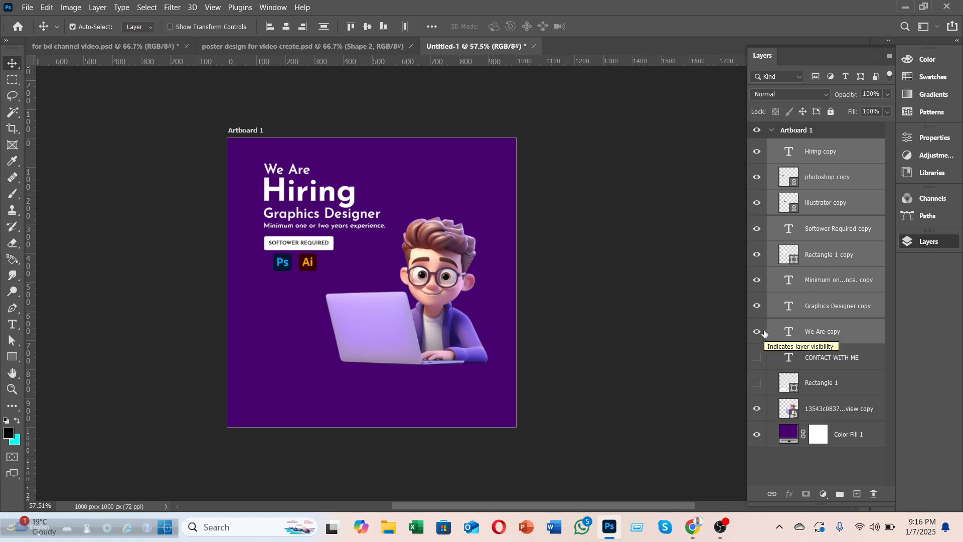
left_click_drag(757, 332, 758, 161)
left_click(905, 7)
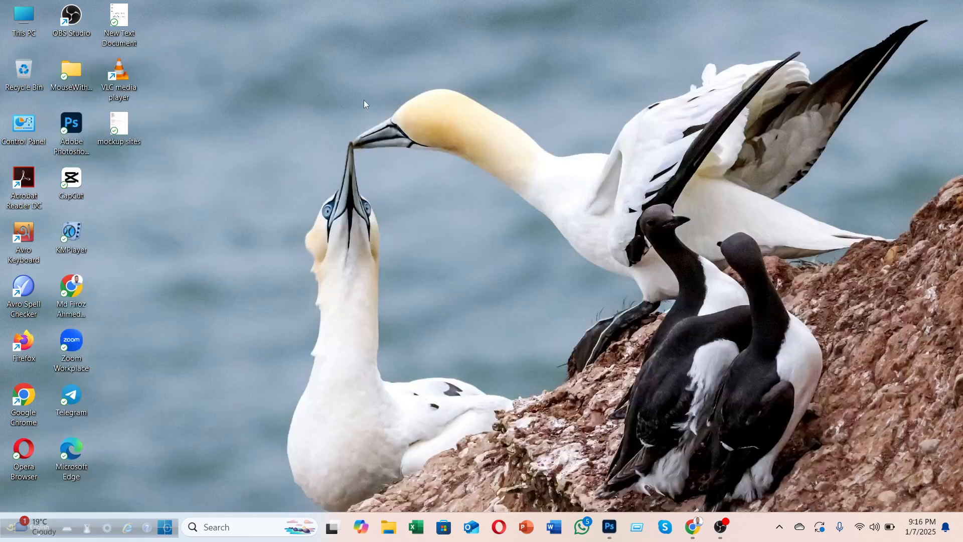
Step: Open mockup sites.txt in Notepad, add blank lines after the last note, and maximize it
right_click(364, 101)
left_click(157, 140)
double_click(119, 121)
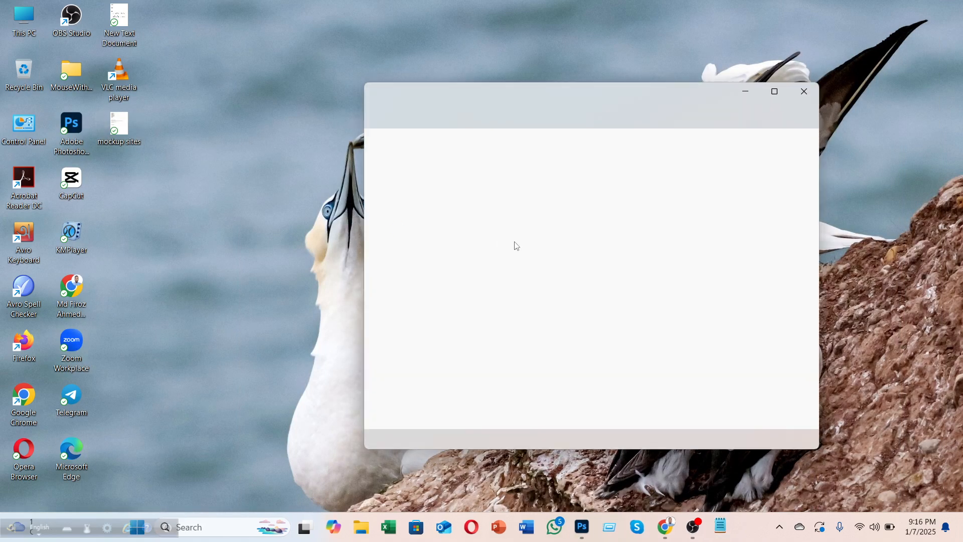
left_click(498, 385)
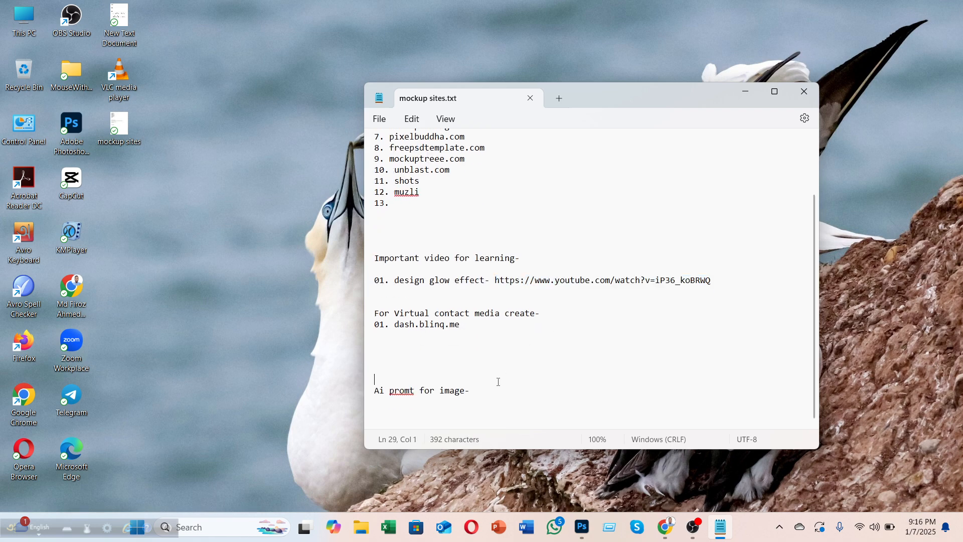
key("Return")
key("Return")
key("Return")
key("Return")
key("Return")
key("Return")
key("Return")
key("Return")
key("Return")
key("Return")
key("Return")
key("Return")
key("Return")
key("Return")
key("Return")
key("Return")
key("Return")
key("Return")
key("Return")
key("Return")
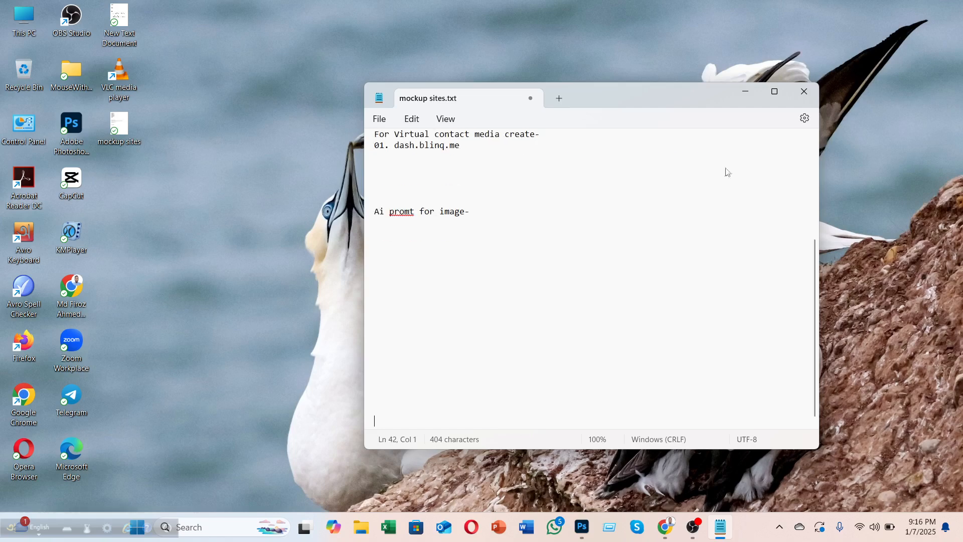
key("Return")
key("Return")
key("Return")
key("Return")
key("Return")
key("Return")
key("Return")
key("Return")
key("Return")
key("Return")
left_click(780, 91)
left_click(52, 115)
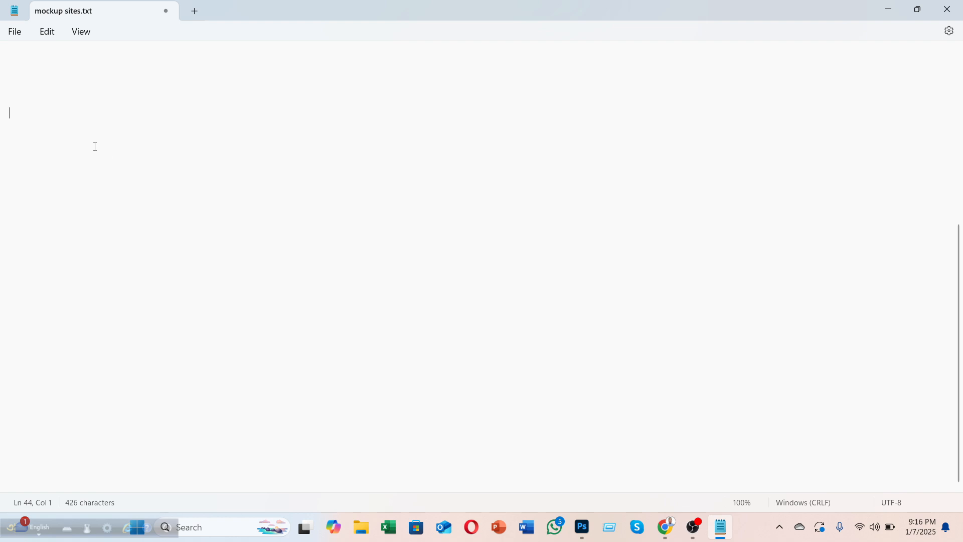
Step: Type the headline WE ARE HIRING GRAPHICS DESIGNER on its own line
type("WE ")
type("ARE HI")
type("RIN")
type("G VIS")
key("BackSpace")
key("BackSpace")
key("BackSpace")
type("GR")
key("BackSpace")
type("RA")
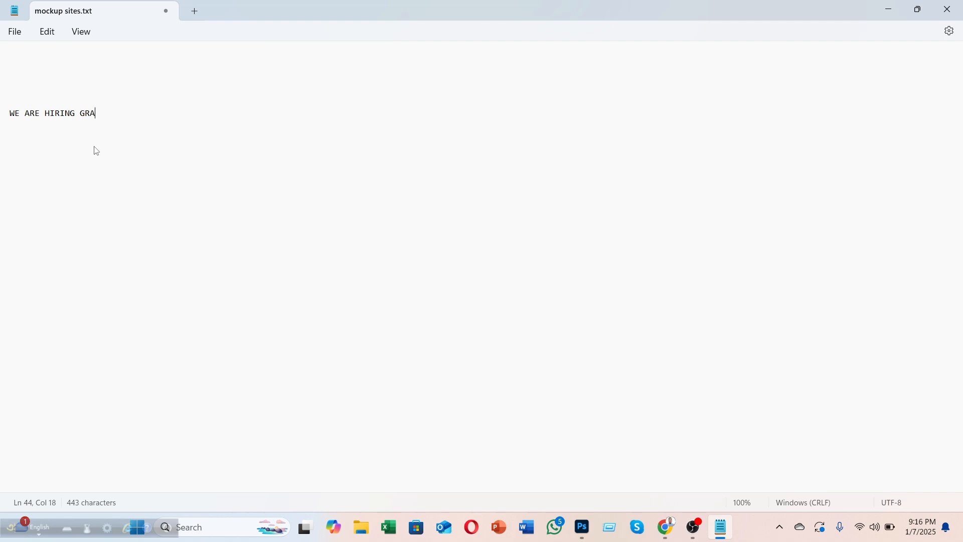
type("PHICS DESIGNER")
key("Return")
key("Return")
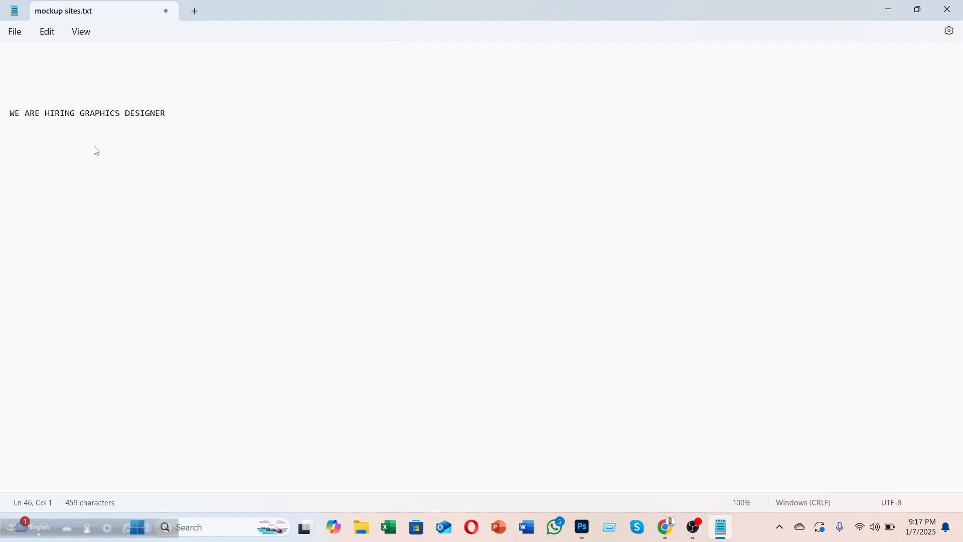
Step: Add the lines MINIMUM 2YEARS EXPERIENCE and PHOTOSHOP AND ADOBE ILLUSTRATORE below it
type("MINU")
type("IMU")
type("M 2YE")
type("ARS EXP")
type("E")
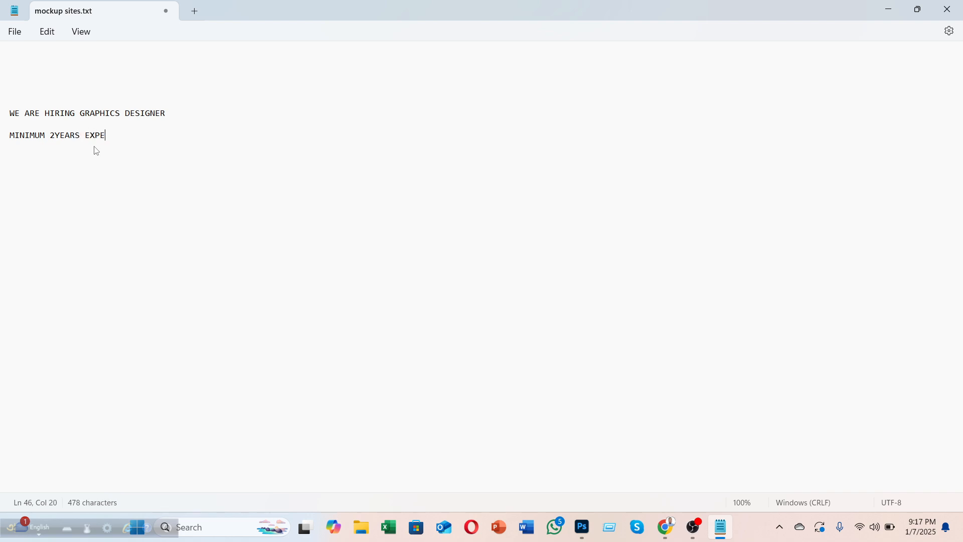
type("RIENCE")
key("Return")
type("PHOT")
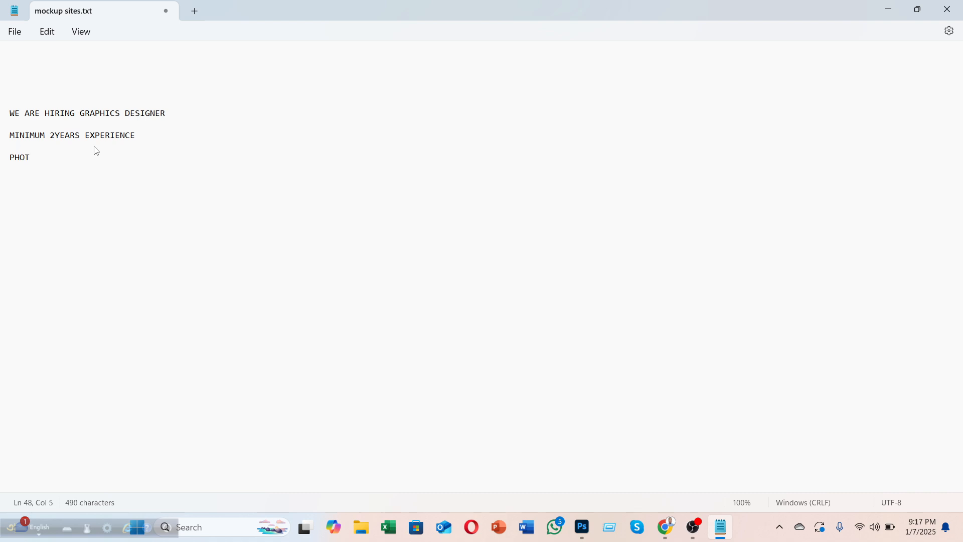
type("OSHOP AND ADOBE ILLUSTA")
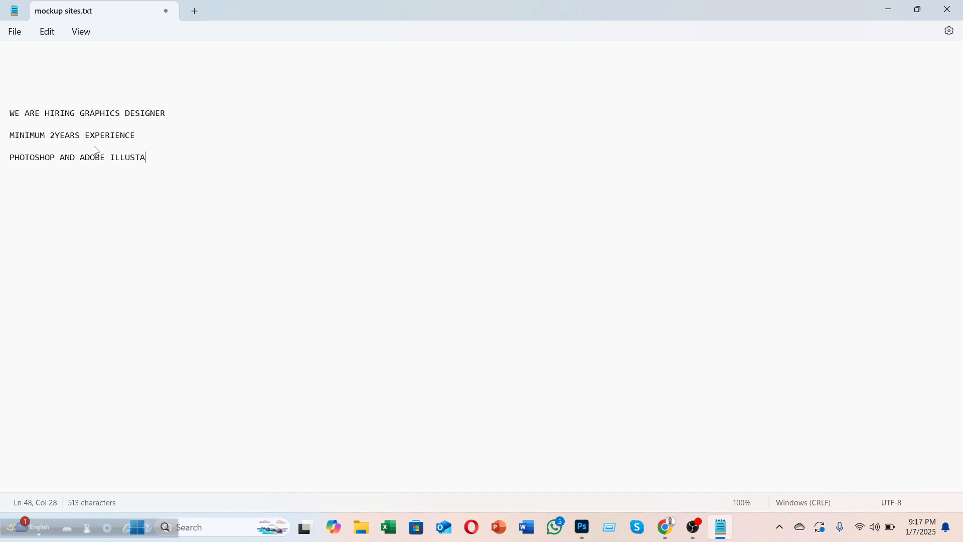
type("R")
key("BackSpace")
key("BackSpace")
type("RATE")
type("O")
key("BackSpace")
key("BackSpace")
type("ORE")
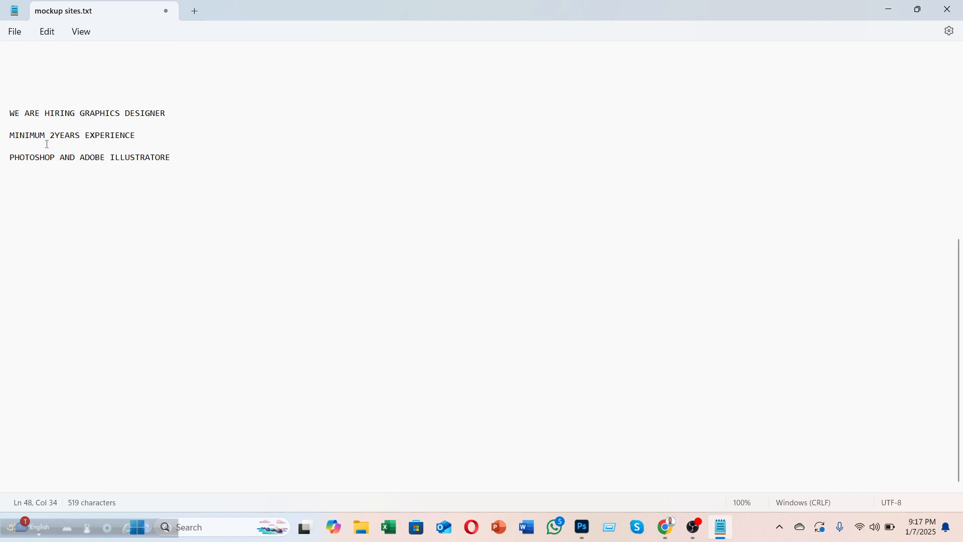
key("Return")
key("Return")
key("Return")
key("Return")
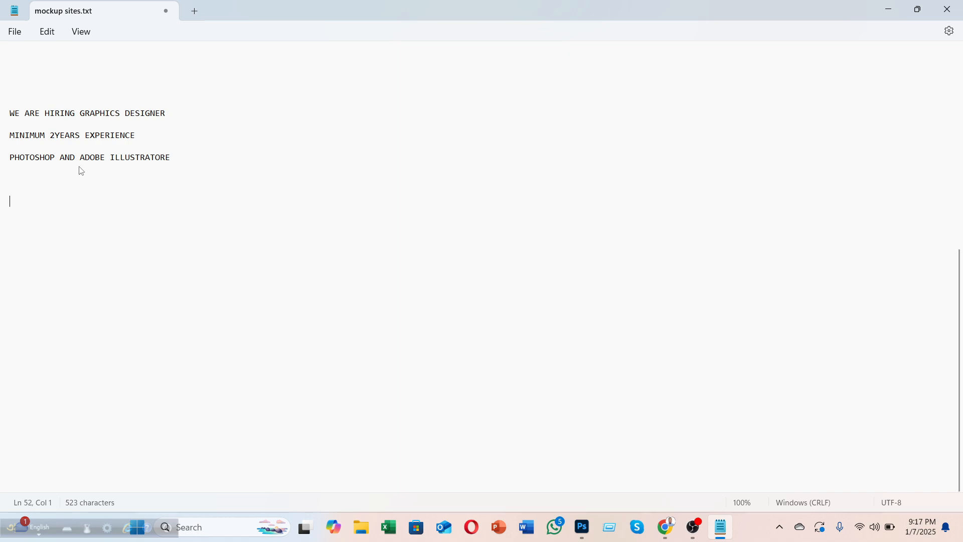
Step: Add a CONTACT MEDIA- heading and a WHATSAPP line with the contact's phone number
type("CONTACT MEDIA")
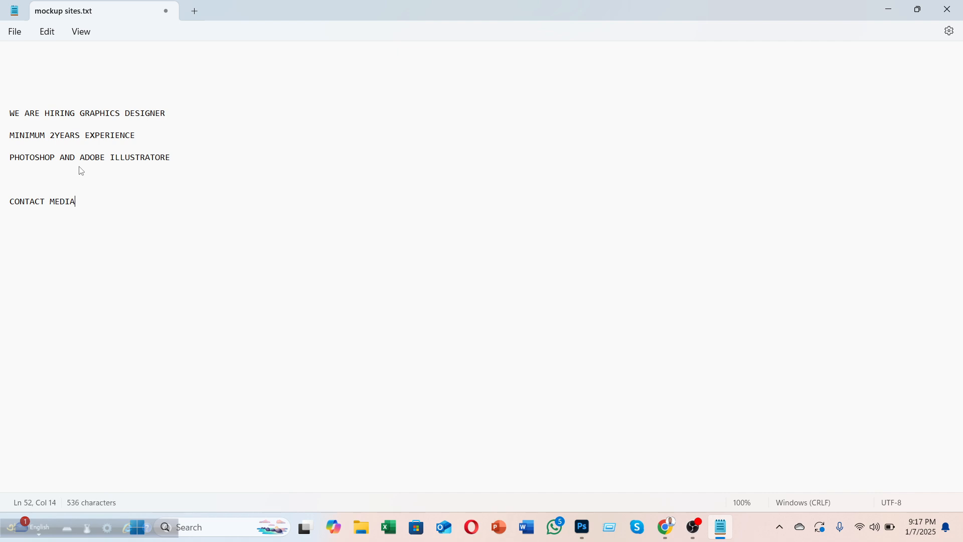
type("-")
key("Return")
type("WH")
type("E")
key("BackSpace")
key("BackSpace")
key("BackSpace")
type("WHATSA")
type("PP")
type(": ")
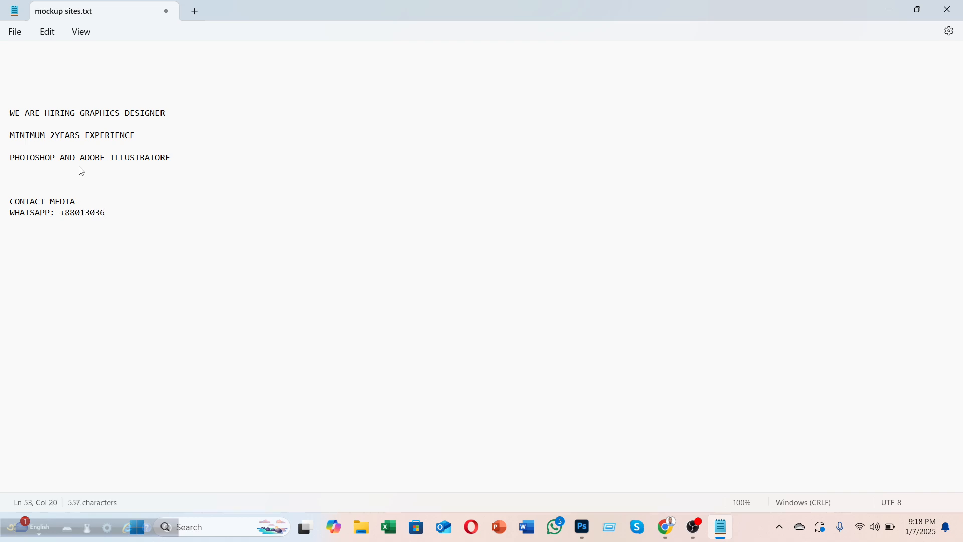
Step: Add an EMAIL line with the contact's e-mail address, then bring Google Meet to the front
key("Return")
type("EMAIL")
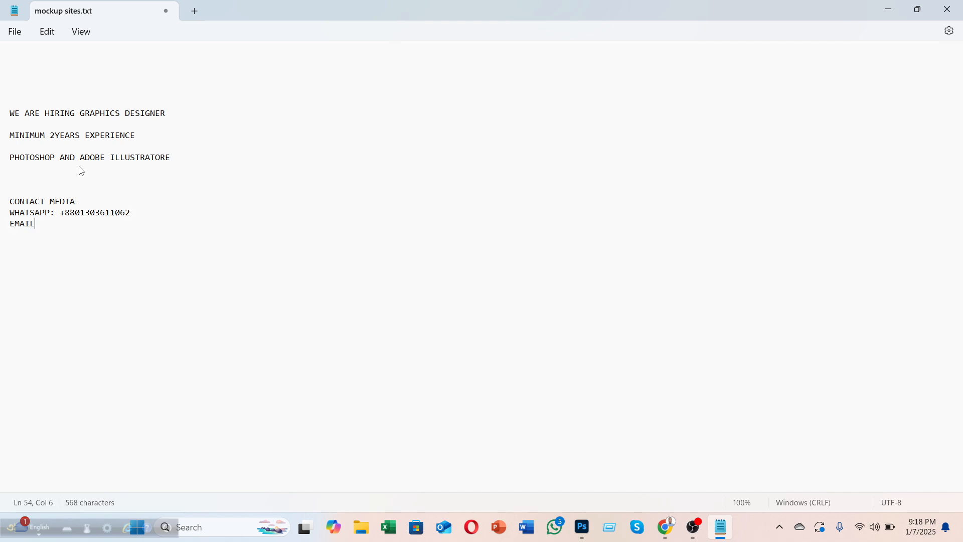
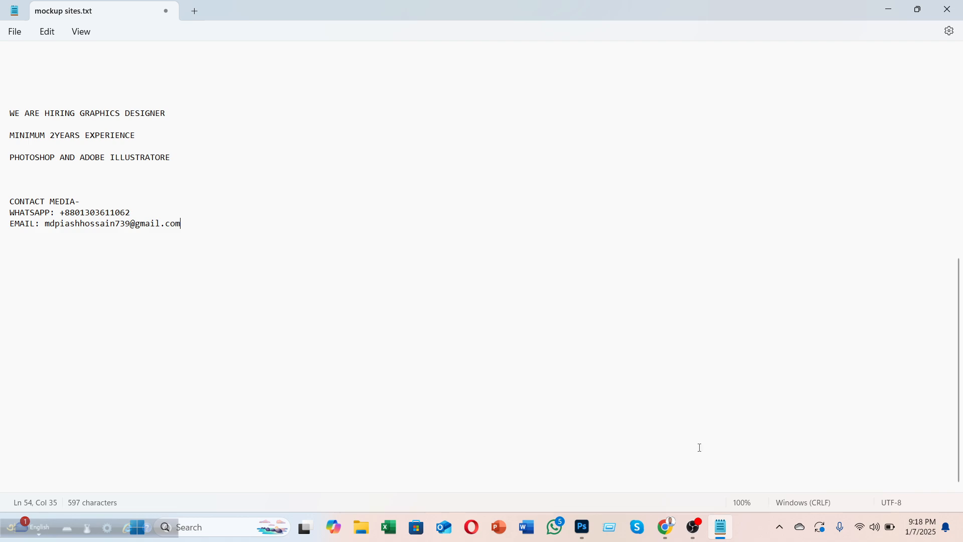
mouse_move(666, 527)
left_click(561, 489)
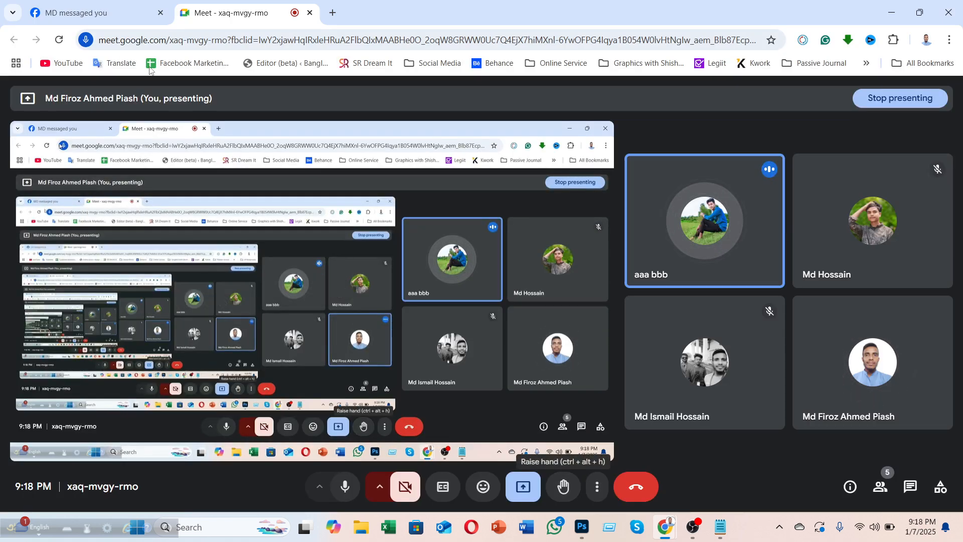
Step: Bring up the Facebook page in Chrome and move the floating Meet call window aside
left_click(58, 5)
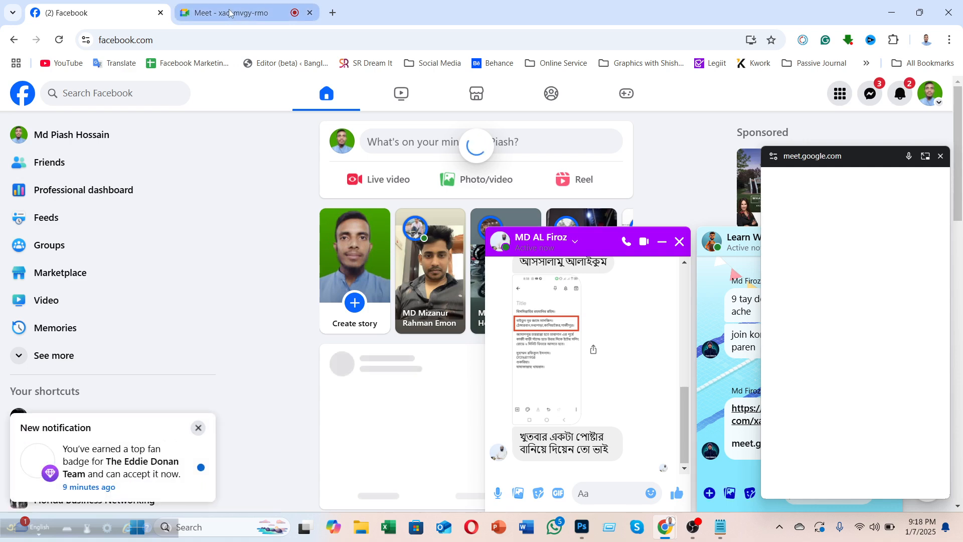
left_click(229, 12)
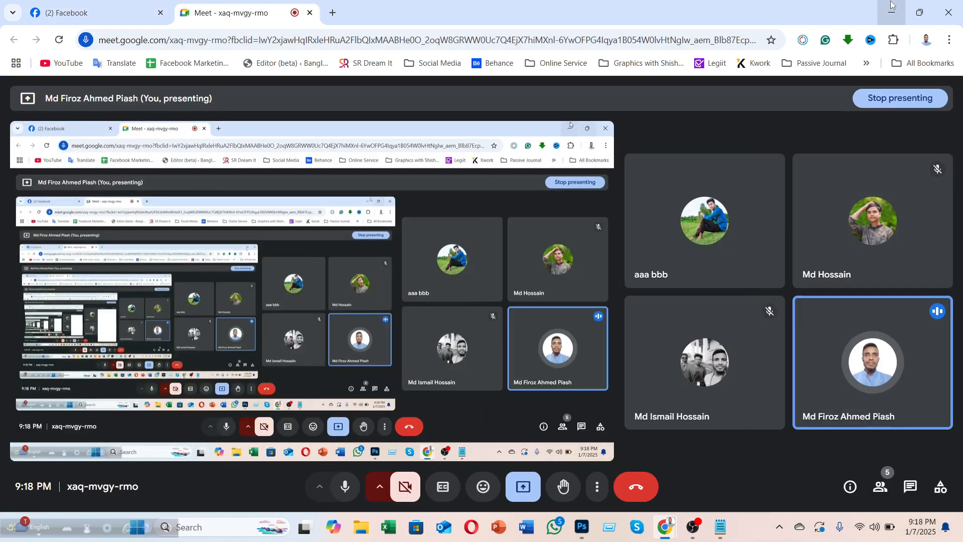
left_click(891, 6)
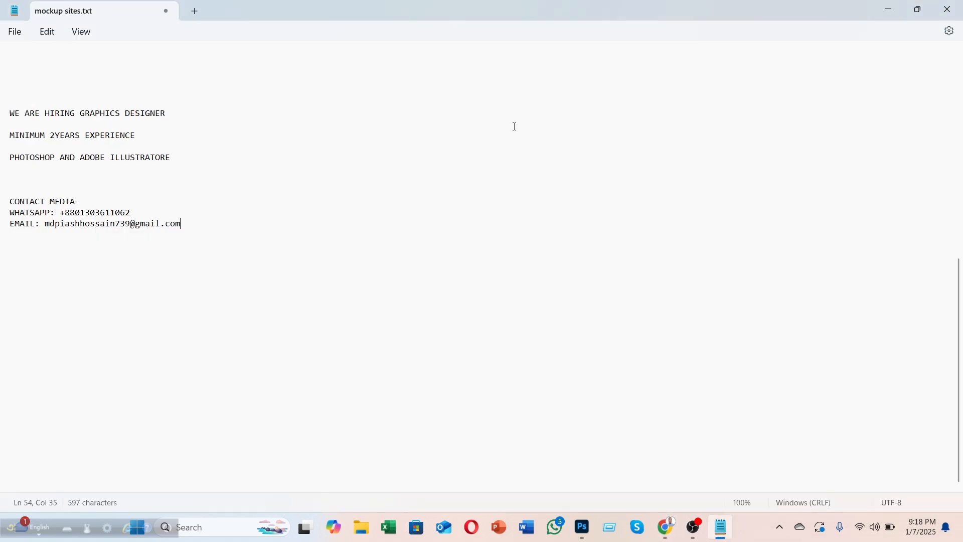
left_click(889, 9)
mouse_move(662, 524)
left_click(615, 480)
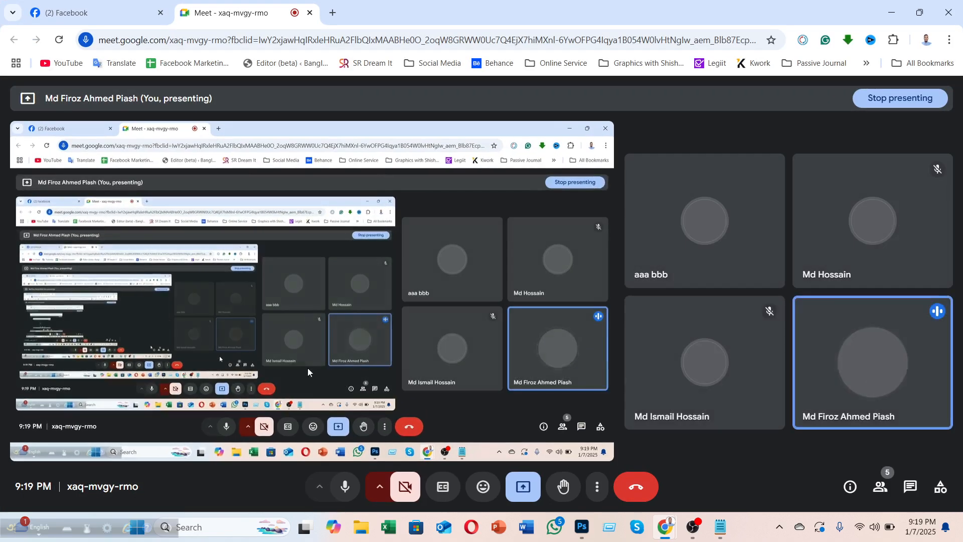
left_click(109, 4)
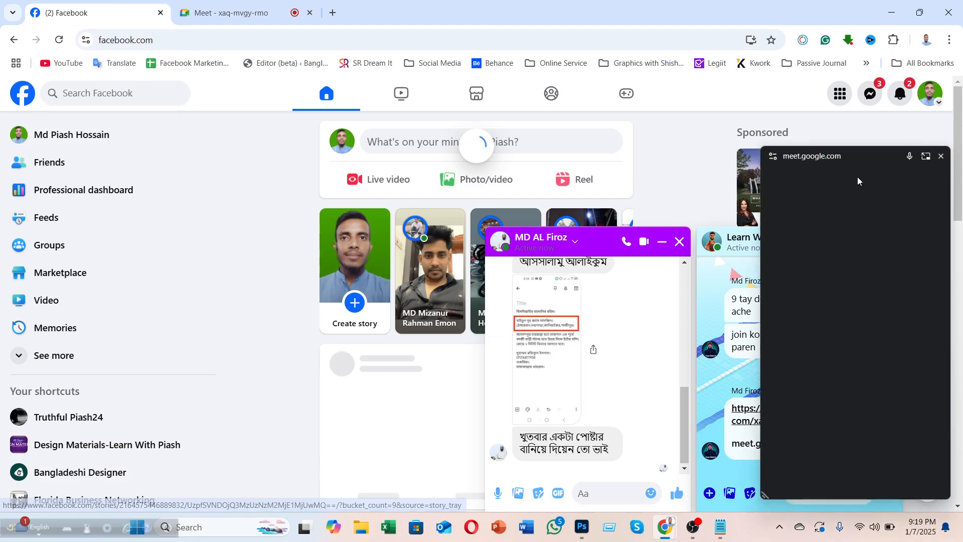
left_click_drag(866, 157, 831, 176)
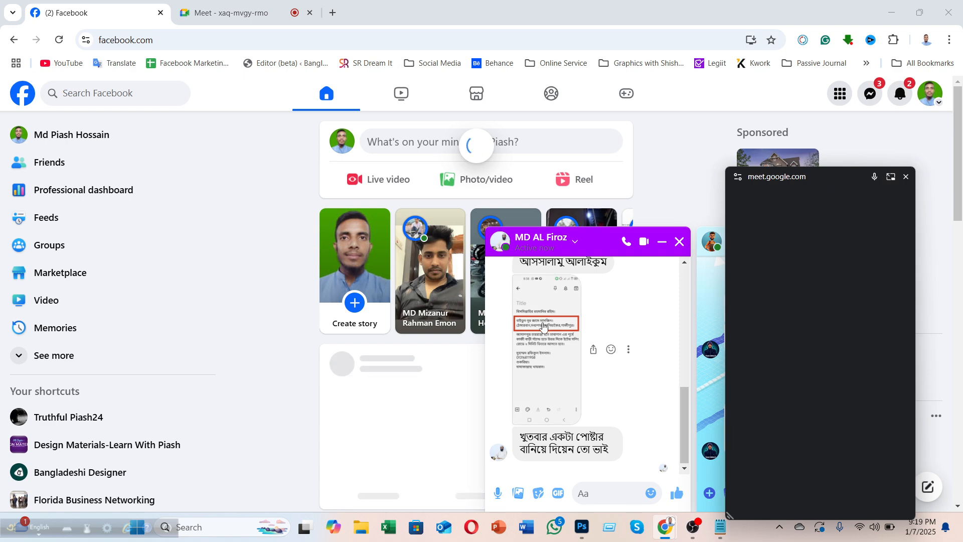
scroll(544, 326, "up", 5)
scroll(557, 341, "down", 5)
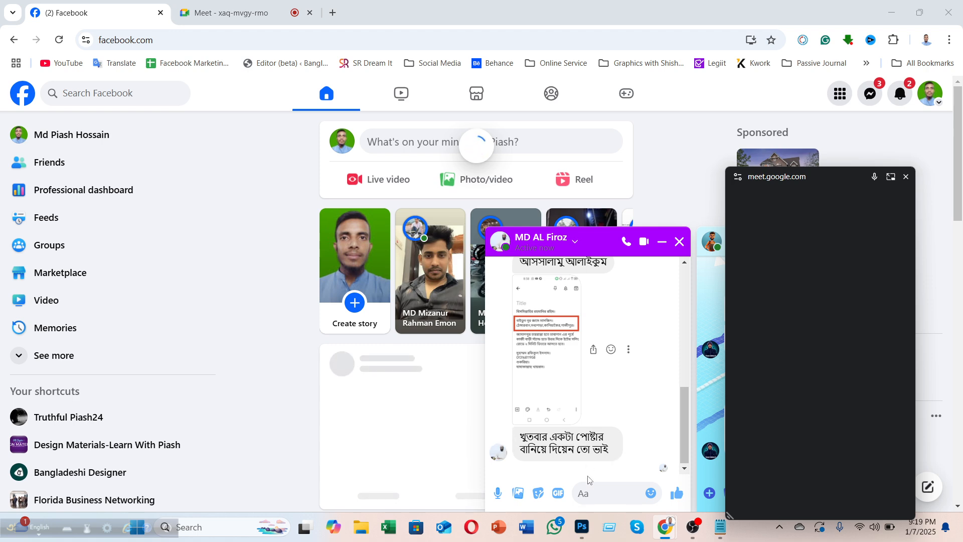
Step: Send two Messenger replies: 'Owalaikoms Salam' and a promise to finish it tomorrow morning
left_click(585, 494)
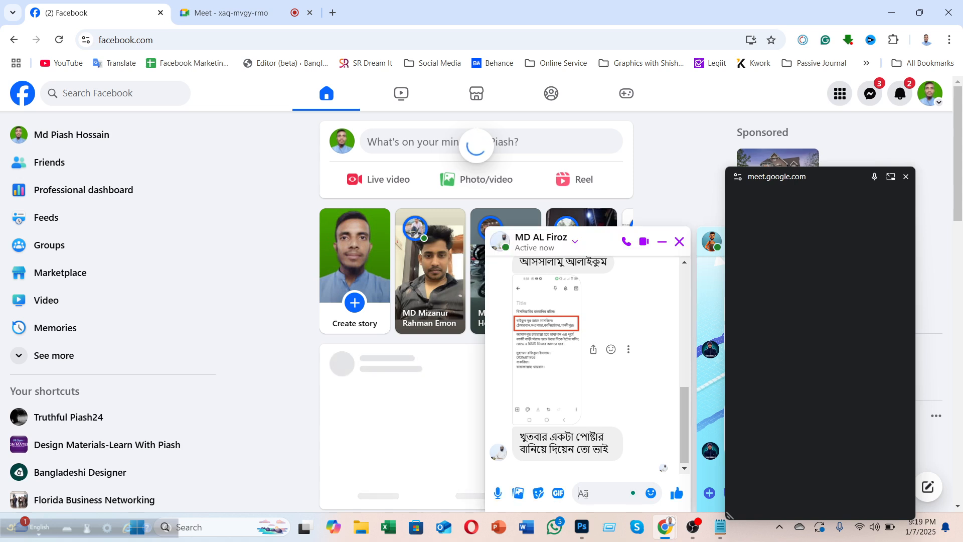
type("Owal")
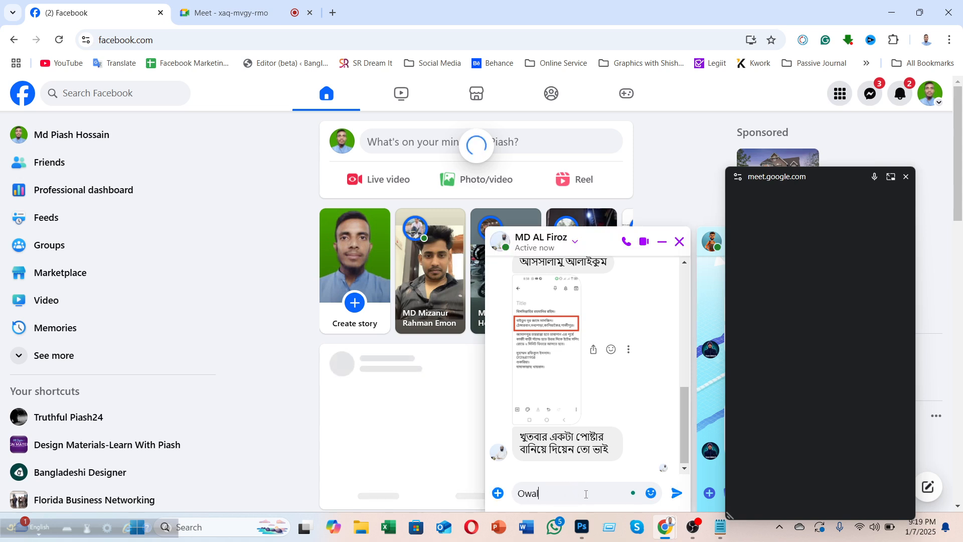
type("aikoms Salam vai")
key("Return")
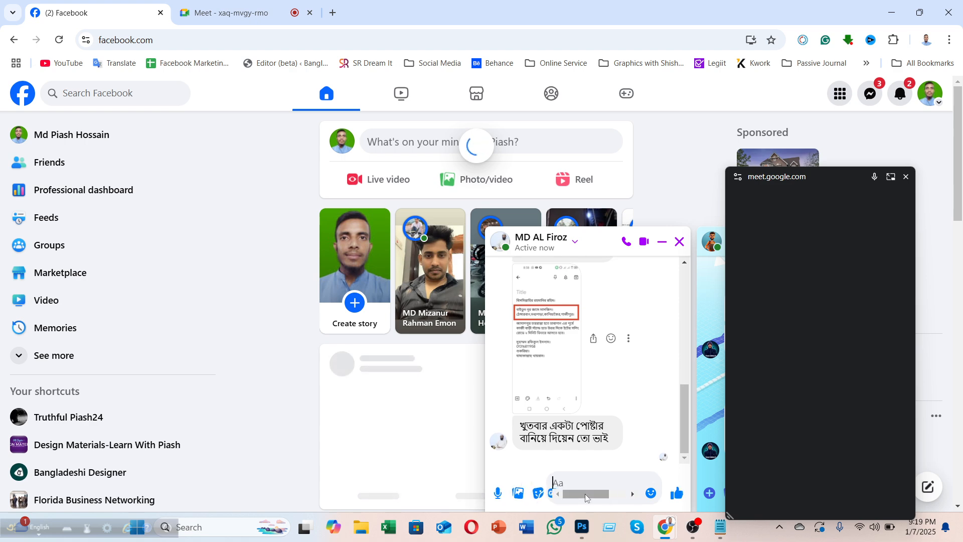
type("ok, vai ak")
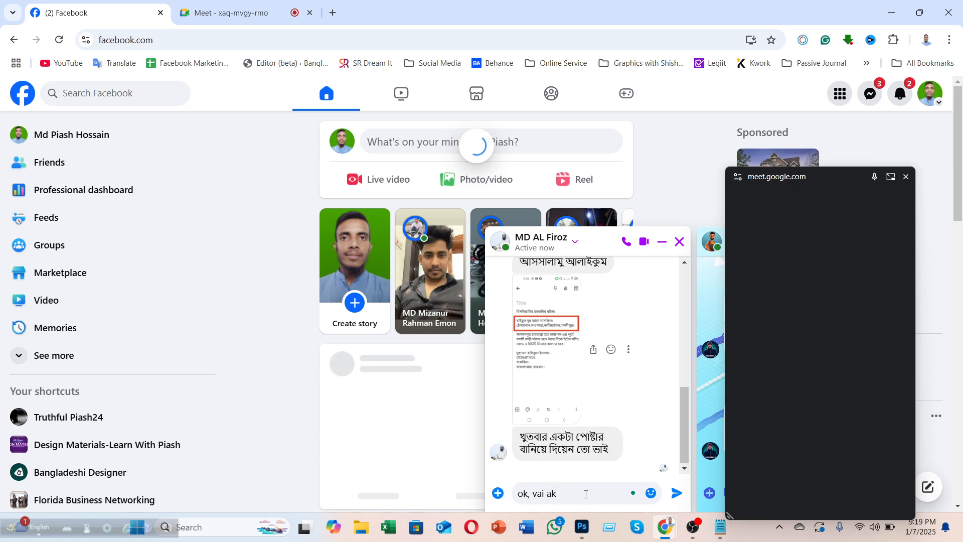
type("tw clas")
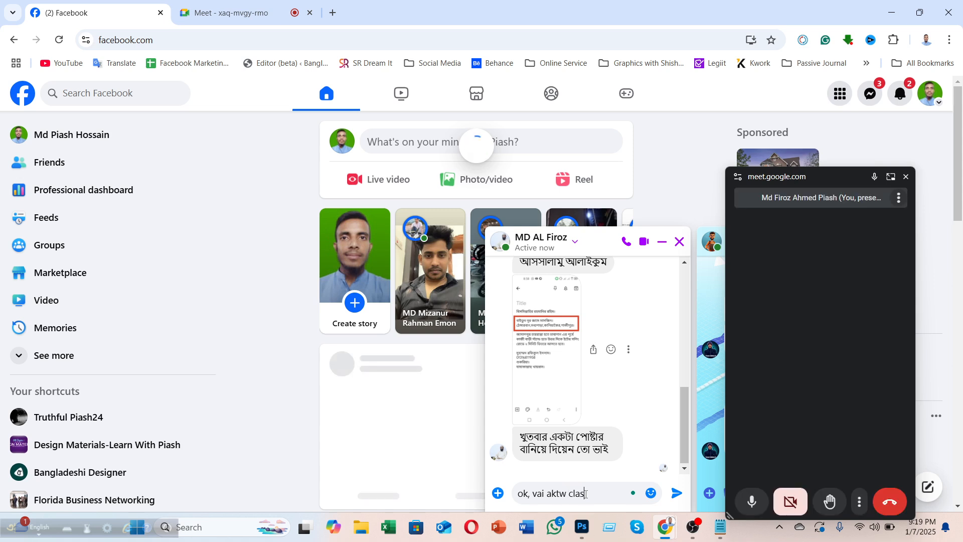
type("s achi, s")
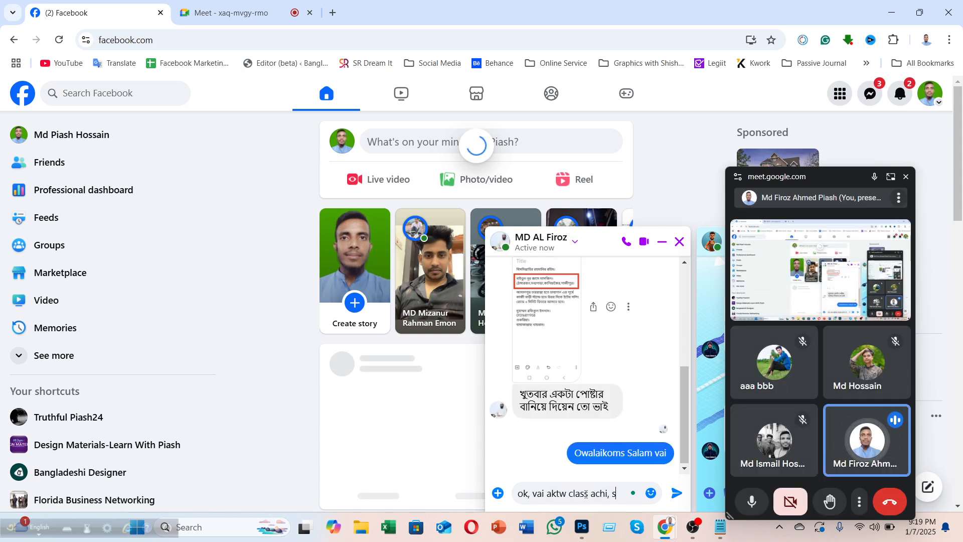
type("es kore diye dibo n")
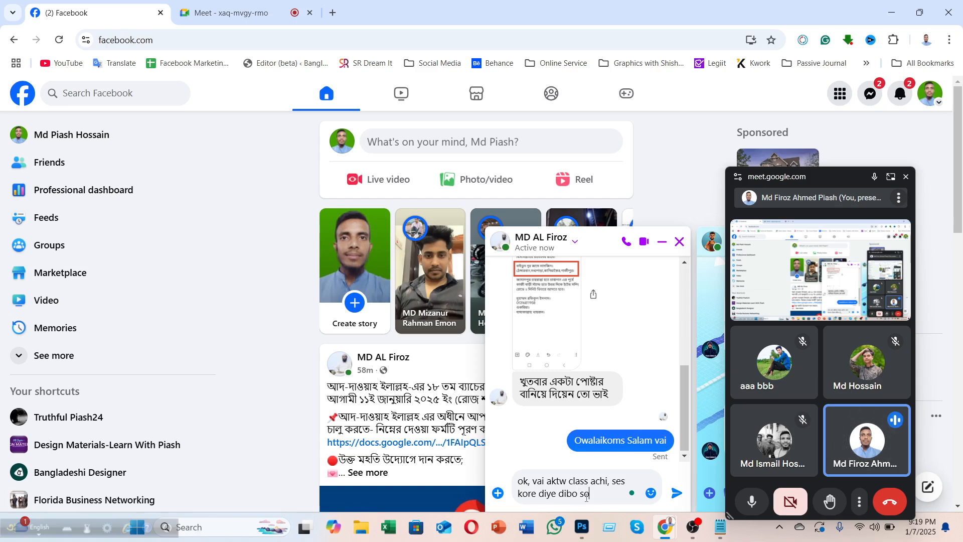
type("okal a insha")
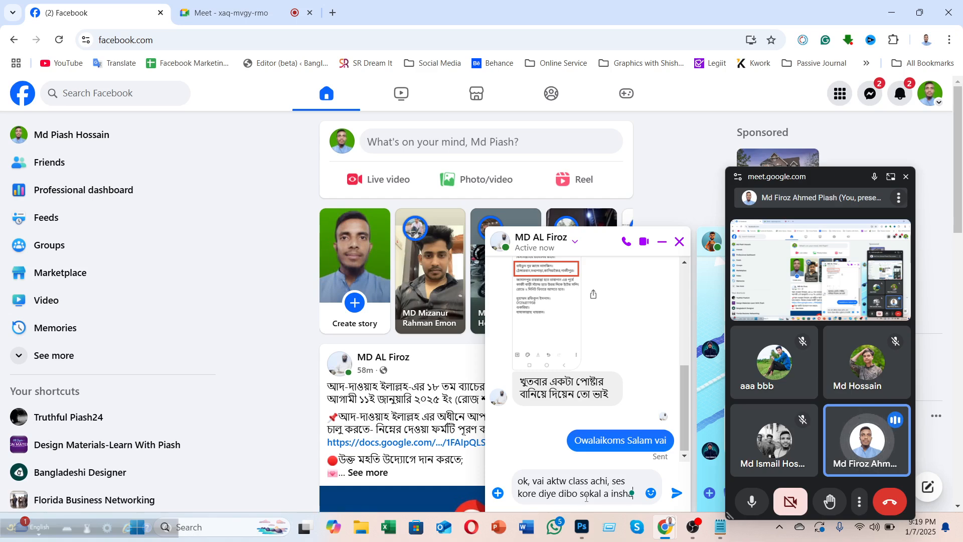
type(" allah")
key("Return")
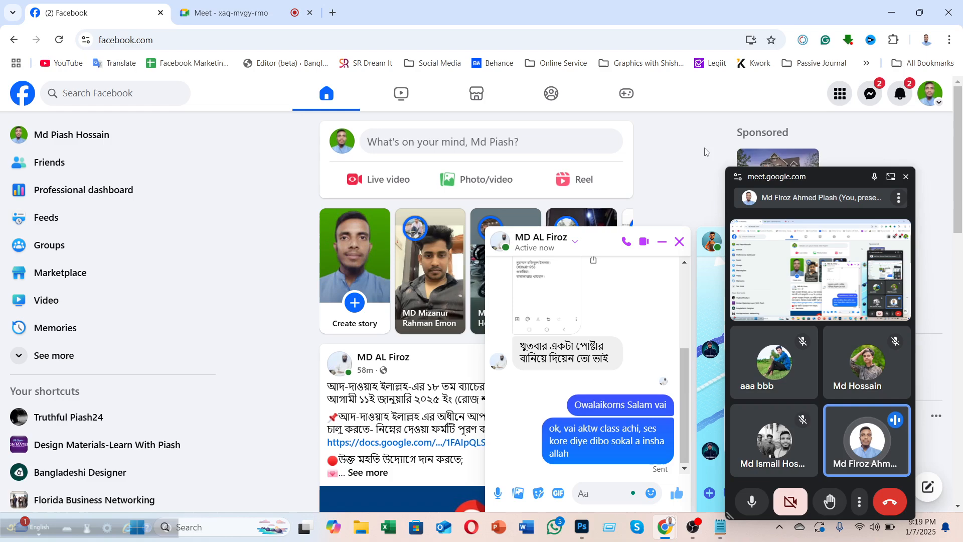
Step: Close the Meet mini window, return to Photoshop, and hide the boy-with-laptop layer
left_click(888, 9)
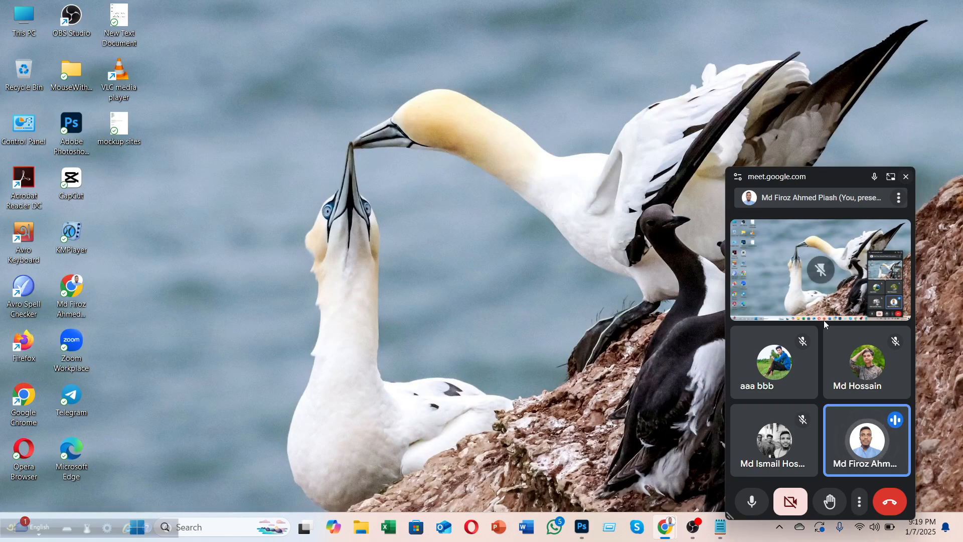
left_click(905, 176)
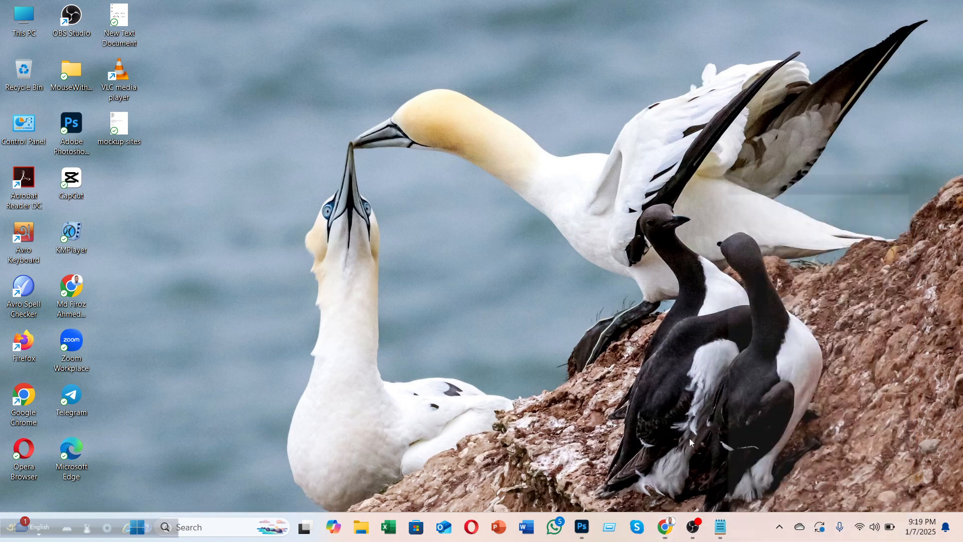
left_click(582, 526)
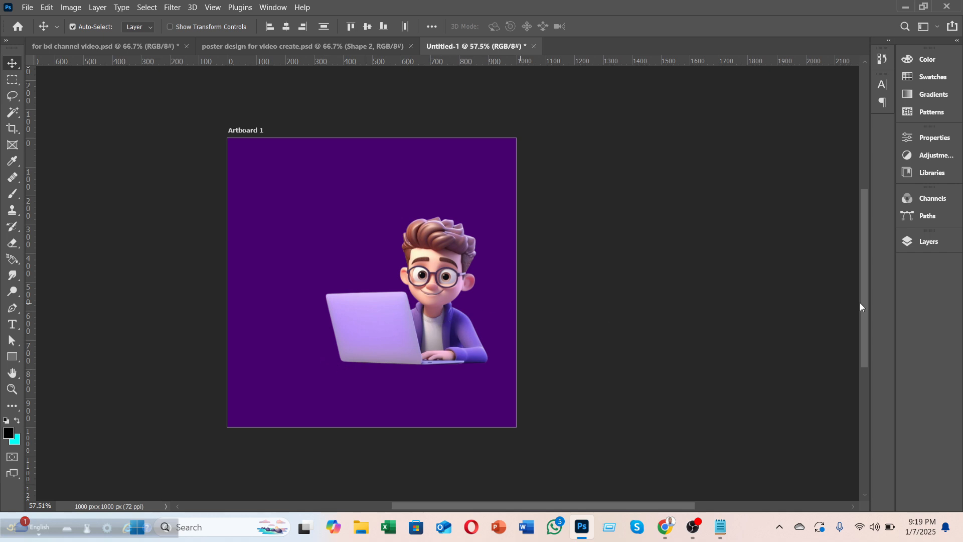
left_click(928, 242)
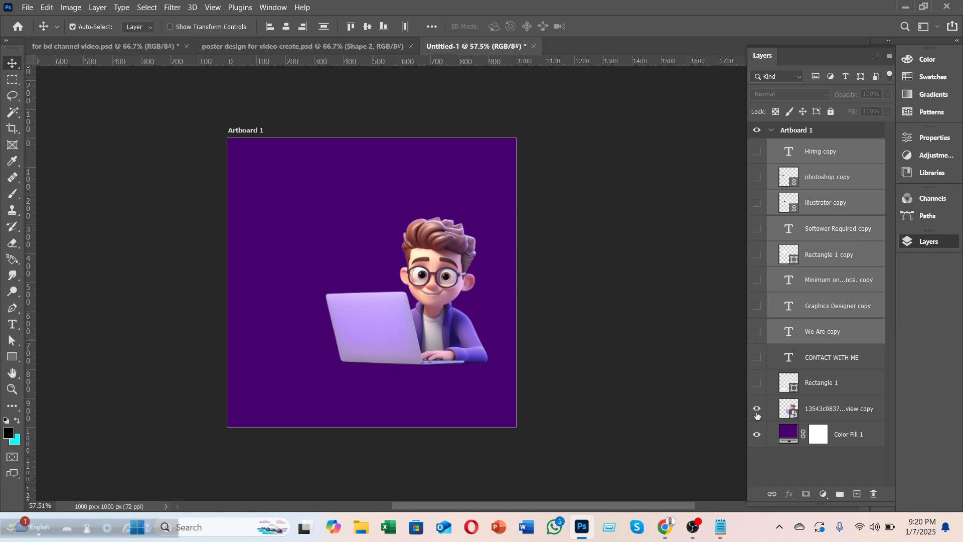
left_click(757, 415)
left_click(541, 330)
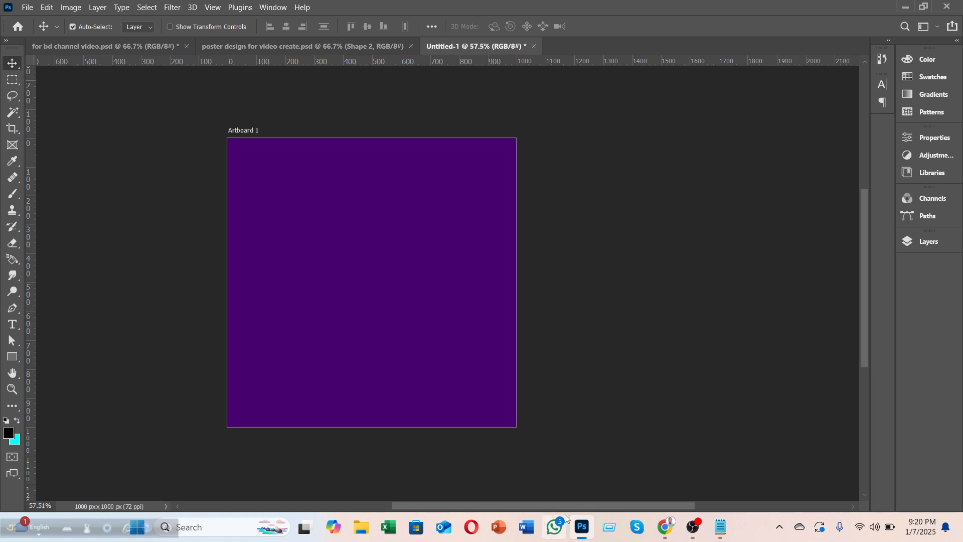
left_click_drag(558, 509, 517, 510)
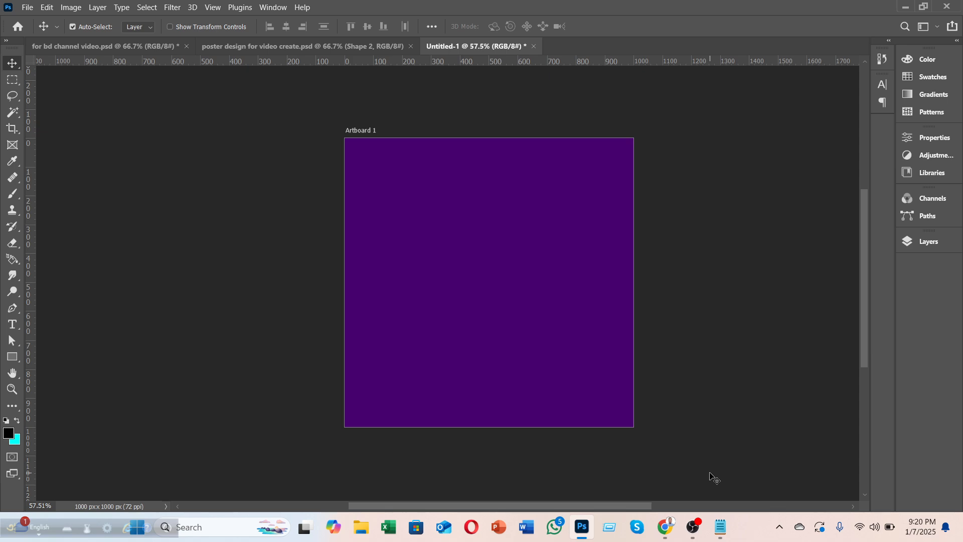
Step: Search Google for 'graphics designer' in a new Chrome tab
left_click(905, 7)
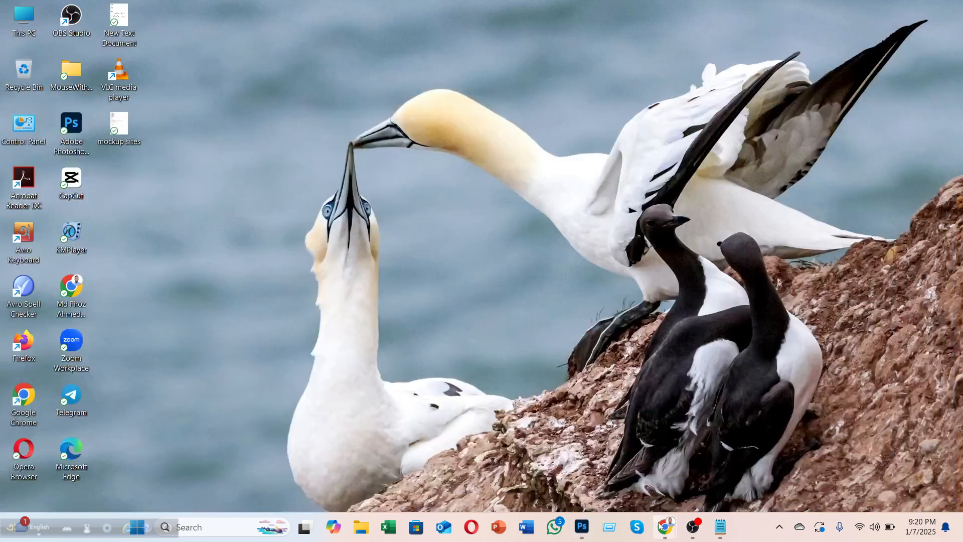
mouse_move(664, 526)
left_click(596, 464)
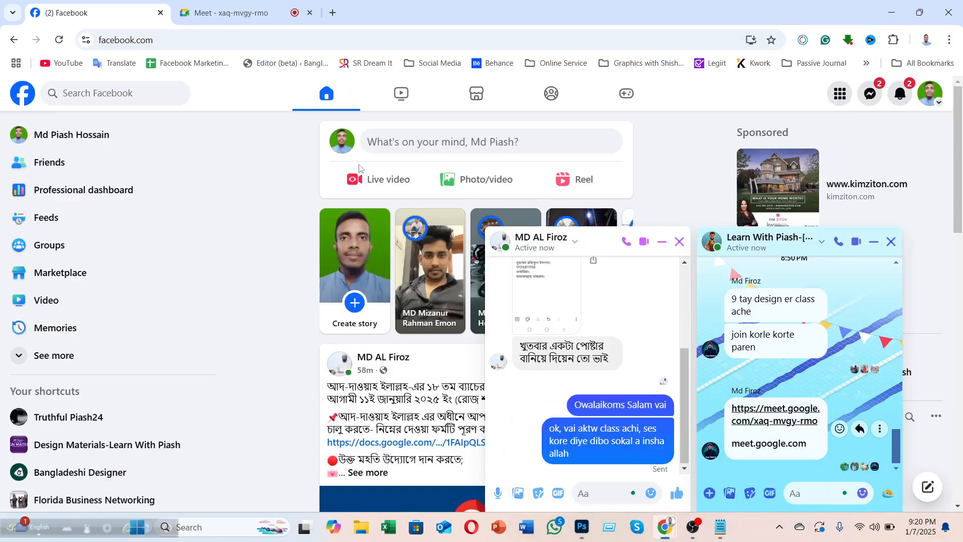
left_click(333, 13)
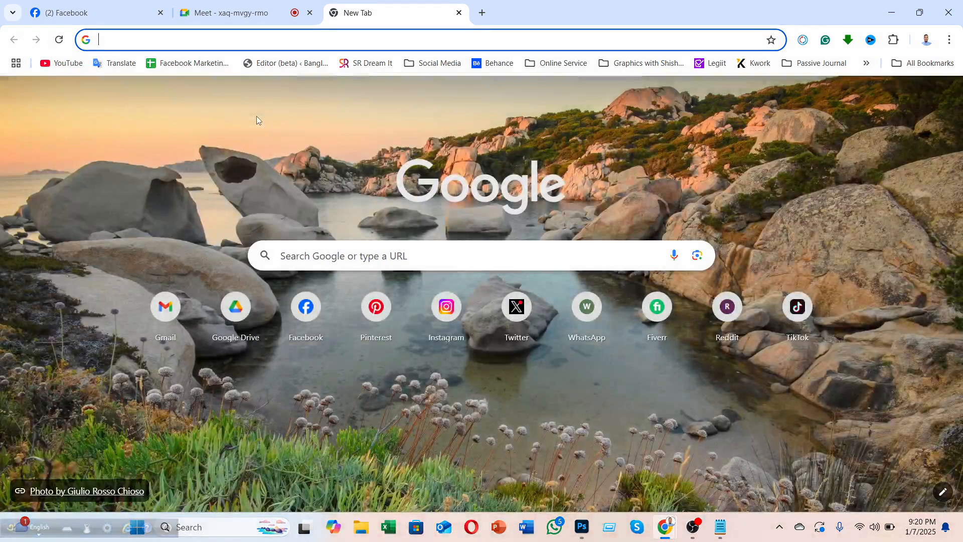
type("graphi")
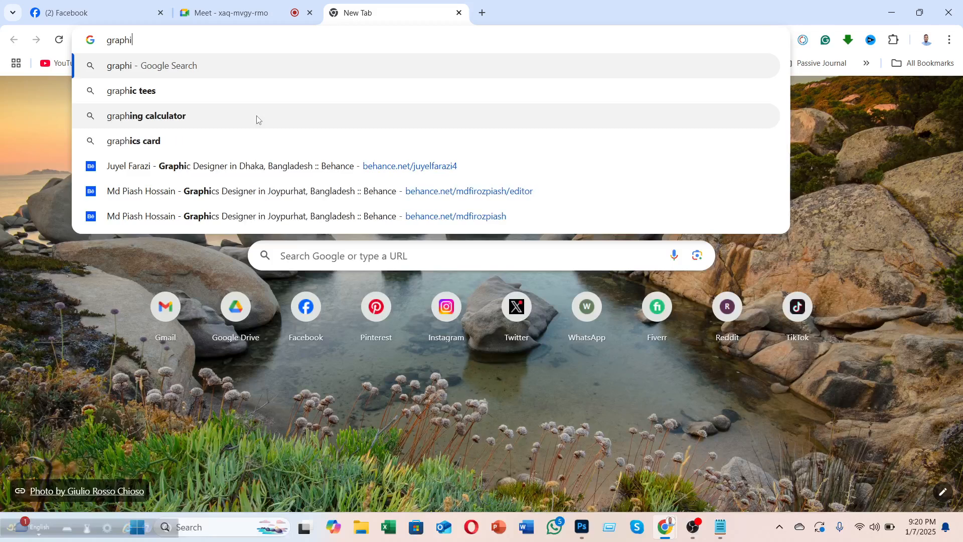
type("cs desinger")
key("BackSpace")
key("BackSpace")
key("BackSpace")
key("BackSpace")
type("gner")
key("Return")
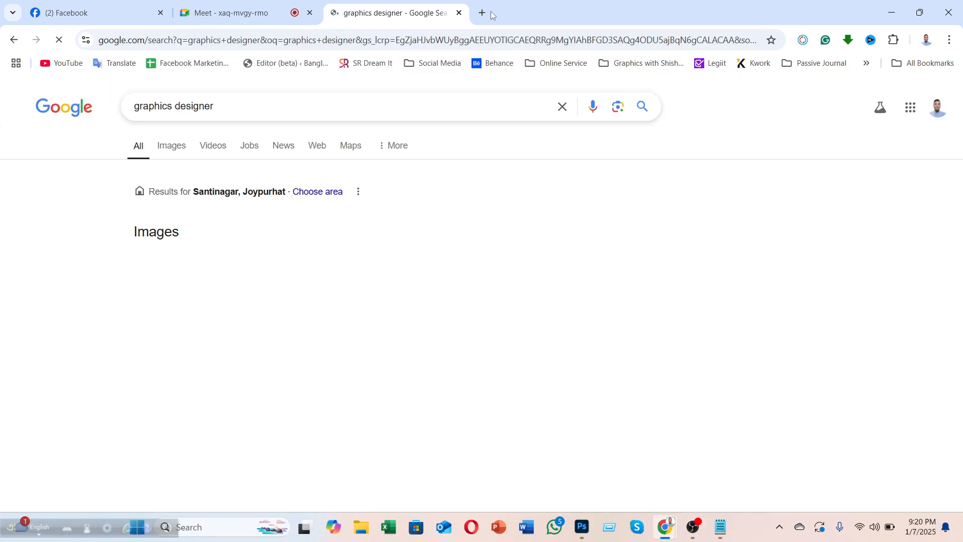
Step: Search 'video editor' in another tab, then browse the graphics designer results
left_click(482, 12)
type("vi")
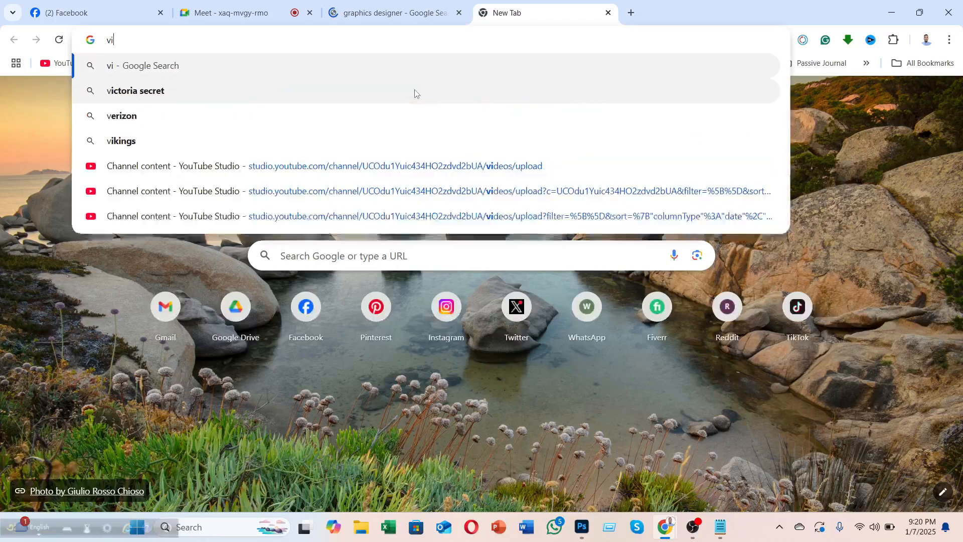
type("deo edi")
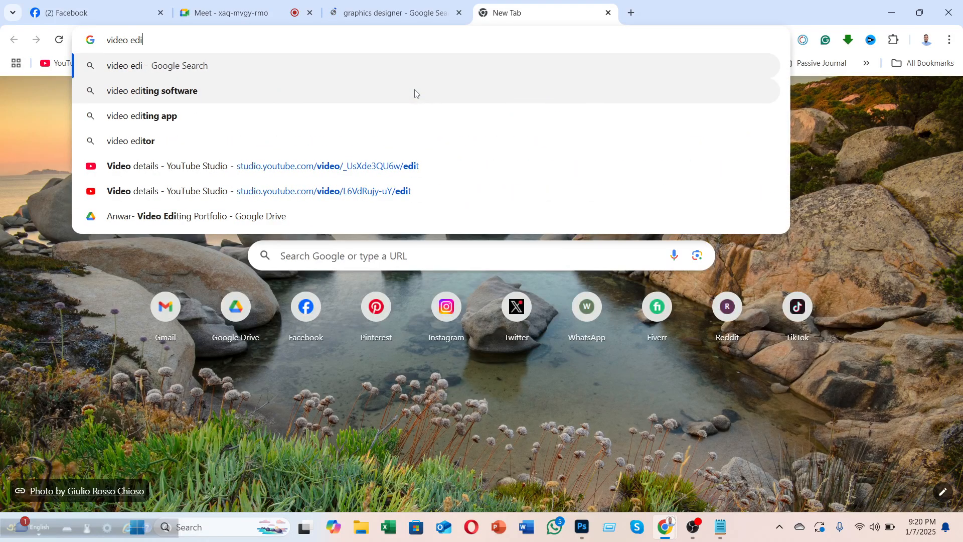
type("tor")
key("Return")
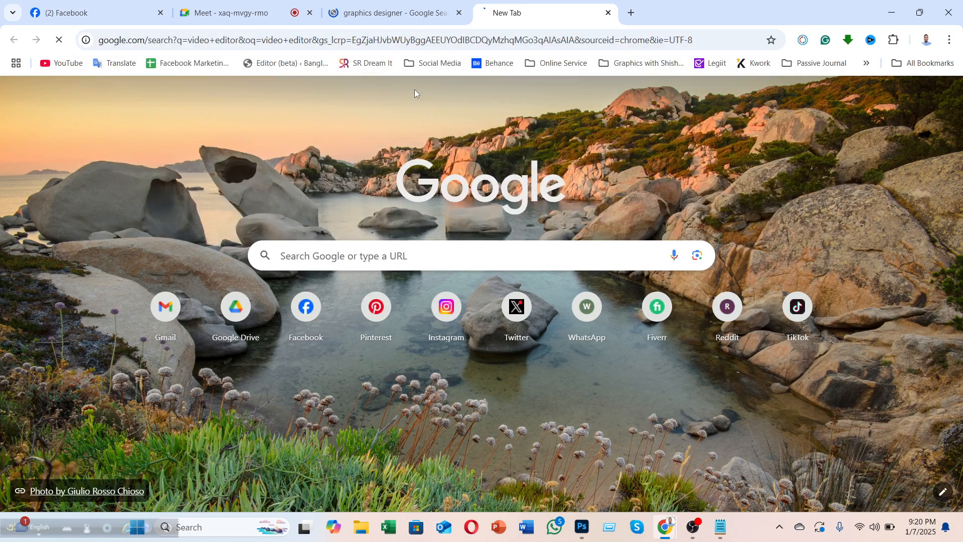
left_click(394, 4)
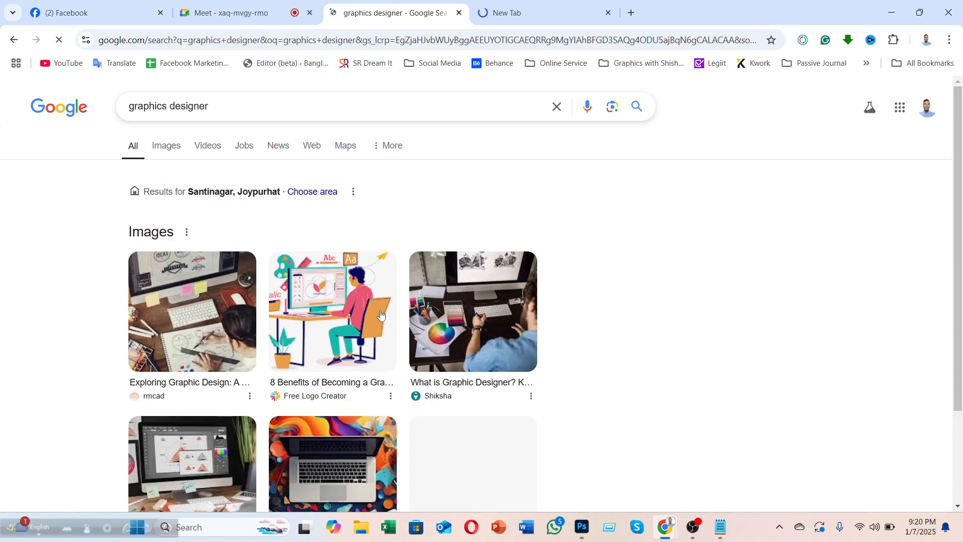
scroll(402, 362, "down", 4)
scroll(286, 258, "up", 4)
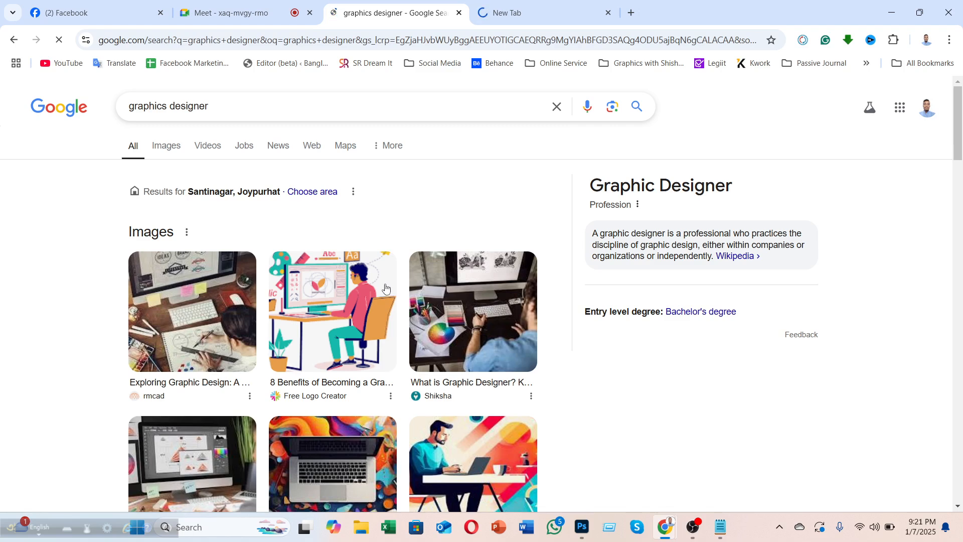
Step: Show the cartoon boy layer again in Photoshop and shift it slightly left and down
left_click(892, 13)
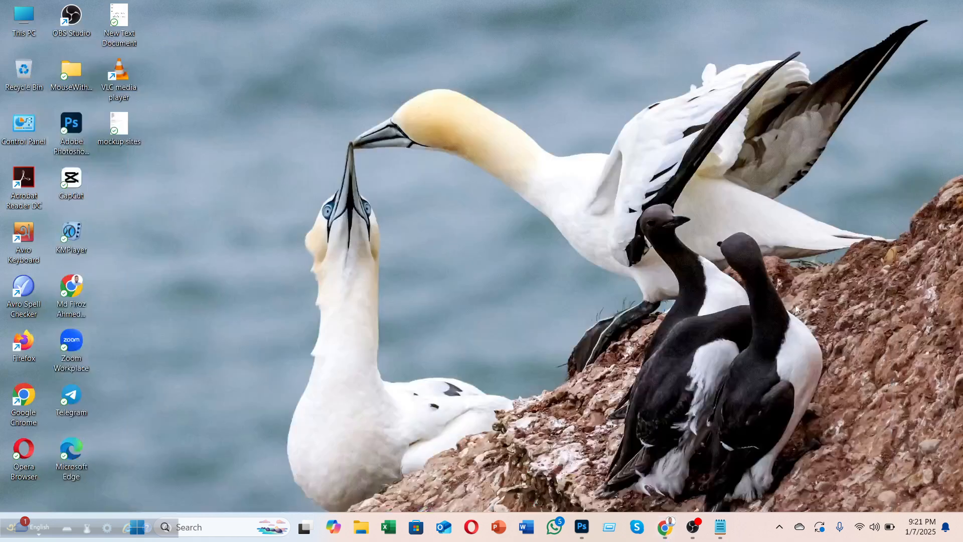
left_click(581, 527)
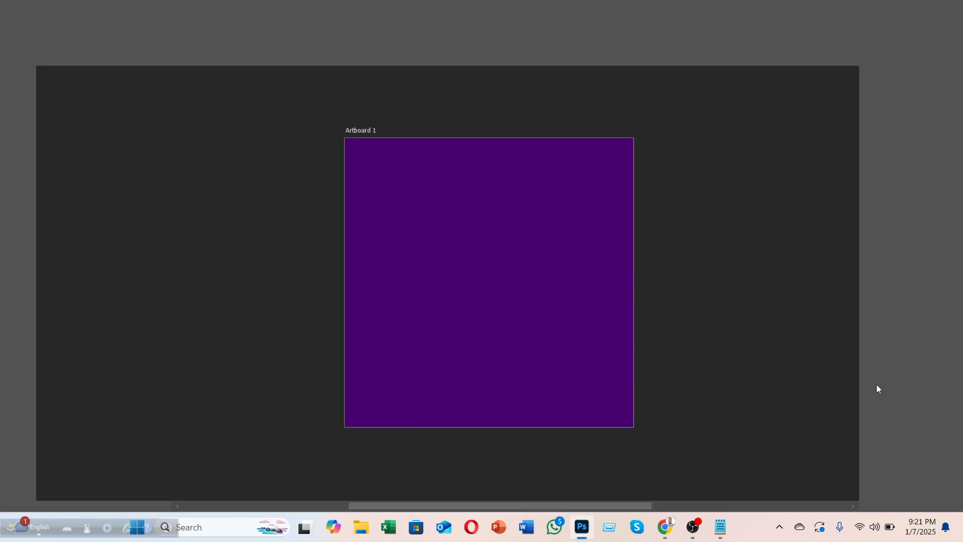
left_click(928, 242)
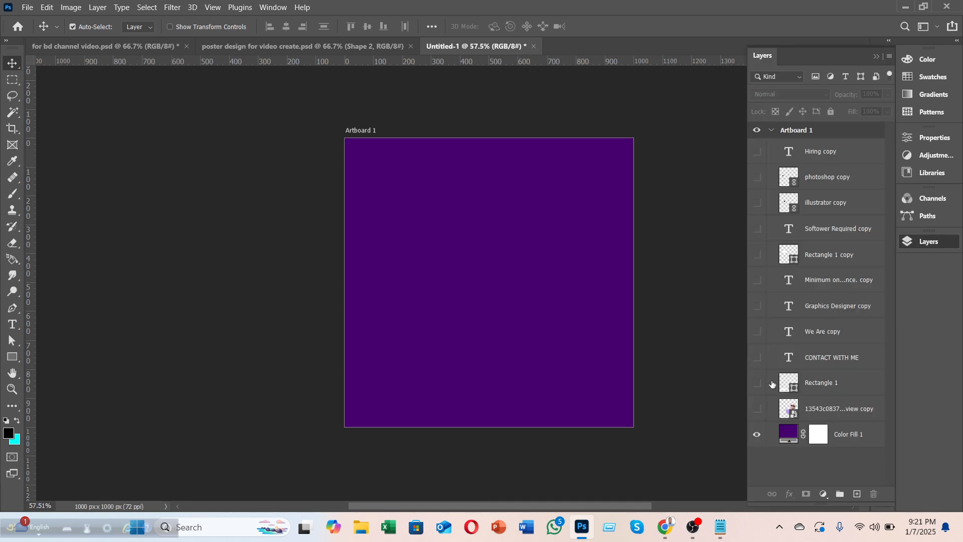
left_click(758, 409)
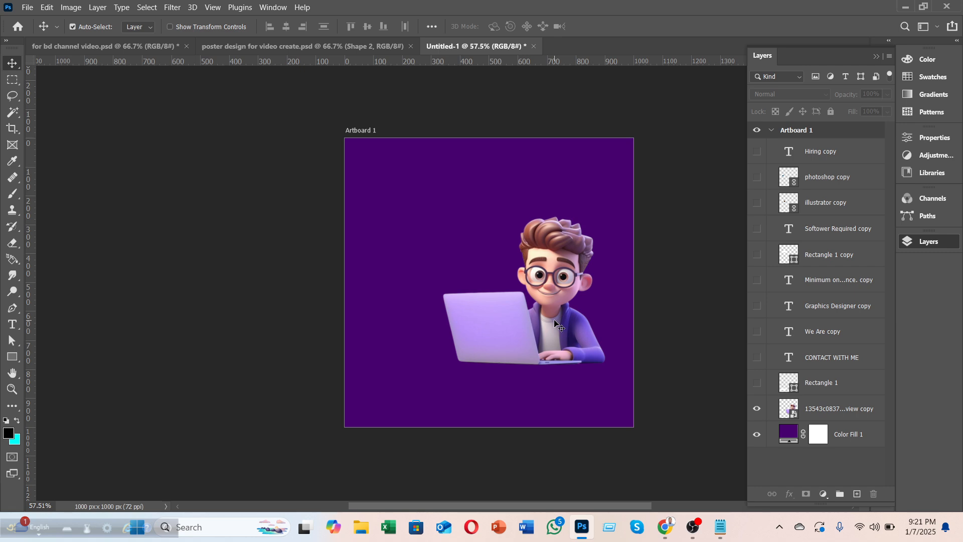
left_click_drag(523, 510, 561, 509)
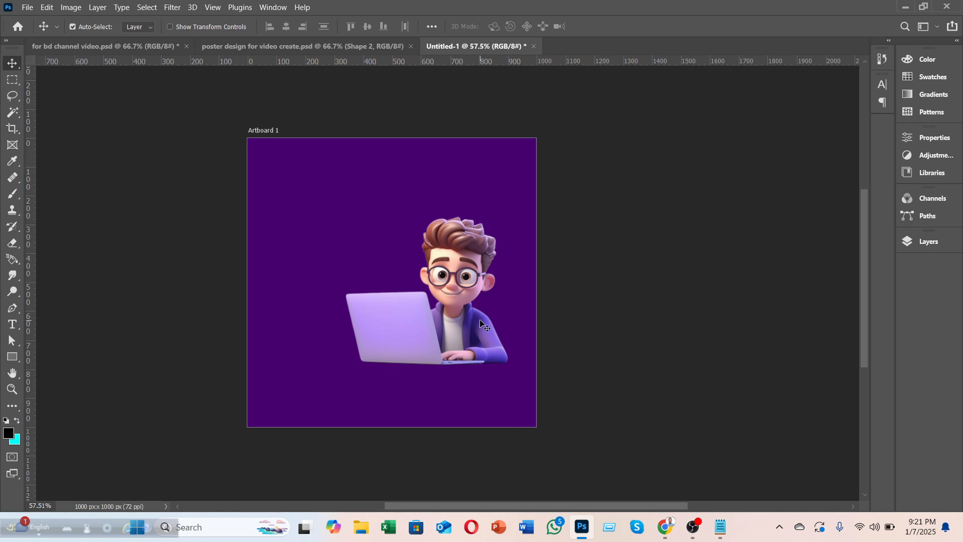
mouse_move(432, 284)
left_mouse_down()
mouse_move(441, 291)
mouse_move(444, 274)
left_mouse_up()
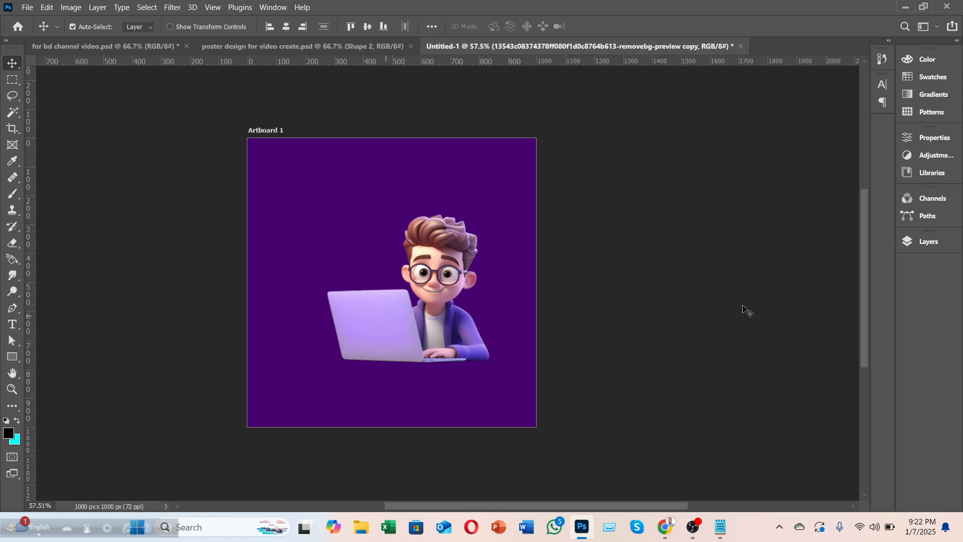
left_click(12, 324)
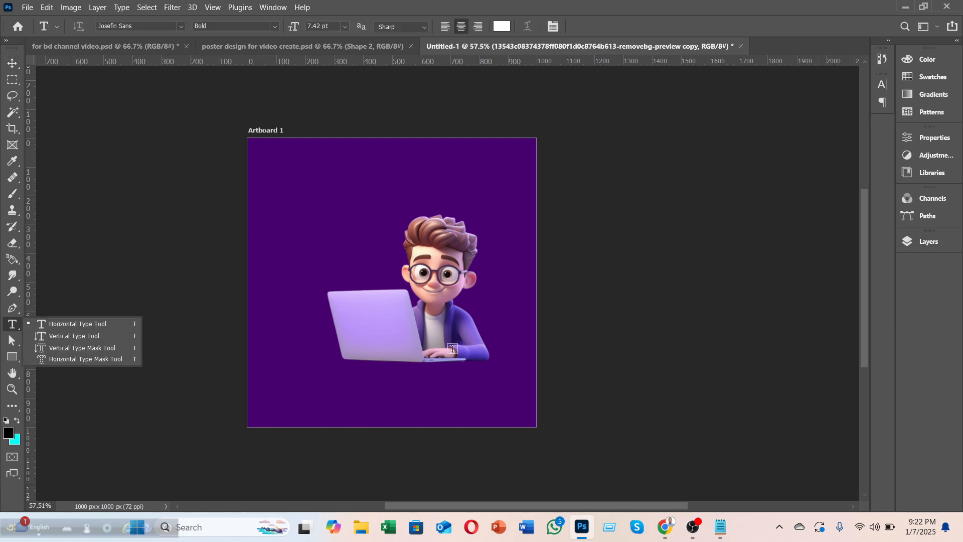
Step: In the Notepad notes, break the headline into WE ARE, HIRING and GRAPHICS DESIGNER lines
left_click(718, 528)
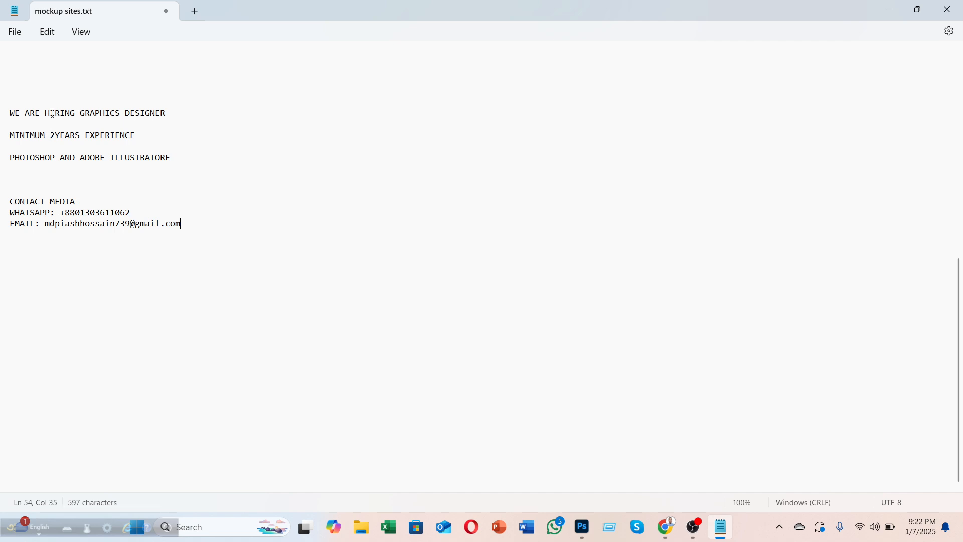
left_click_drag(45, 114, 77, 118)
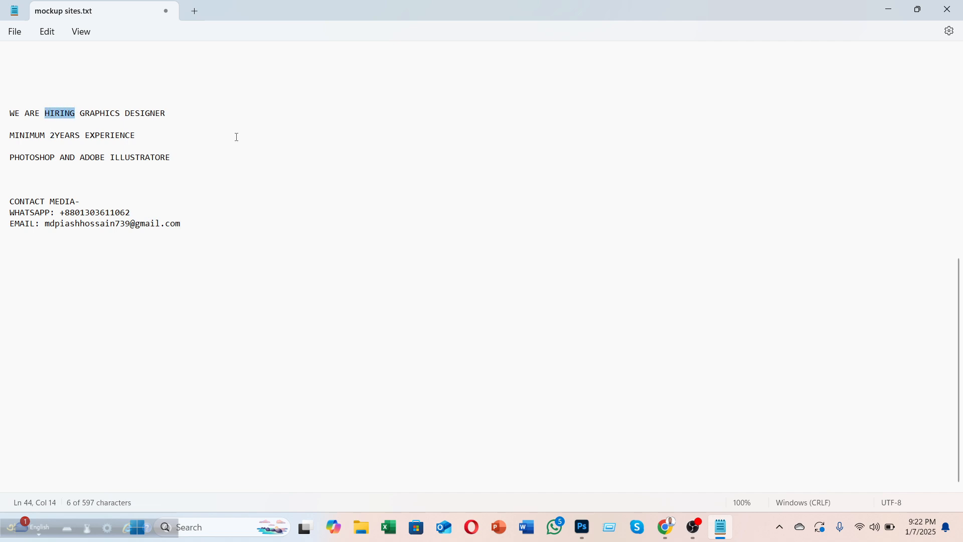
left_click(45, 116)
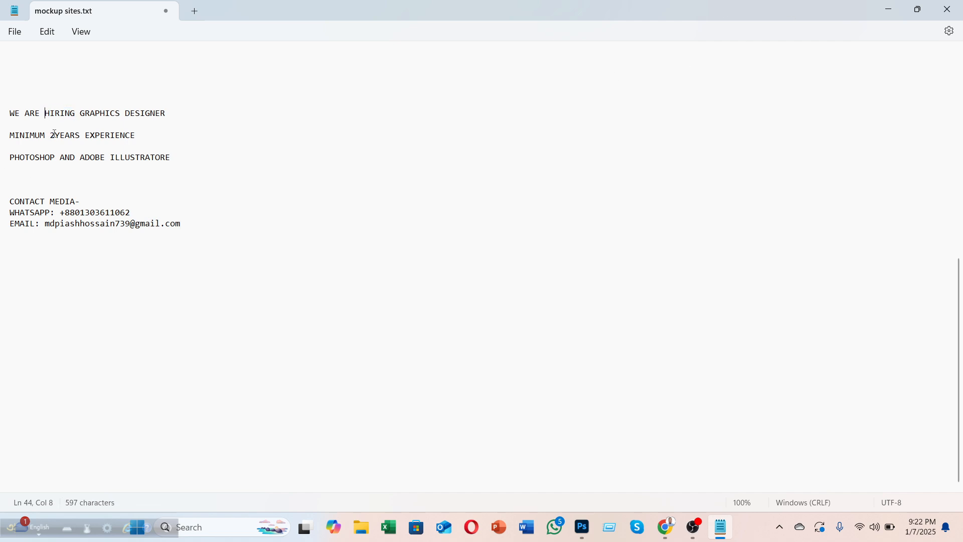
key("BackSpace")
key("Return")
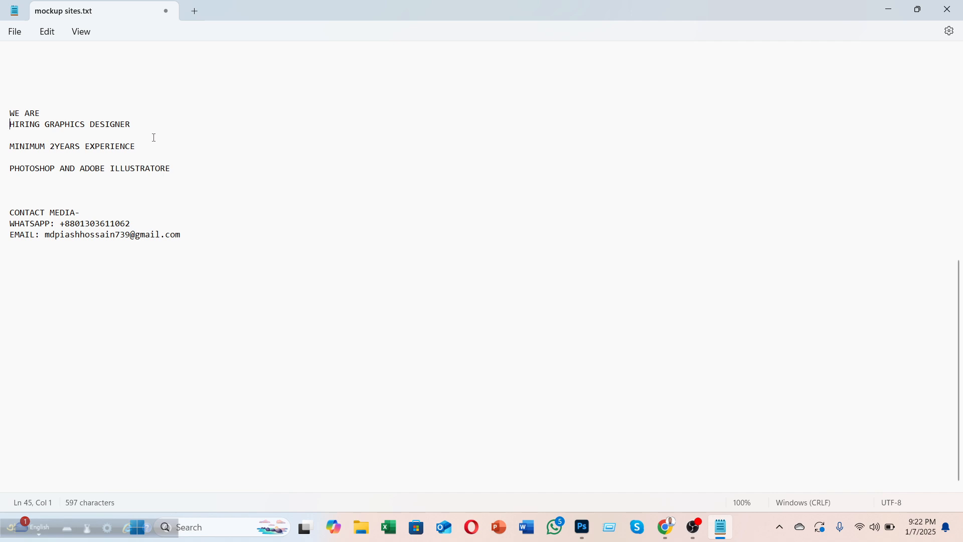
key("Return")
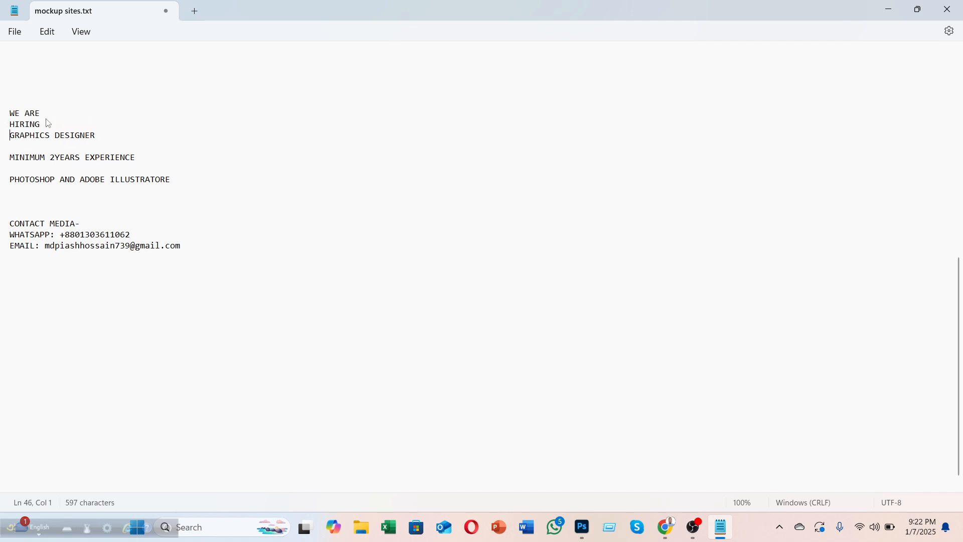
left_click_drag(96, 141, 9, 111)
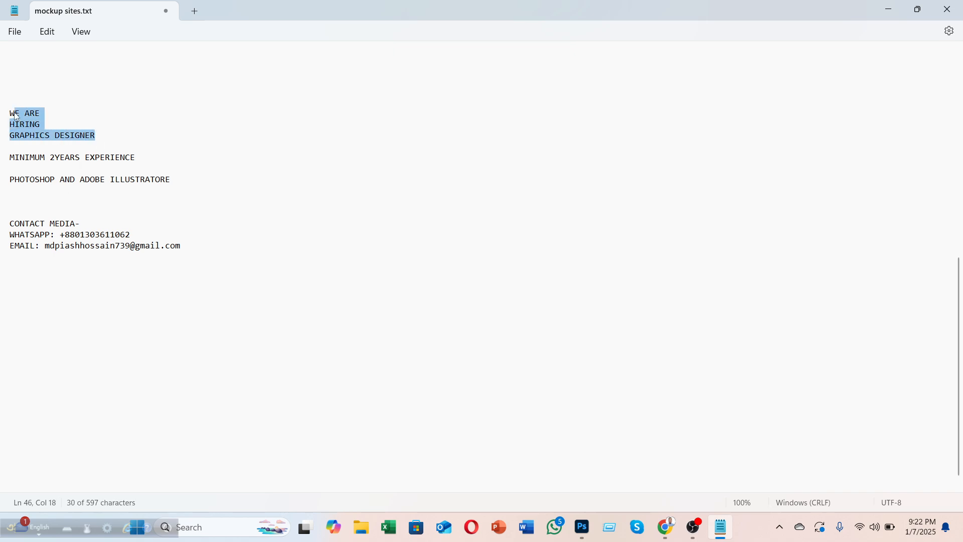
left_click(43, 133)
left_click_drag(40, 112, 2, 129)
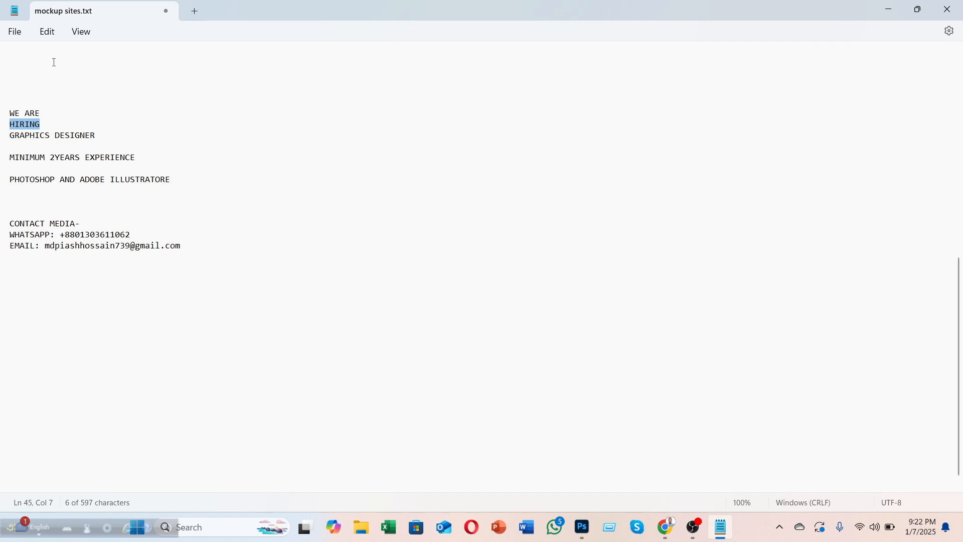
Step: Review the MINIMUM 2YEARS EXPERIENCE and PHOTOSHOP lines, then minimize Notepad back to Photoshop
left_click(55, 36)
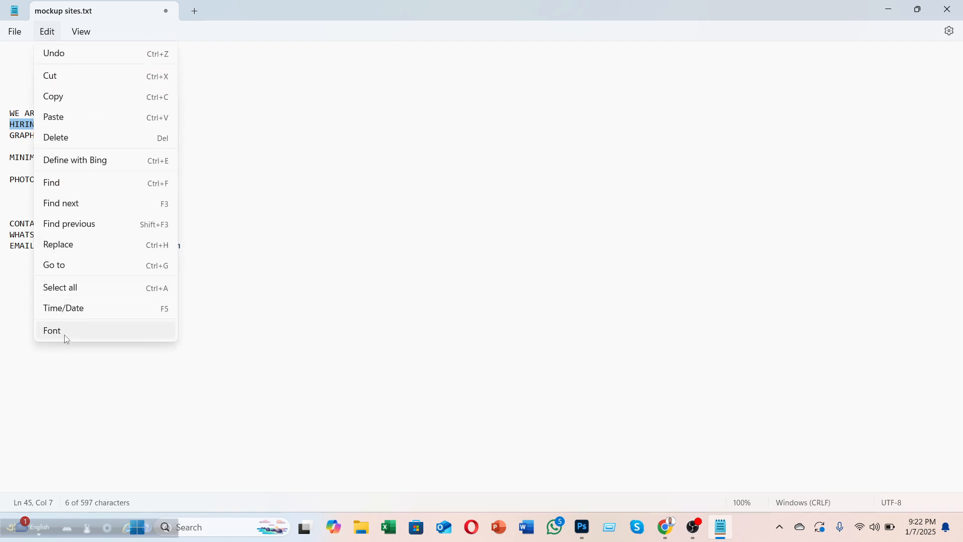
left_click(261, 247)
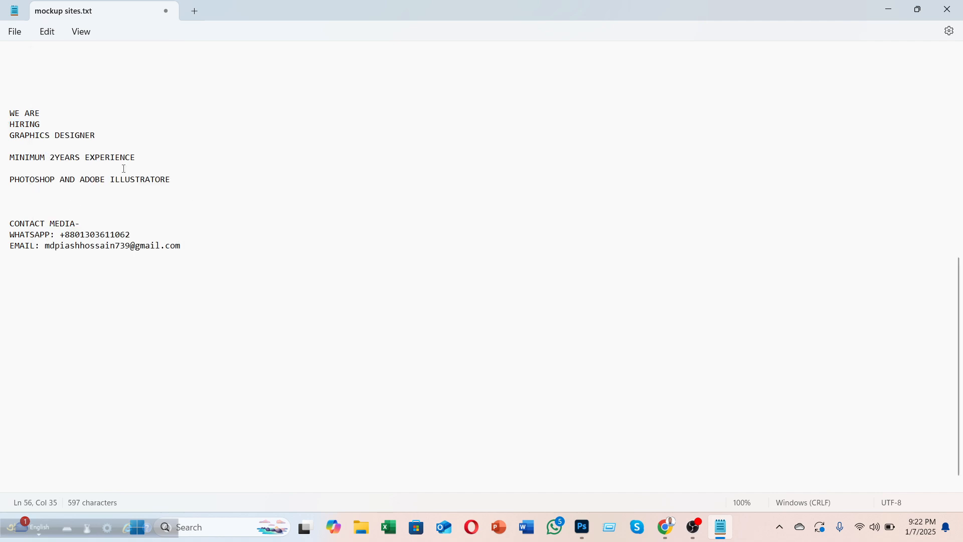
left_click_drag(134, 162, 13, 161)
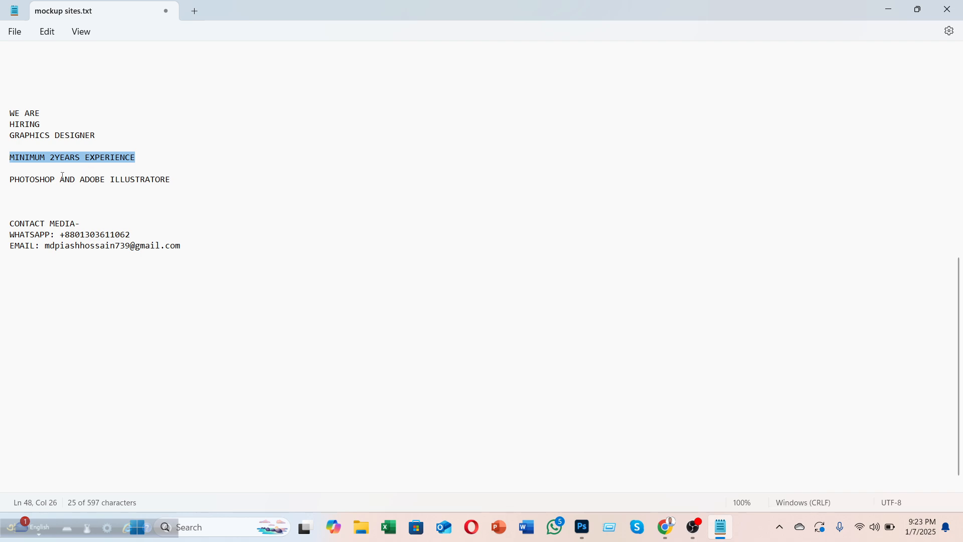
triple_click(5, 181)
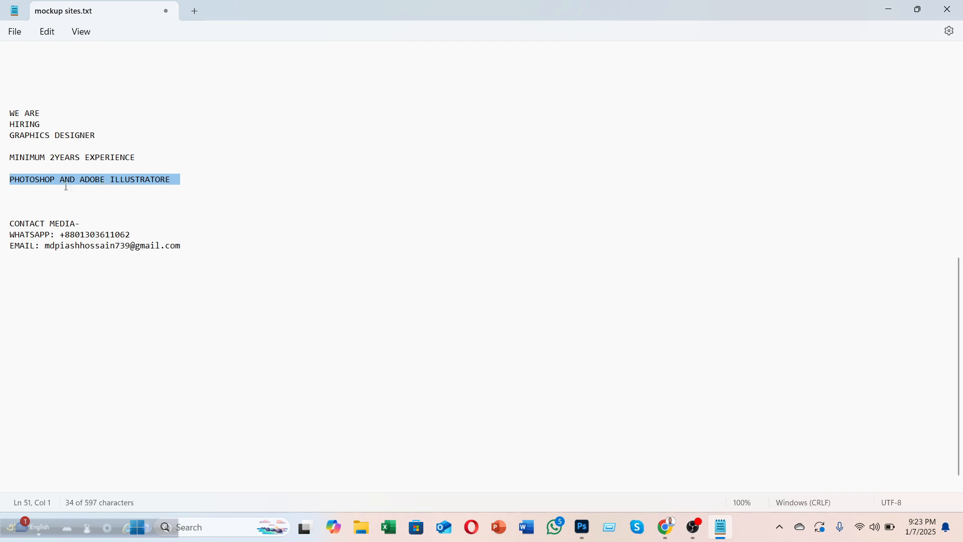
left_click(889, 9)
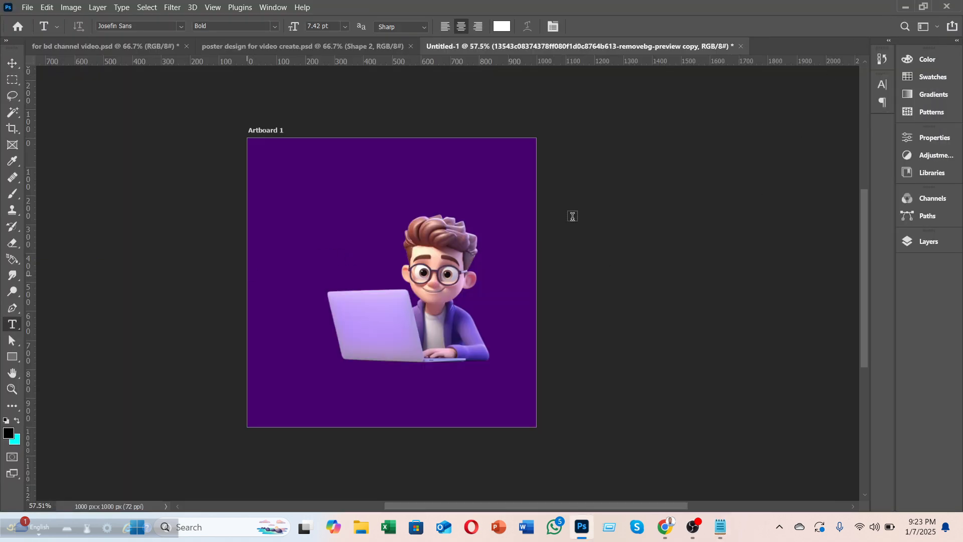
Step: Show the We Are copy layer and commit its white 48 pt Josefin Sans SemiBold text
left_click(13, 63)
left_click(921, 242)
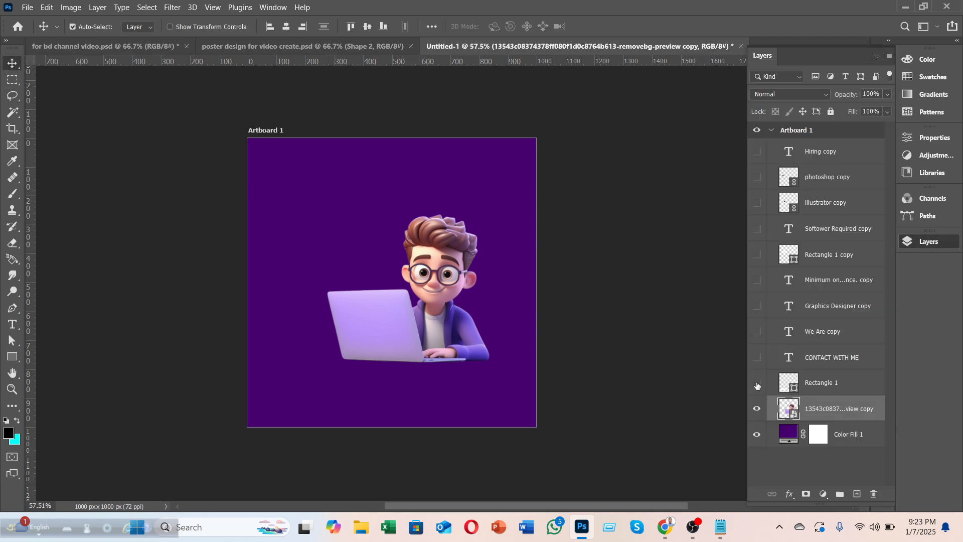
left_click(757, 332)
left_click(315, 171)
double_click(315, 171)
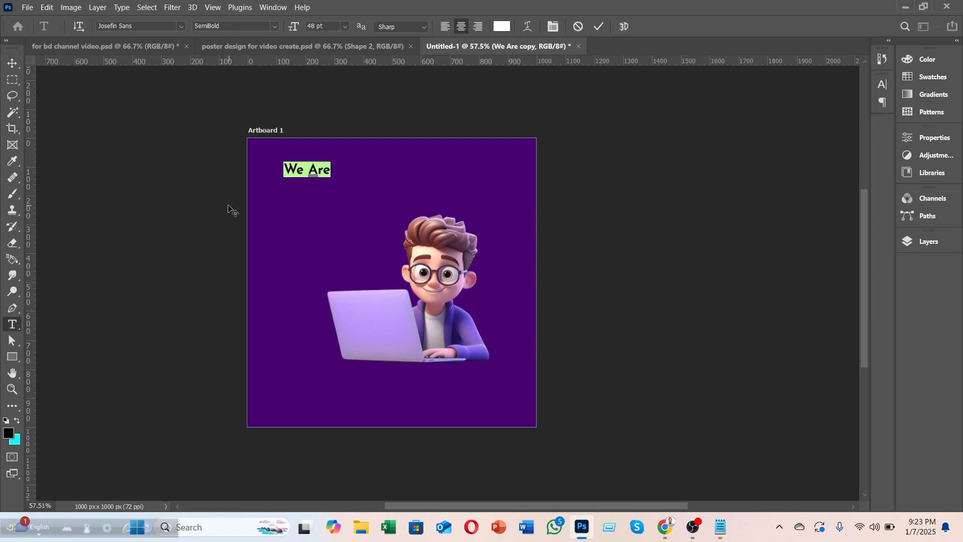
left_click(598, 29)
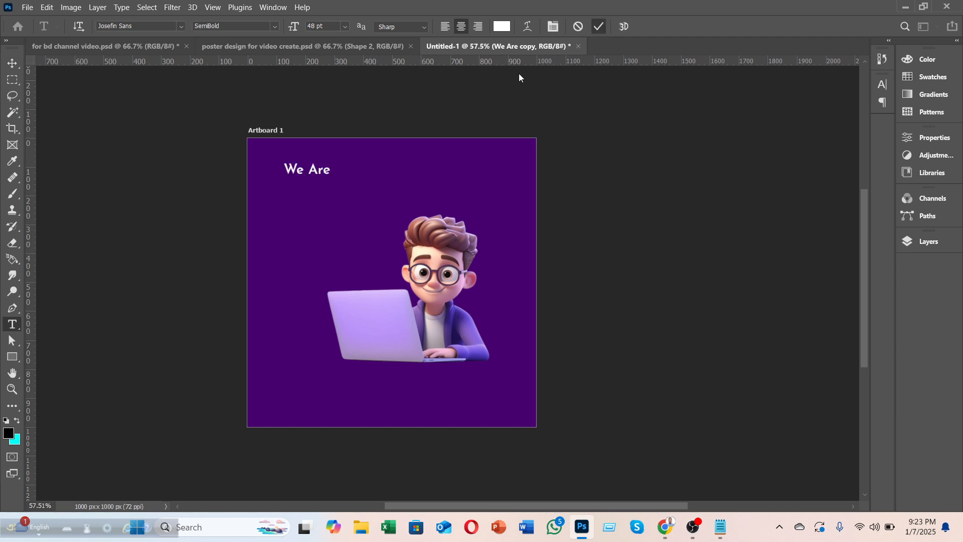
key("v")
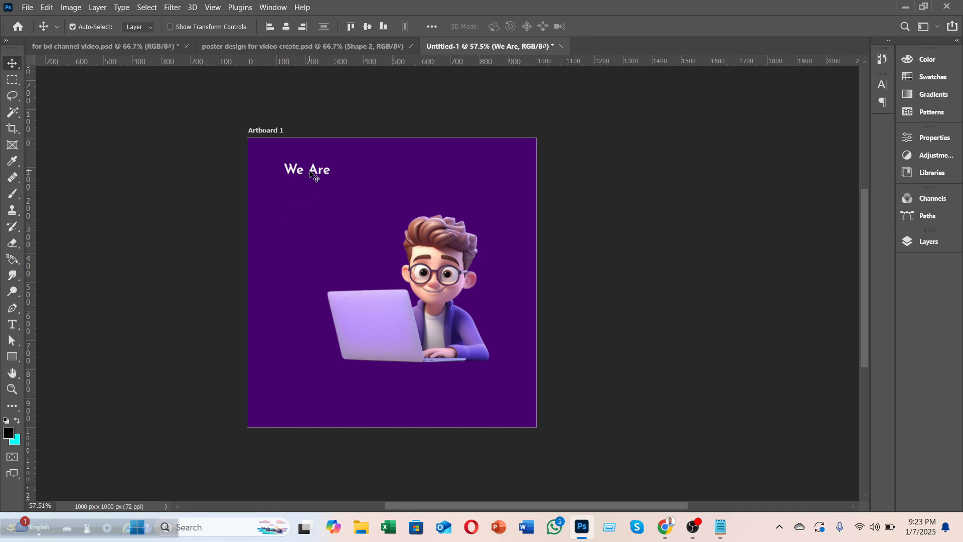
Step: Shift We Are up-left, add guides along the artboard's top, bottom and side edges, then hide them
left_click_drag(310, 173, 296, 167)
left_click_drag(357, 62, 338, 139)
left_click_drag(348, 60, 327, 427)
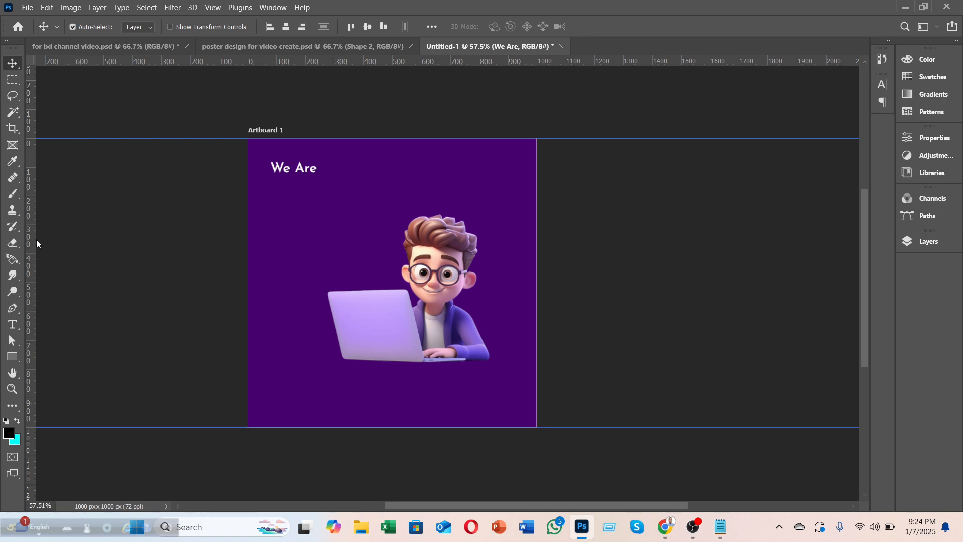
left_click_drag(31, 243, 537, 245)
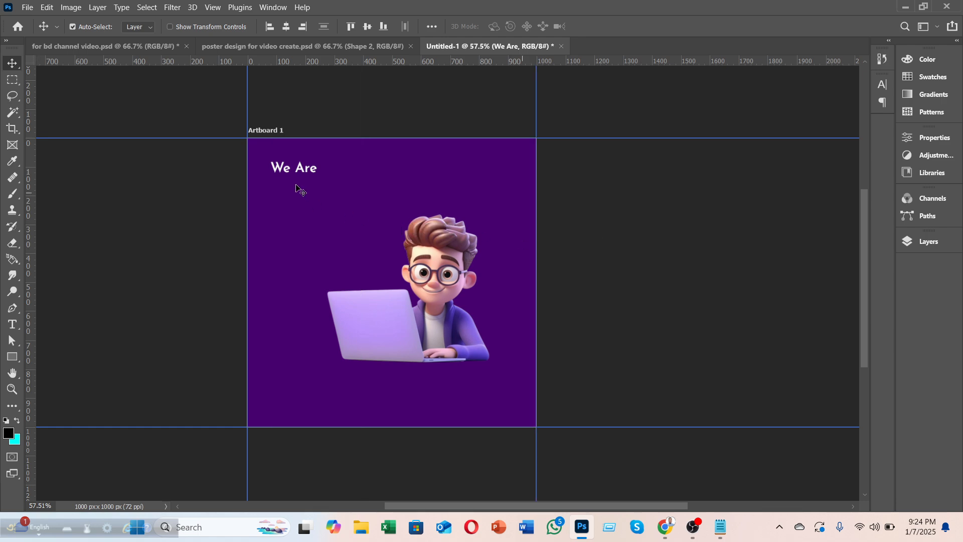
key("ctrl+semicolon")
Step: Draw a white square and resize it to 50 px wide as a margin spacer
left_click(14, 358)
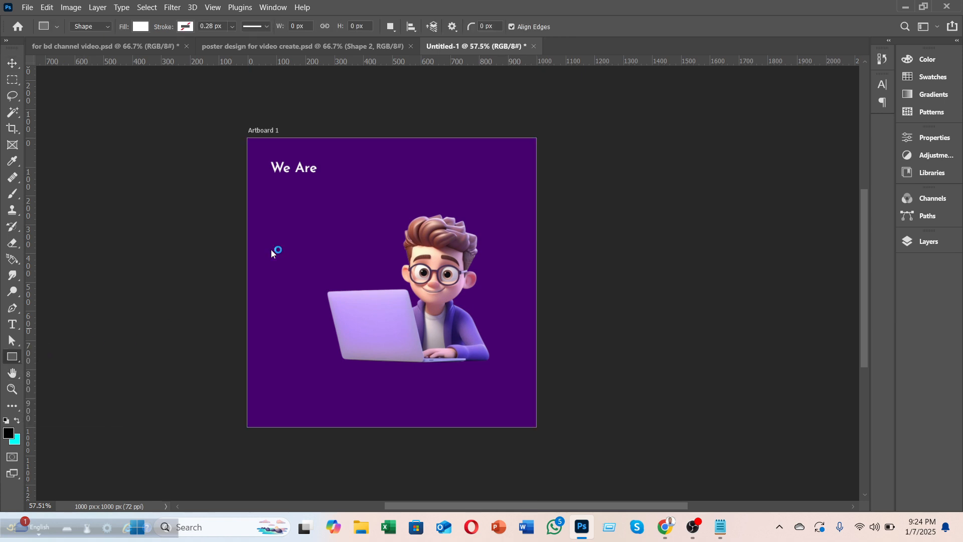
left_click(314, 206)
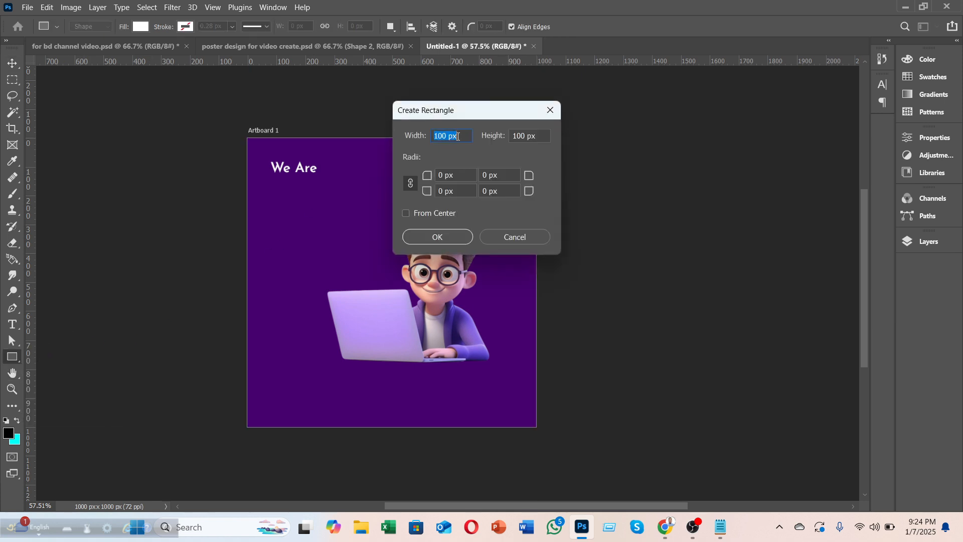
left_click(437, 237)
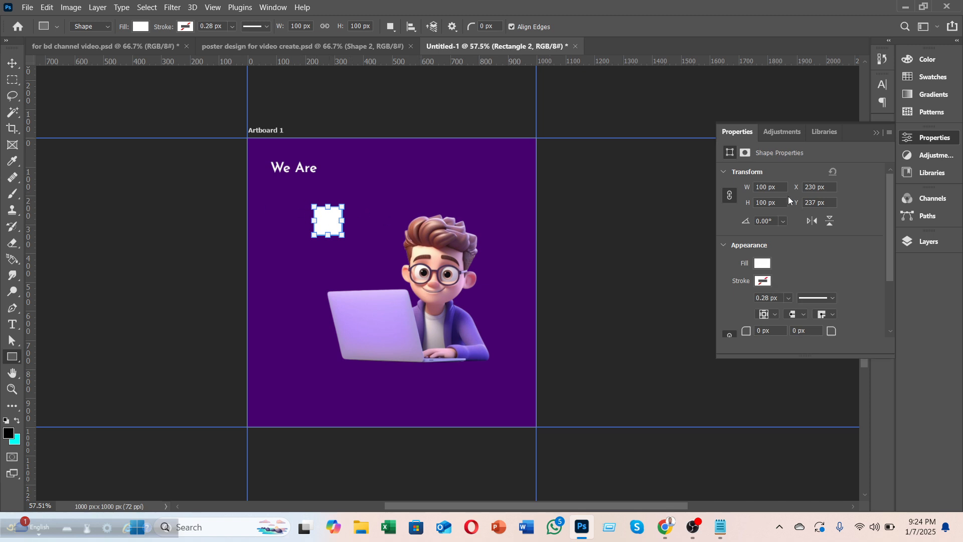
left_click(767, 187)
type("50")
key("Return")
Step: Align the spacer square with the purple background's top-left corner
left_click(13, 63)
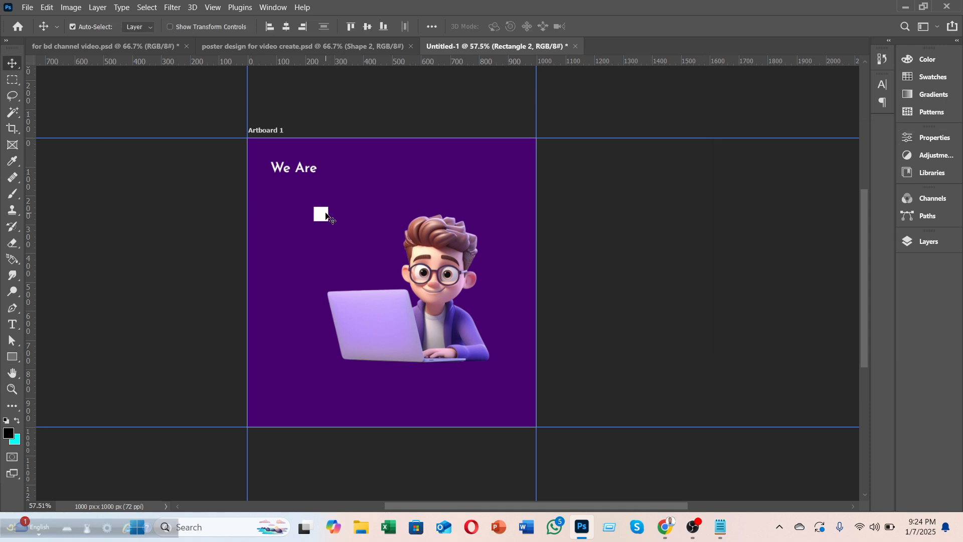
left_click(927, 241)
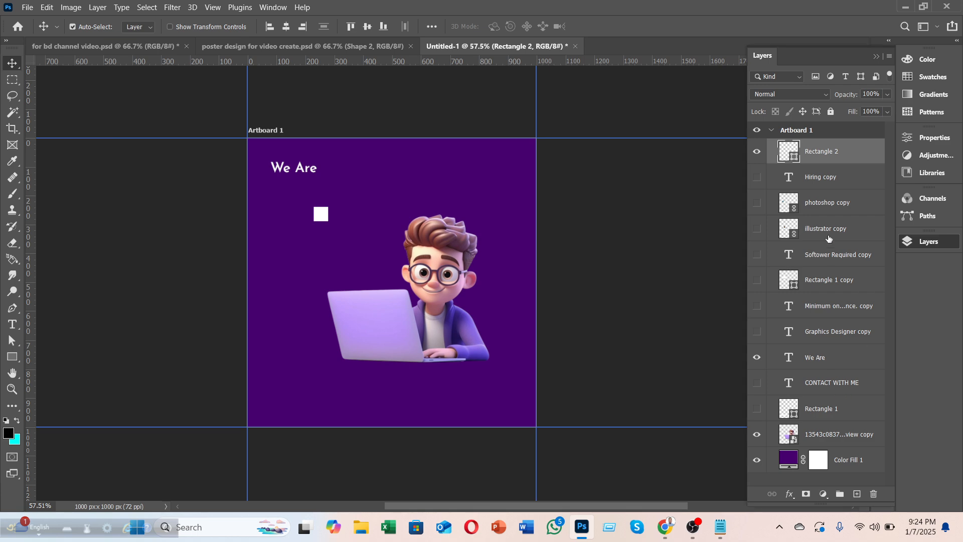
left_click(851, 459, "ctrl")
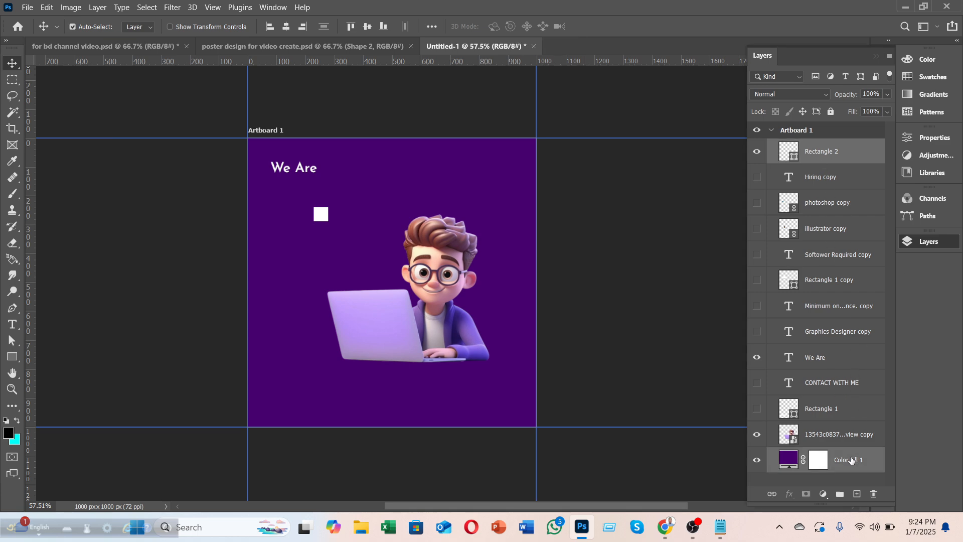
left_click(286, 29)
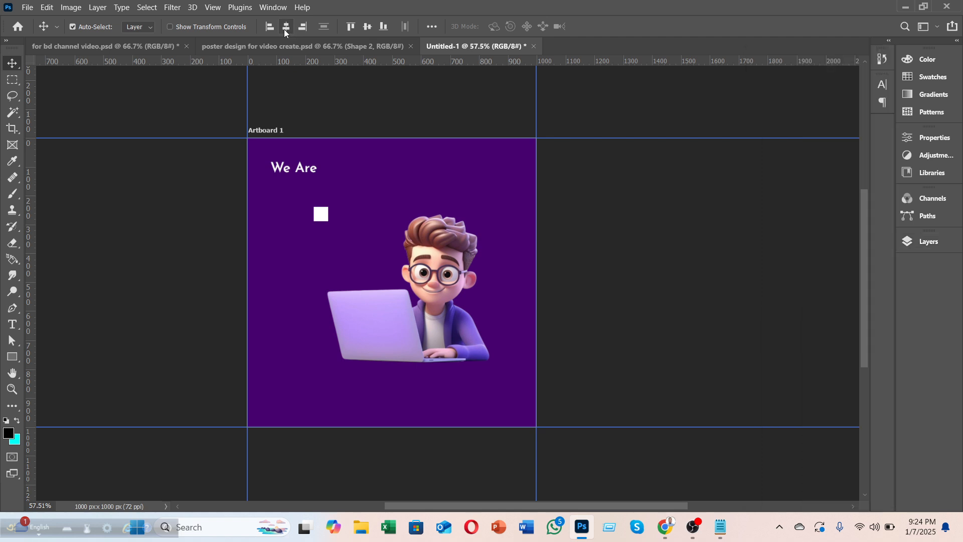
left_click(270, 27)
left_click(909, 242)
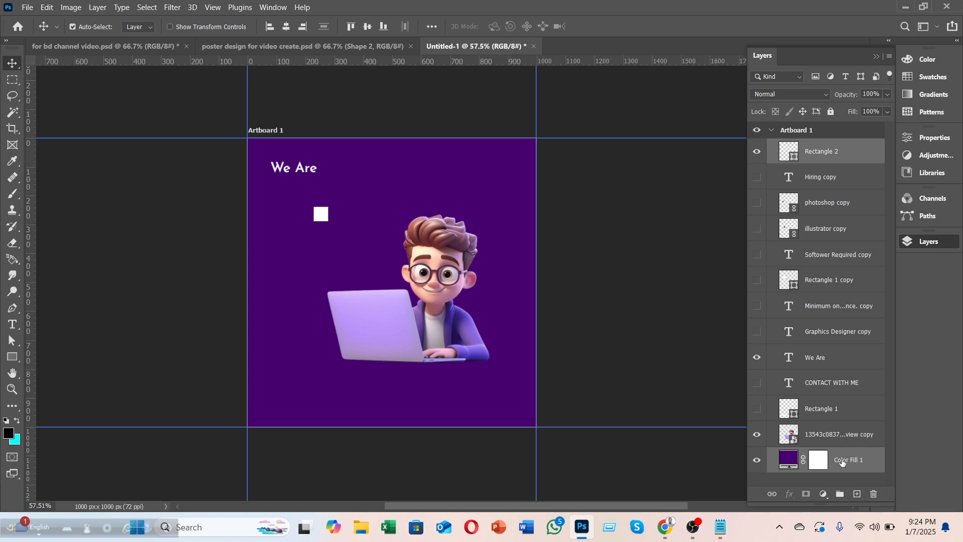
left_click_drag(323, 211, 257, 150)
Step: Place 50 px margin guides at the top, left and right, then move the square bottom-right
left_click_drag(366, 62, 351, 156)
left_click_drag(29, 161, 528, 150)
left_click_drag(33, 209, 528, 421)
left_click_drag(462, 61, 480, 412)
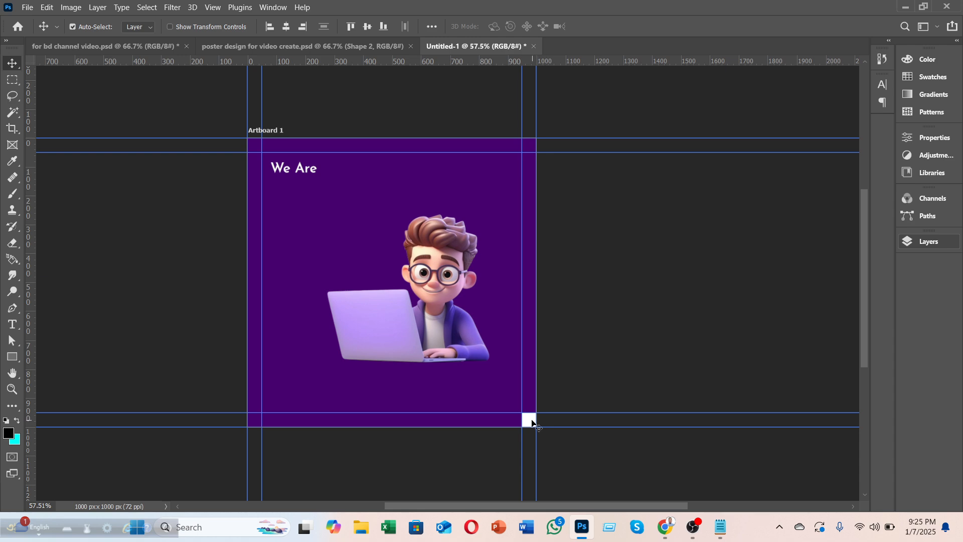
Step: Delete only the white spacer square, keeping the margin guides visible
key("Delete")
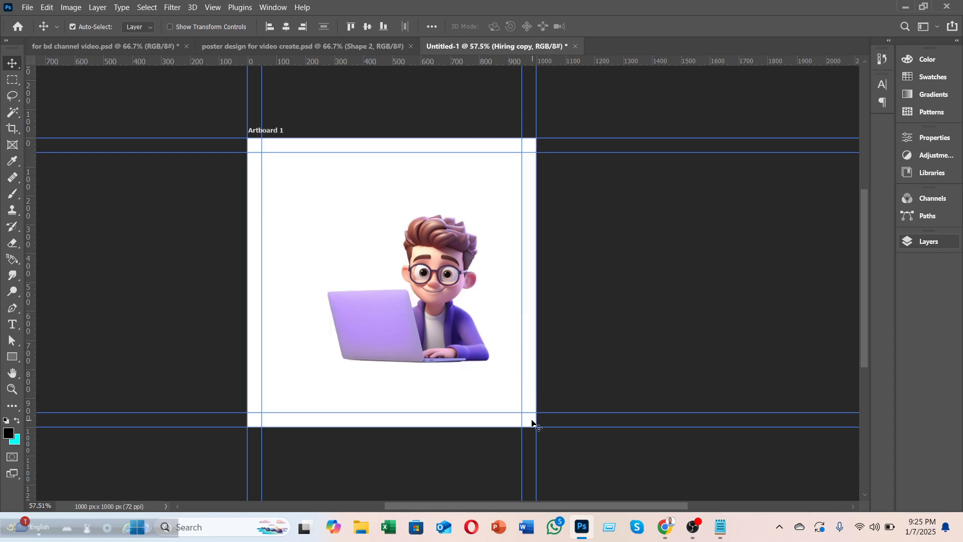
key("ctrl+z")
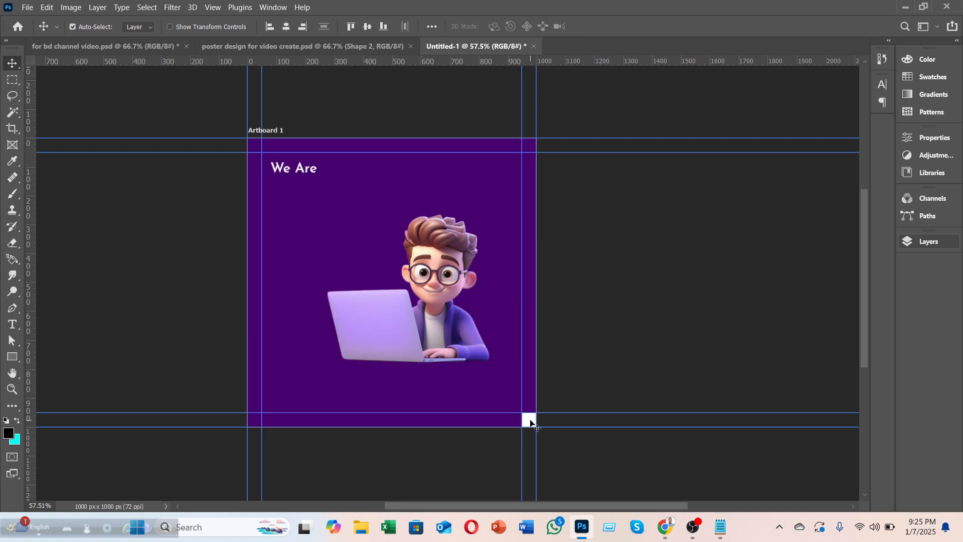
key("Delete")
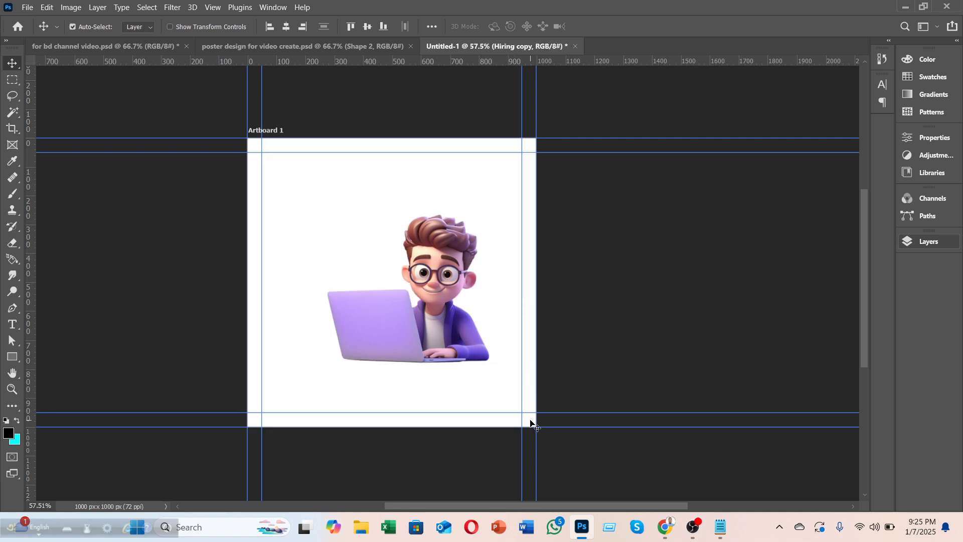
key("ctrl+z")
key("ctrl+semicolon")
left_click(528, 424)
key("ctrl+semicolon")
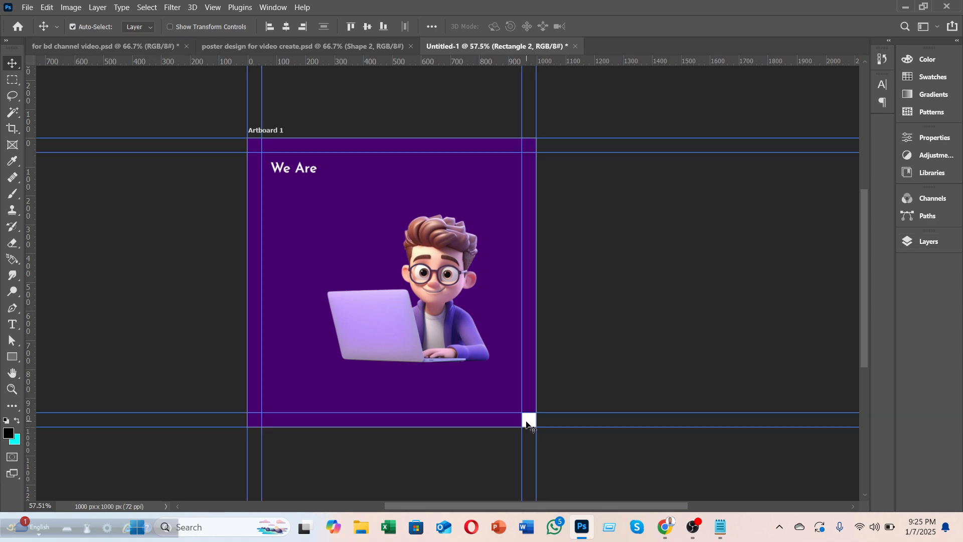
key("Delete")
Step: Snap We Are to the top-left margin and place the Hiring copy layer directly beneath it
left_click_drag(297, 167, 292, 165)
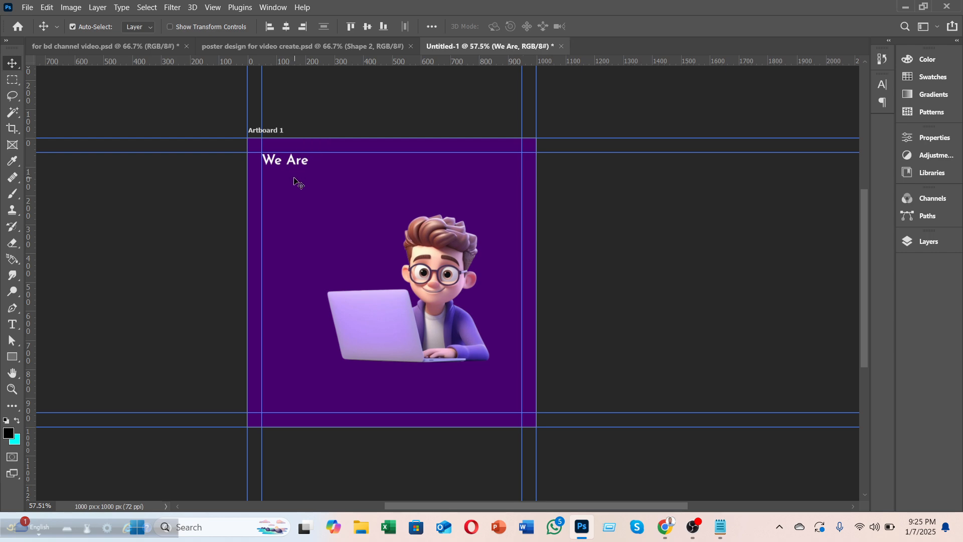
left_click(917, 241)
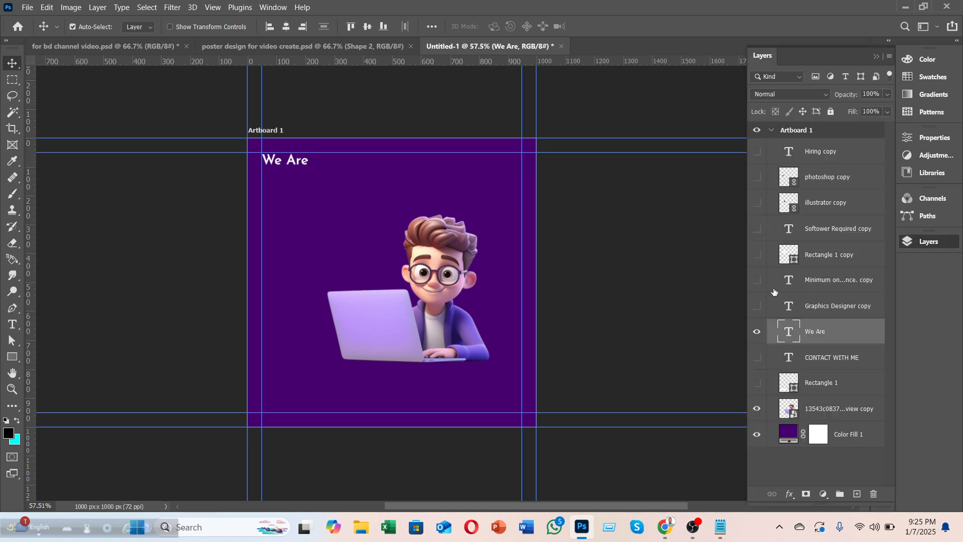
left_click(757, 152)
left_click_drag(317, 195, 296, 189)
key("Up")
key("Up")
key("Up")
key("Up")
key("Up")
key("Up")
key("Up")
key("Up")
key("Up")
key("Up")
key("Up")
key("Up")
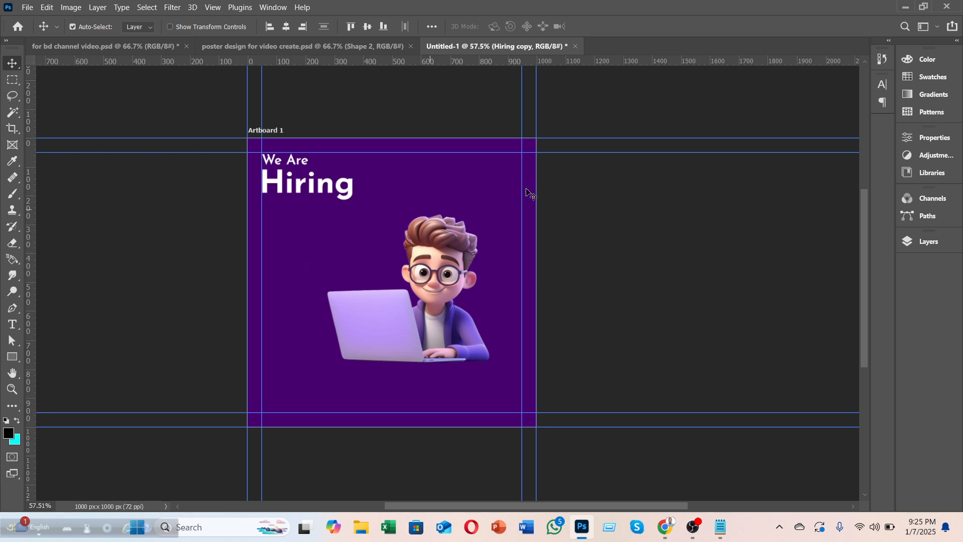
left_click(908, 243)
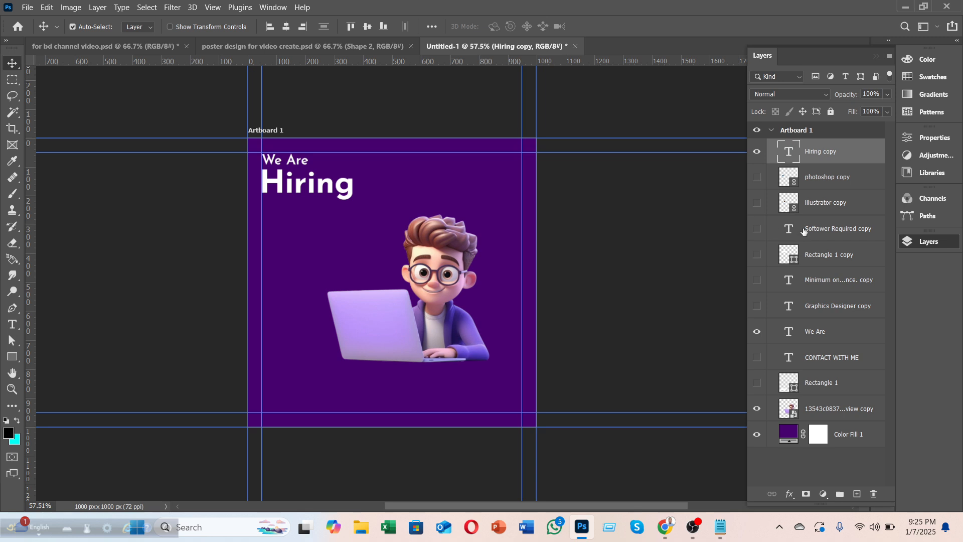
Step: Show Graphics Designer and nudge it onto the left margin guide just under Hiring
left_click(757, 311)
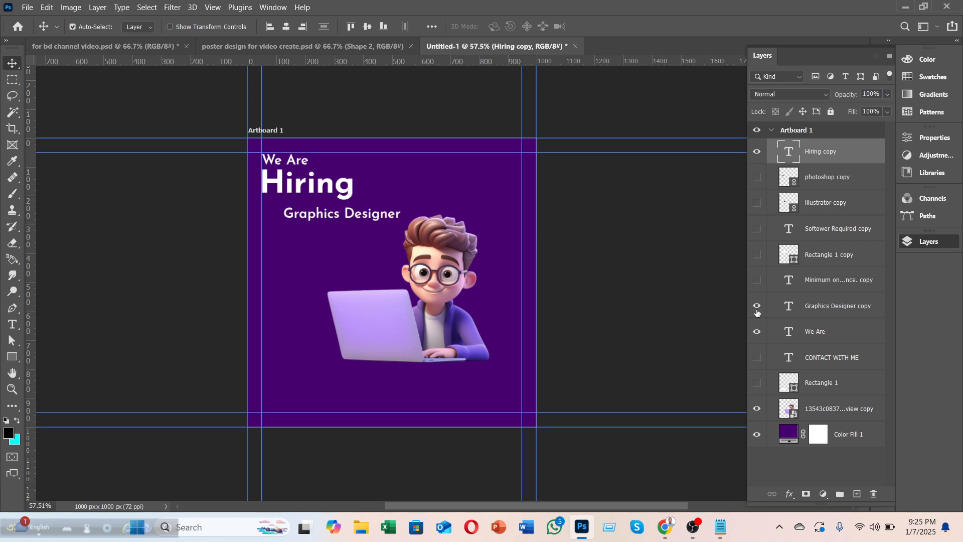
key("Left")
key("Left")
key("Left")
key("Left")
key("Left")
key("Left")
key("Left")
key("Left")
key("Left")
key("Left")
key("Left")
key("Left")
key("Right")
key("Right")
key("Right")
key("Right")
key("Right")
key("Right")
key("Right")
key("Right")
key("Right")
key("Right")
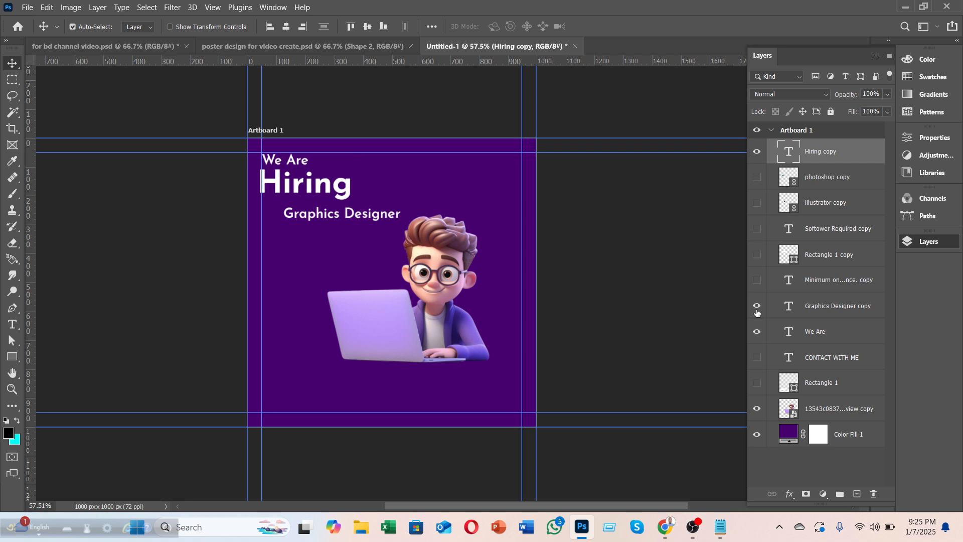
left_click(346, 211)
left_click_drag(346, 212, 344, 213)
key("Left")
key("Left")
key("Left")
key("Left")
key("Left")
key("Left")
key("Left")
key("Left")
key("Left")
key("Left")
key("Left")
key("Left")
key("Left")
key("Left")
key("Left")
key("Left")
key("Left")
key("Left")
key("Left")
key("Left")
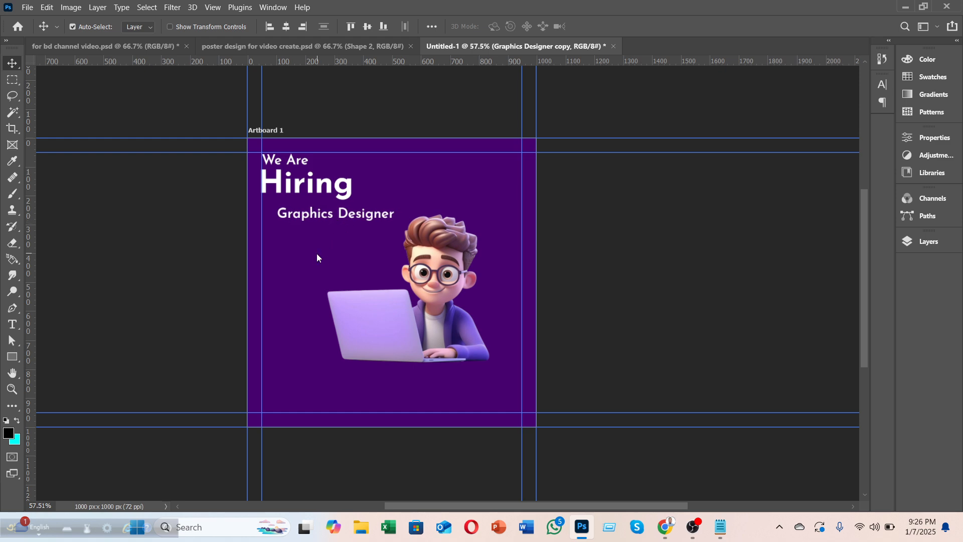
key("Left")
key("Left")
key("Left")
key("Left")
key("Left")
key("Left")
key("Left")
key("Left")
key("Left")
key("Left")
key("Left")
key("Left")
key("Left")
key("Left")
key("Left")
key("Left")
key("Left")
key("Left")
key("Left")
key("Left")
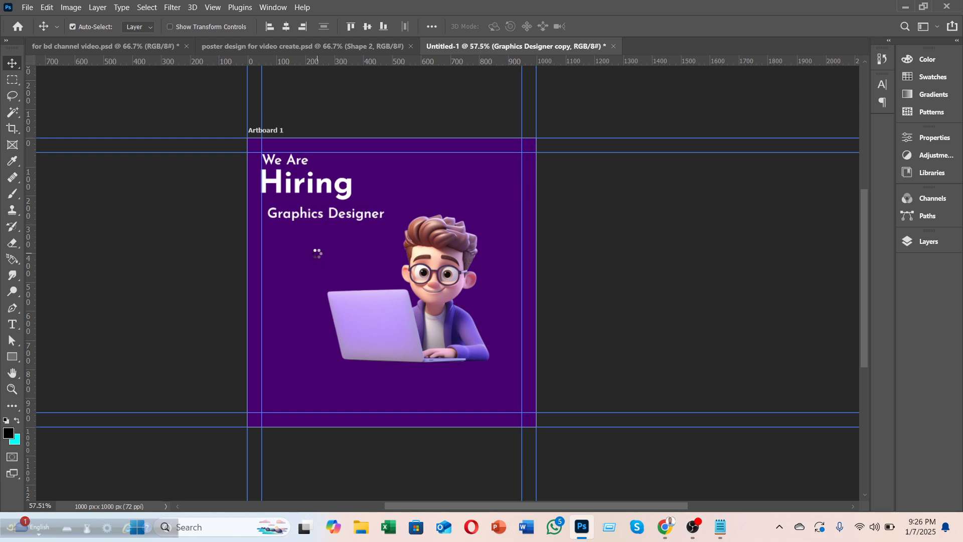
key("Left")
key("Left")
key("Up")
key("Up")
key("Up")
key("Up")
key("Up")
key("Up")
key("Up")
key("Up")
key("Up")
key("Up")
key("Up")
key("Up")
key("Up")
key("Up")
key("Up")
key("Up")
key("Up")
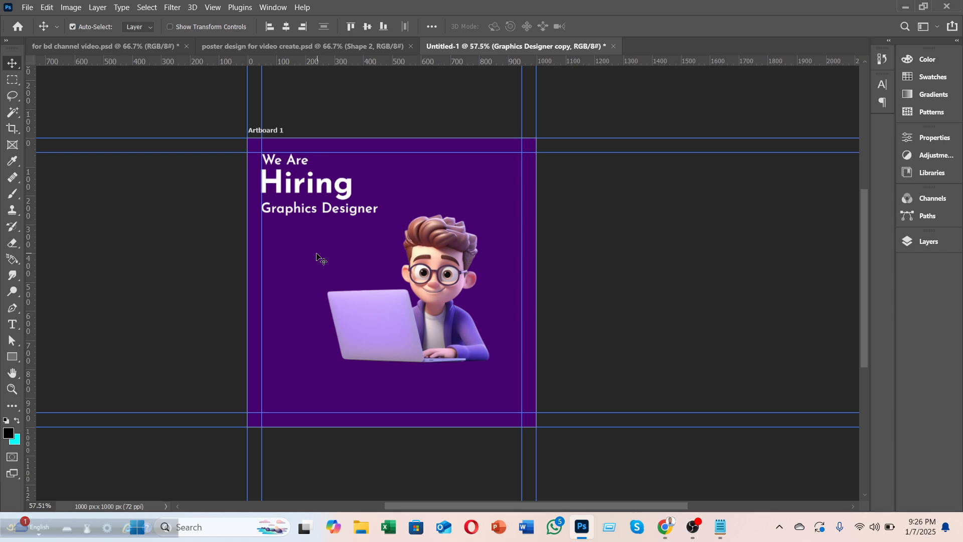
key("Up")
key("Up")
key("Up")
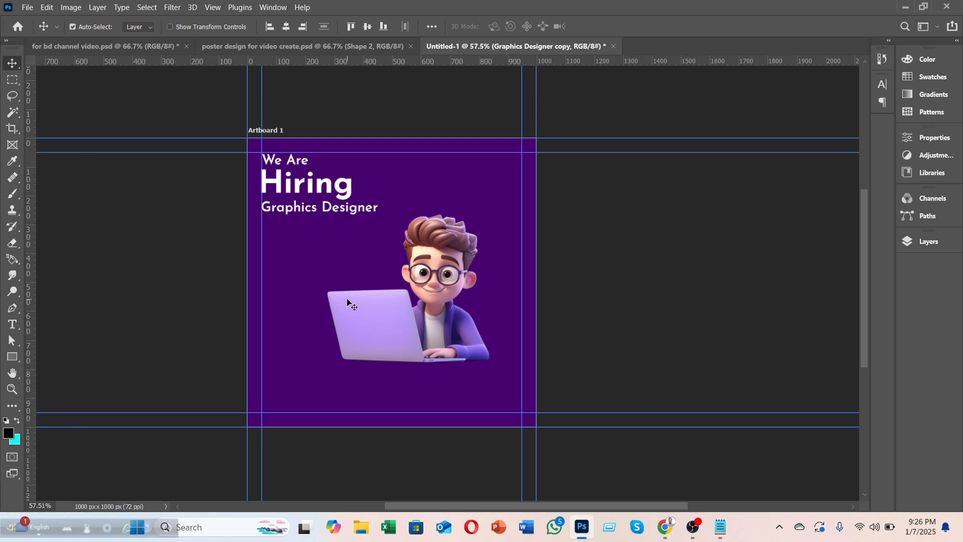
Step: Show the 'Minimum one or two years experience.' line and align it under Graphics Designer
left_click(912, 246)
left_click(757, 280)
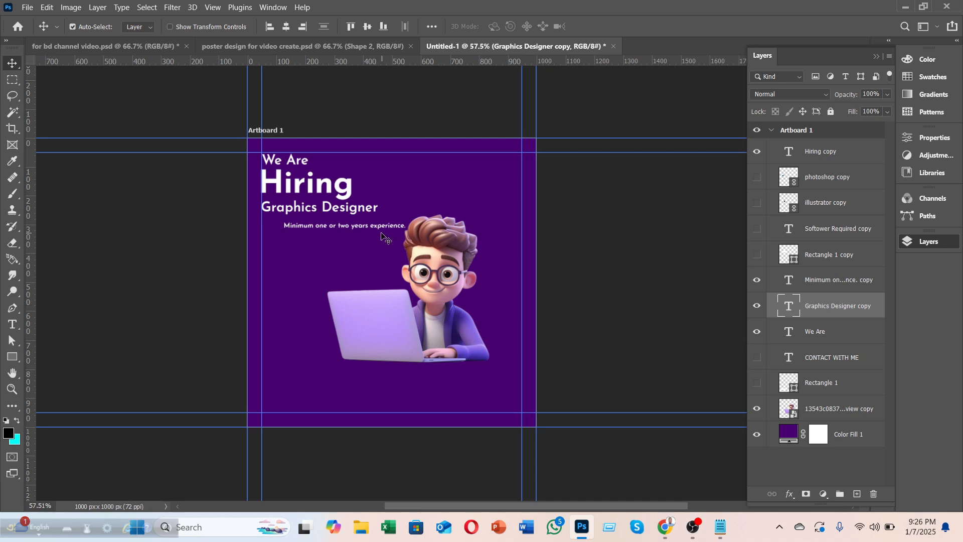
key("Left")
key("Left")
key("Left")
key("Left")
key("Left")
key("Left")
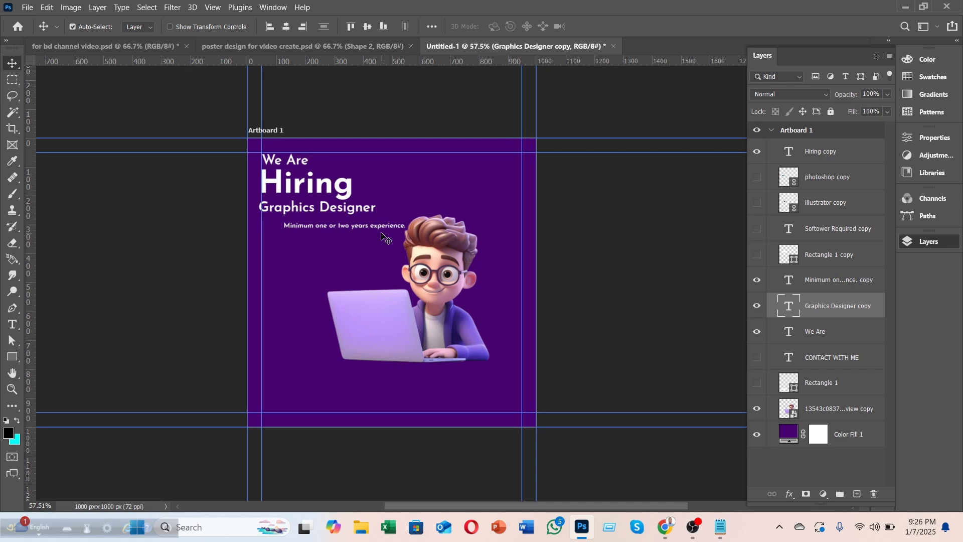
key("Right")
key("Right")
key("Right")
key("Right")
key("Right")
key("Right")
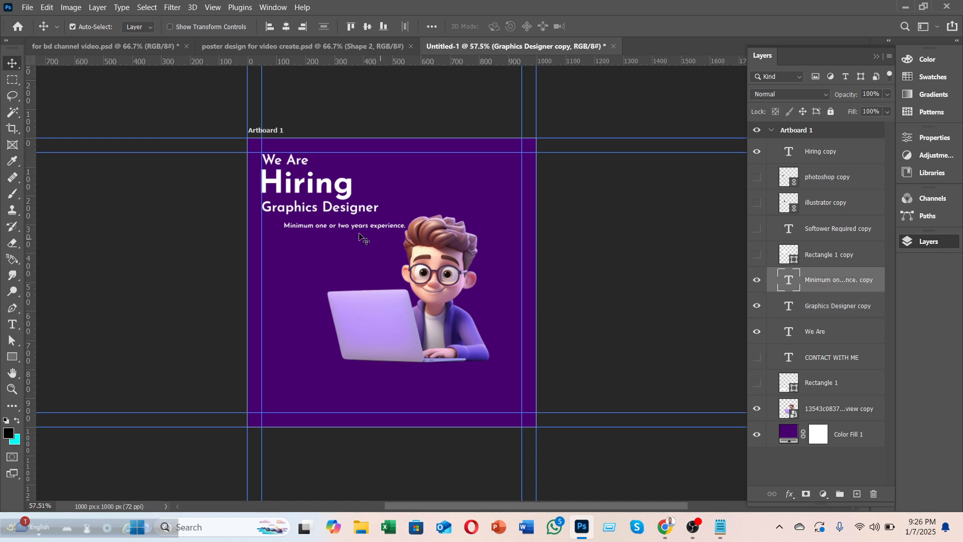
left_click_drag(353, 228, 332, 220)
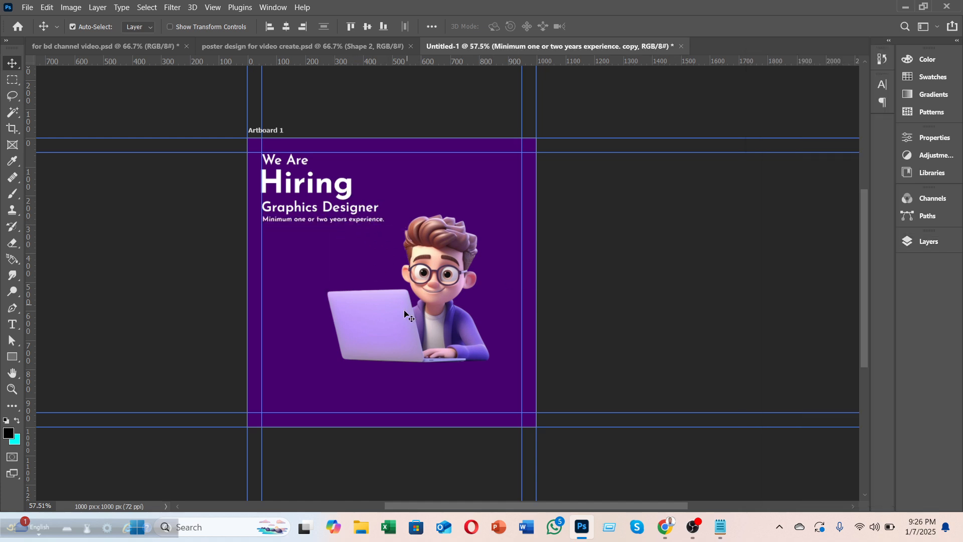
key("Up")
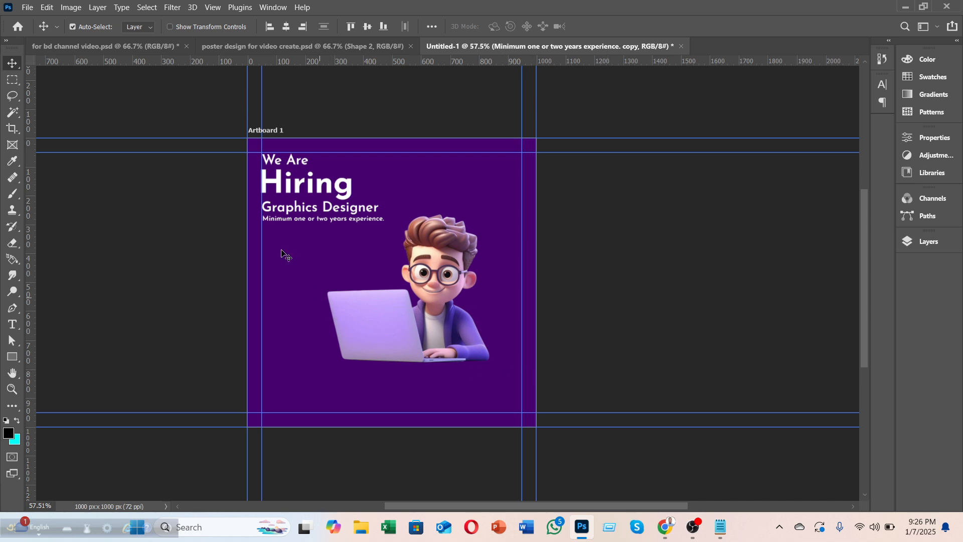
key("Left")
Step: Show the Ps and Ai logo layers and move them toward the left margin
left_click(906, 243)
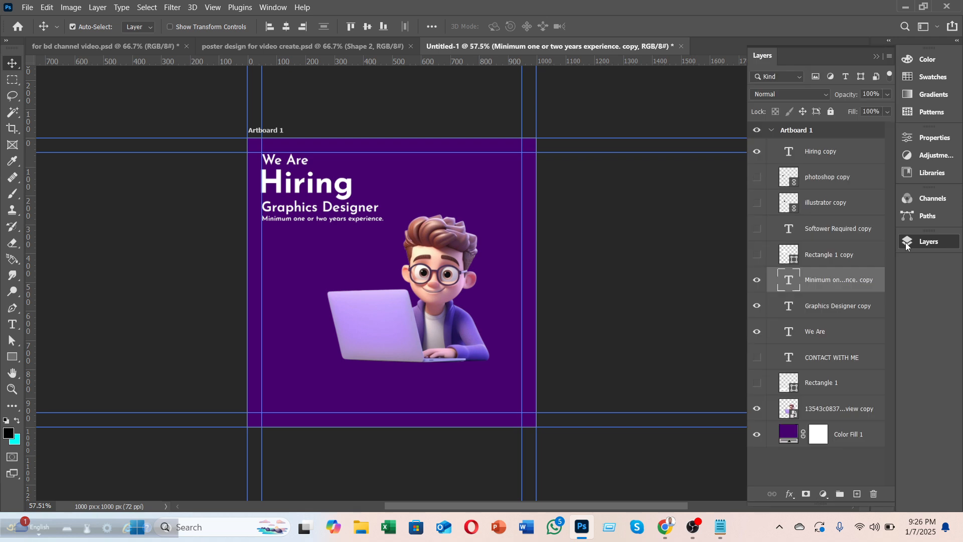
left_click_drag(757, 208, 756, 176)
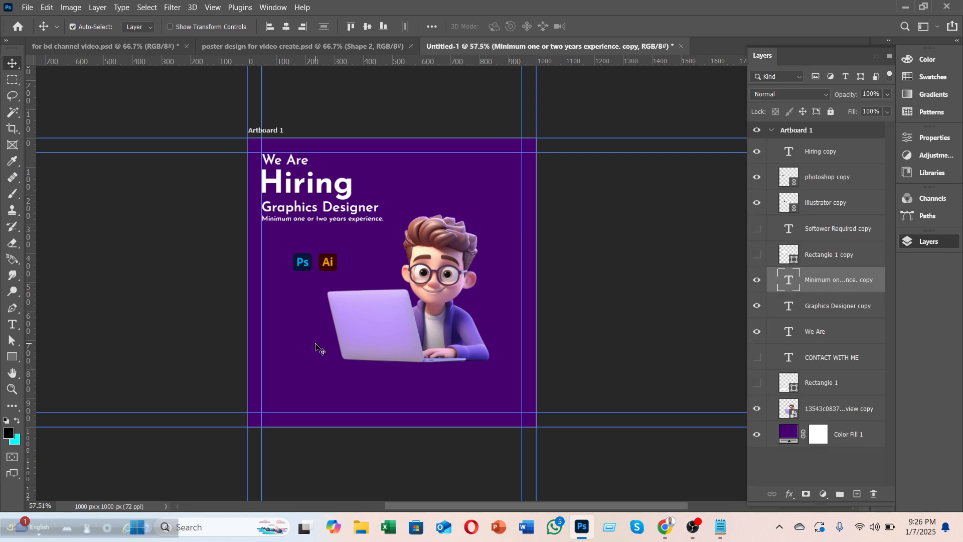
left_click(831, 195)
left_click(831, 178, "shift")
key("F7")
left_click_drag(301, 265, 296, 241)
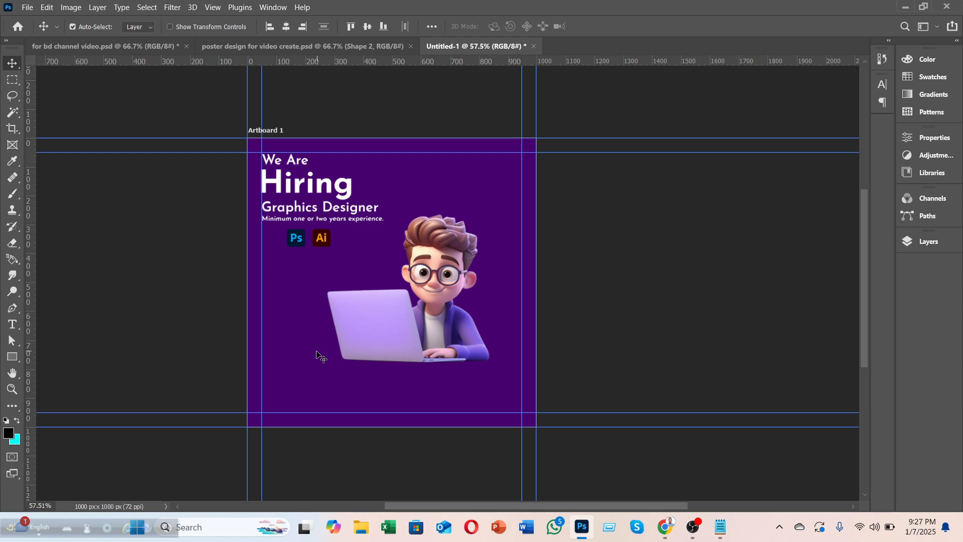
left_click_drag(327, 247, 304, 297)
Step: Show the SOFTOWER REQUIRED text and its white box, and move them under the experience line
left_click(925, 241)
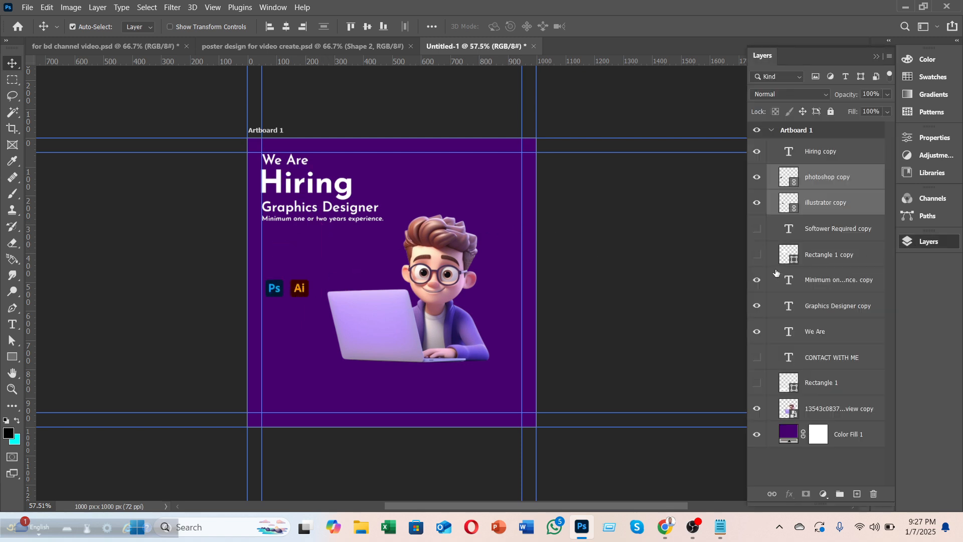
left_click(757, 229)
left_click(757, 255)
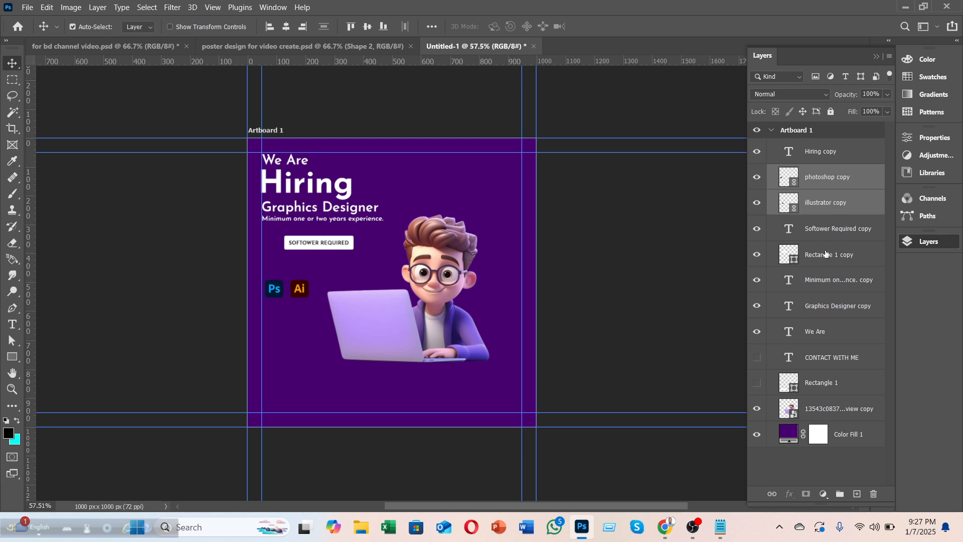
left_click(821, 230)
left_click(820, 255, "ctrl")
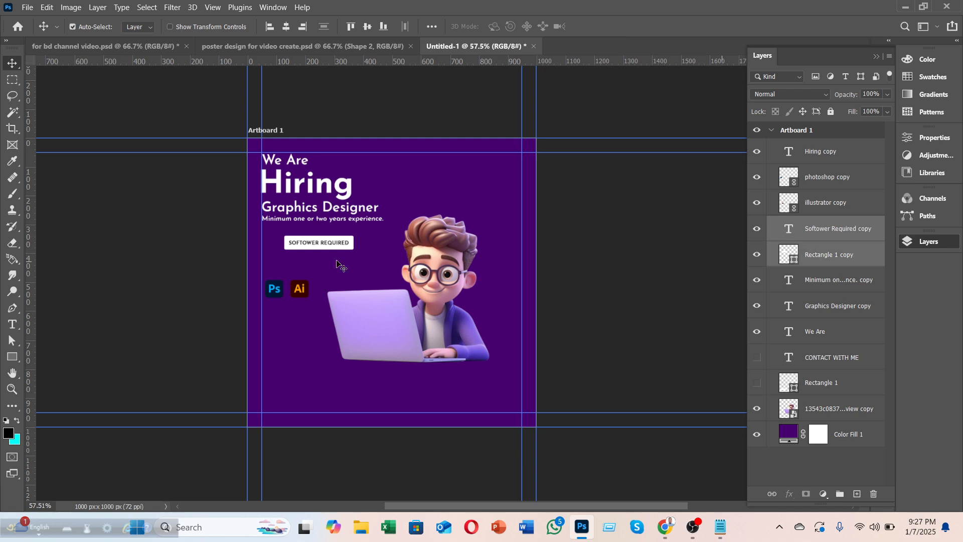
left_click_drag(328, 246, 304, 236)
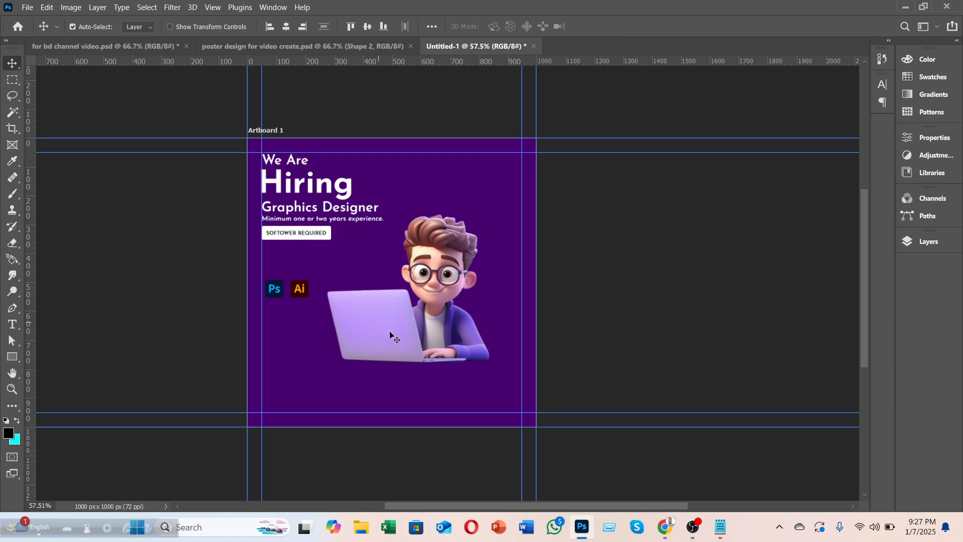
Step: Move the Ps and Ai logos together to sit just below the button
left_click(914, 241)
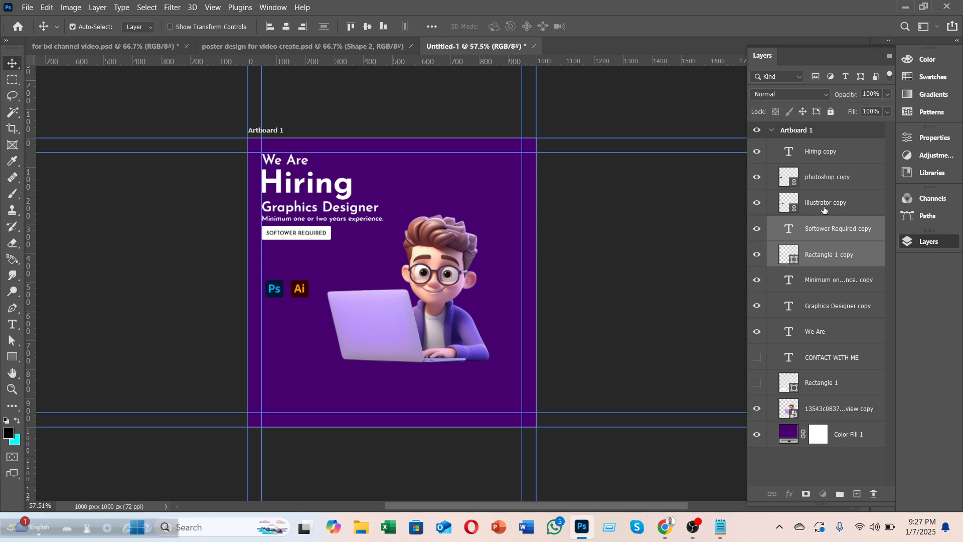
left_click(824, 206)
left_click(825, 178, "ctrl")
left_click_drag(298, 294, 312, 258)
key("Up")
key("Up")
key("Up")
key("Up")
key("Up")
key("Up")
key("Up")
key("Up")
key("Up")
key("Up")
key("Up")
key("Up")
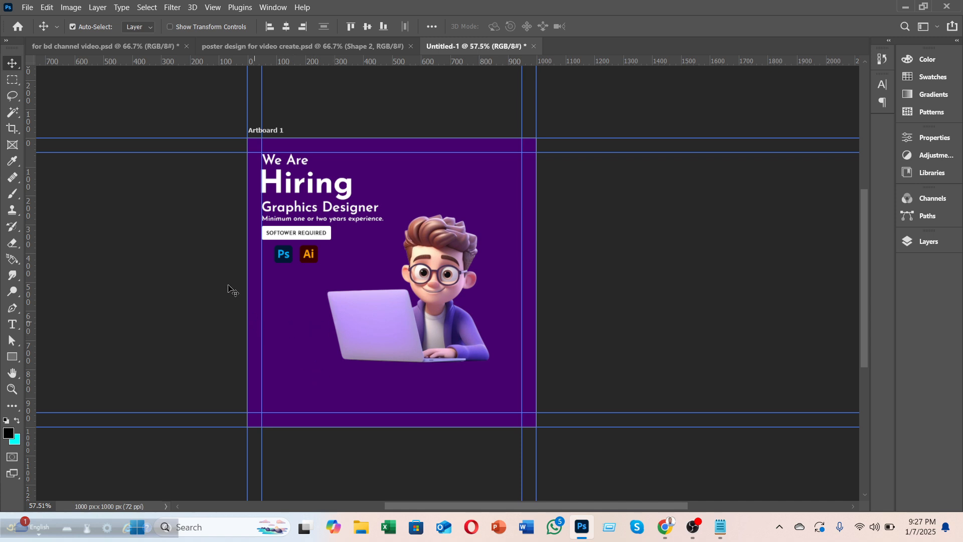
Step: Nudge the character image up-left and delete the Rectangle 1 and CONTACT WITH ME layers
left_click_drag(427, 288, 421, 306)
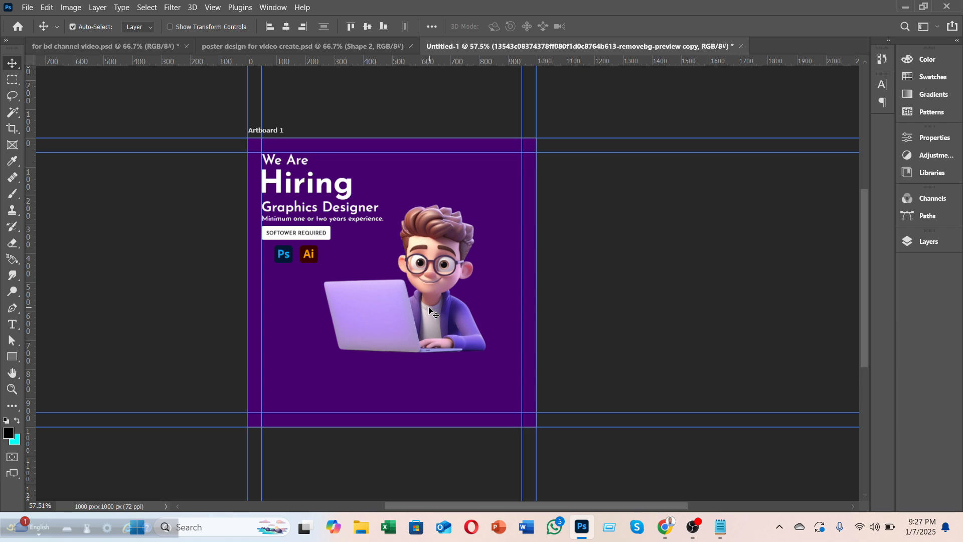
left_click(920, 248)
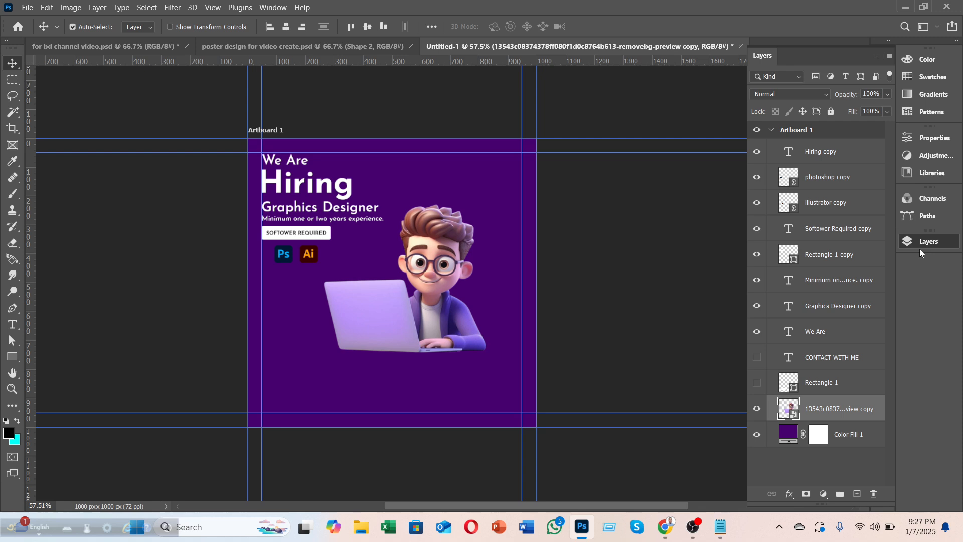
left_click(840, 377)
left_click(835, 362, "shift")
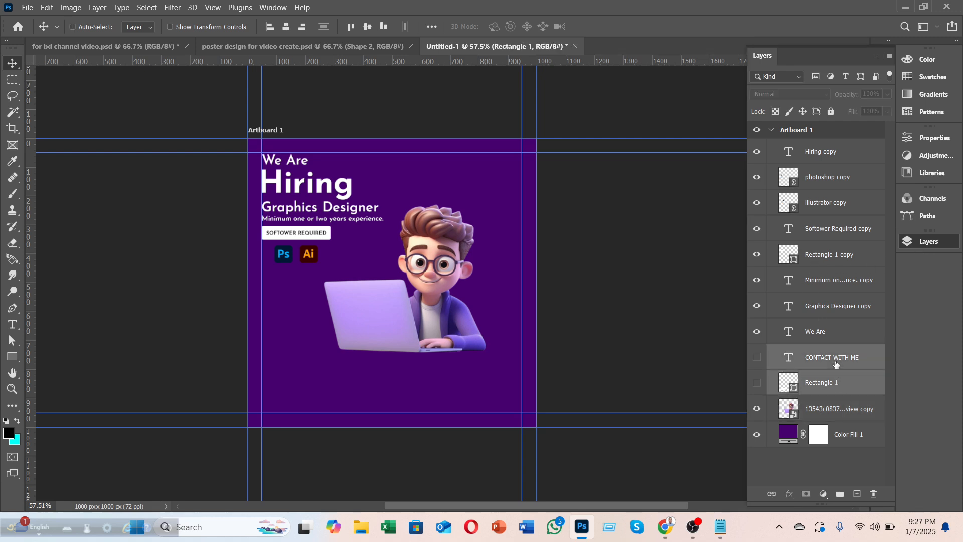
key("Delete")
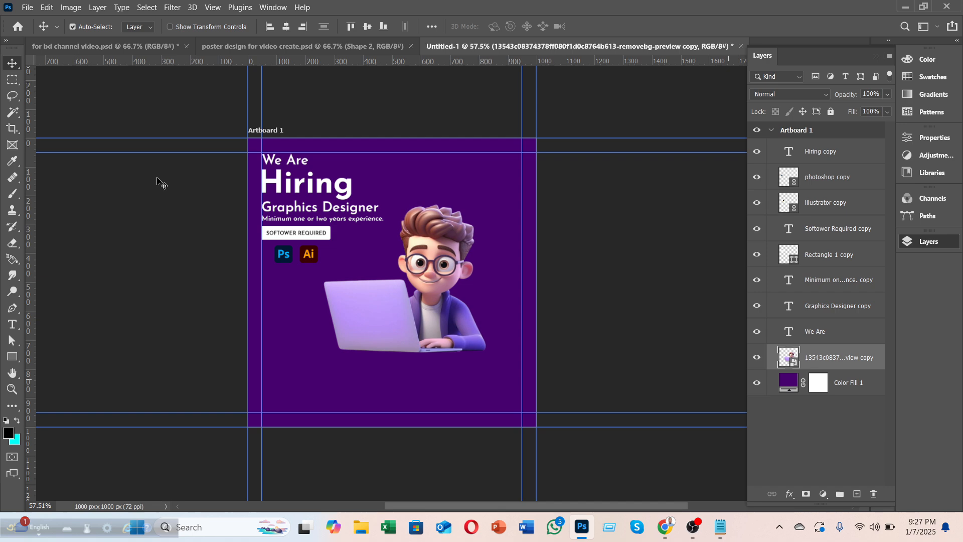
Step: In the 'for bd channel video' document, hide the poster layers and show and select the contact group
left_click(125, 53)
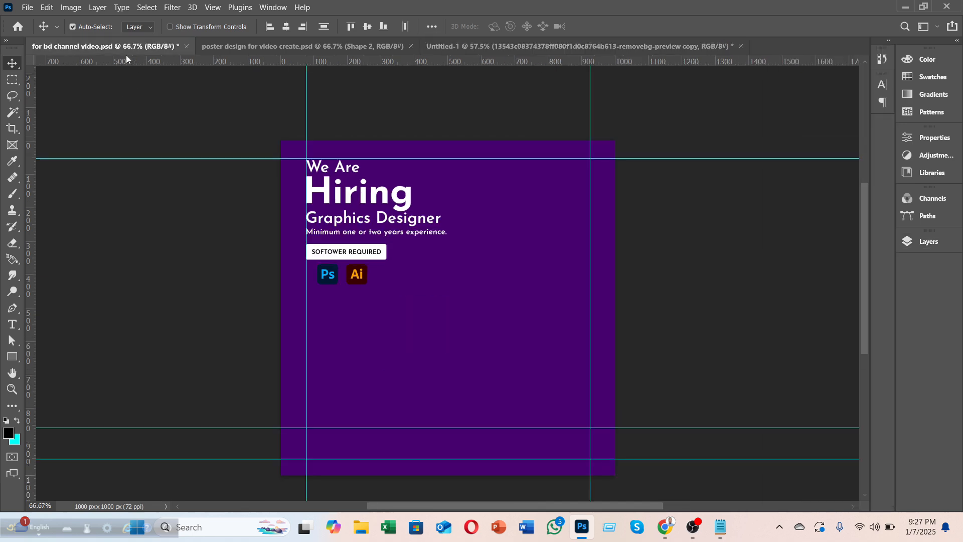
left_click(920, 243)
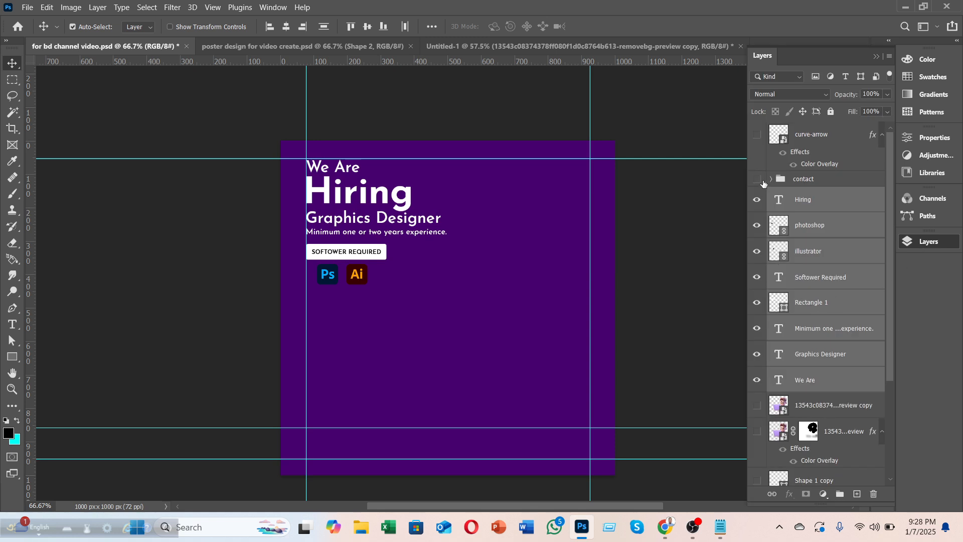
left_click_drag(763, 200, 757, 381)
left_click(757, 180)
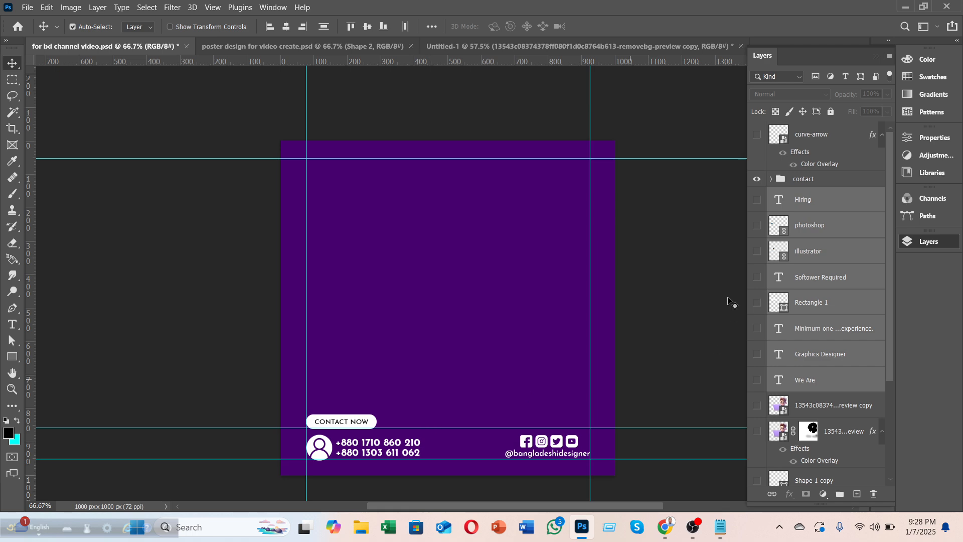
left_click(821, 185)
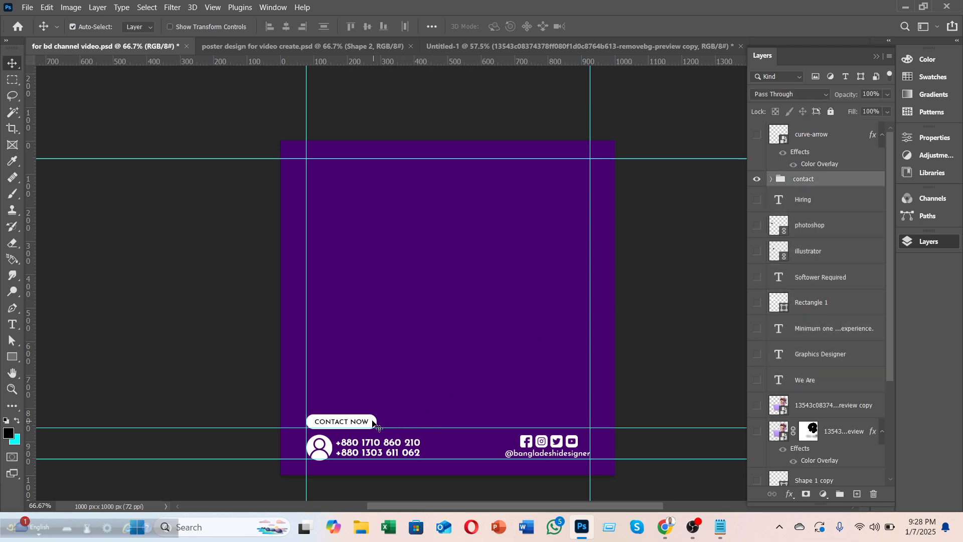
left_click_drag(370, 421, 403, 318)
key("ctrl+z")
Step: Collapse the contact group and drag it into the Untitled-1 hiring poster
left_click(67, 28)
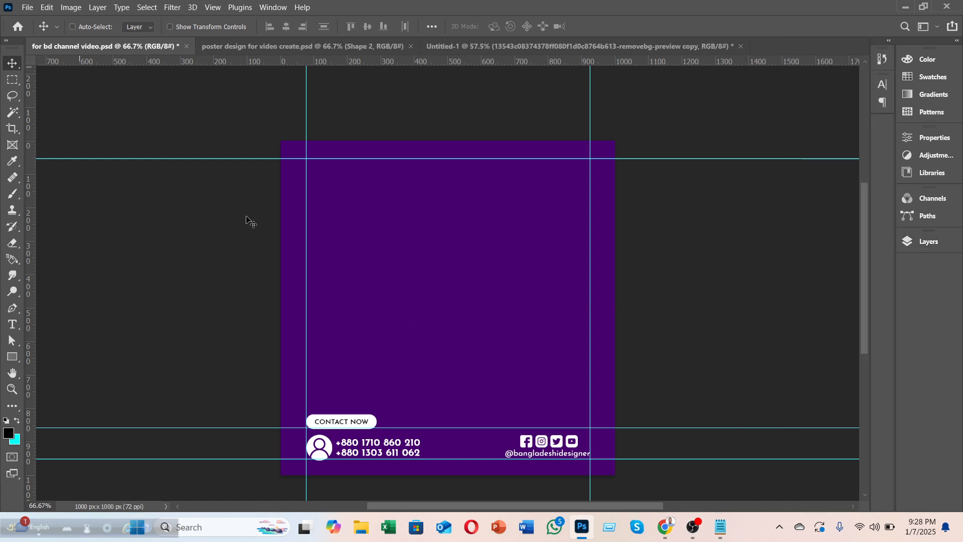
left_click(925, 242)
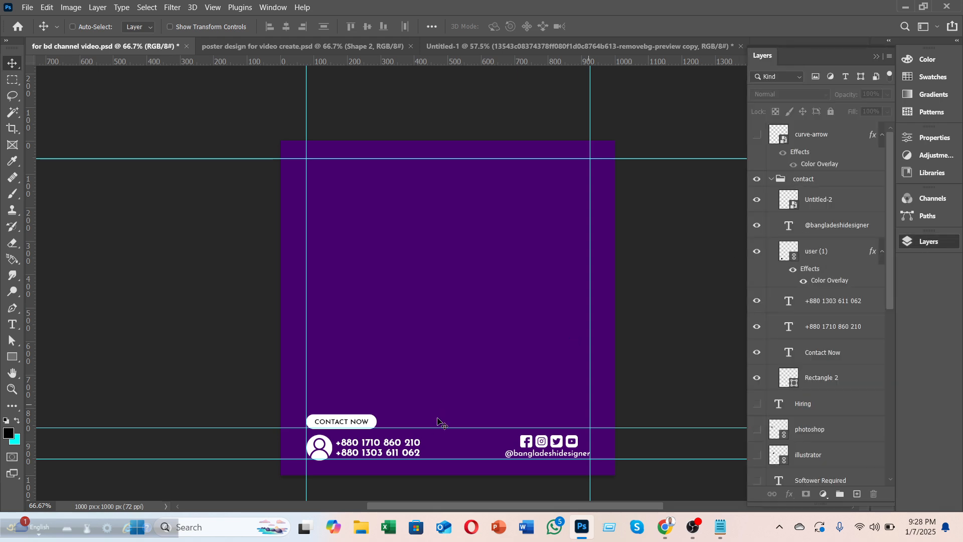
left_click(776, 180)
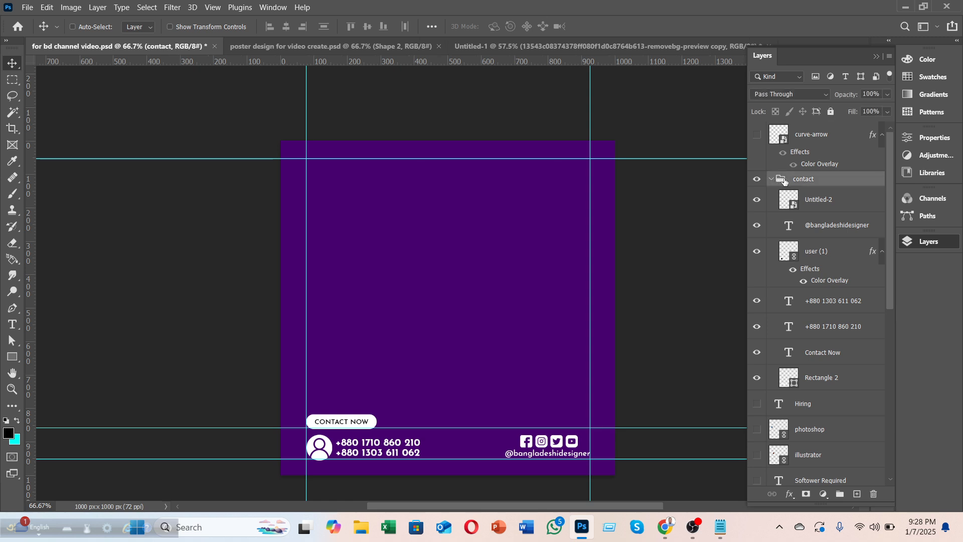
left_click(771, 179)
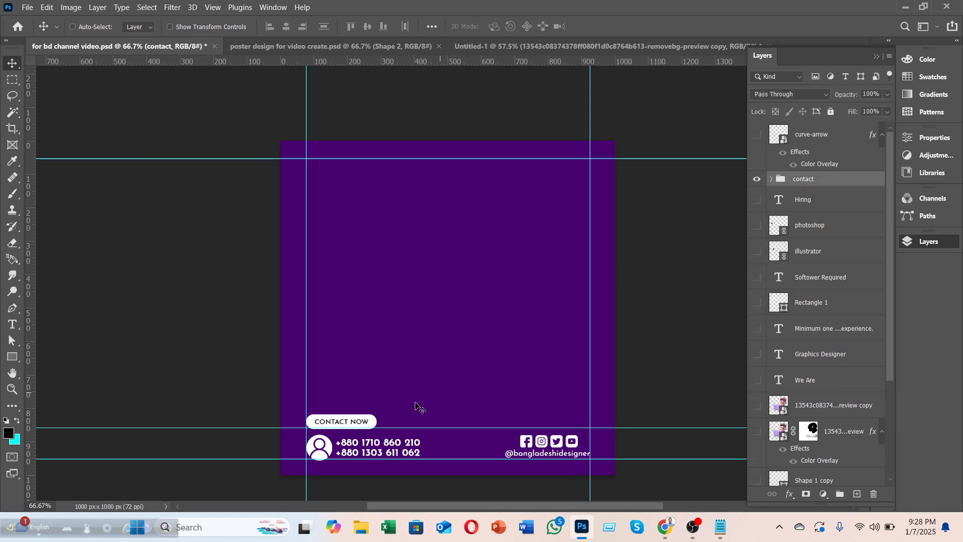
left_click(388, 388)
left_click_drag(389, 388, 353, 321)
left_click_drag(317, 393, 317, 401)
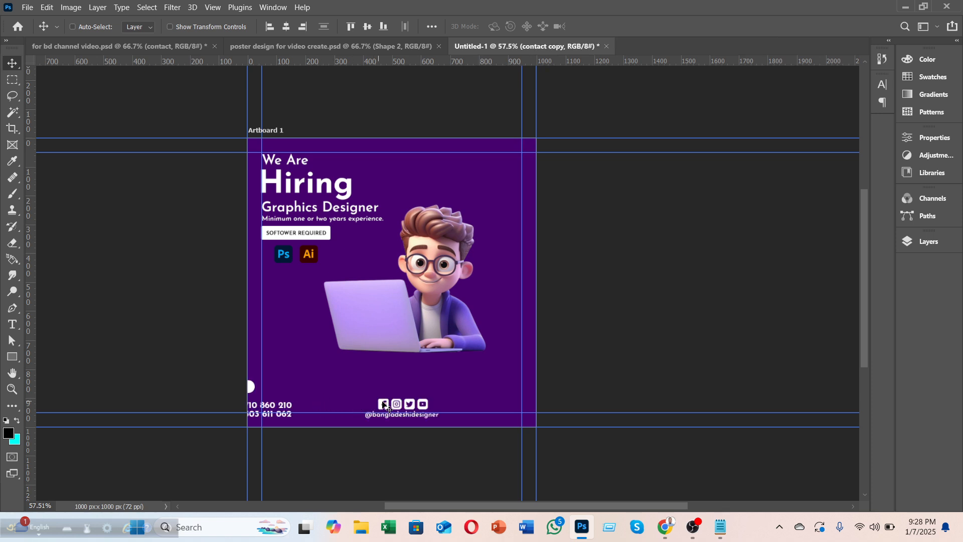
Step: Place the contact group along the poster's bottom edge, nudging it slightly up and left
left_click_drag(386, 407, 451, 398)
left_click_drag(451, 399, 452, 396)
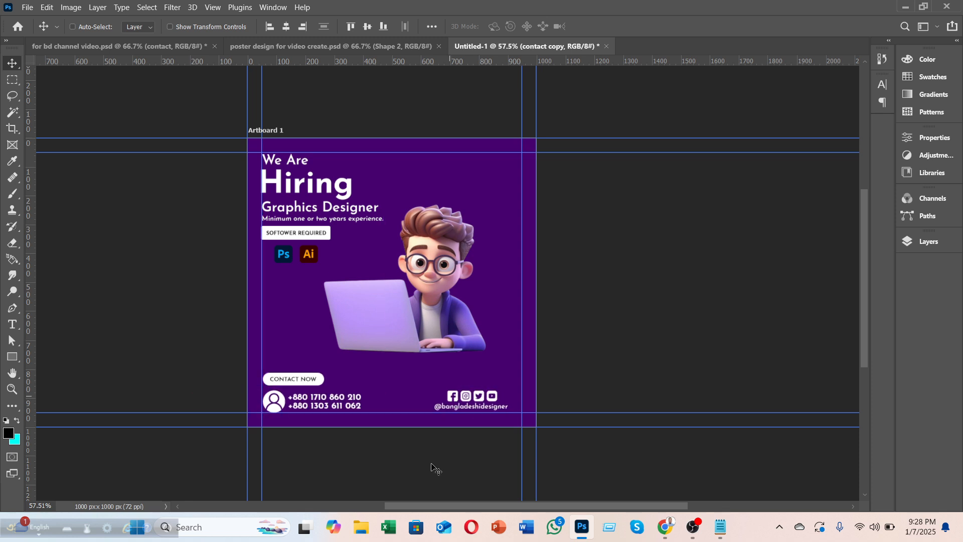
key("Left")
key("Left")
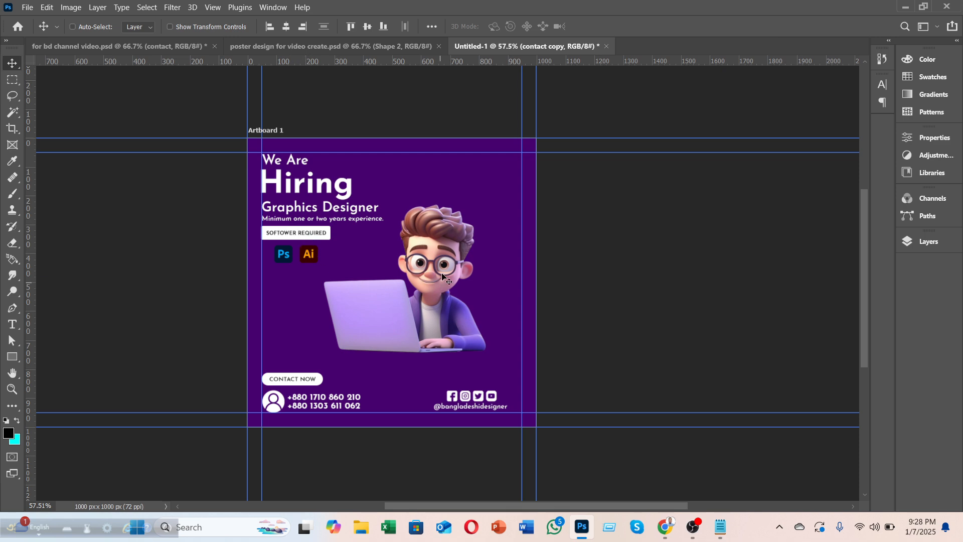
key("ctrl+t")
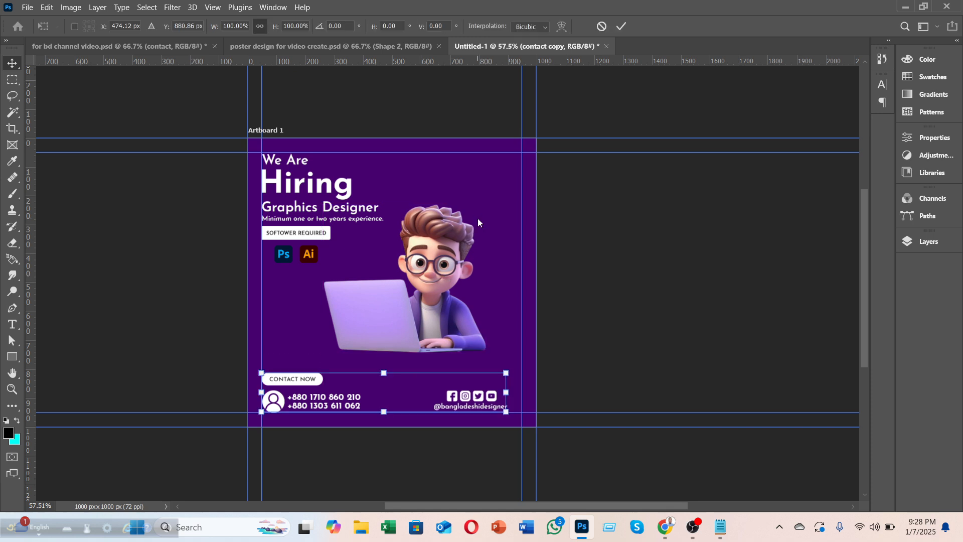
left_click(621, 27)
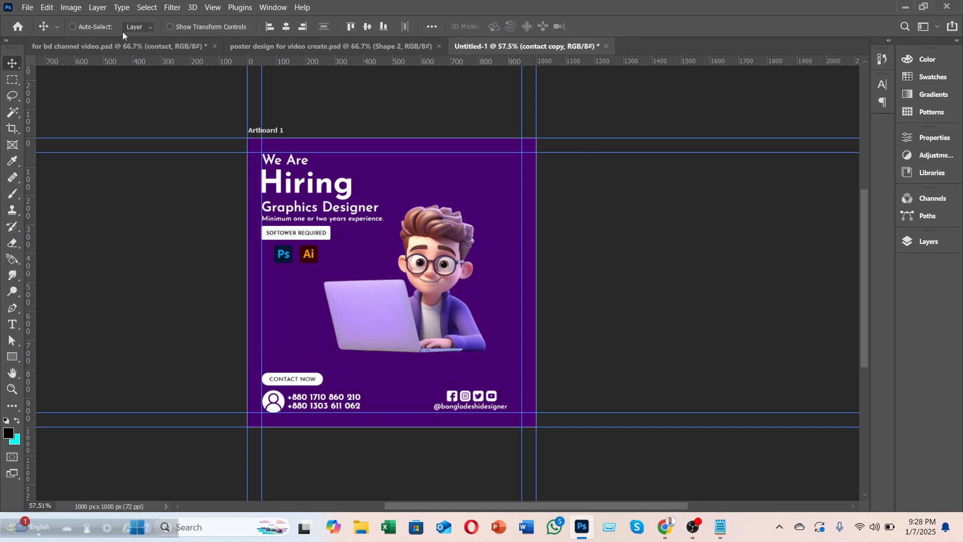
Step: Rescale the character image and shift it right and down
left_click(430, 246, "ctrl")
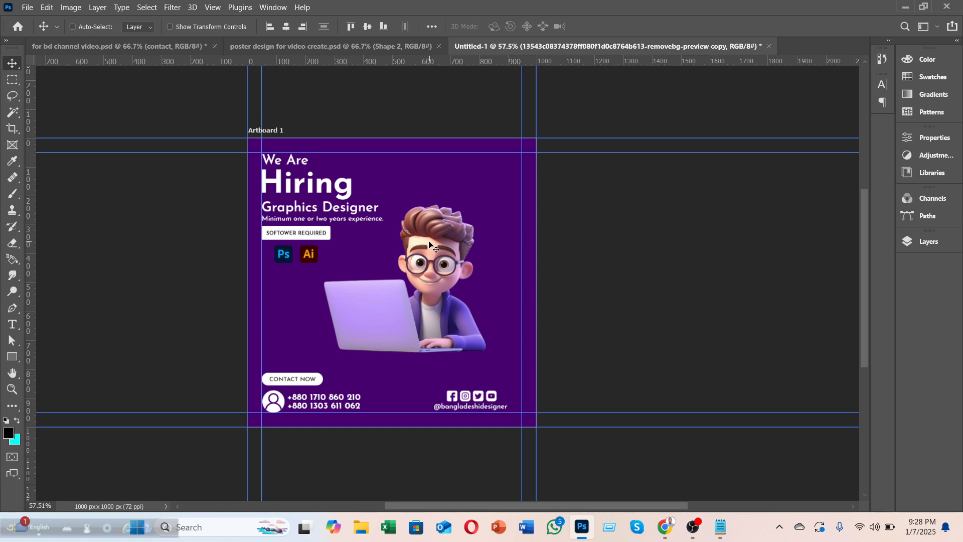
key("ctrl+t")
left_click_drag(485, 203, 543, 176)
left_click_drag(483, 246, 476, 259)
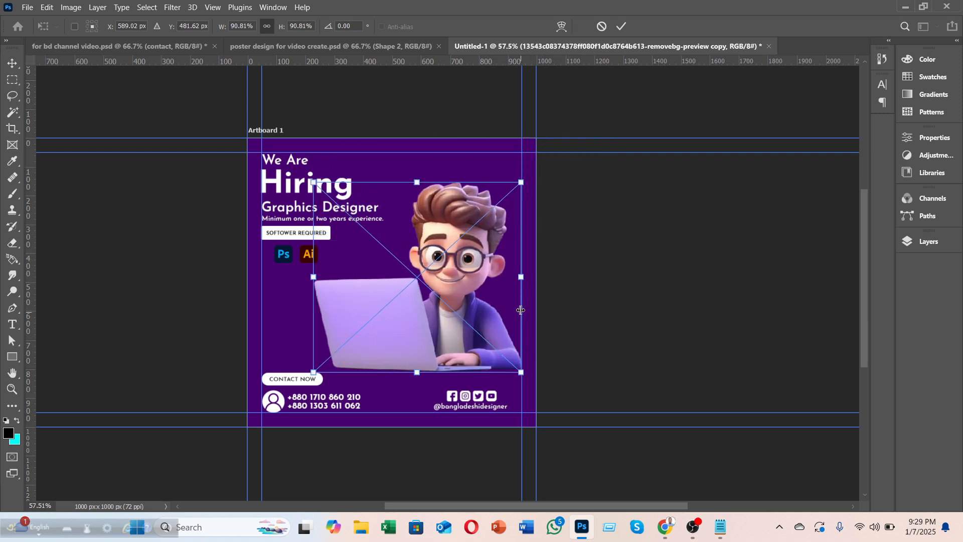
left_click(621, 27)
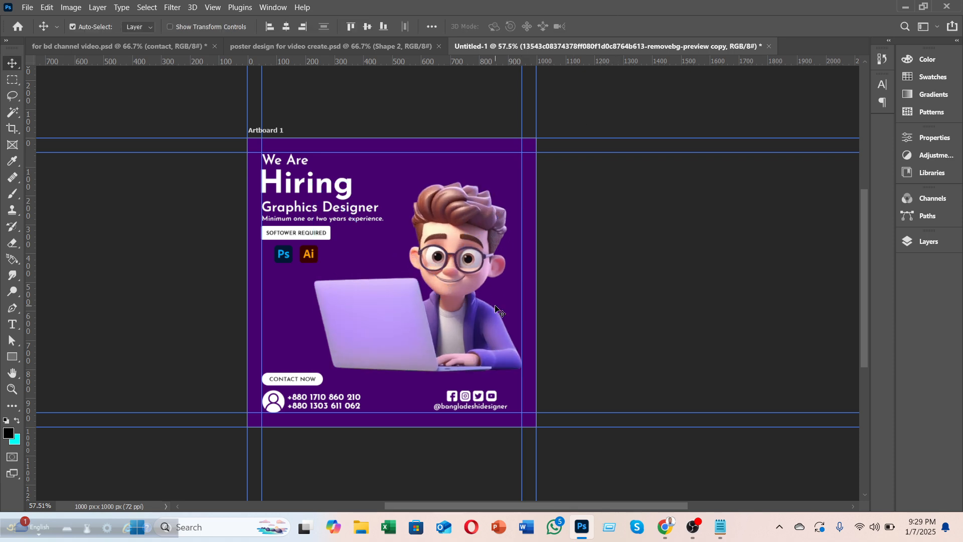
left_click_drag(463, 305, 477, 309)
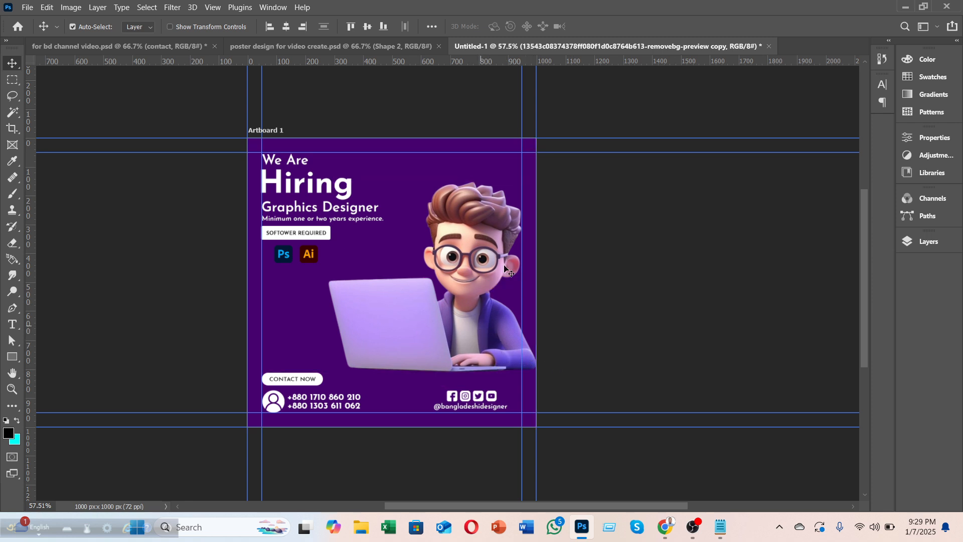
Step: Enlarge the character to about 103%, raise it slightly, and hide the guides
key("ctrl")
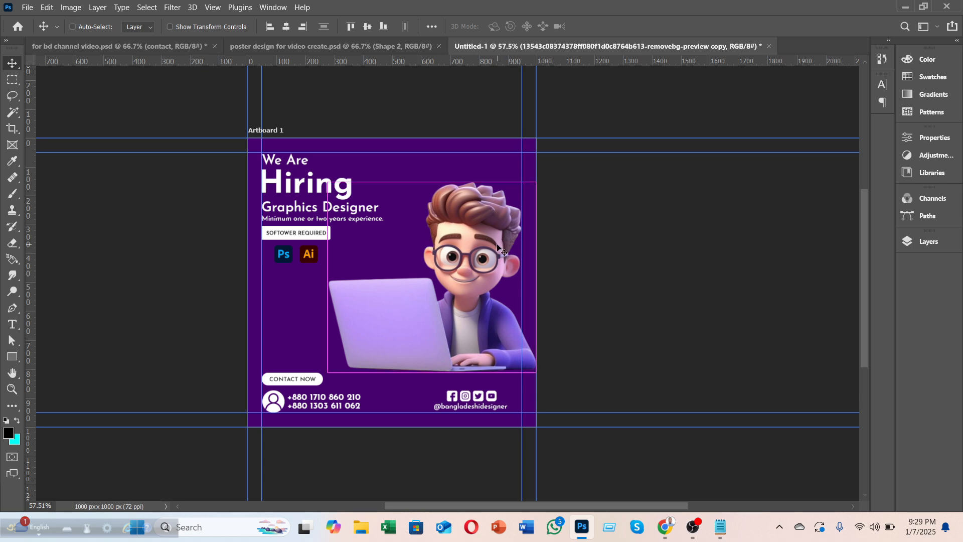
key("ctrl+t")
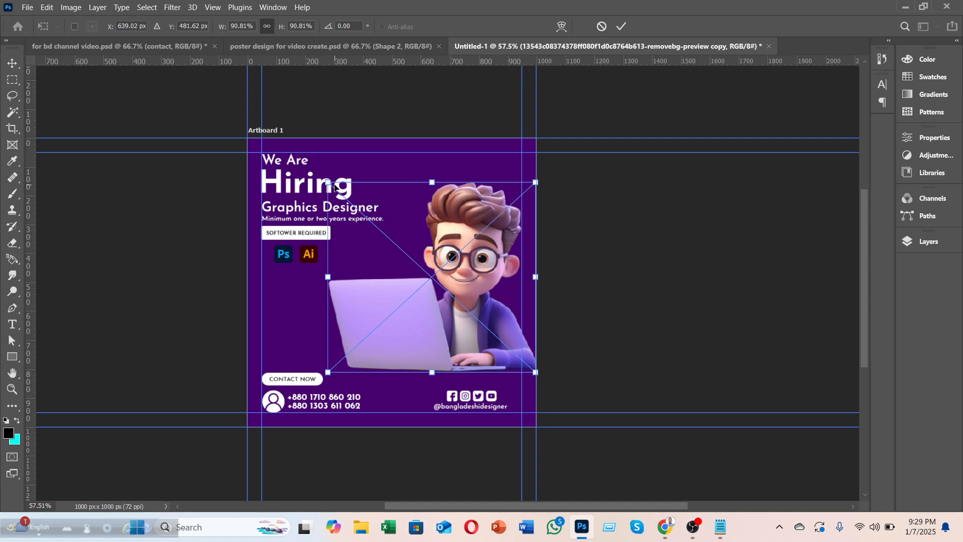
left_click_drag(329, 182, 296, 164)
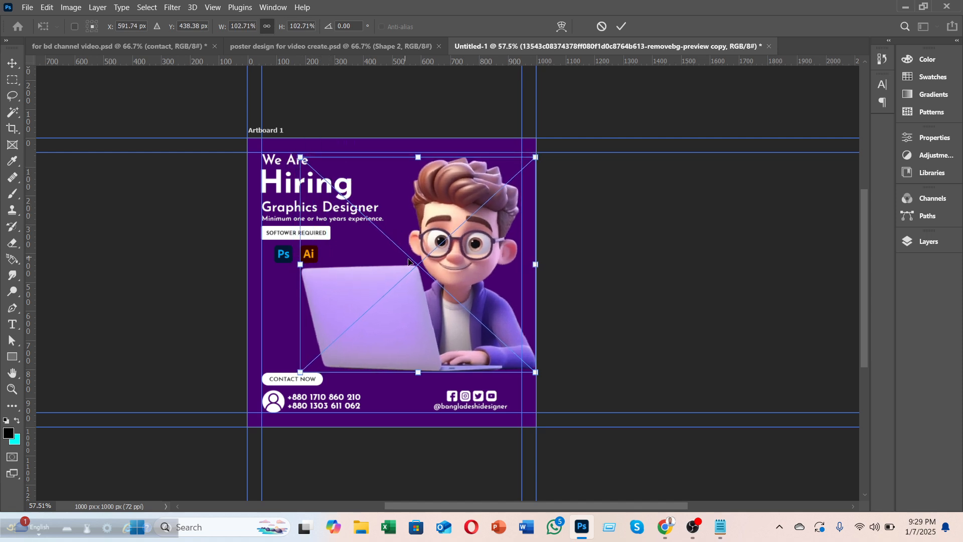
left_click_drag(463, 253, 463, 251)
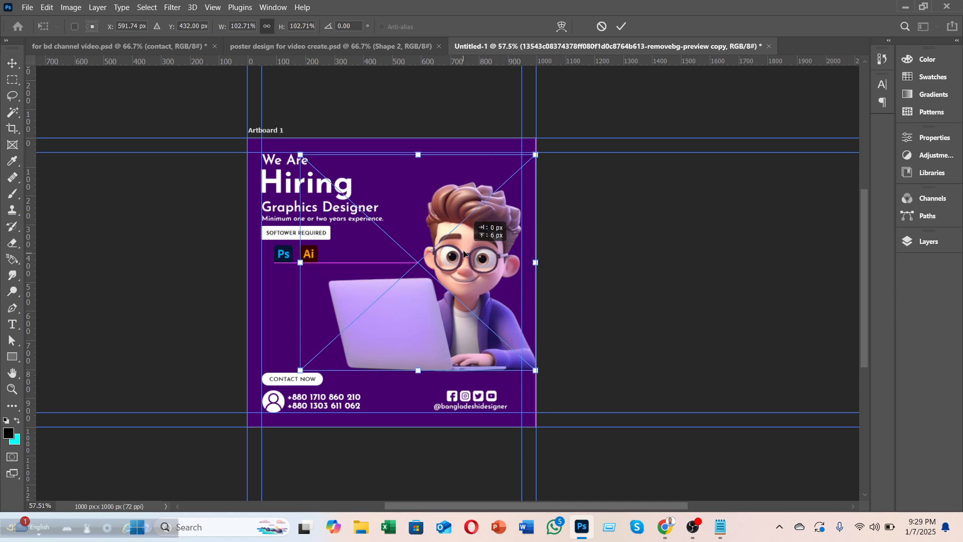
left_click(621, 27)
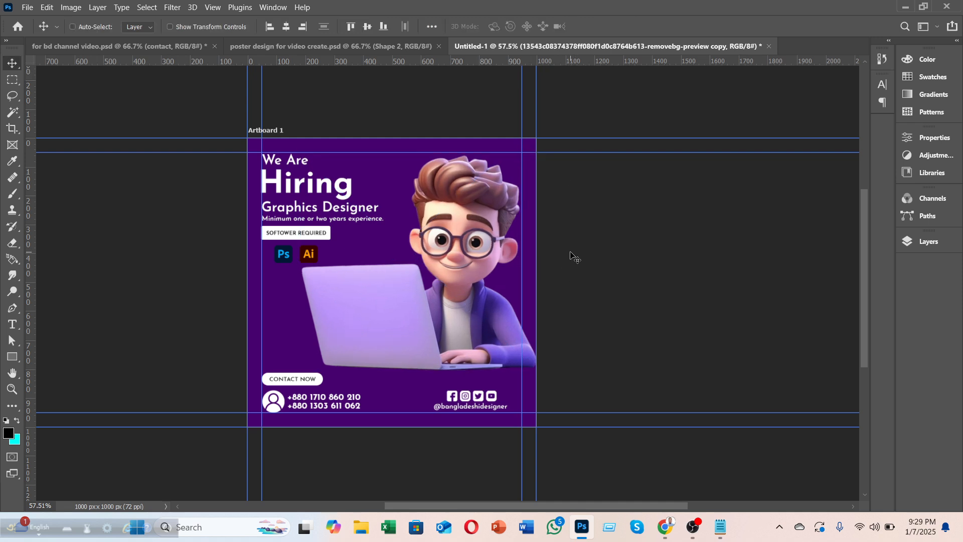
key("ctrl+semicolon")
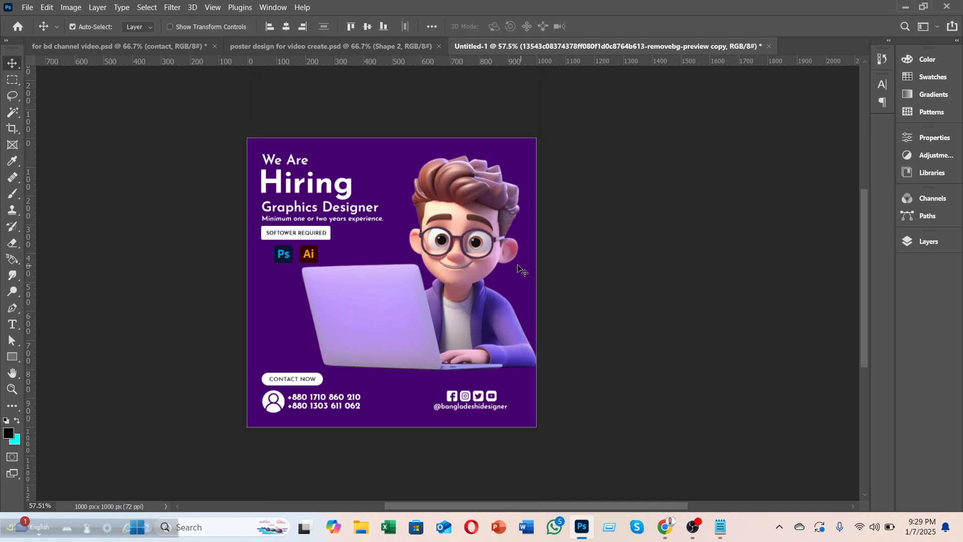
Step: Add a new empty layer above the Color Fill 1 background
scroll(519, 270, "down", 2)
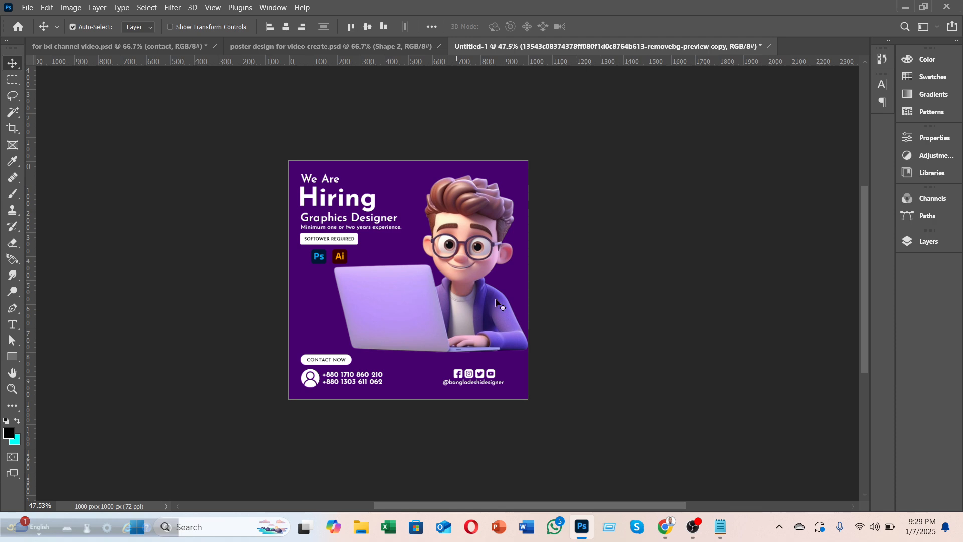
left_click(927, 242)
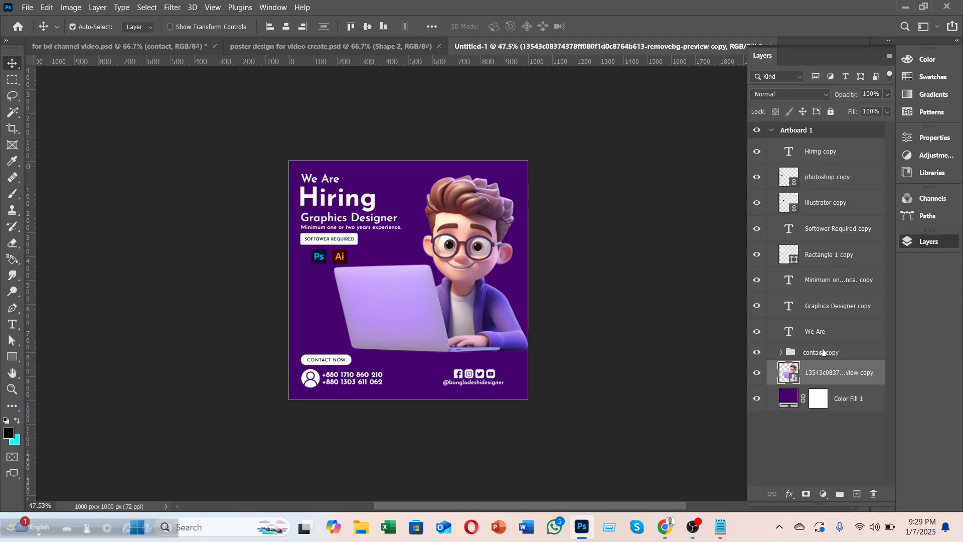
left_click(843, 398)
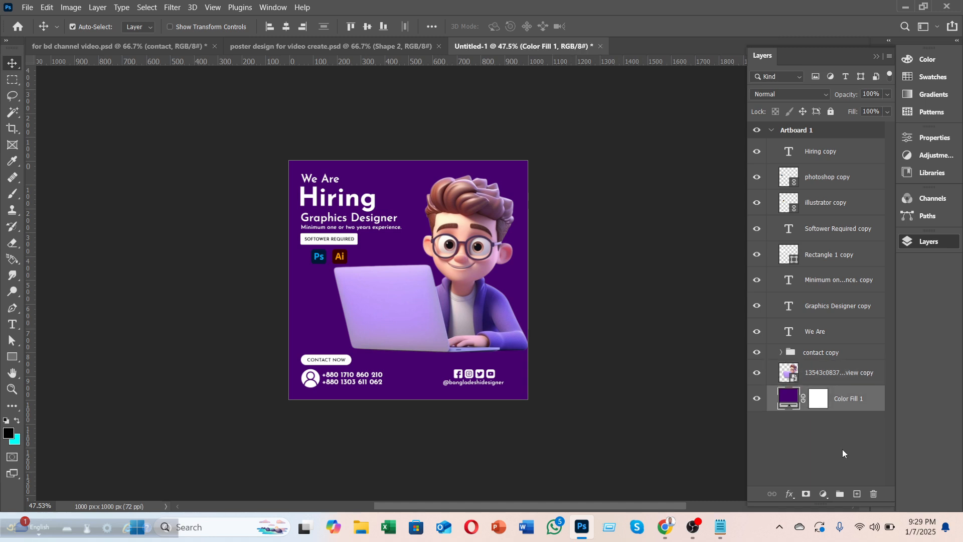
left_click(856, 494)
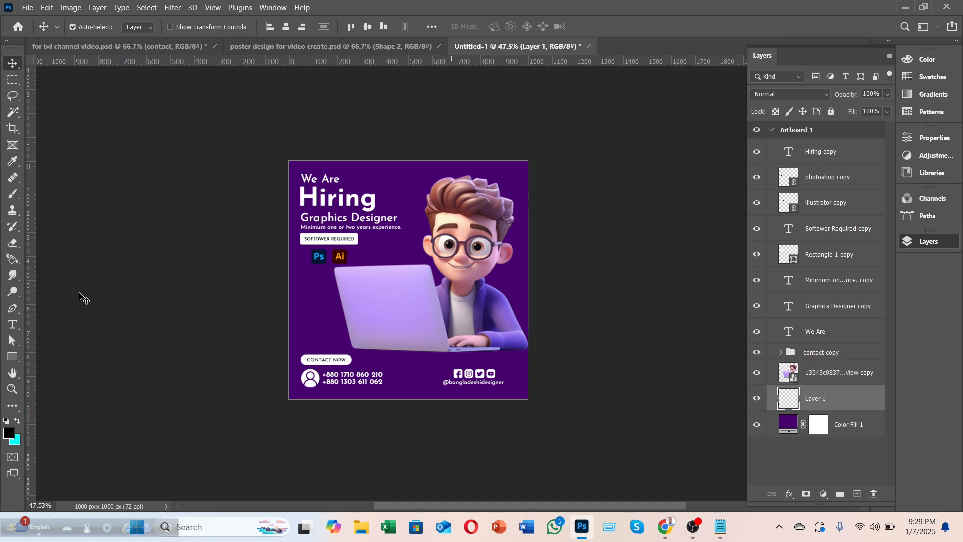
Step: Paint a bright purple glow behind the character with a 900 px soft brush
left_click(13, 194)
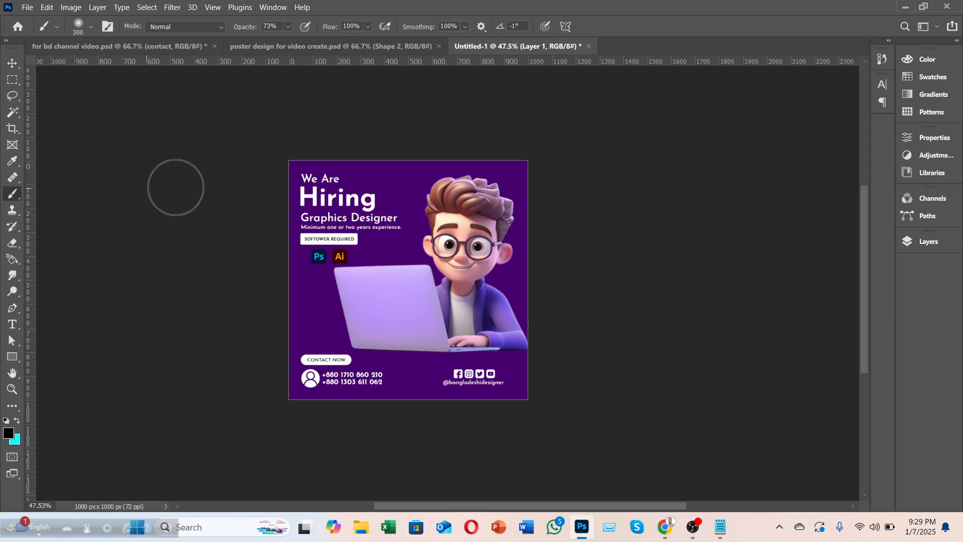
left_click(417, 195, "alt")
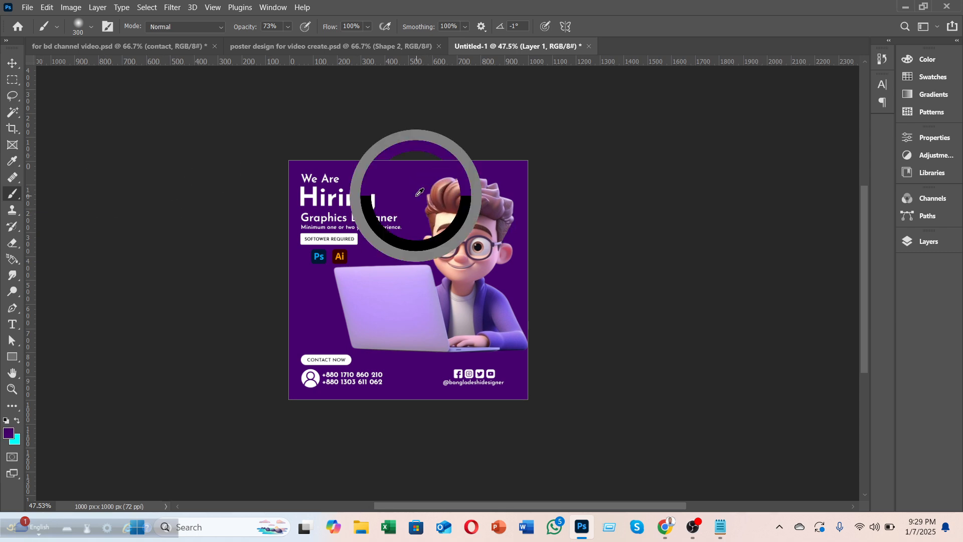
left_click(8, 433)
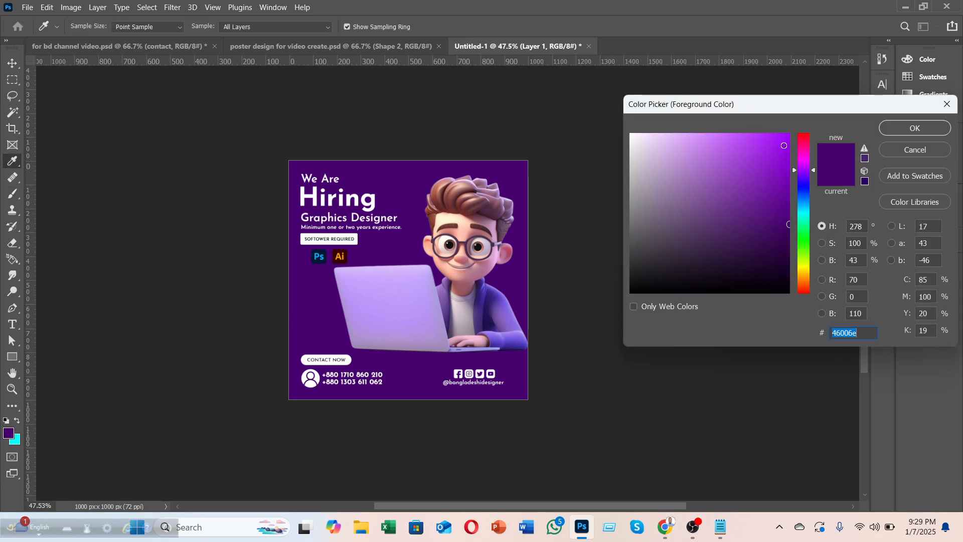
left_click(783, 146)
left_click(914, 129)
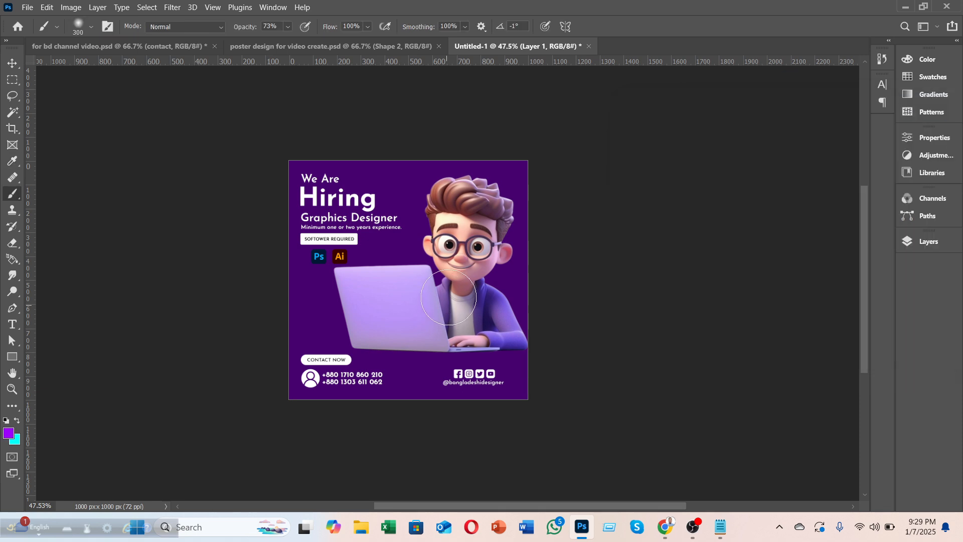
key("bracketright")
key("bracketright")
key("bracketright")
key("bracketright")
key("bracketright")
key("bracketright")
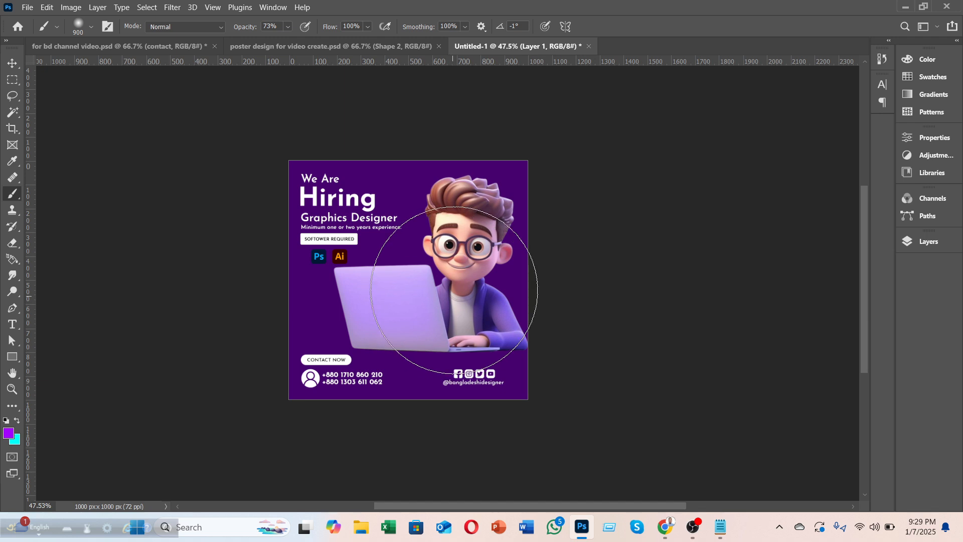
left_click(456, 284)
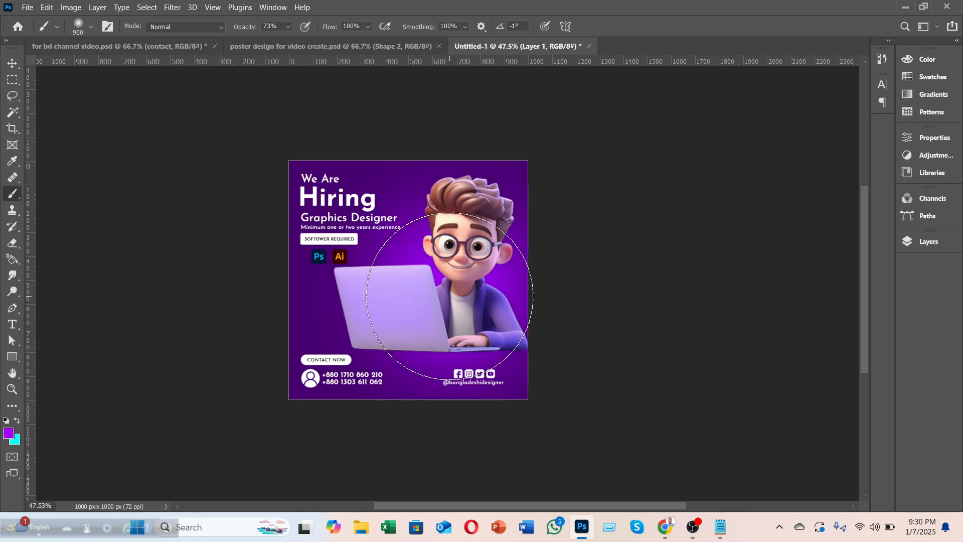
Step: Paint a soft white glow over the character with a 600 px brush
key("bracketleft")
key("bracketleft")
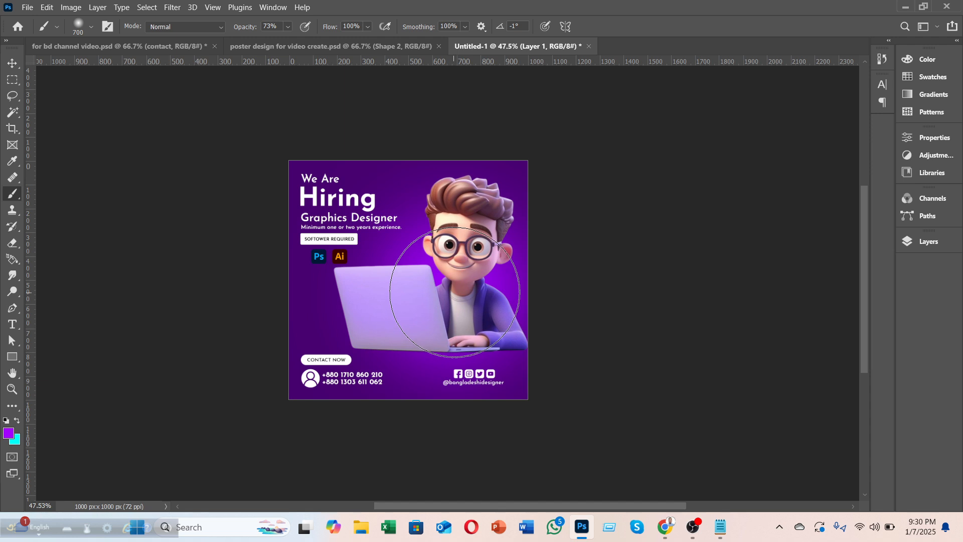
left_click(8, 433)
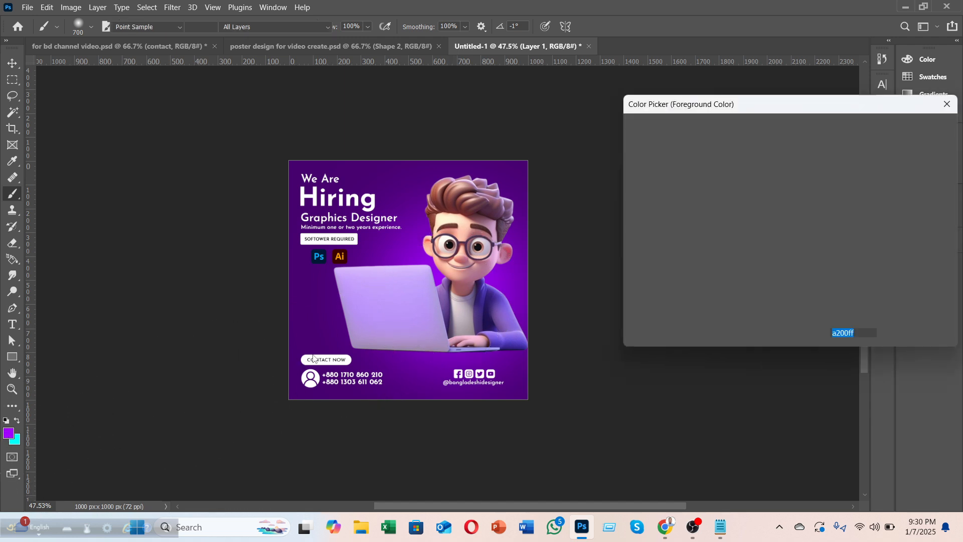
left_click(901, 129)
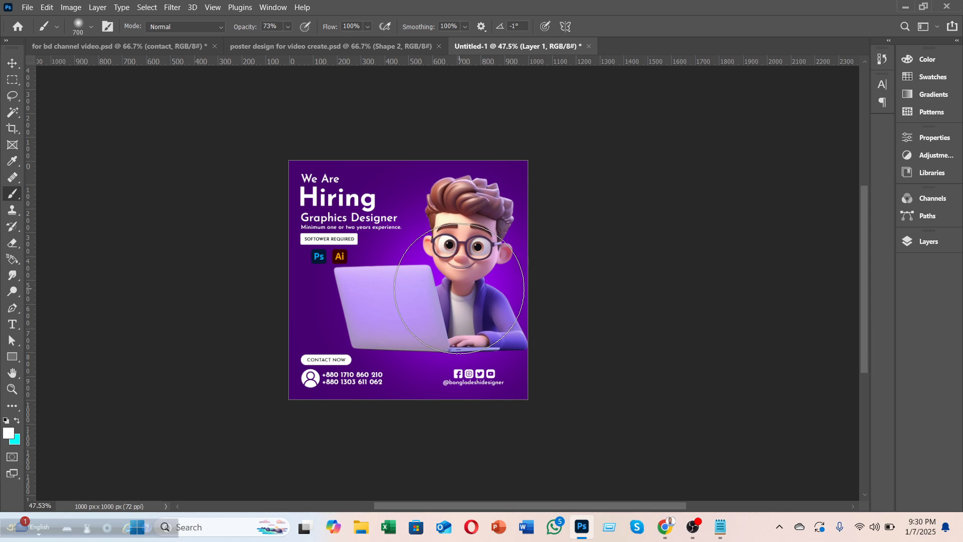
key("bracketleft")
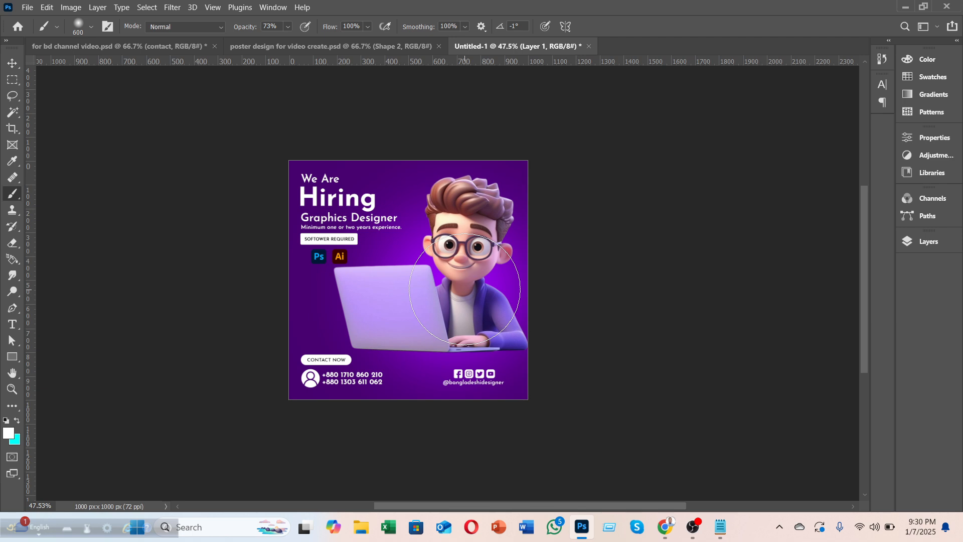
left_click(464, 290)
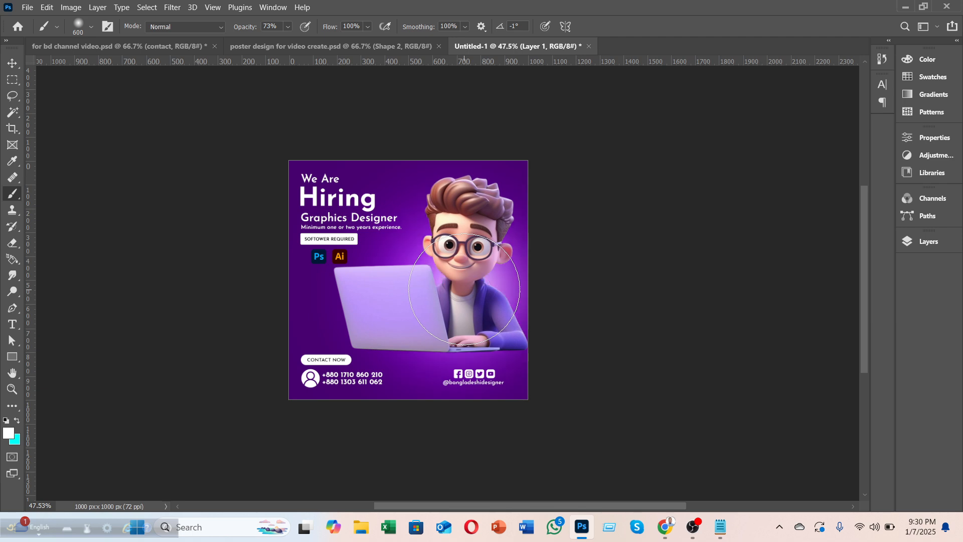
left_click(12, 63)
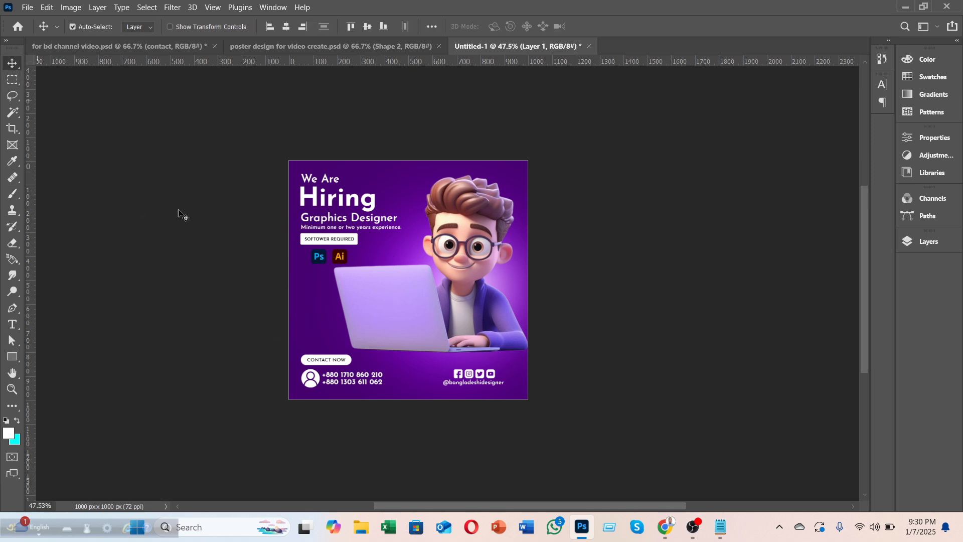
Step: Duplicate the Ps logo and apply a Gaussian Blur of about 3.4 px to the copy
scroll(212, 232, "up", 1)
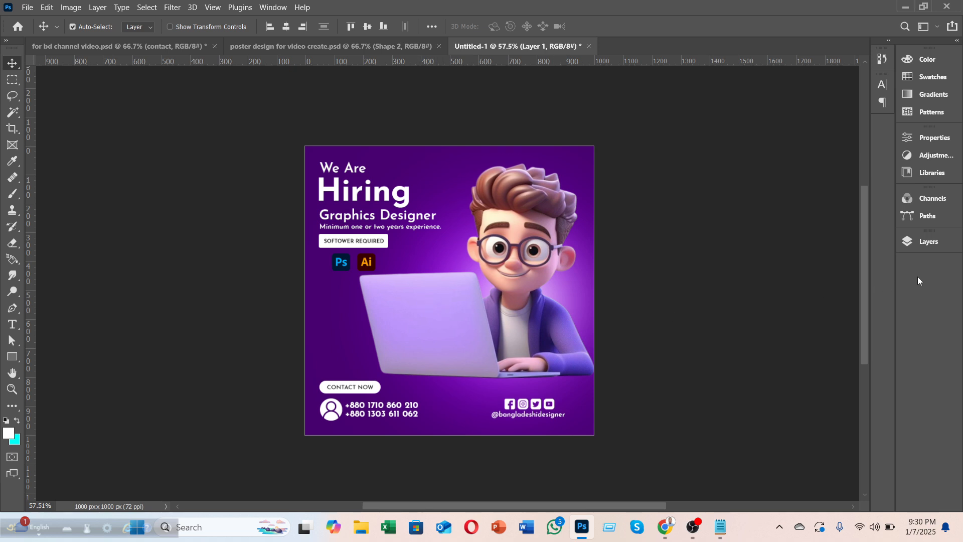
left_click(342, 262)
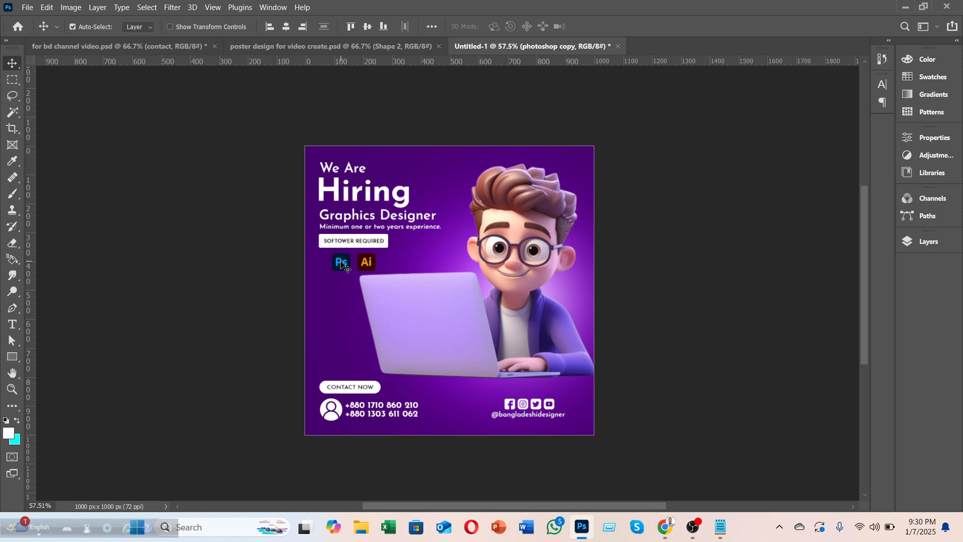
left_click_drag(327, 298, 323, 311)
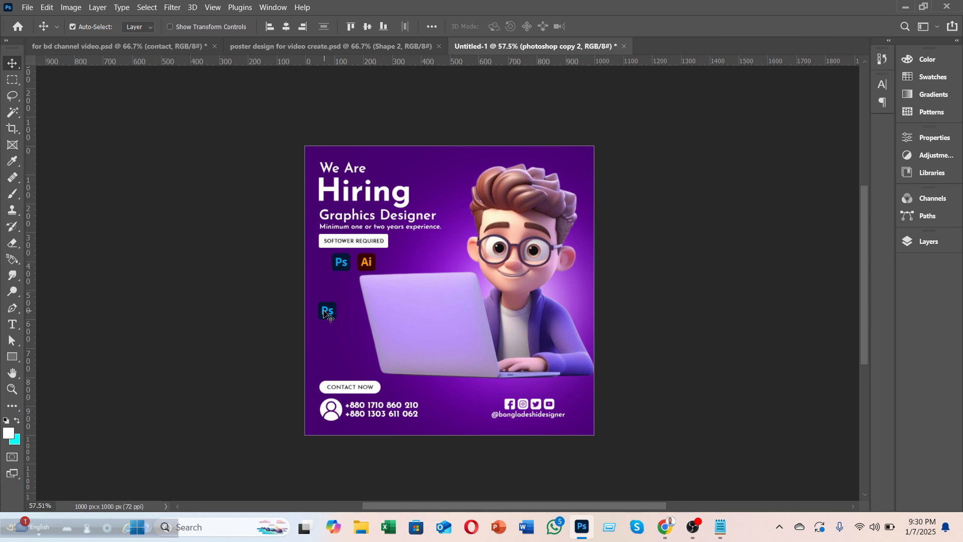
left_click(172, 7)
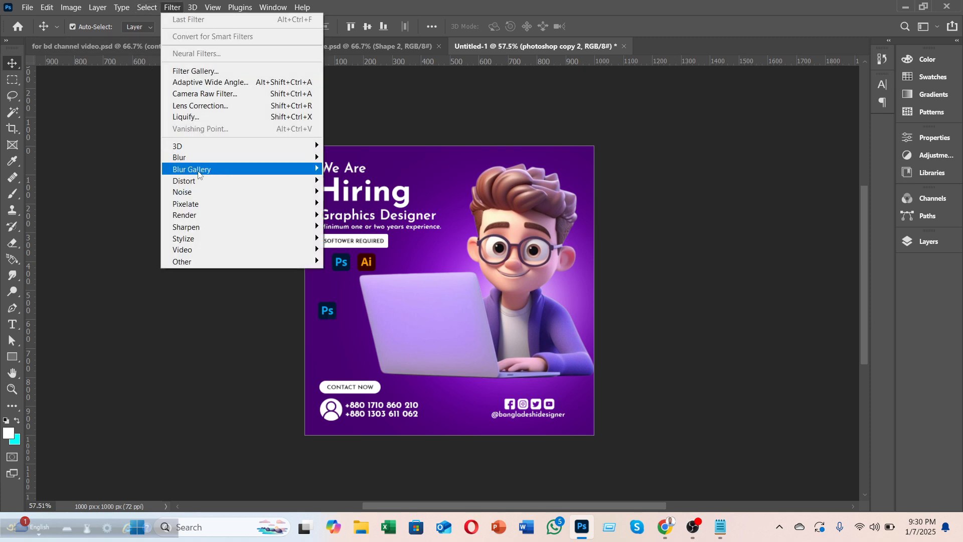
mouse_move(192, 159)
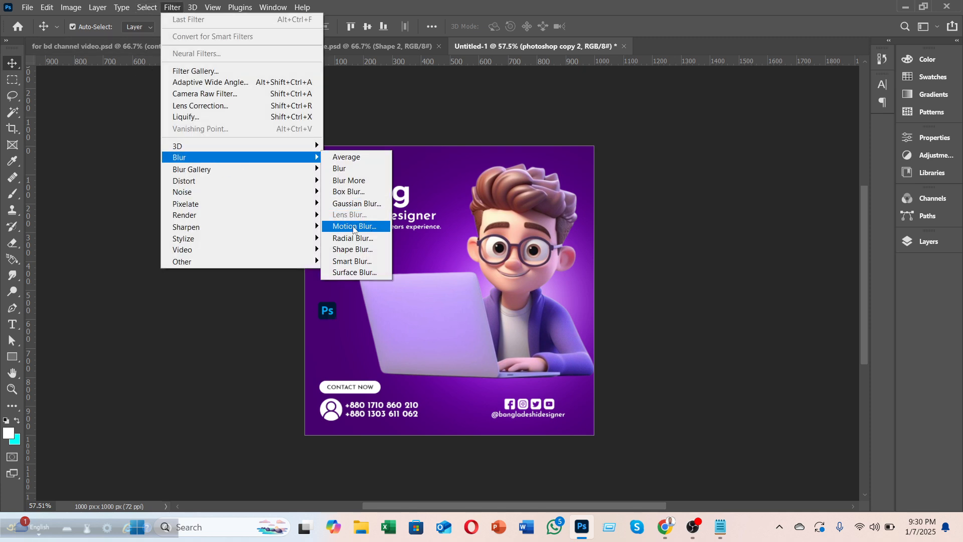
left_click(356, 204)
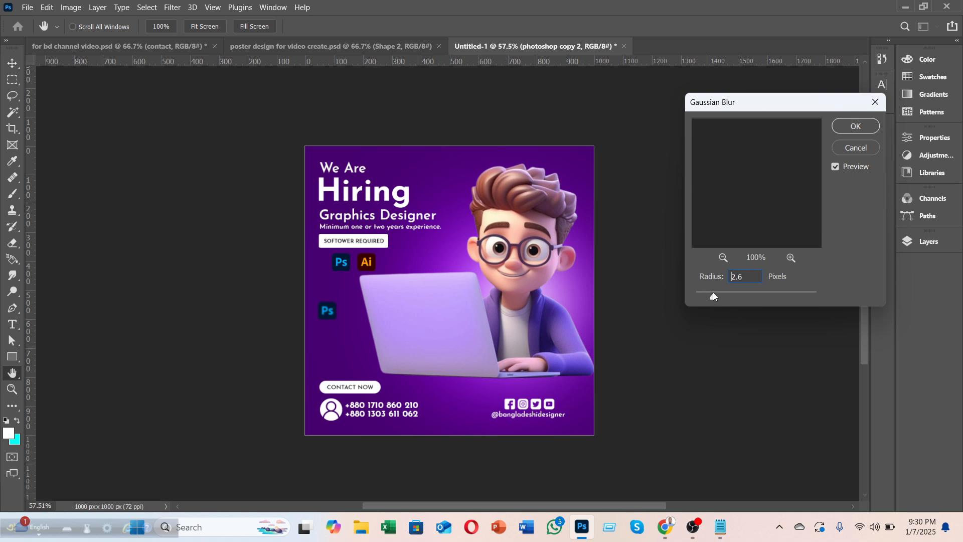
left_click(715, 296)
left_click_drag(716, 299, 718, 299)
left_click(855, 126)
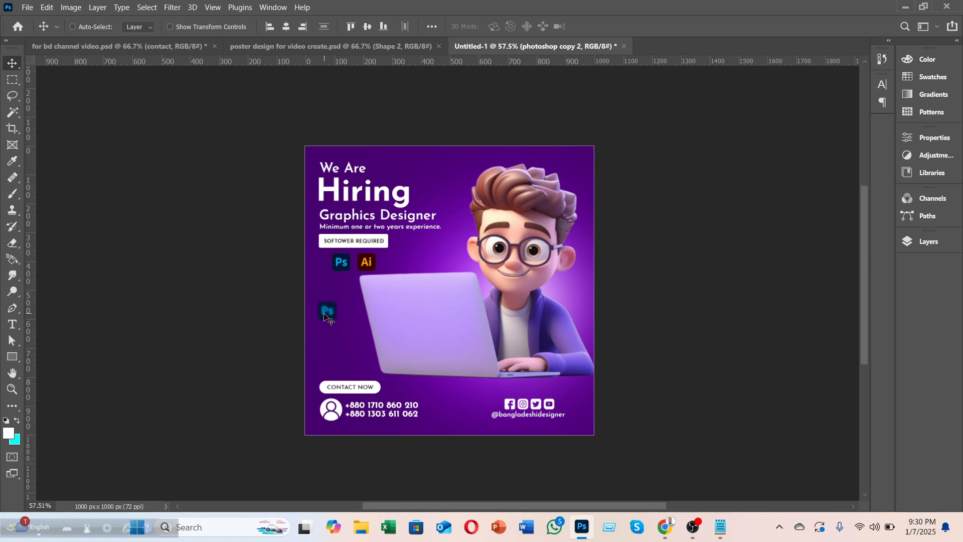
Step: Enlarge the blurred copy, raise its blur to 4.9 px, and move it top-right
key("ctrl+t")
left_click(516, 216)
mouse_move(337, 301)
left_mouse_down()
mouse_move(363, 285)
mouse_move(349, 288)
left_mouse_up()
left_click(621, 27)
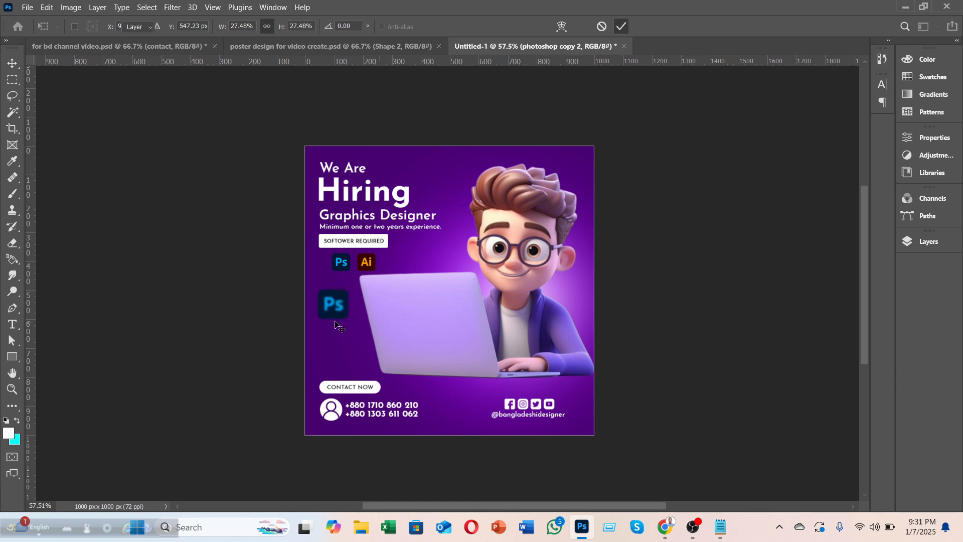
left_click(925, 242)
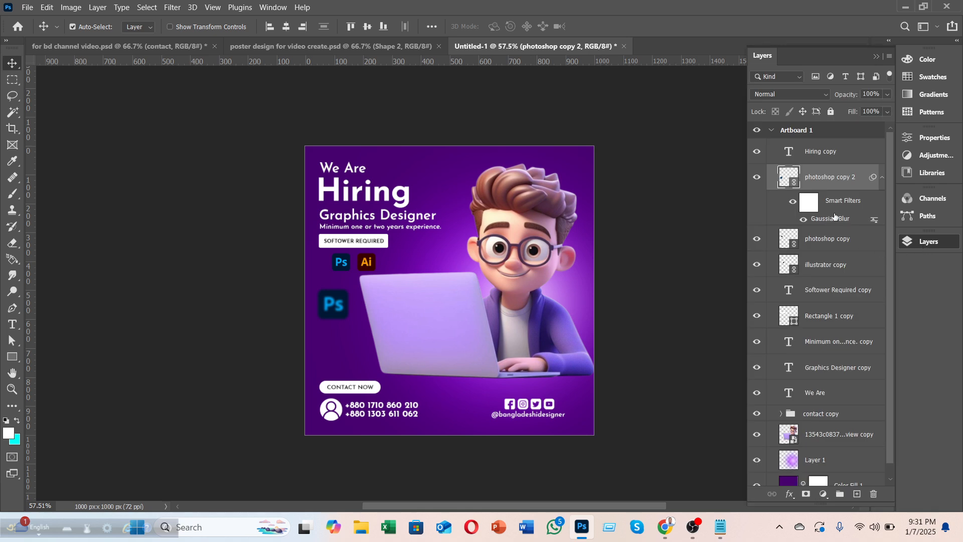
double_click(824, 219)
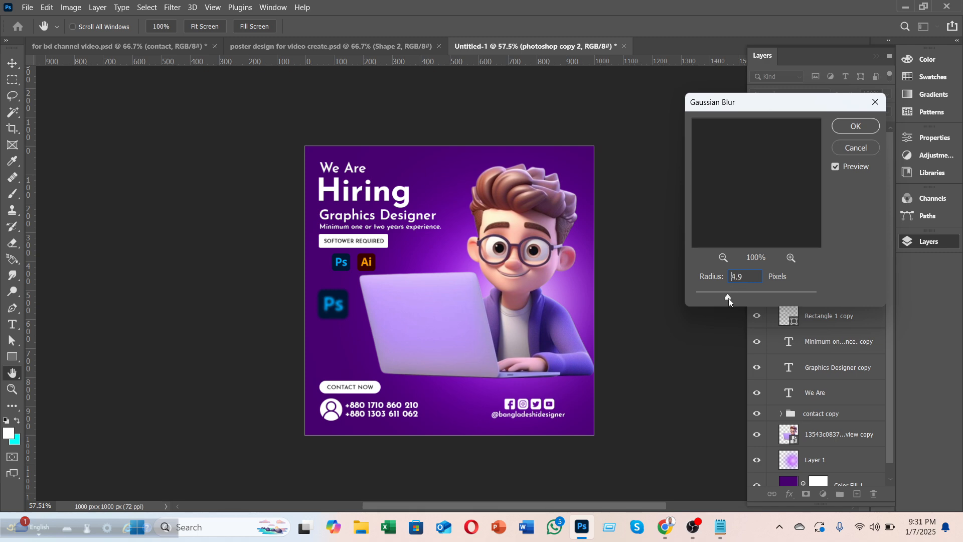
left_click(855, 126)
key("v")
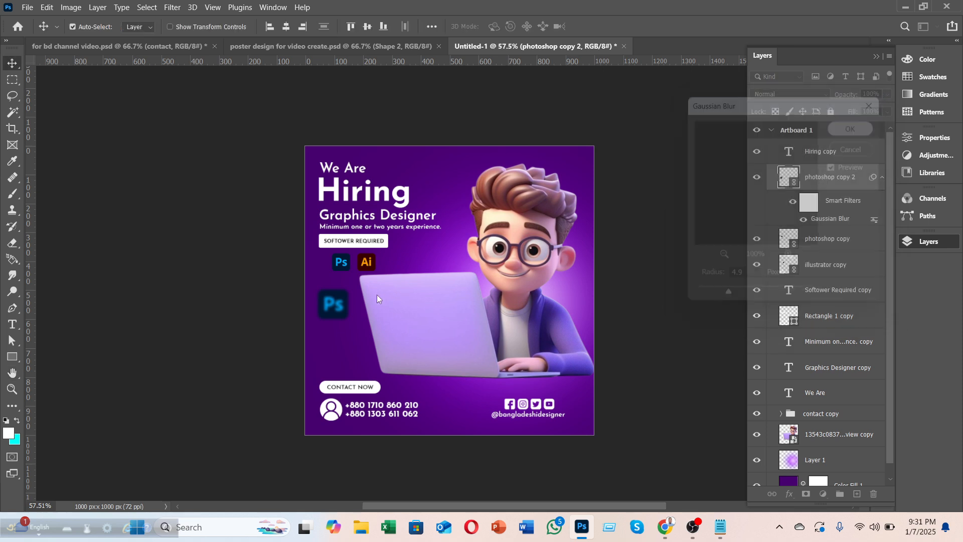
left_click_drag(336, 286, 586, 159)
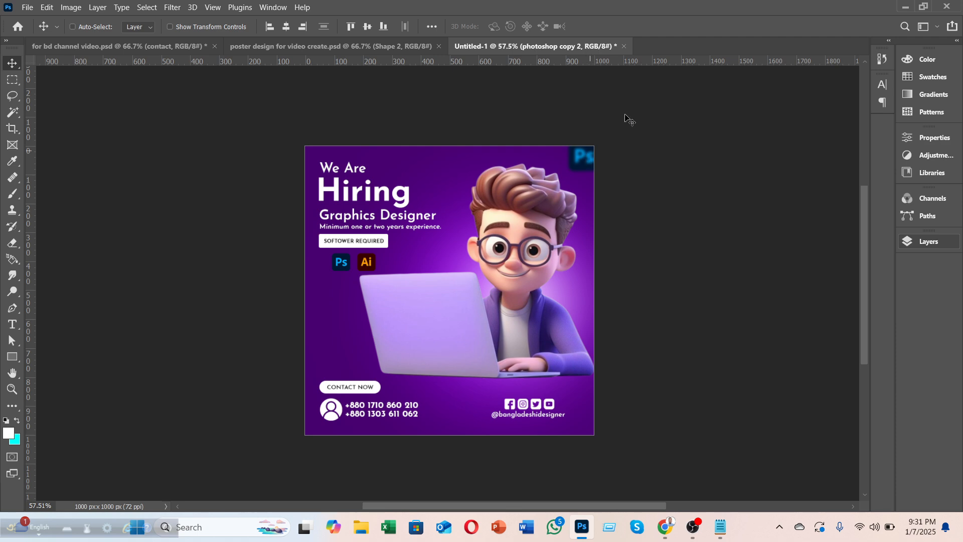
Step: Rotate the blurred Ps logo about 33° and nudge it slightly upward
key("ctrl+t")
key("Return")
left_click_drag(613, 133, 635, 141)
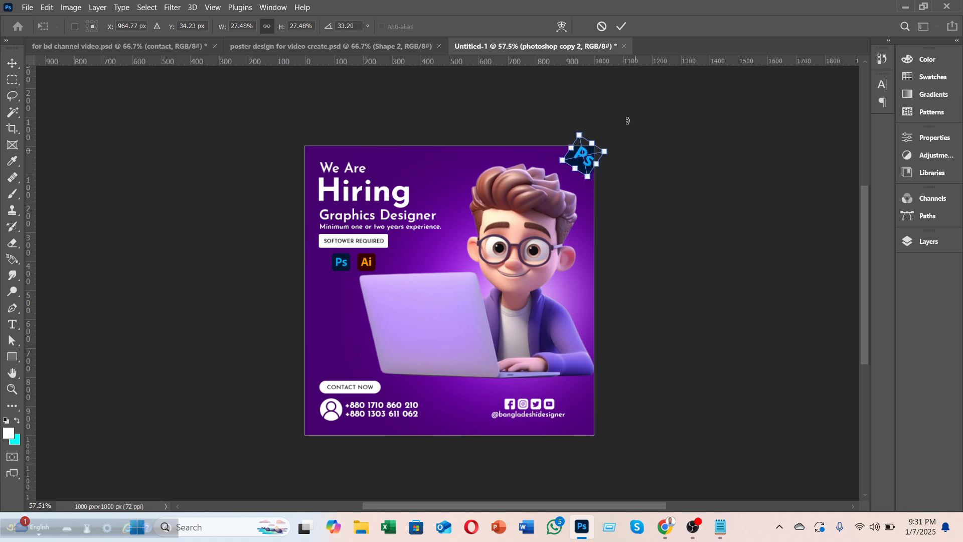
left_click(621, 26)
left_click_drag(591, 163, 590, 157)
left_click(655, 185)
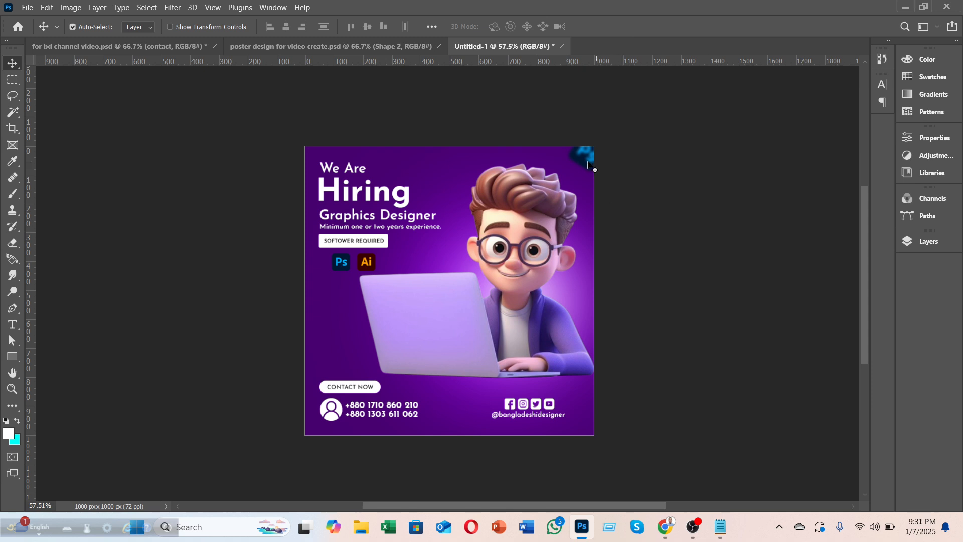
Step: Fade the photoshop copy 2 layer to about 50% opacity, then select the character layer
left_click(928, 241)
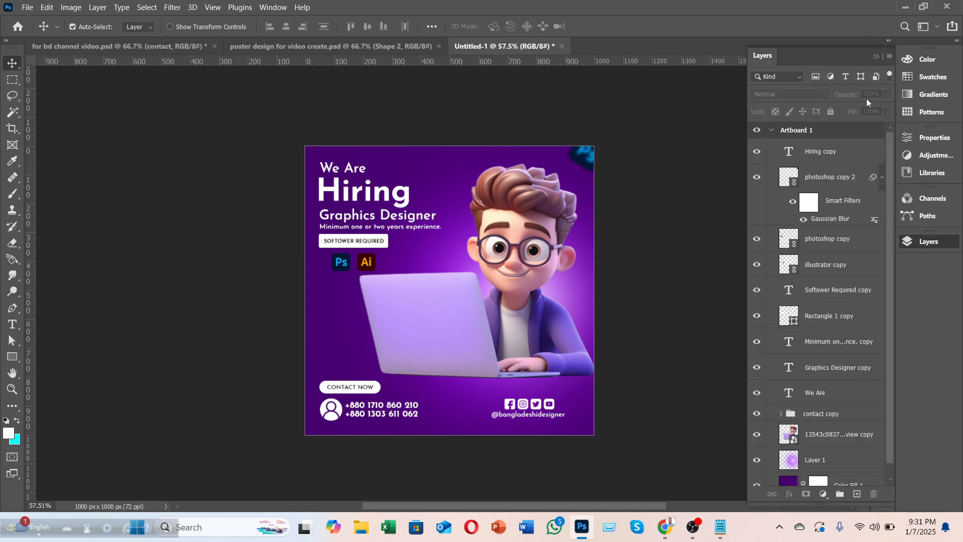
left_click(834, 184)
left_click(887, 95)
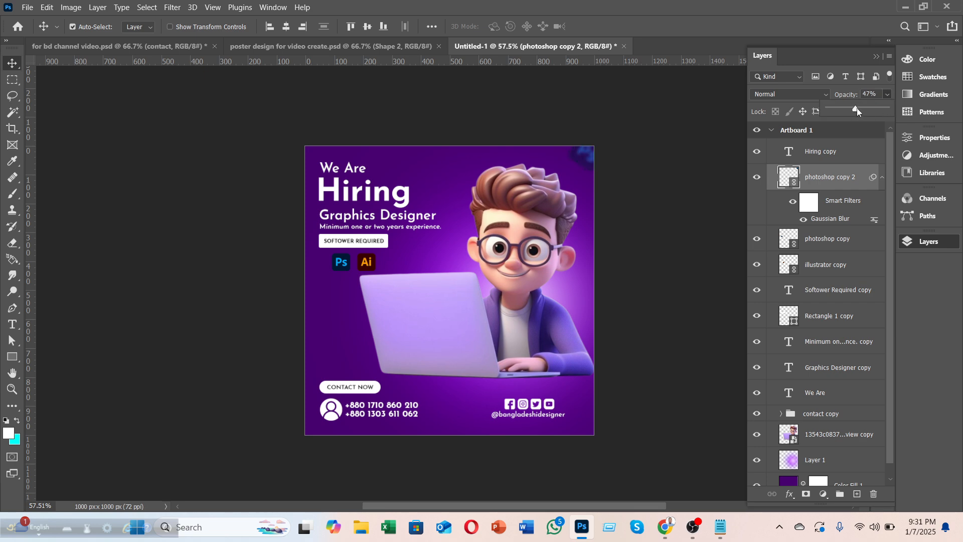
left_click_drag(856, 108, 860, 108)
left_click(692, 184)
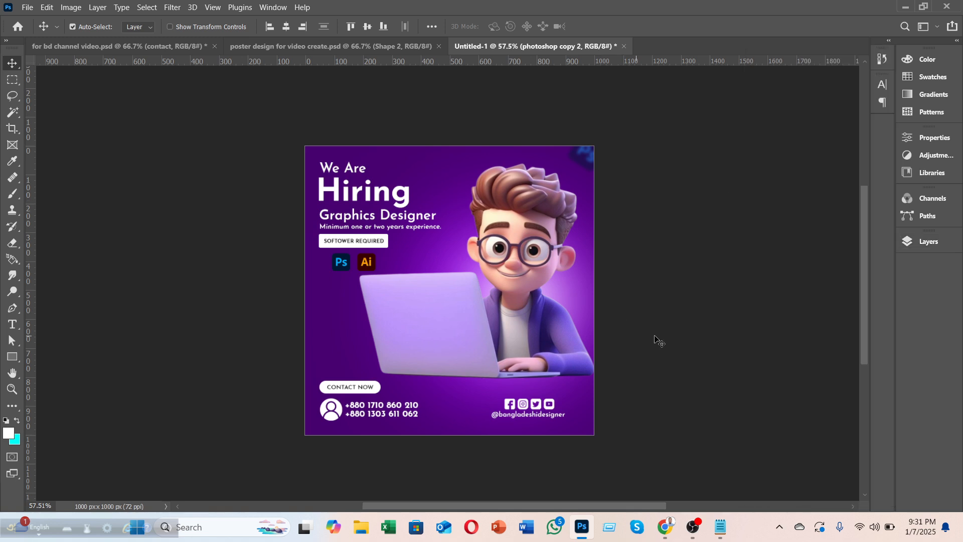
left_click(102, 315)
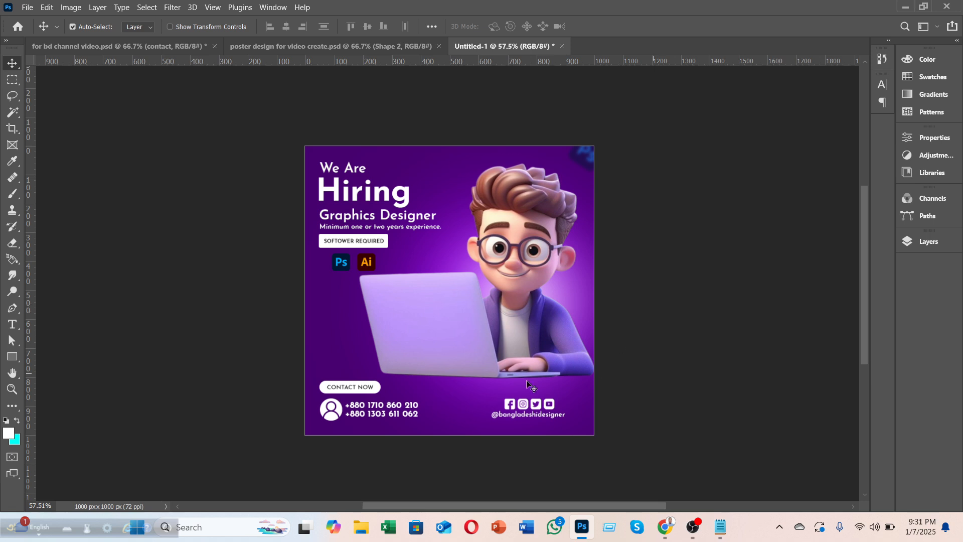
left_click(470, 362)
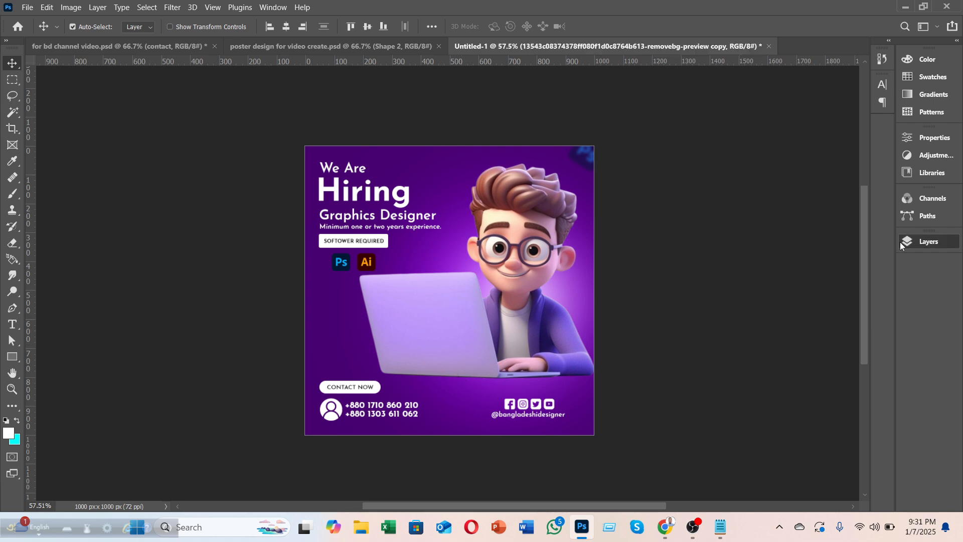
Step: Open the character layer's Blending Options and enable Drop Shadow
left_click(928, 242)
right_click(825, 436)
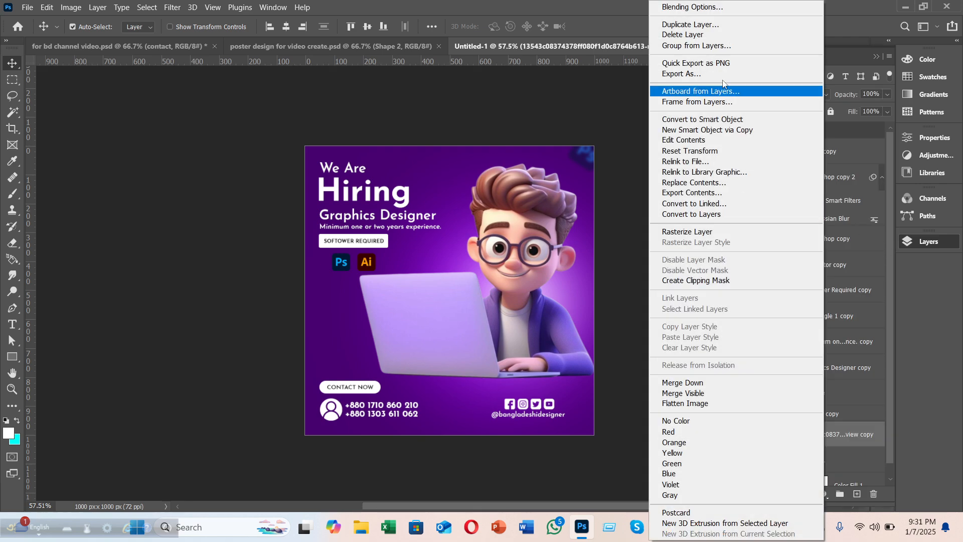
left_click(693, 7)
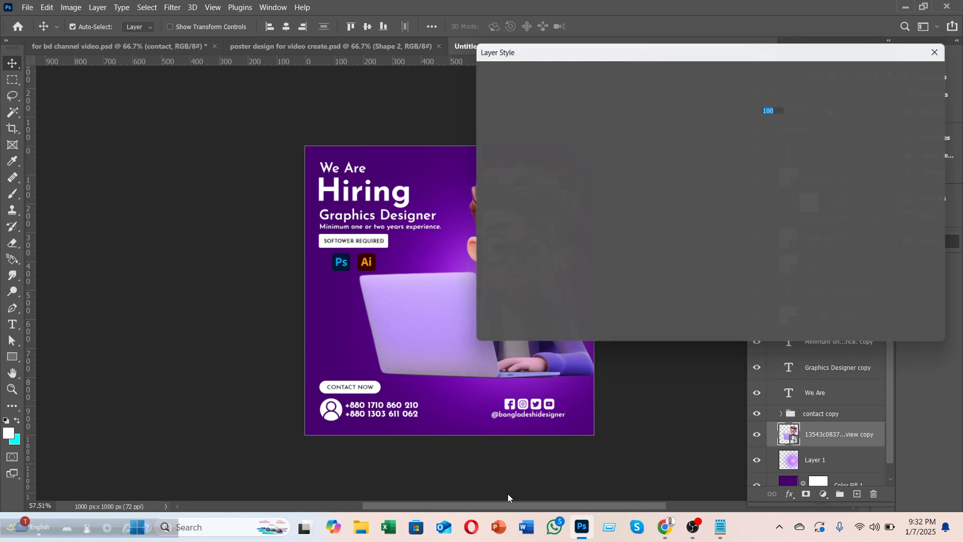
left_click_drag(472, 509, 529, 509)
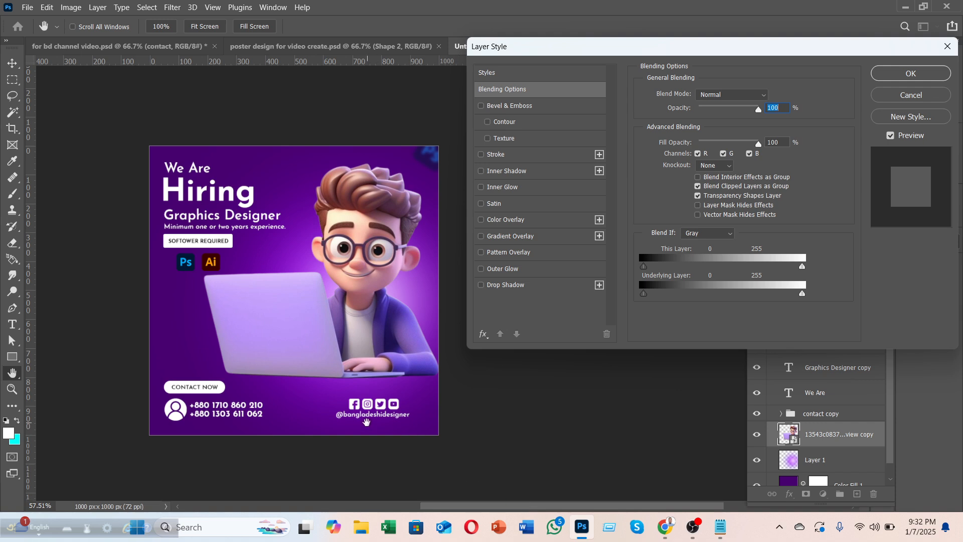
left_click(481, 286)
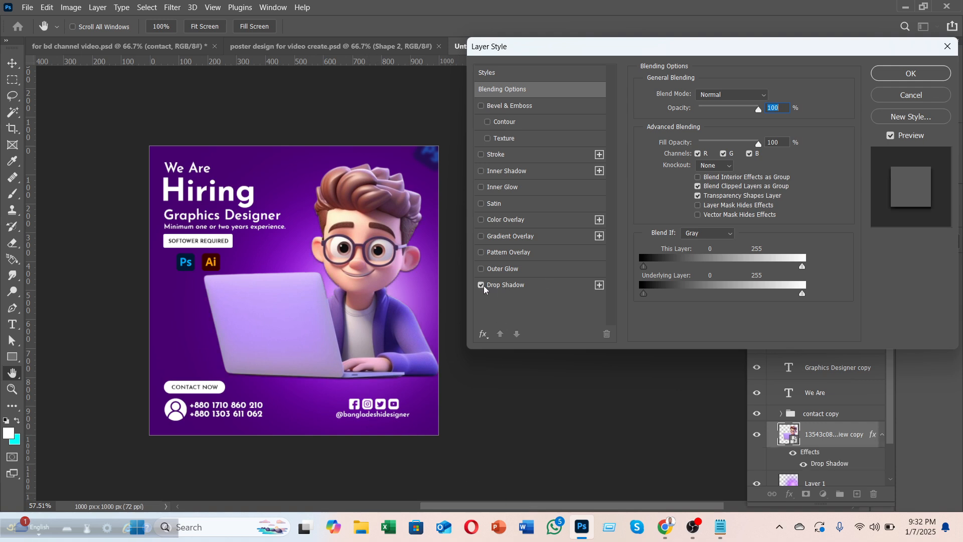
left_click(563, 290)
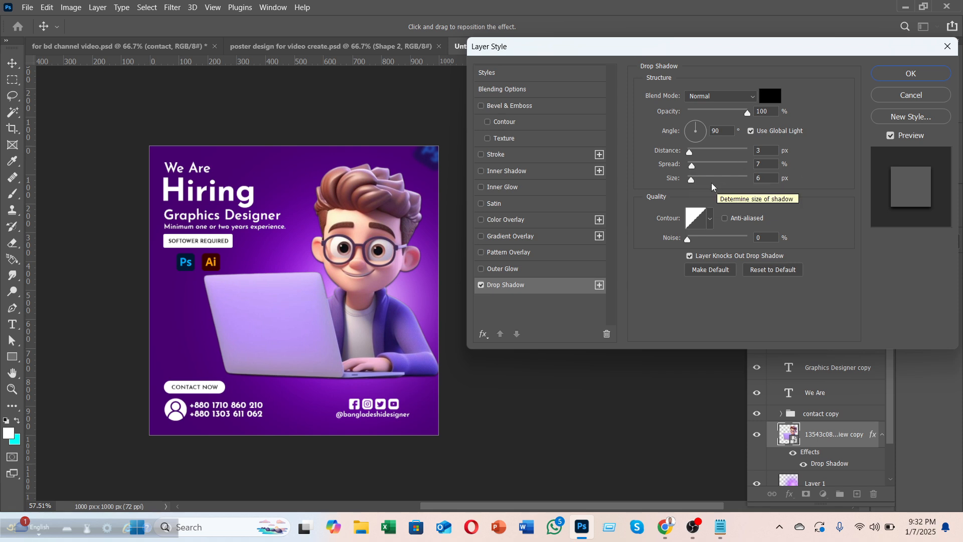
Step: Set the drop shadow to distance 4 px, spread 2%, size 4 px, opacity 49%
mouse_move(694, 182)
left_mouse_down()
mouse_move(706, 181)
mouse_move(691, 182)
left_mouse_up()
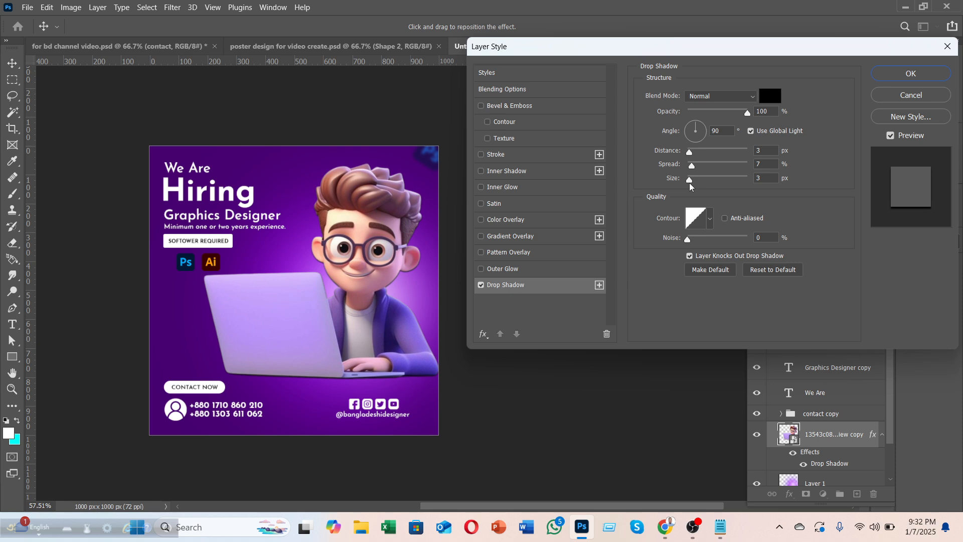
mouse_move(691, 184)
left_mouse_down()
mouse_move(709, 166)
mouse_move(772, 173)
mouse_move(688, 167)
left_mouse_up()
left_click(689, 167)
mouse_move(690, 153)
left_mouse_down()
mouse_move(709, 153)
mouse_move(675, 155)
mouse_move(733, 158)
mouse_move(691, 160)
left_mouse_up()
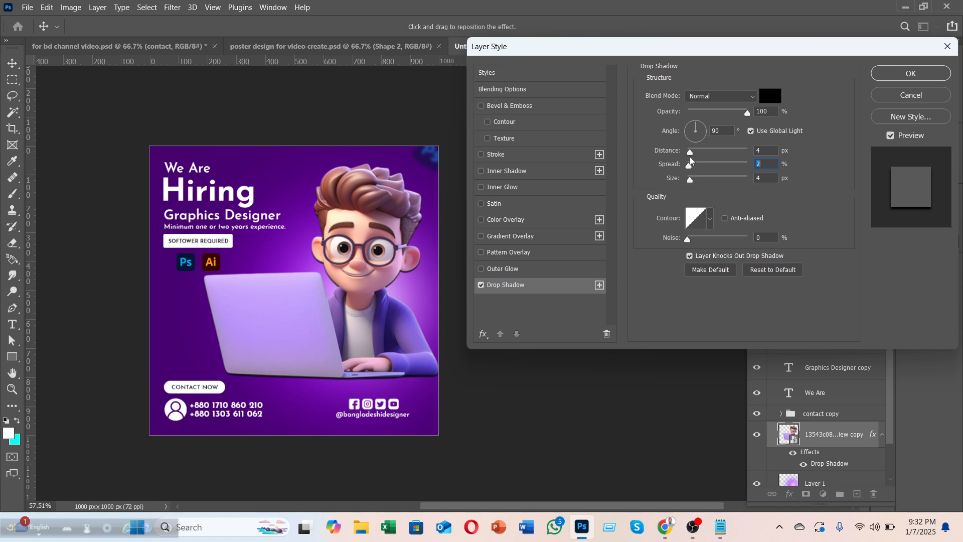
left_click_drag(690, 162, 688, 161)
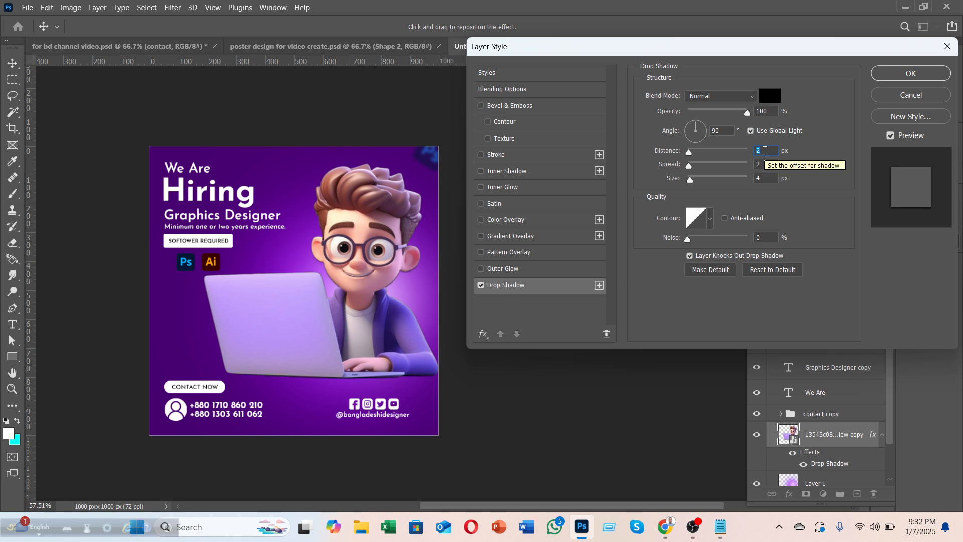
left_click(727, 111)
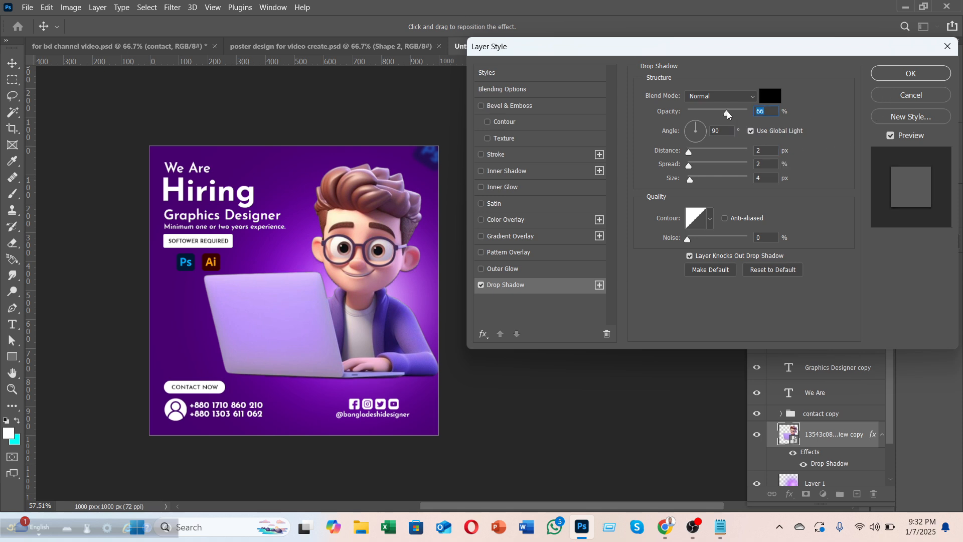
left_click(690, 153)
left_click(717, 109)
left_click(906, 75)
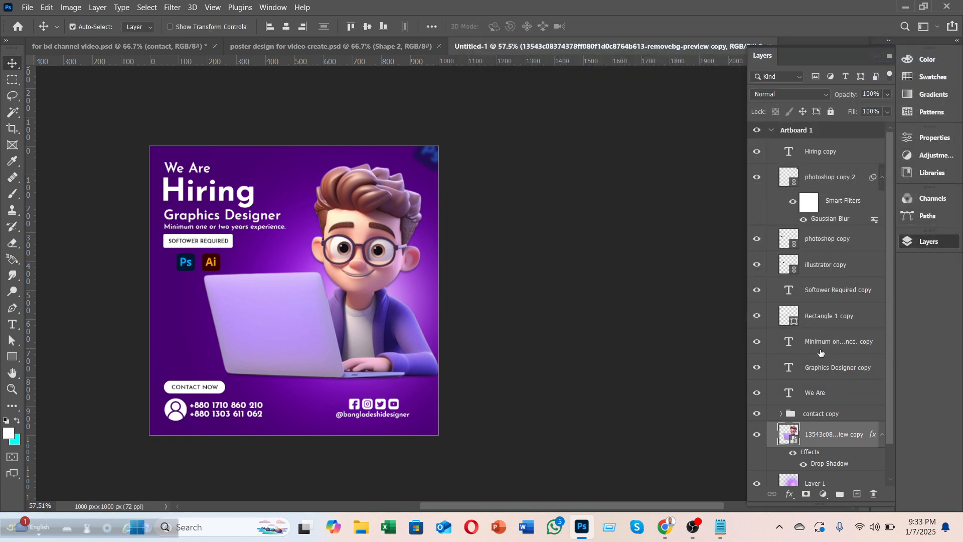
Step: Add a layer mask to the character and try erasing the face, then undo
scroll(821, 354, "down", 2)
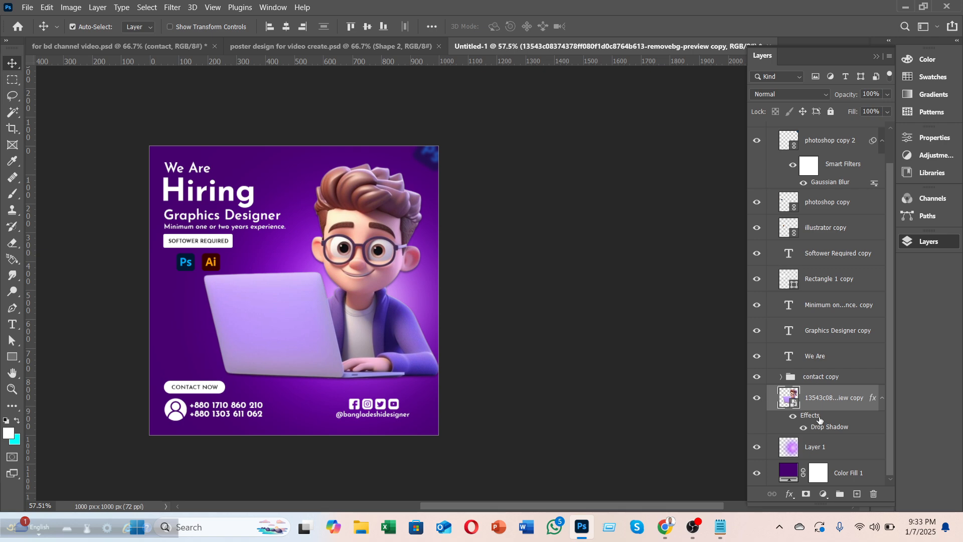
left_click(805, 494)
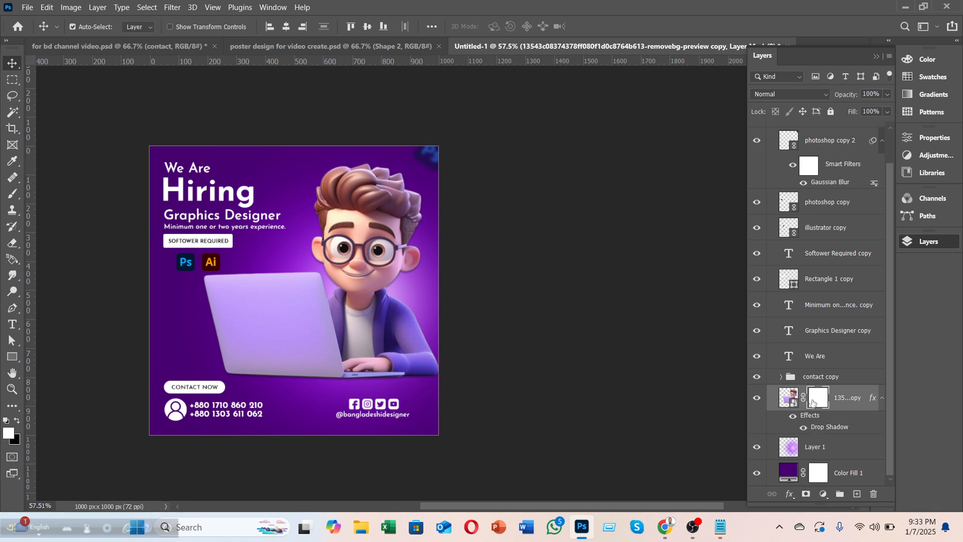
left_click(11, 246)
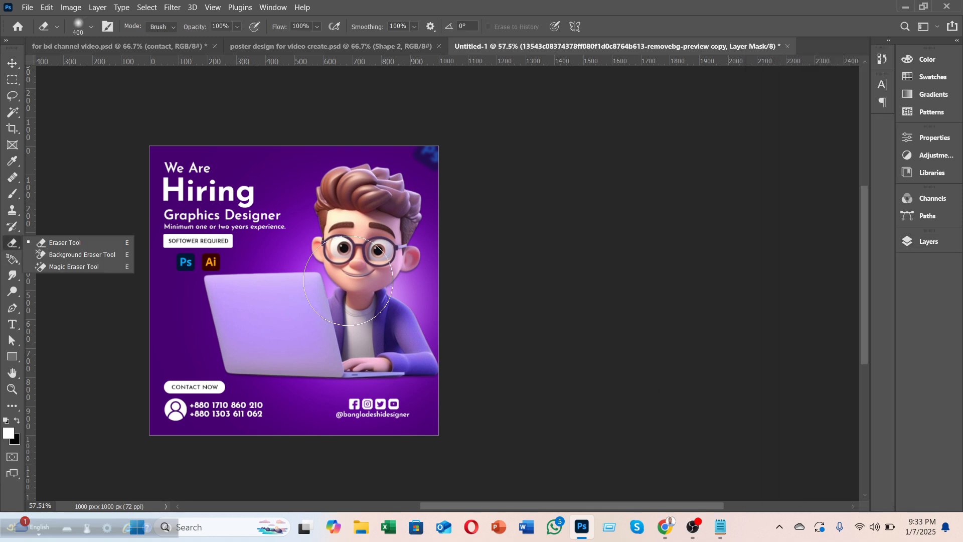
left_click(347, 246)
left_click_drag(347, 246, 354, 251)
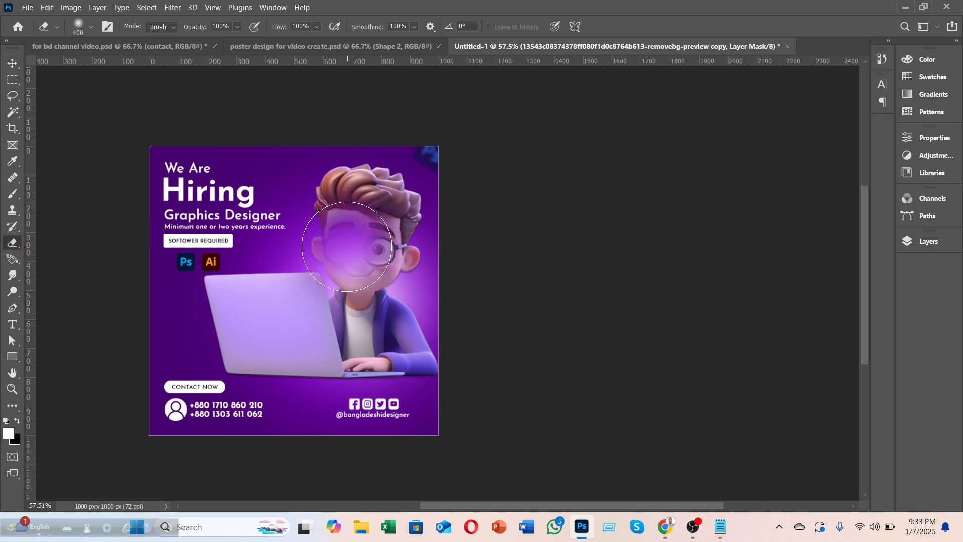
key("ctrl+z")
Step: Erase near the left eye, then undo back to remove the mask and drop shadow
key("ctrl+z")
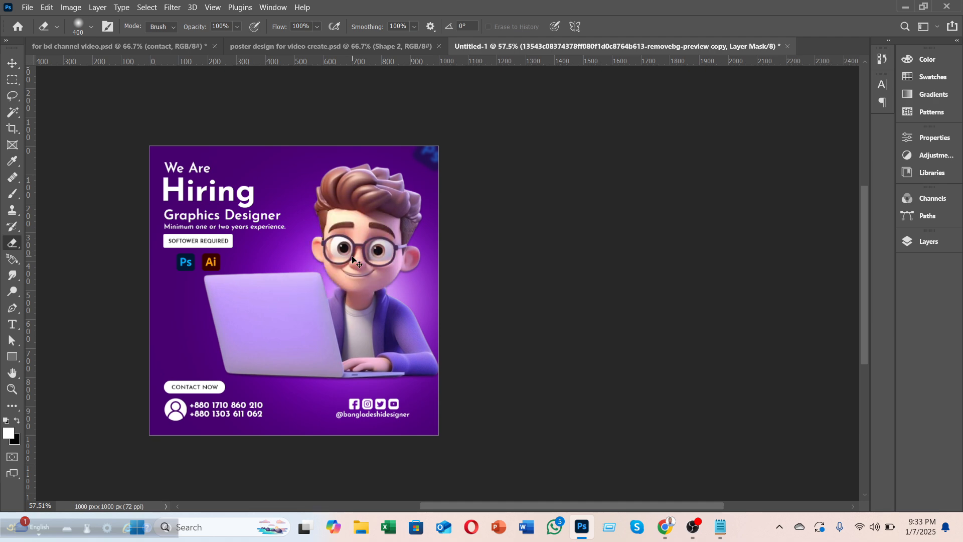
left_click(18, 424)
left_click(17, 420)
mouse_move(343, 230)
left_mouse_down()
mouse_move(332, 210)
mouse_move(331, 237)
left_mouse_up()
key("ctrl+z")
key("ctrl+z")
left_click(909, 243)
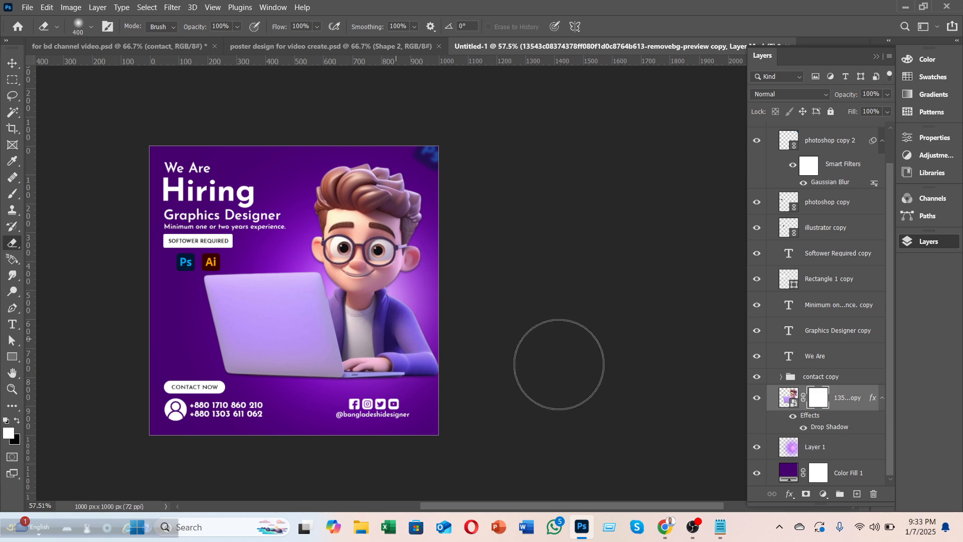
key("ctrl+z")
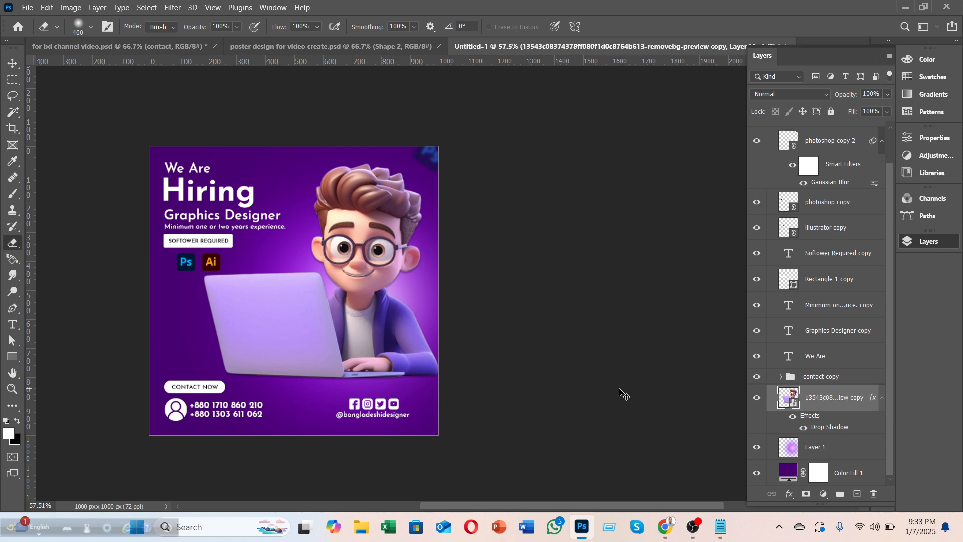
key("ctrl+z")
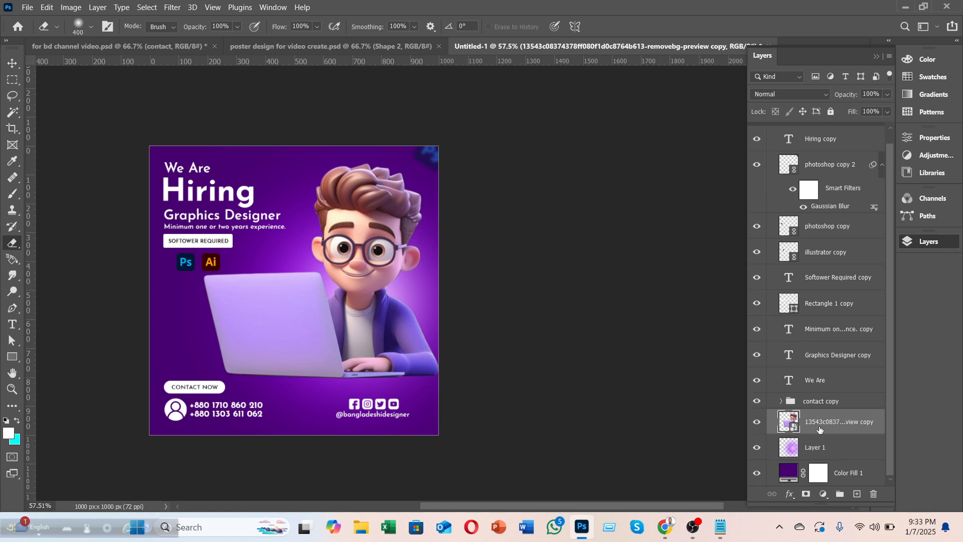
Step: Duplicate the character layer with Ctrl+J and toggle both copies' visibility to compare
key("ctrl+j")
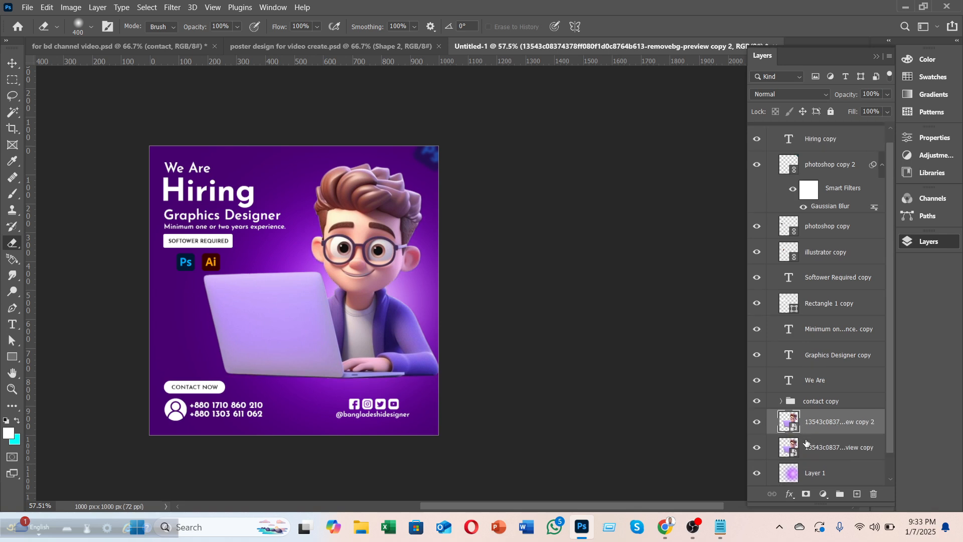
left_click(757, 421)
left_click(756, 448)
left_click(757, 447)
left_click(756, 422)
Step: Give the original character layer a black Color Overlay at 63% opacity
right_click(827, 451)
left_click(701, 9)
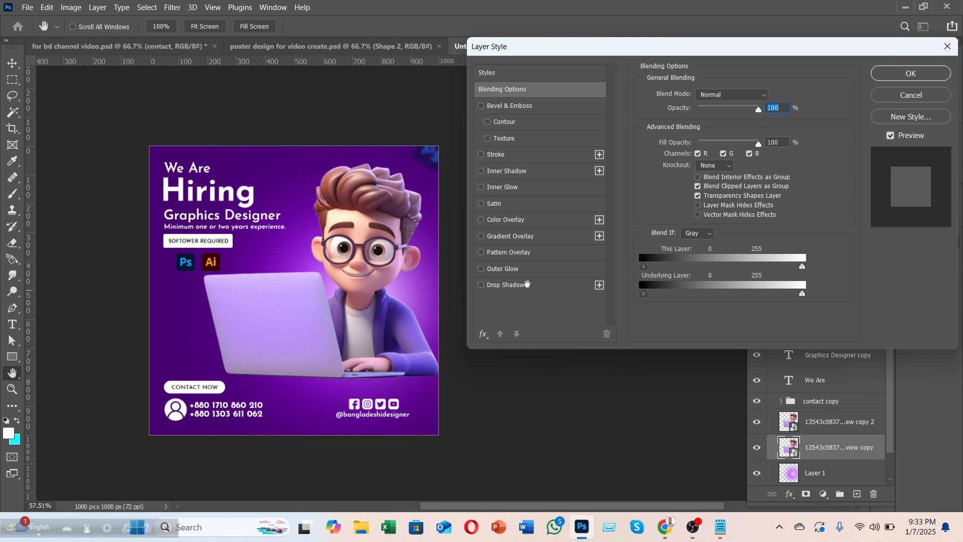
left_click(481, 220)
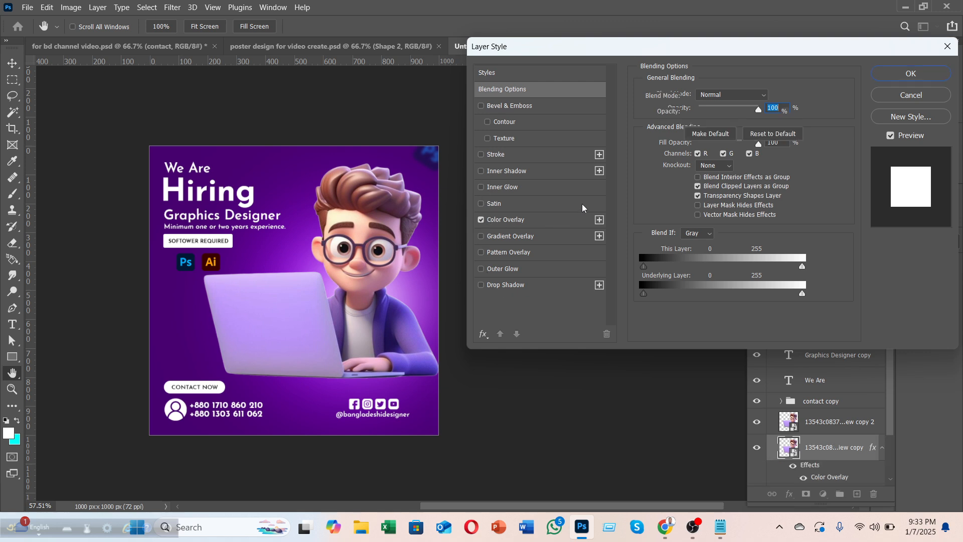
left_click(559, 222)
left_click(770, 95)
left_click(632, 291)
left_click(914, 129)
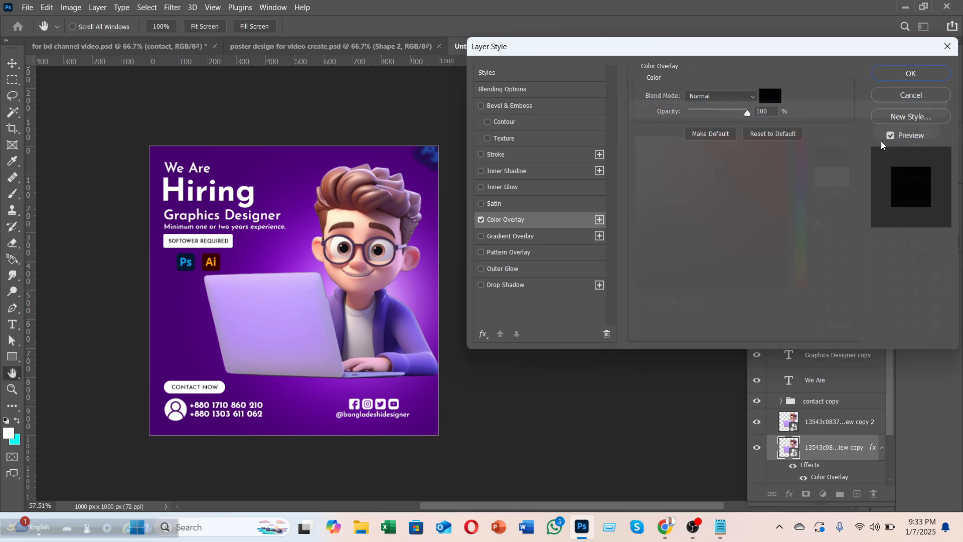
mouse_move(733, 111)
left_mouse_down()
mouse_move(754, 111)
mouse_move(726, 111)
left_mouse_up()
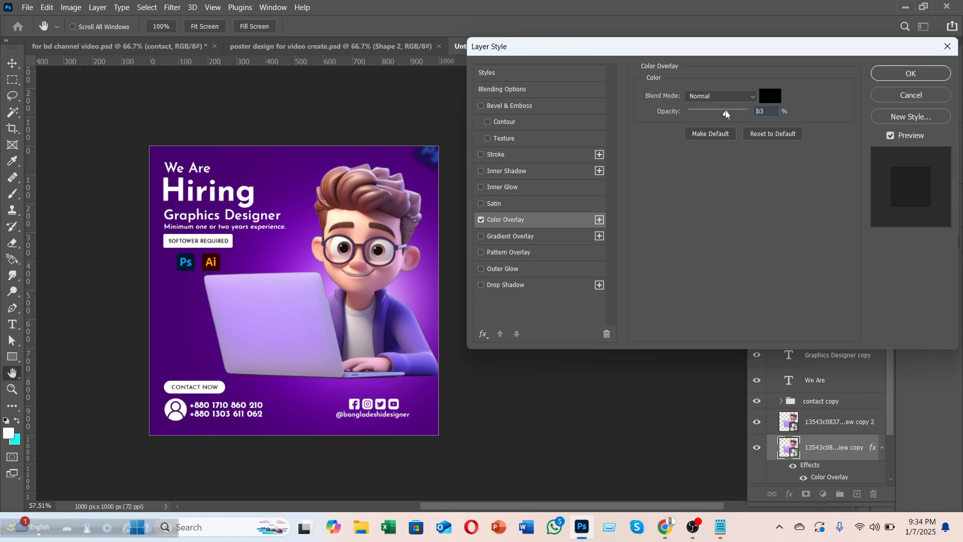
left_click(911, 73)
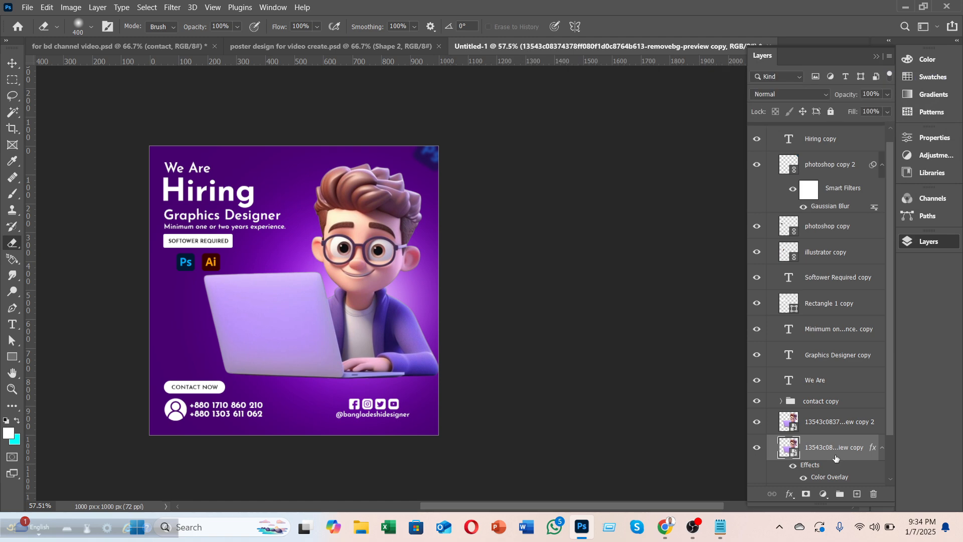
Step: Toggle the bright character copy to compare with the darkened one, then zoom in on the laptop
left_click(757, 421)
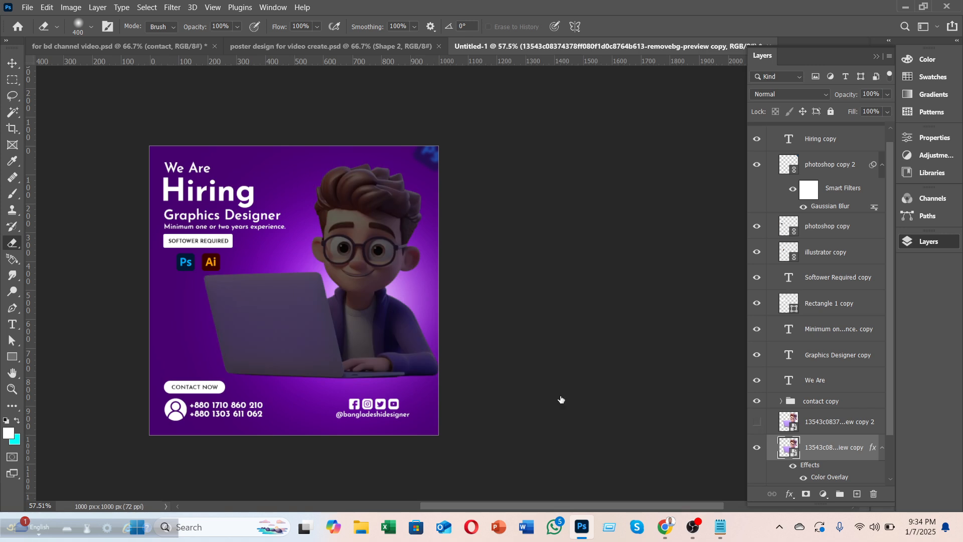
left_click(758, 422)
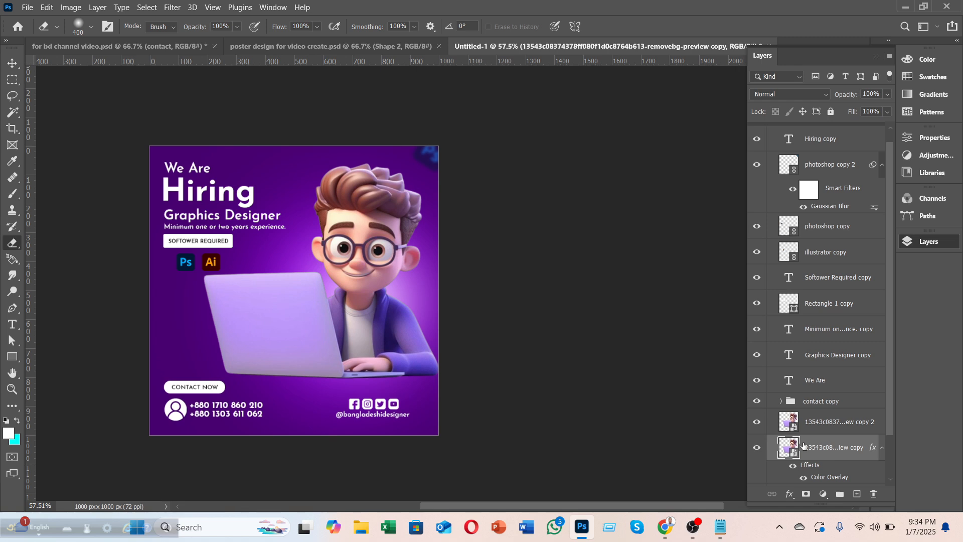
key("v")
key("F7")
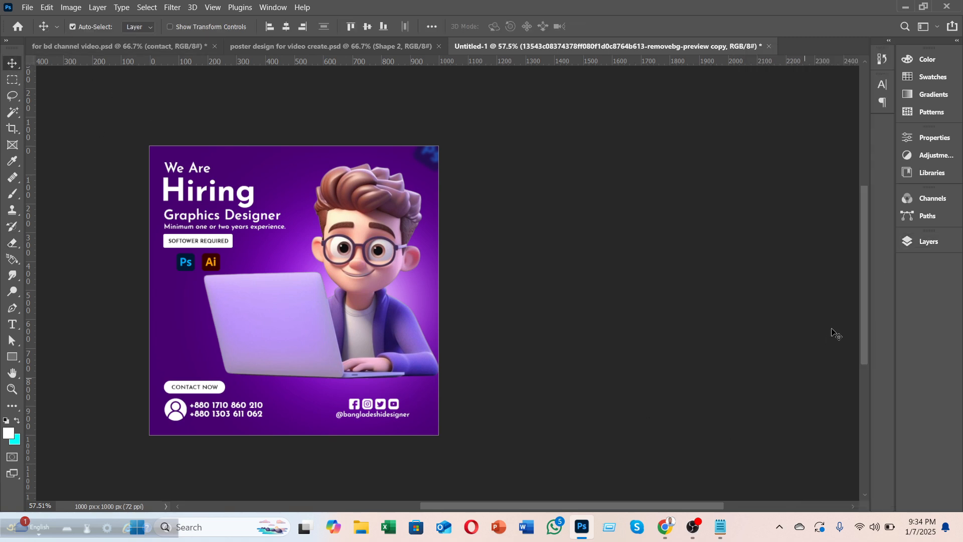
left_click(927, 242)
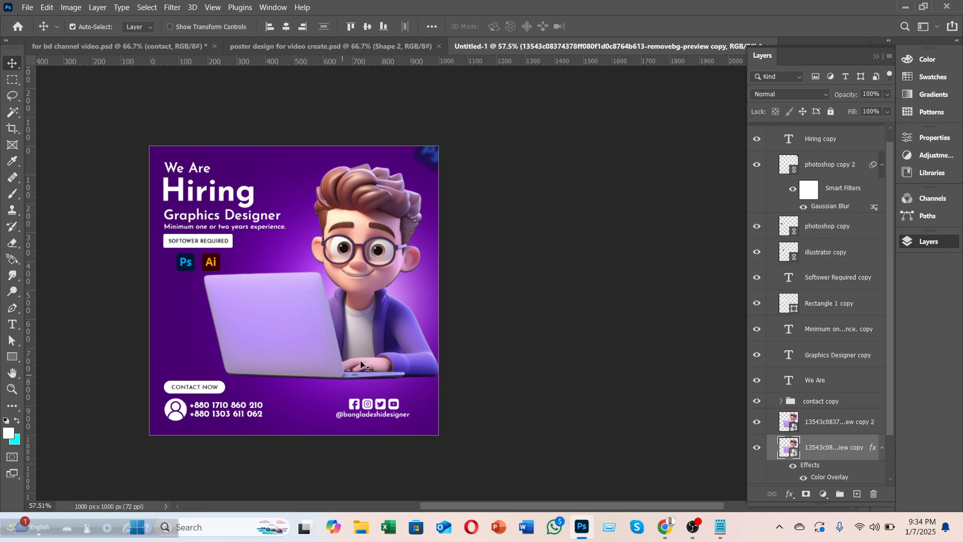
scroll(334, 296, "up", 5)
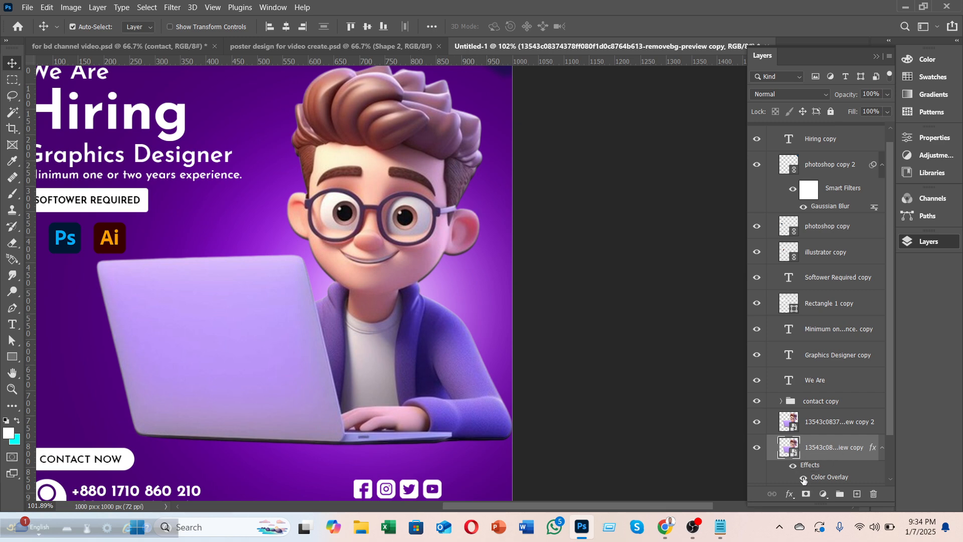
Step: Add a layer mask to the darkened character copy and pick the Hard Round 400 px brush
left_click(806, 494)
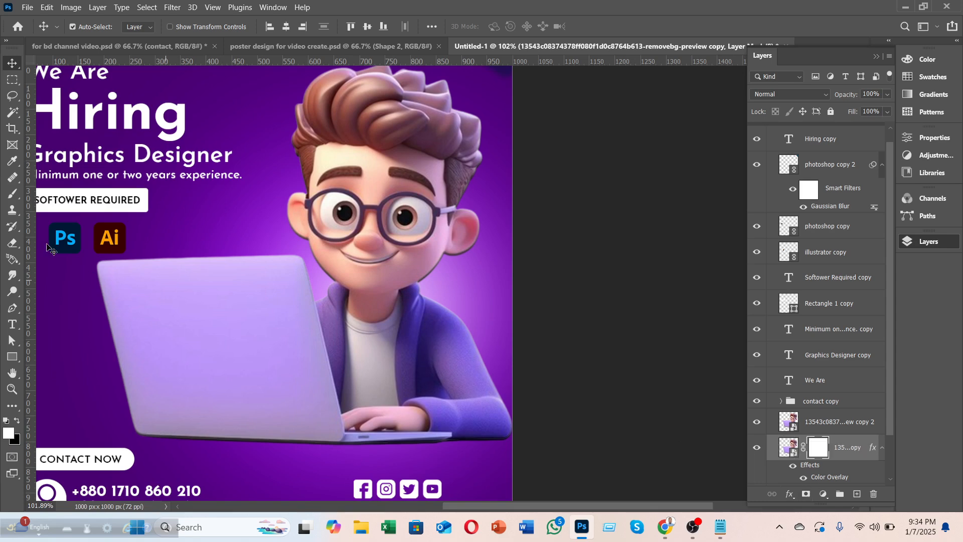
left_click(13, 243)
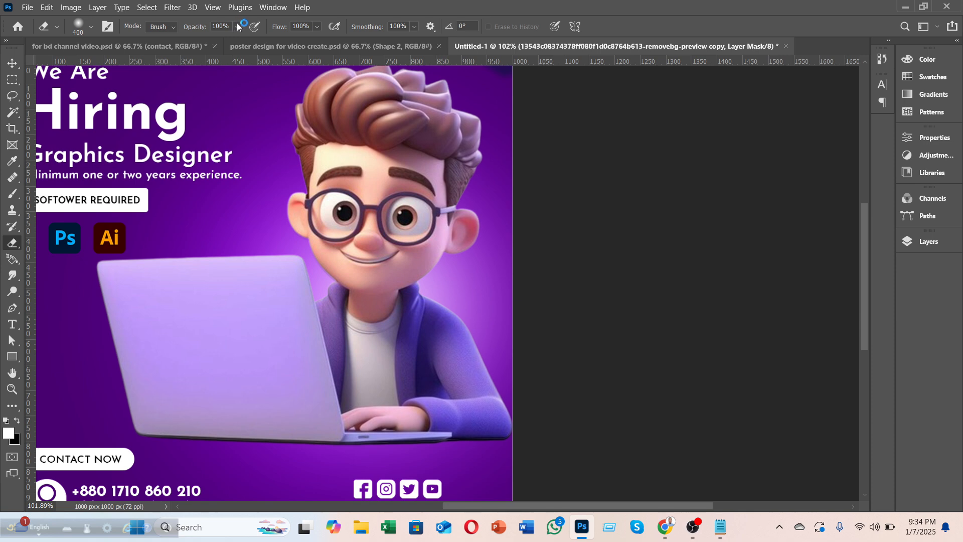
left_click(78, 26)
left_click(88, 217)
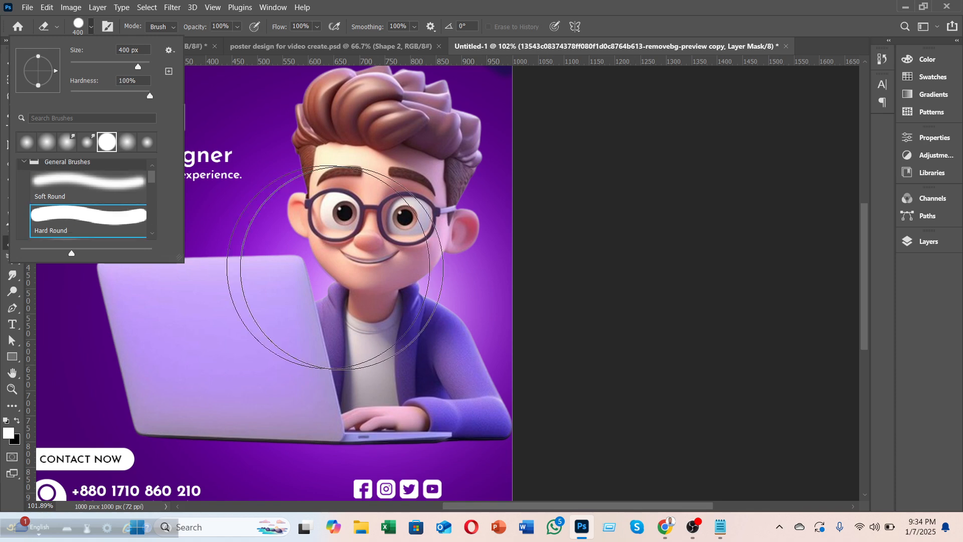
left_click(331, 203)
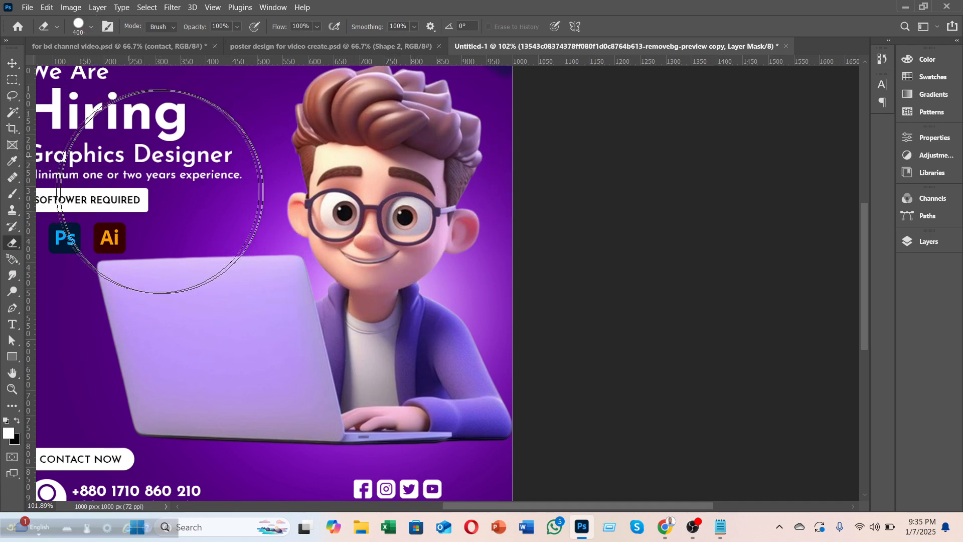
Step: Try erasing on the mask, dismiss the history eraser error, and shrink the eraser to 200
left_click(204, 208, "alt")
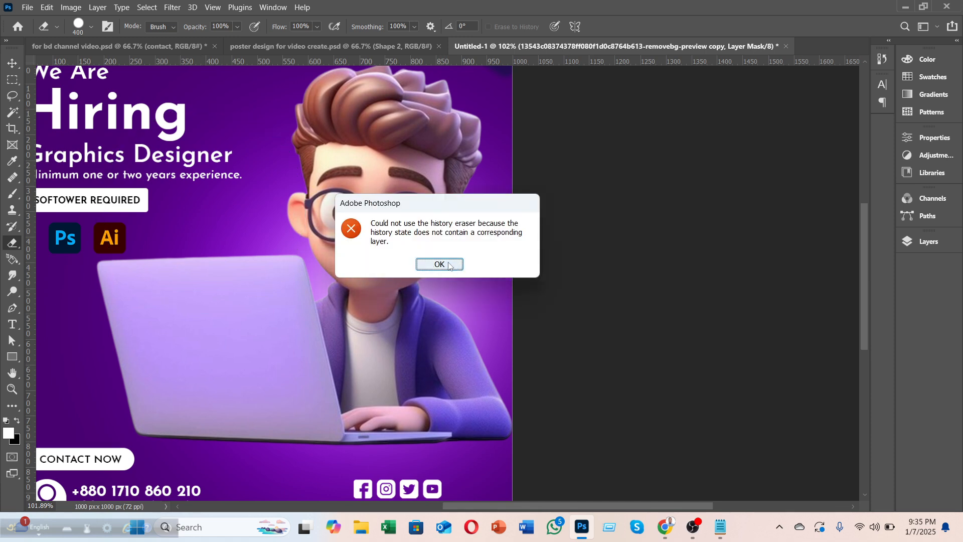
left_click(449, 266)
key("bracketleft")
key("bracketleft")
key("bracketleft")
key("bracketleft")
key("bracketleft")
key("bracketleft")
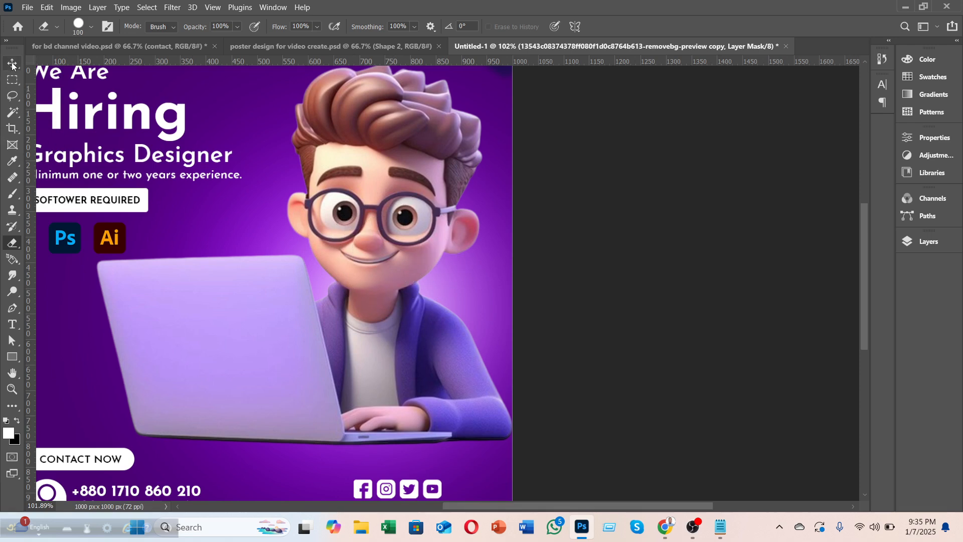
left_click(12, 65)
Step: Hide and re-show the character copy layer to compare, then select Layer 1
scroll(354, 232, "down", 4)
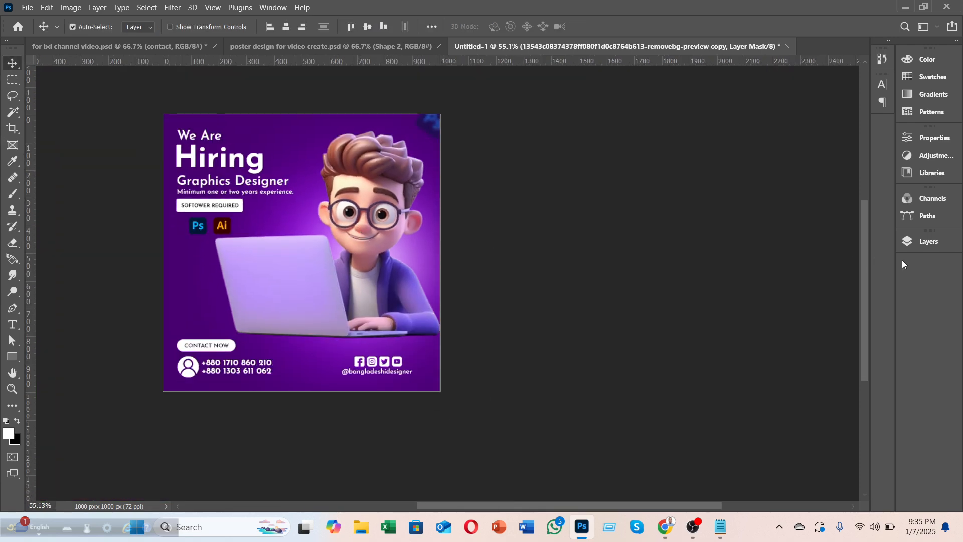
left_click(903, 243)
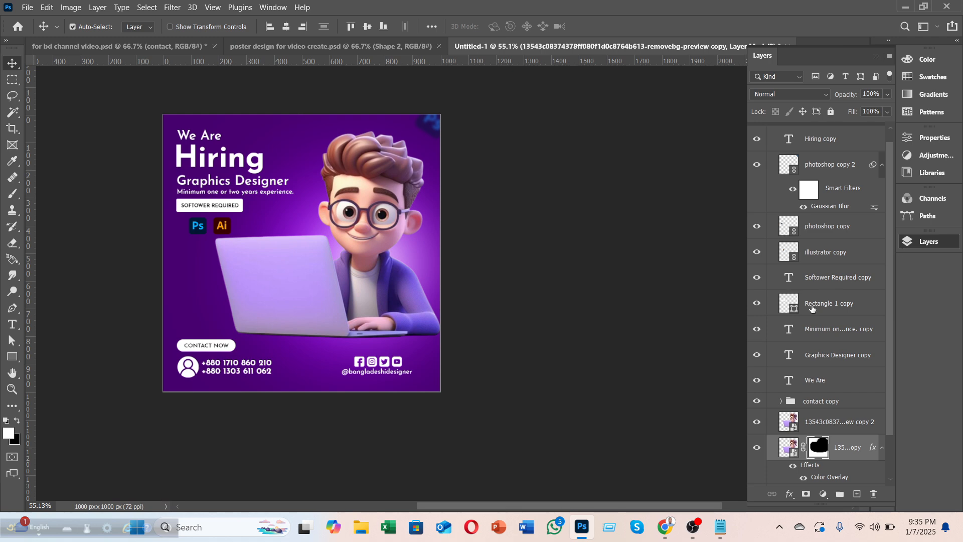
left_click(757, 425)
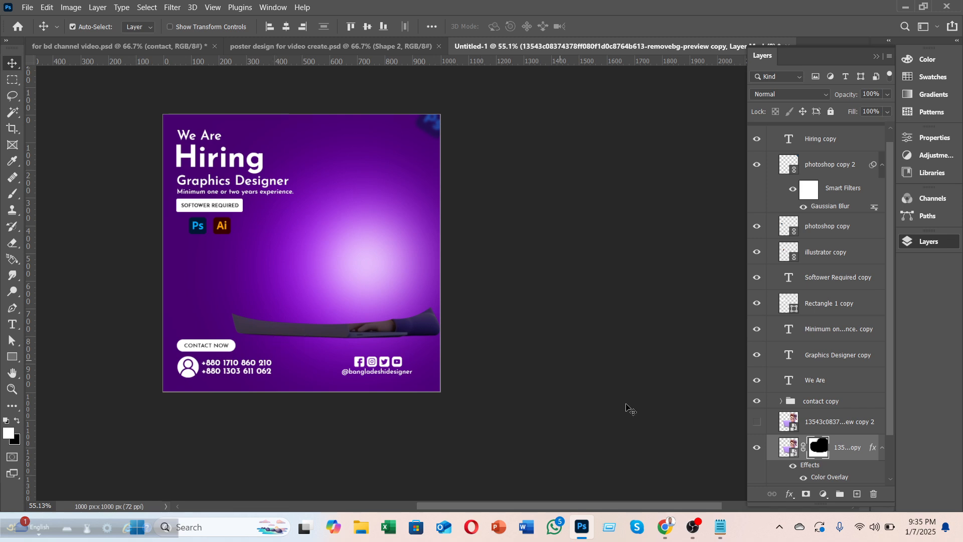
left_click(757, 424)
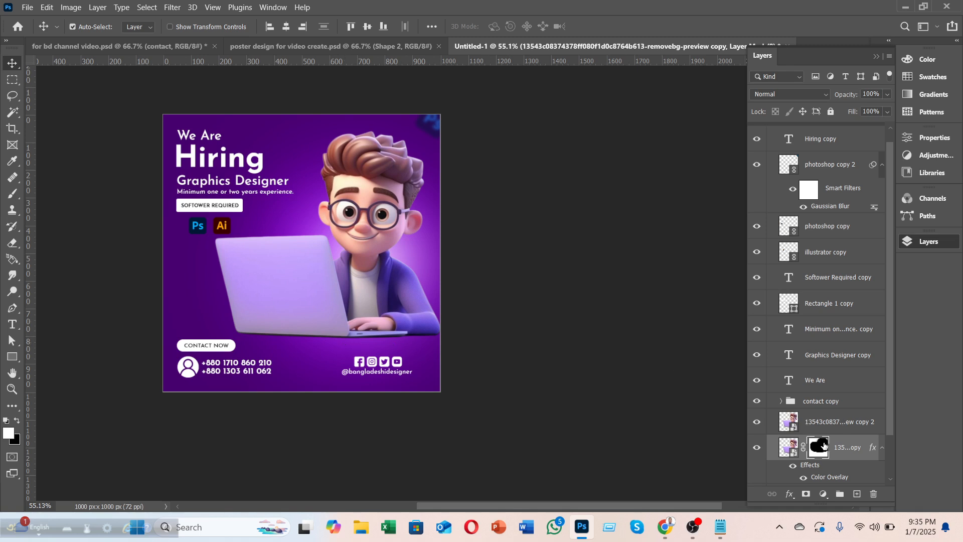
scroll(854, 449, "down", 2)
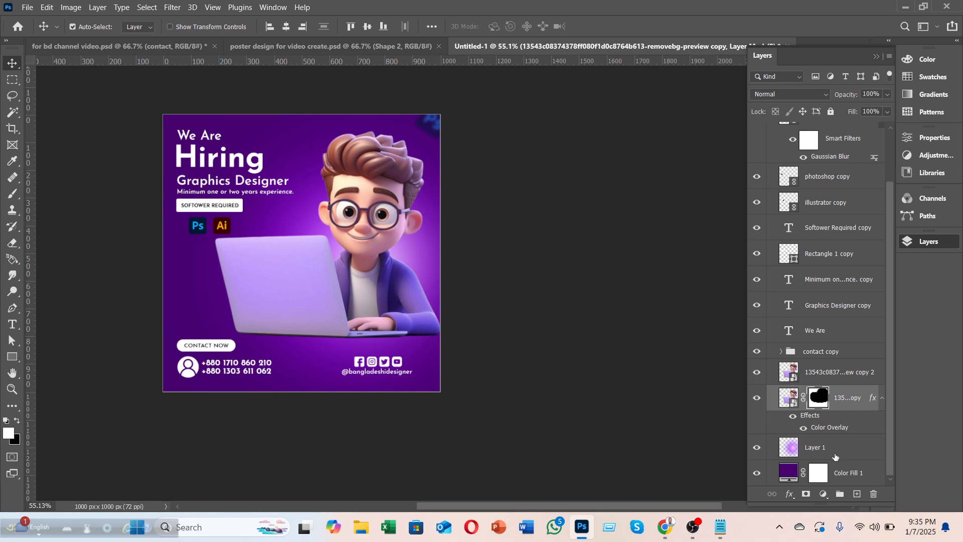
left_click(824, 449)
Step: Place the linked 'grid white' PNG from Design Asset > Others PNG above Layer 1
left_click(27, 7)
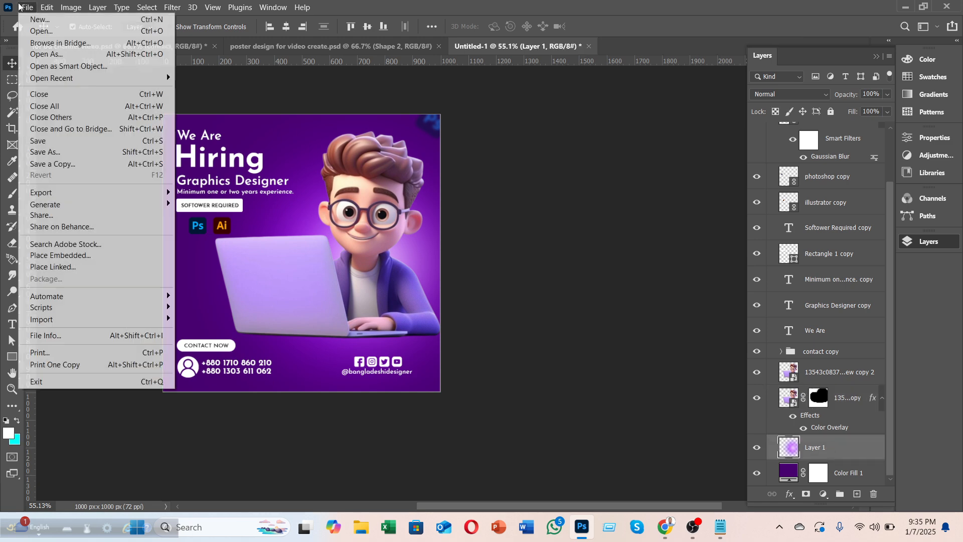
left_click(53, 267)
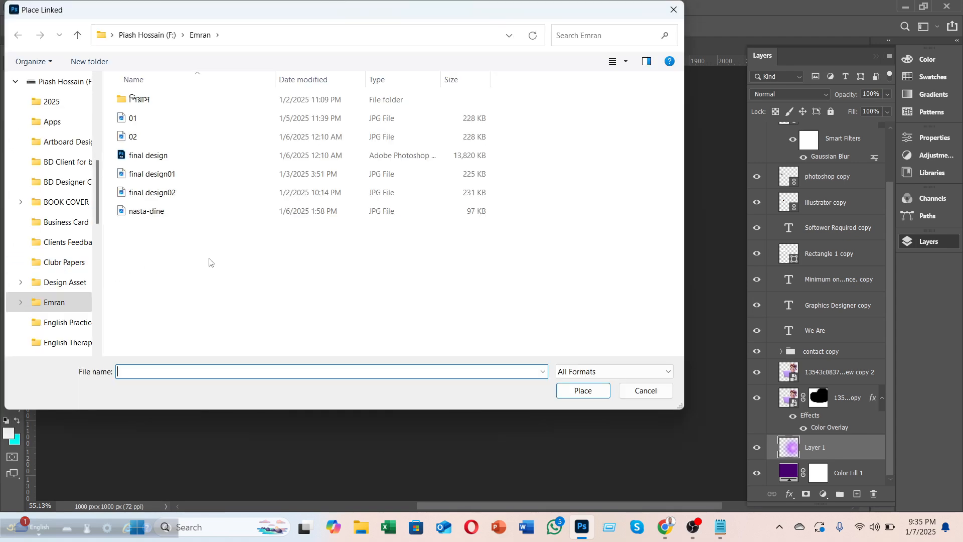
scroll(56, 230, "up", 10)
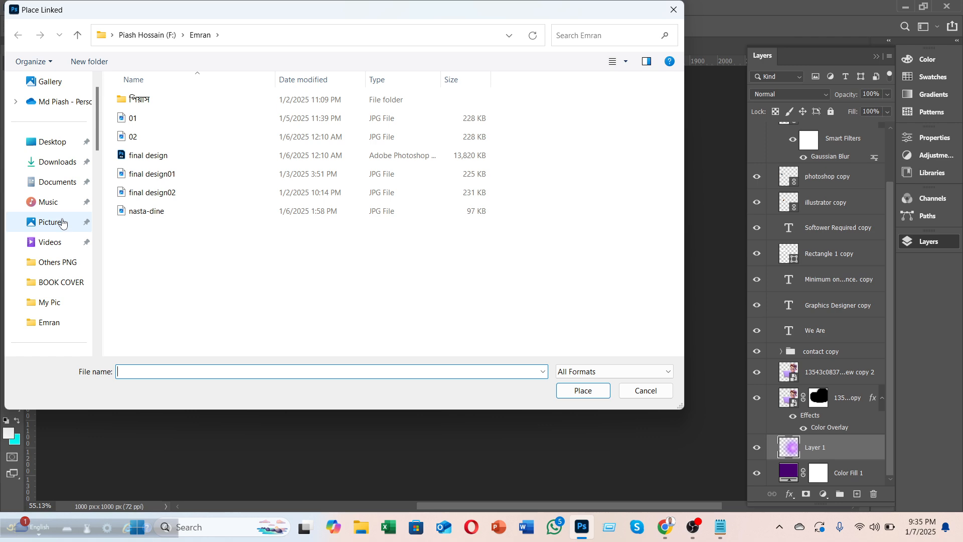
left_click(64, 262)
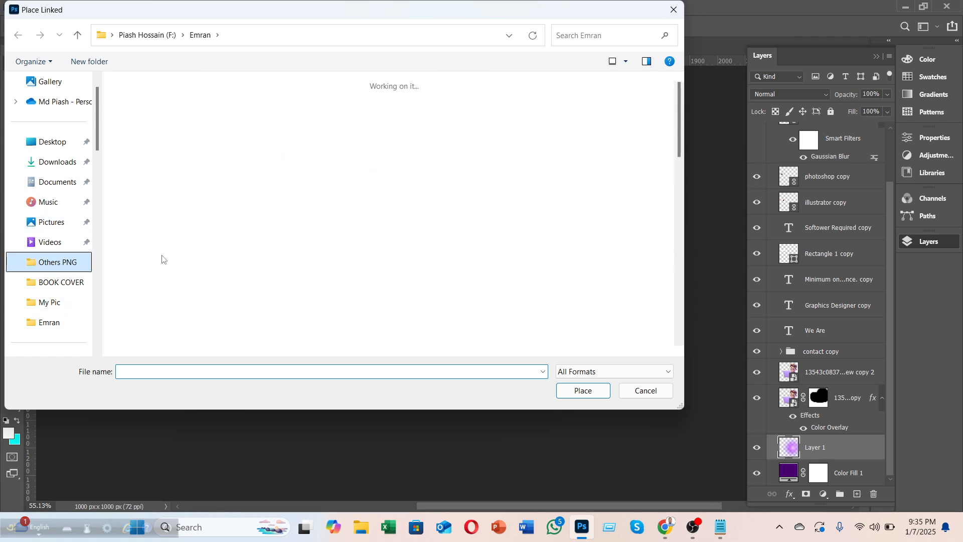
scroll(480, 235, "down", 5)
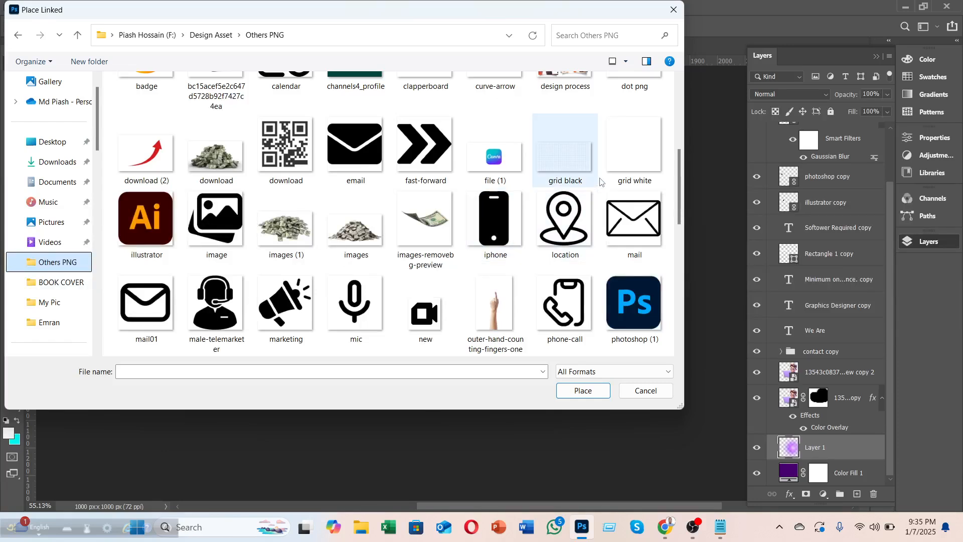
left_click(631, 162)
left_click(582, 390)
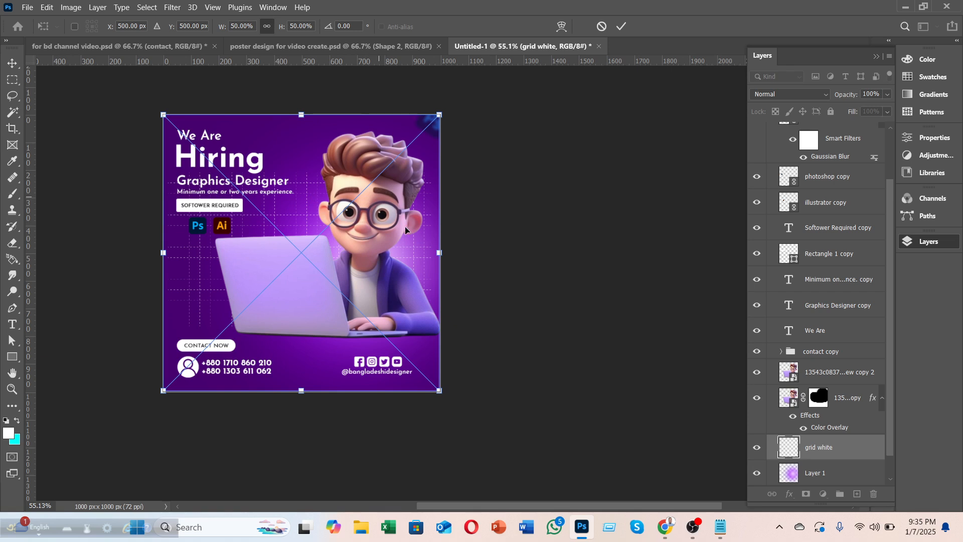
Step: Commit the grid placement, then stretch it taller and wider and lower it with Free Transform
left_click(622, 27)
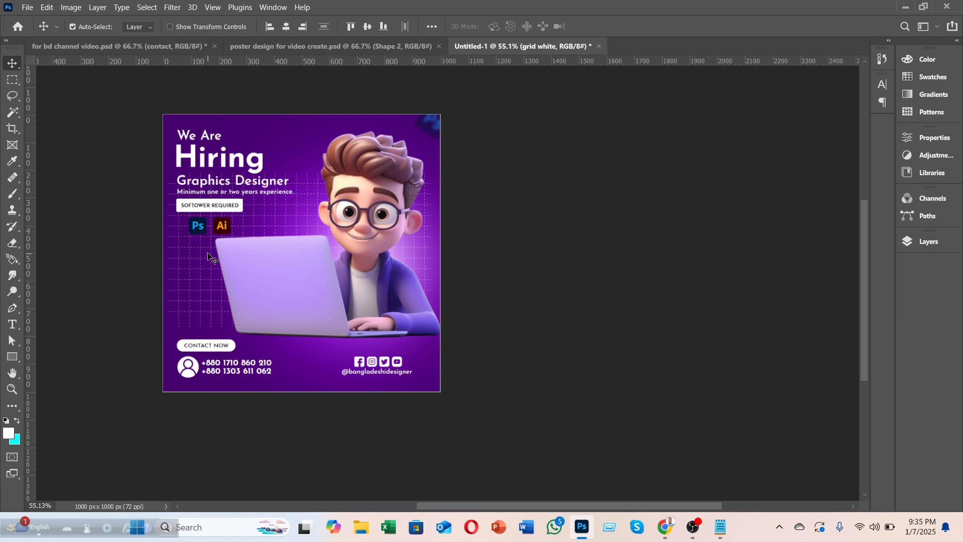
key("ctrl")
key("ctrl+t")
mouse_move(304, 114)
left_mouse_down()
mouse_move(304, 7)
mouse_move(302, 103)
left_mouse_up()
left_click_drag(303, 152, 294, 184)
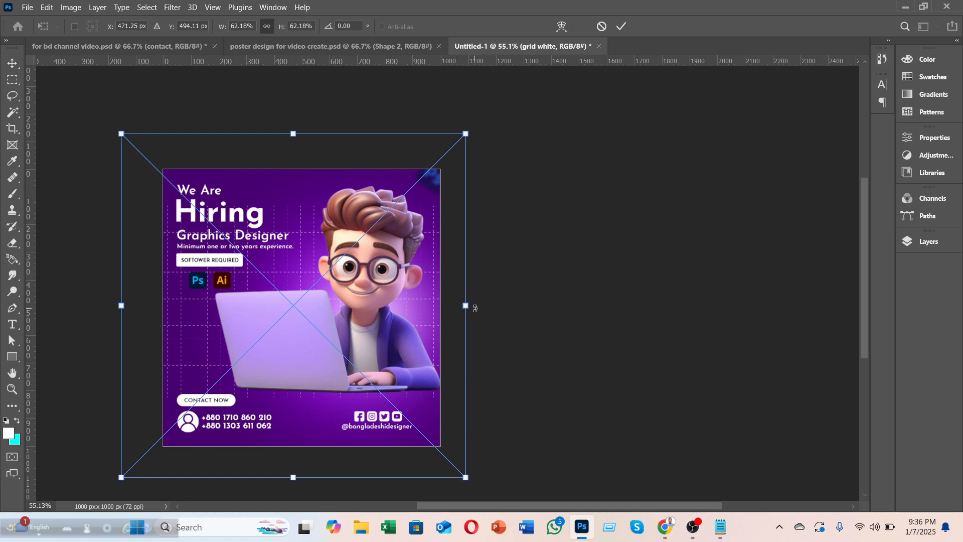
left_click_drag(480, 307, 507, 305)
left_click(622, 26)
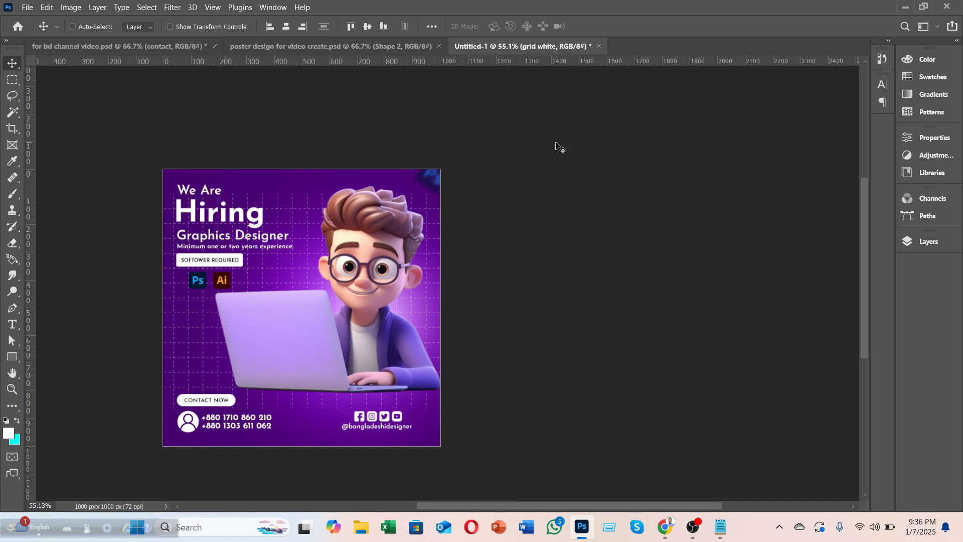
Step: Enlarge and reposition the grid to about 110% so it covers the whole poster
key("ctrl+t")
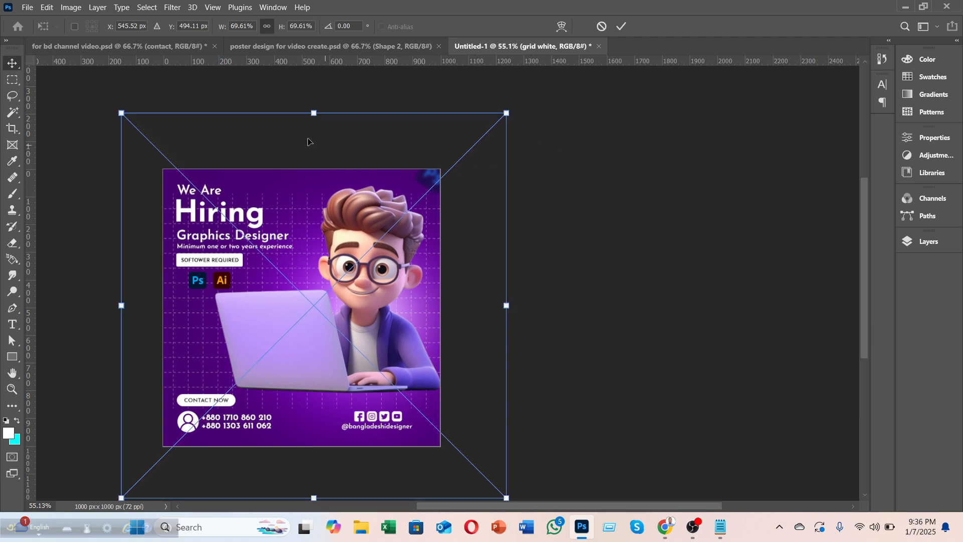
scroll(382, 262, "down", 5)
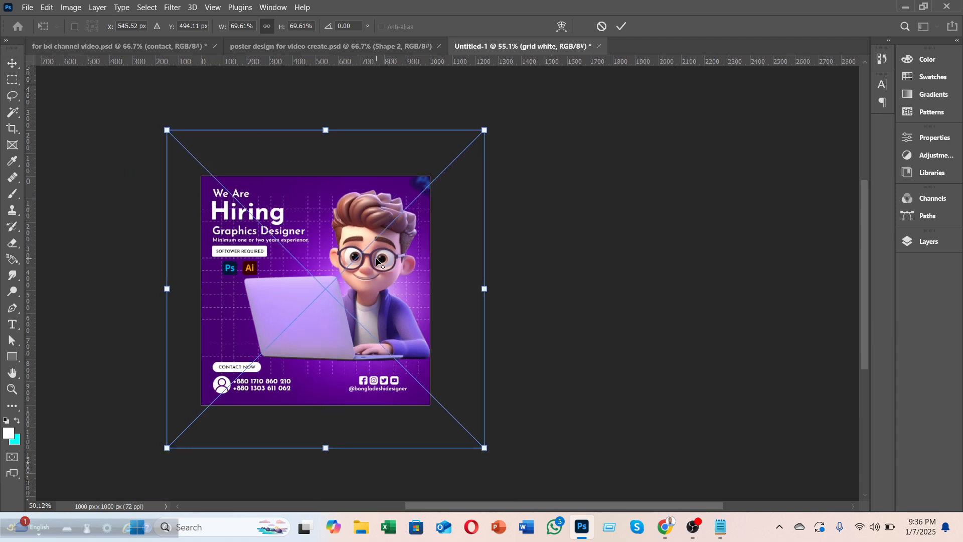
scroll(382, 262, "down", 4)
scroll(436, 322, "down", 2)
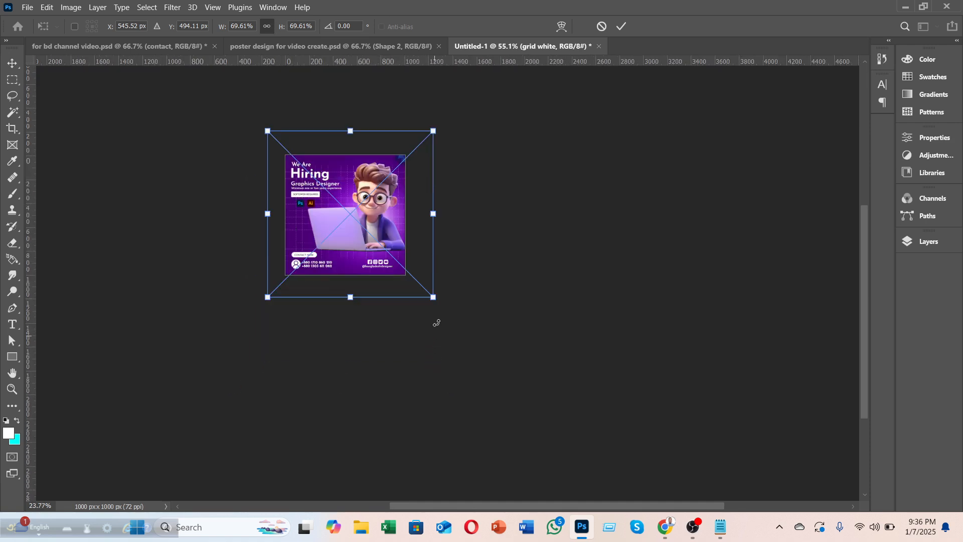
left_click_drag(434, 298, 524, 387)
left_click_drag(465, 275, 429, 243)
left_click_drag(455, 274, 455, 270)
left_click_drag(484, 350, 492, 360)
left_click_drag(449, 286, 449, 287)
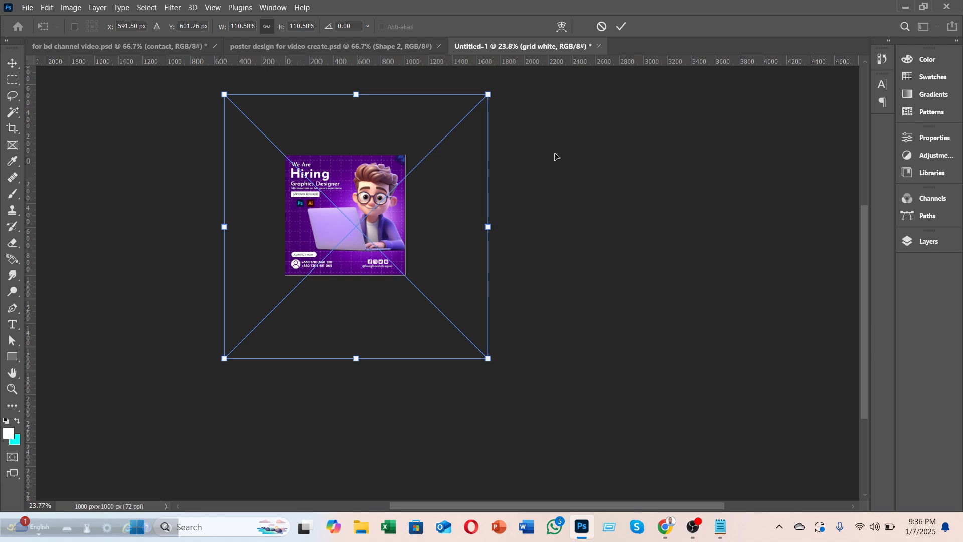
left_click(622, 26)
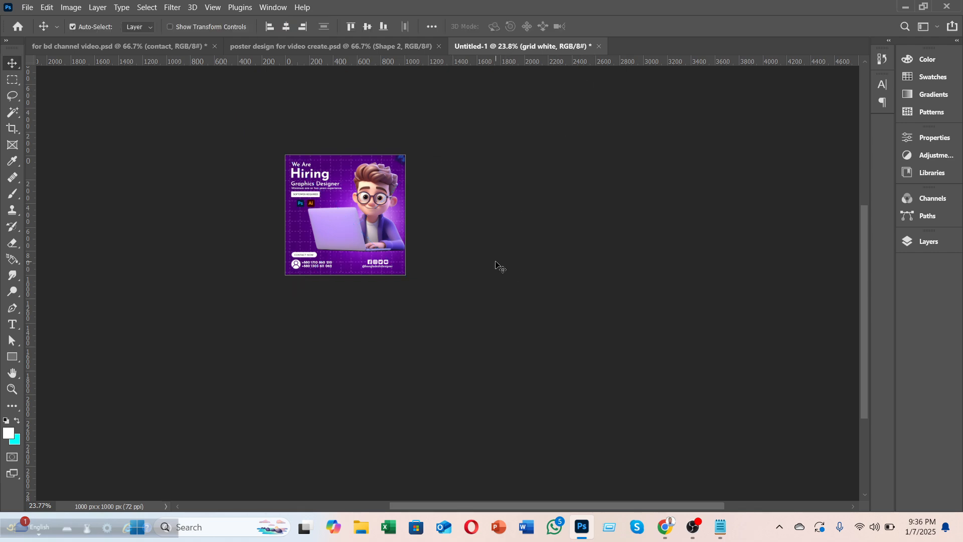
Step: Pan across the poster to check the grid covers the entire background
scroll(369, 324, "up", 3)
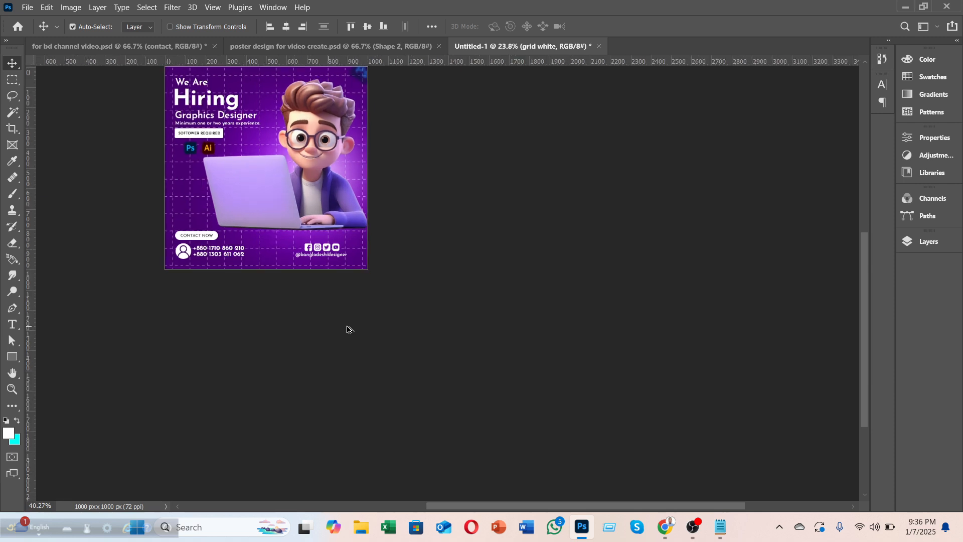
left_click_drag(538, 507, 421, 507)
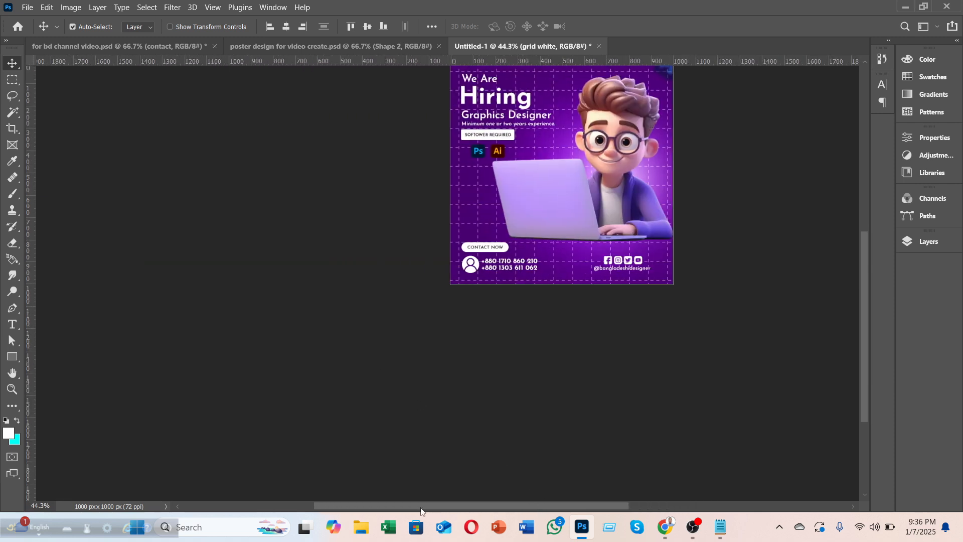
scroll(635, 460, "up", 2)
left_click_drag(590, 508, 620, 505)
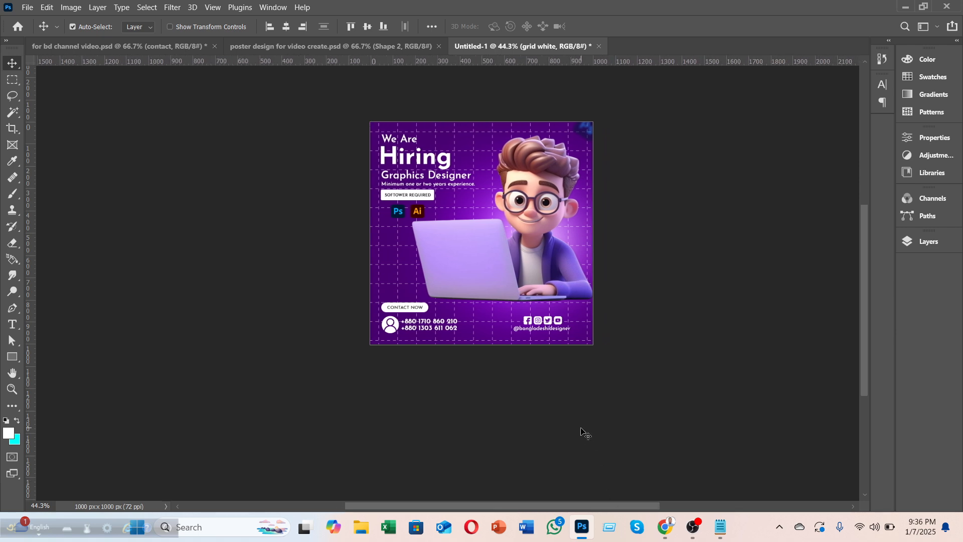
left_click(910, 242)
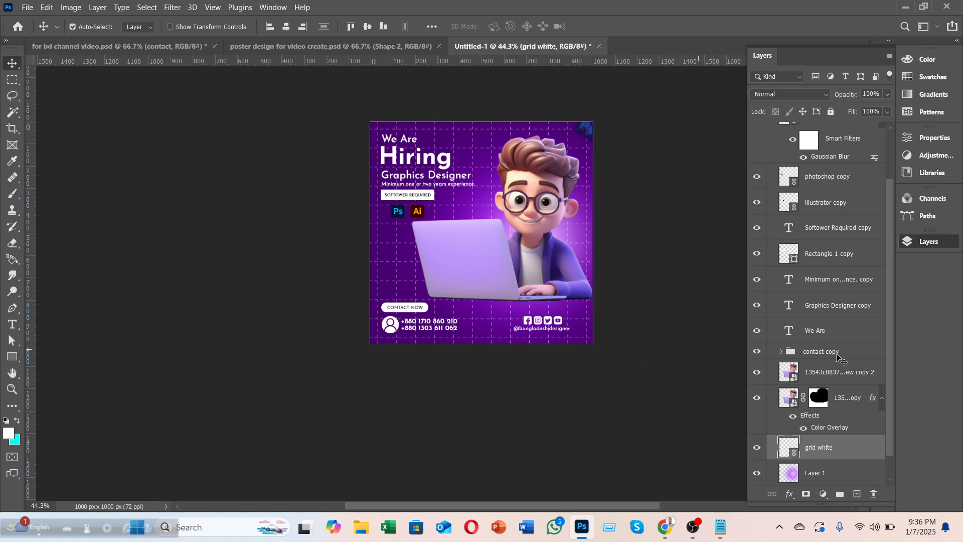
Step: Set the grid white layer to 20% opacity and add a layer mask to it
left_click(818, 473)
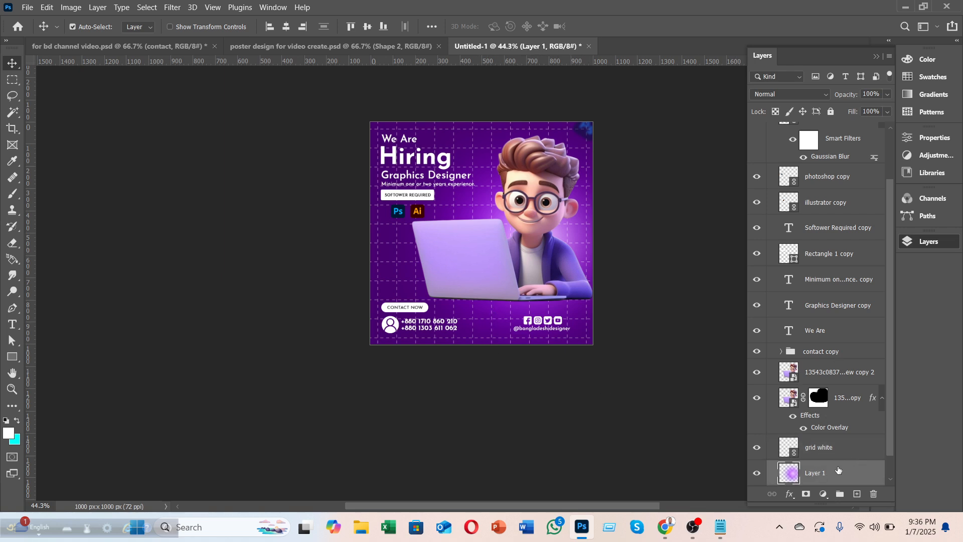
scroll(830, 409, "down", 1)
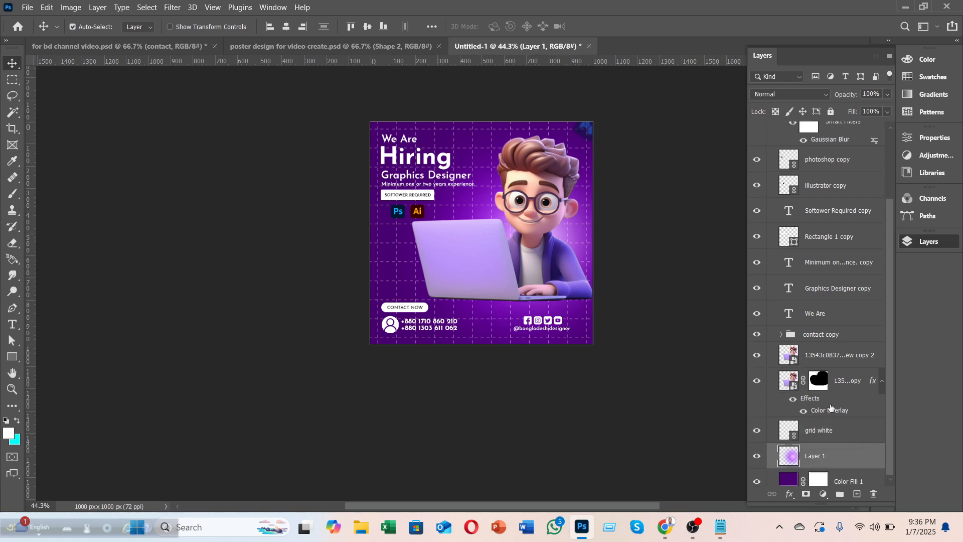
left_click(848, 432)
left_click(887, 94)
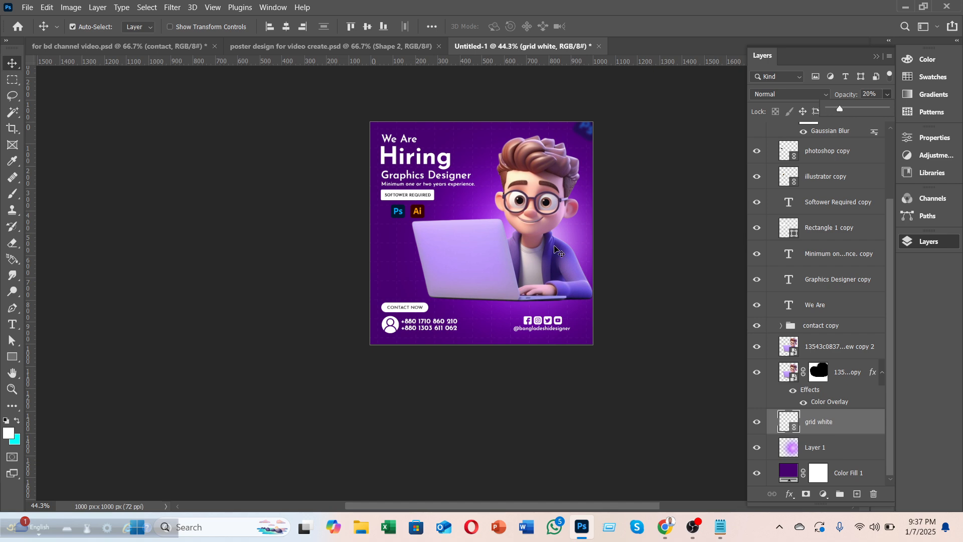
scroll(563, 278, "up", 2)
scroll(556, 284, "up", 2)
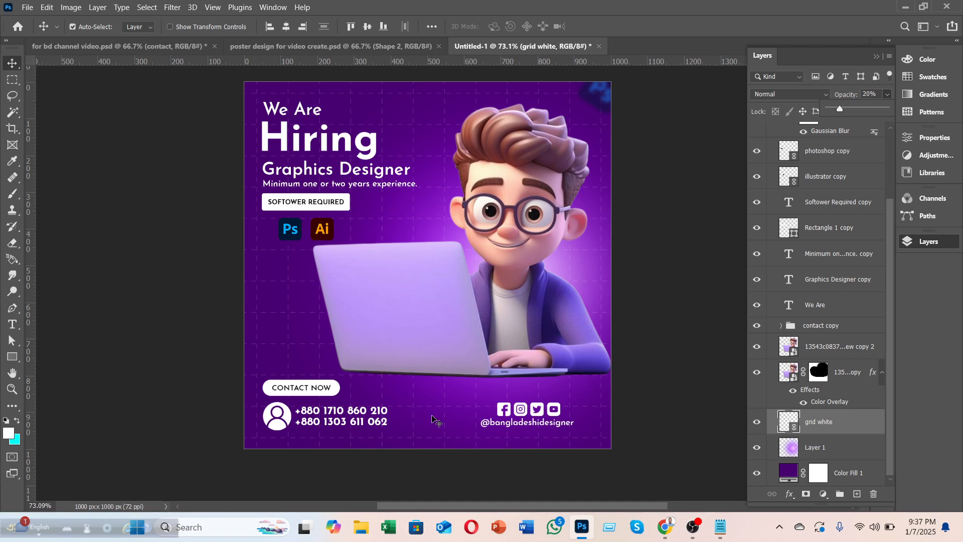
left_click(806, 494)
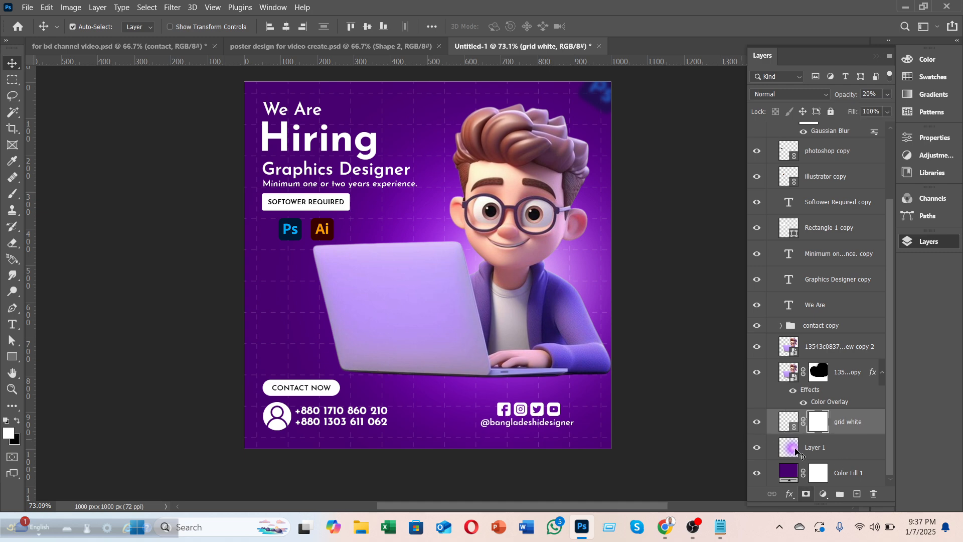
Step: Paint black on the grid mask with a 400 px brush at 41% opacity to fade the top-right lines
left_click(13, 194)
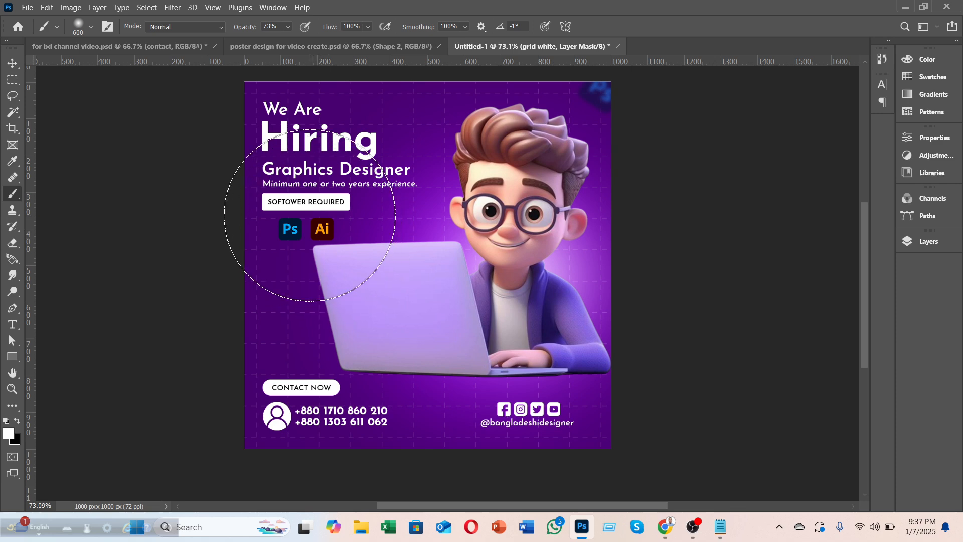
key("bracketleft")
key("bracketleft")
left_click_drag(286, 27, 279, 42)
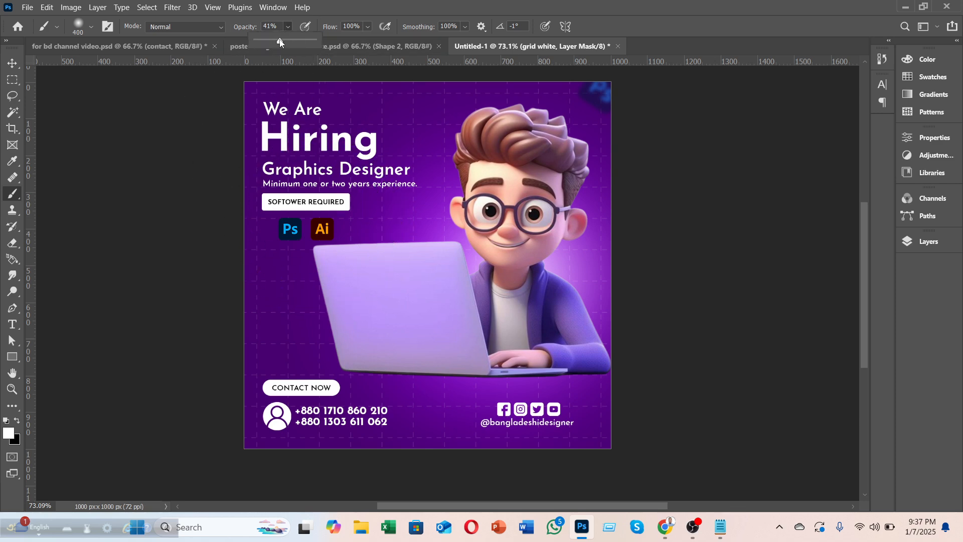
left_click(19, 421)
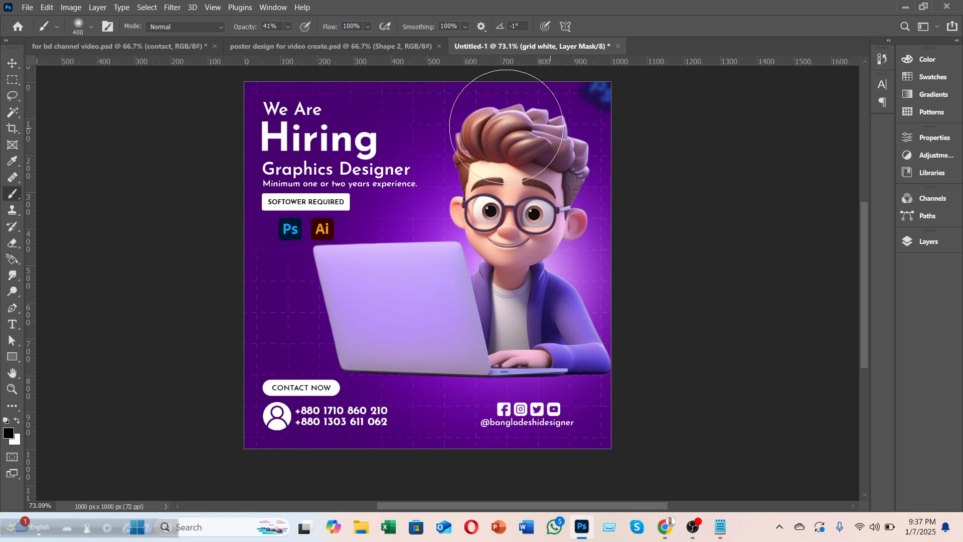
mouse_move(586, 122)
left_mouse_down()
mouse_move(488, 117)
mouse_move(430, 124)
left_mouse_up()
Step: Select Hiring copy and stamp all visible layers into a merged Layer 2
left_click(13, 63)
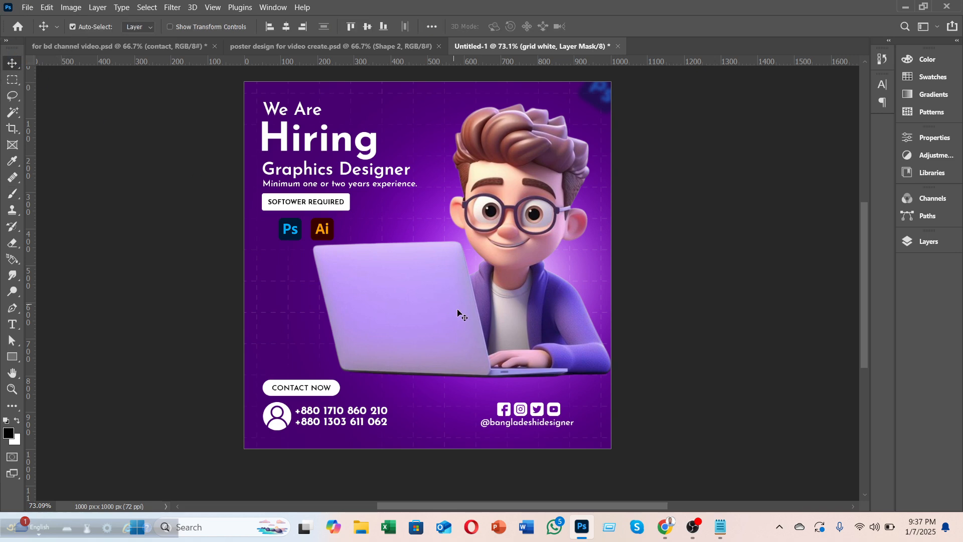
scroll(446, 317, "down", 5)
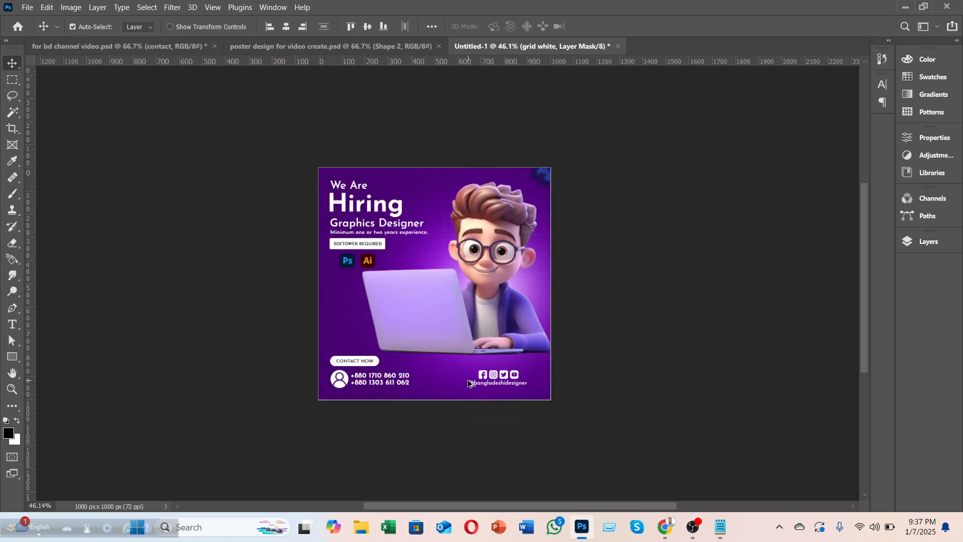
scroll(467, 384, "up", 1)
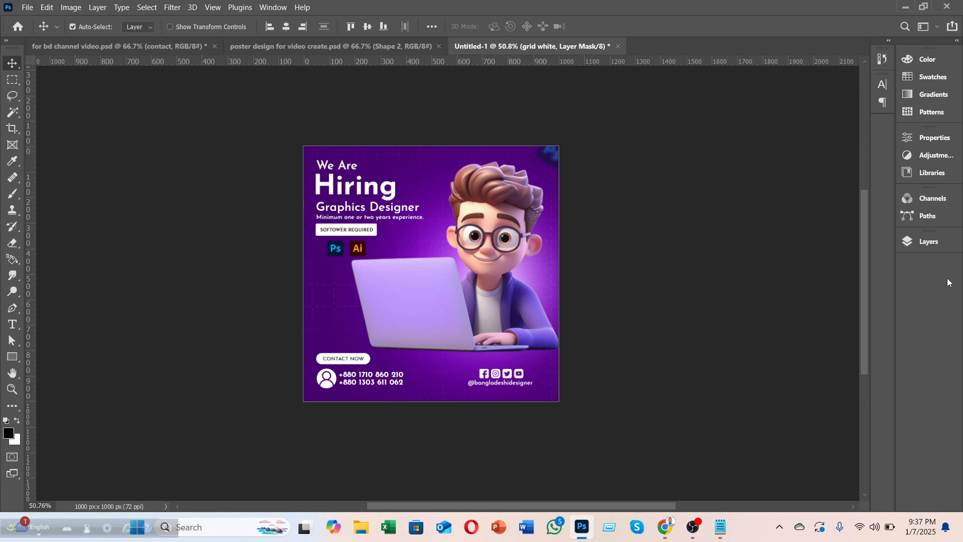
left_click(928, 241)
scroll(809, 214, "up", 3)
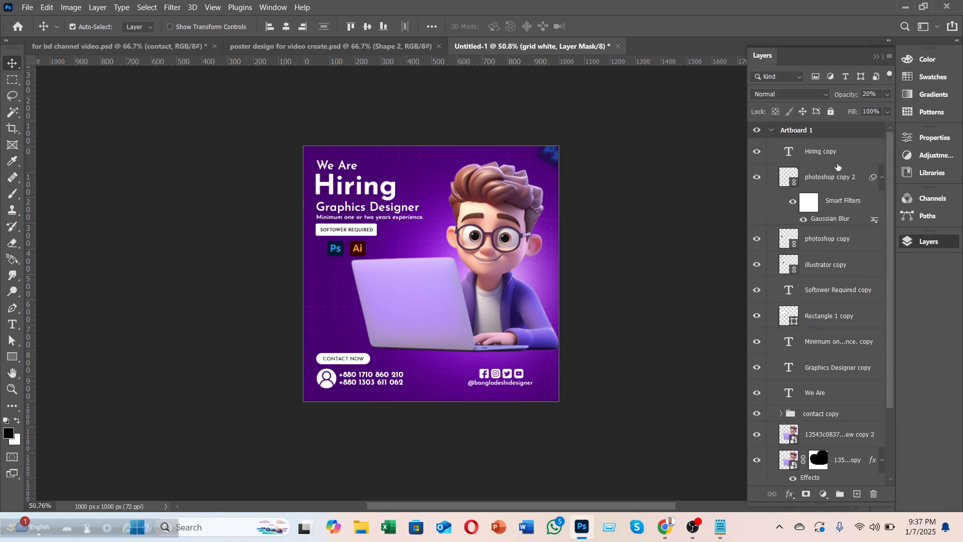
left_click(825, 161)
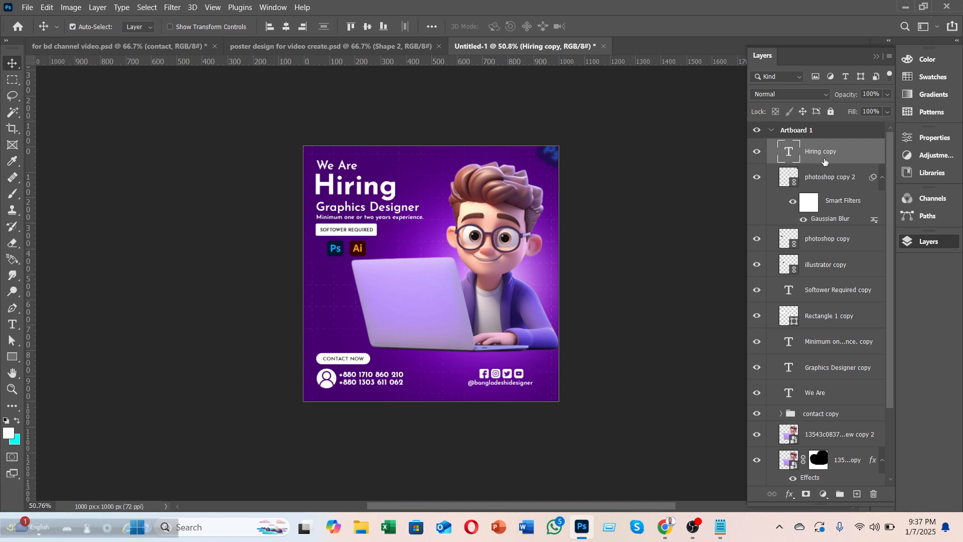
key("ctrl+shift+alt+e")
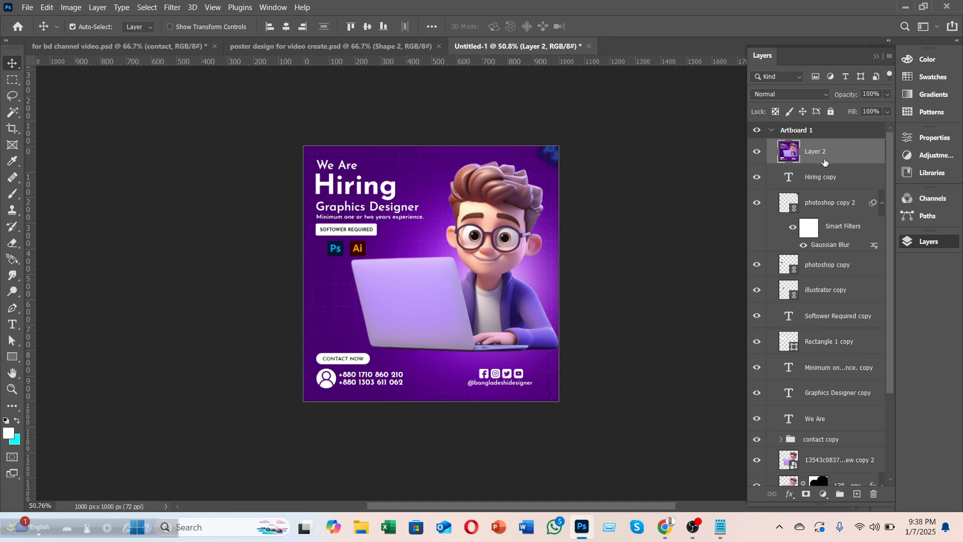
Step: Hide all the original poster layers, leaving only the merged Layer 2 visible
left_click(760, 150)
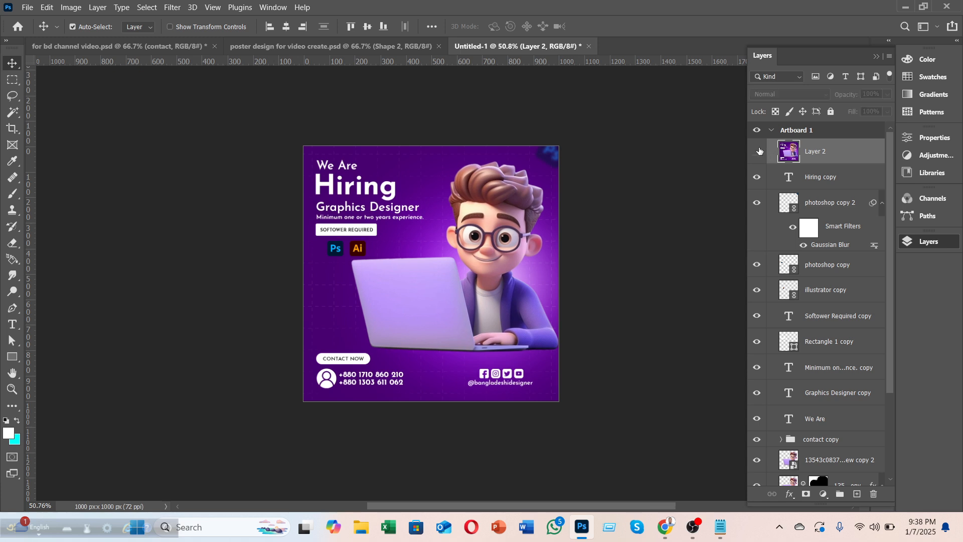
left_click_drag(757, 206, 754, 512)
left_click(756, 448)
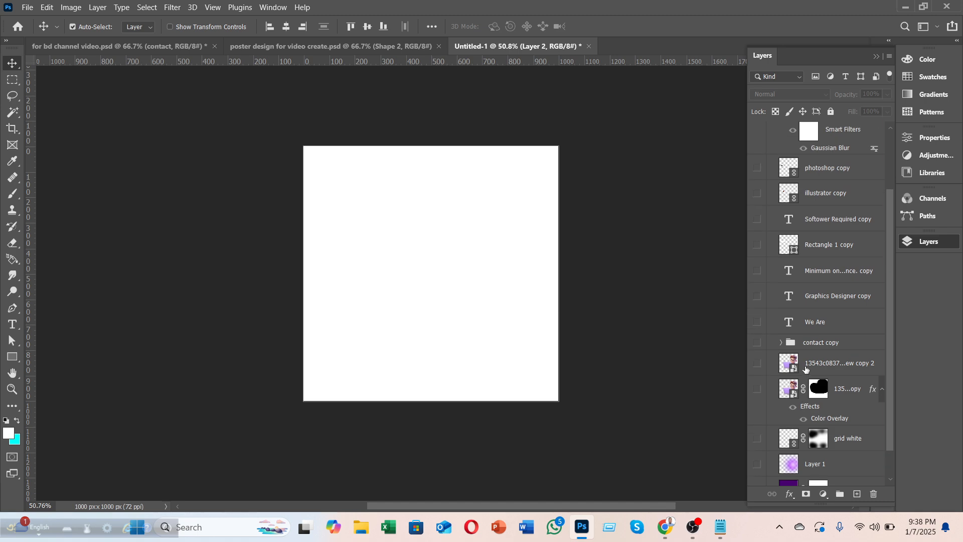
scroll(805, 354, "up", 5)
left_click(755, 151)
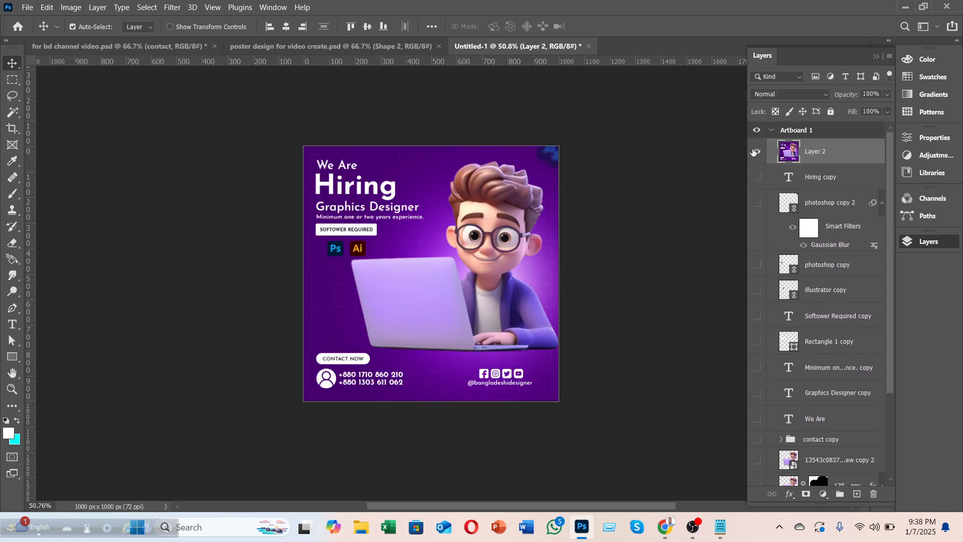
scroll(606, 279, "up", 1)
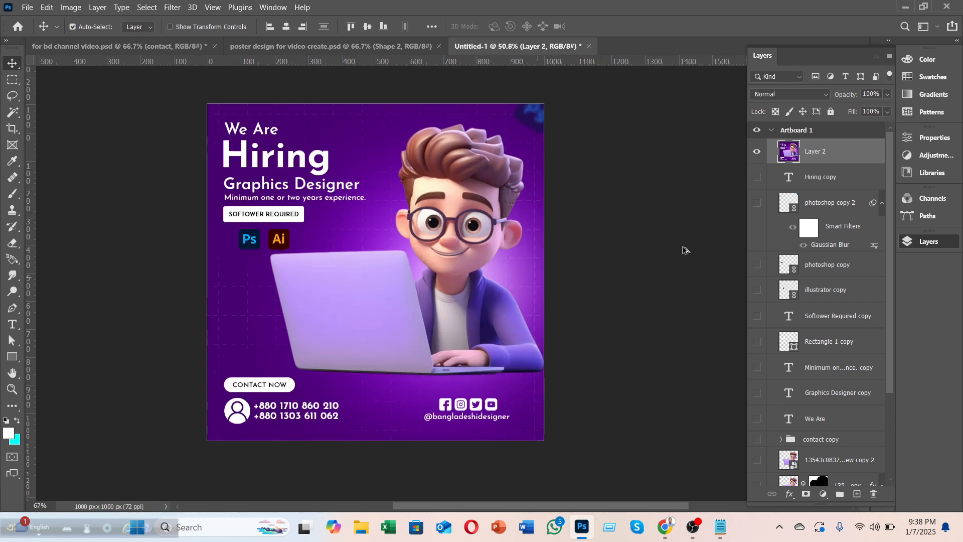
Step: Open the Camera Raw filter on the merged layer and cool the Temperature to -4
left_click(172, 7)
left_click(176, 94)
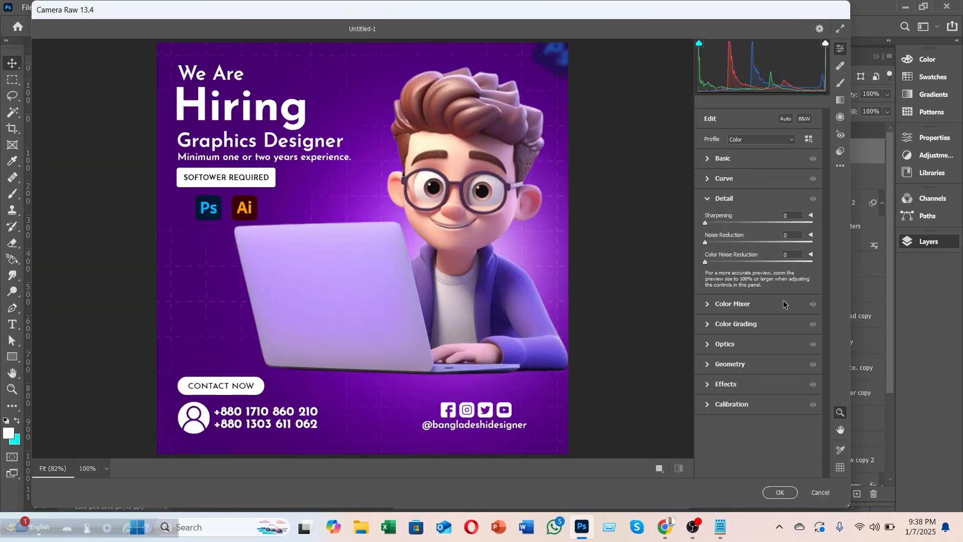
left_click(722, 159)
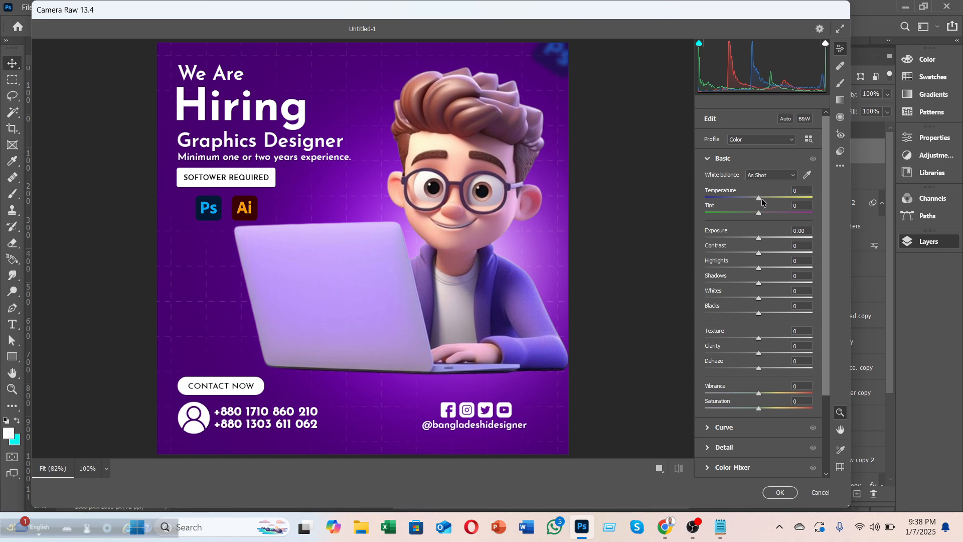
left_click_drag(758, 199, 807, 201)
left_click_drag(806, 200, 757, 218)
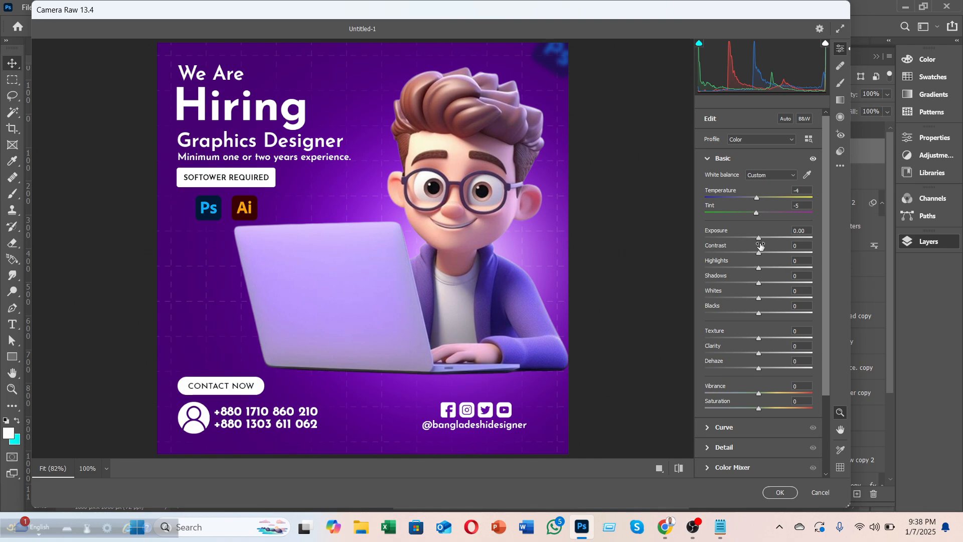
Step: Set Exposure -0.05 and Contrast +7, then adjust highlights, with Shadows -21 and Blacks -15
mouse_move(760, 240)
left_mouse_down()
mouse_move(816, 241)
mouse_move(680, 249)
mouse_move(753, 243)
left_mouse_up()
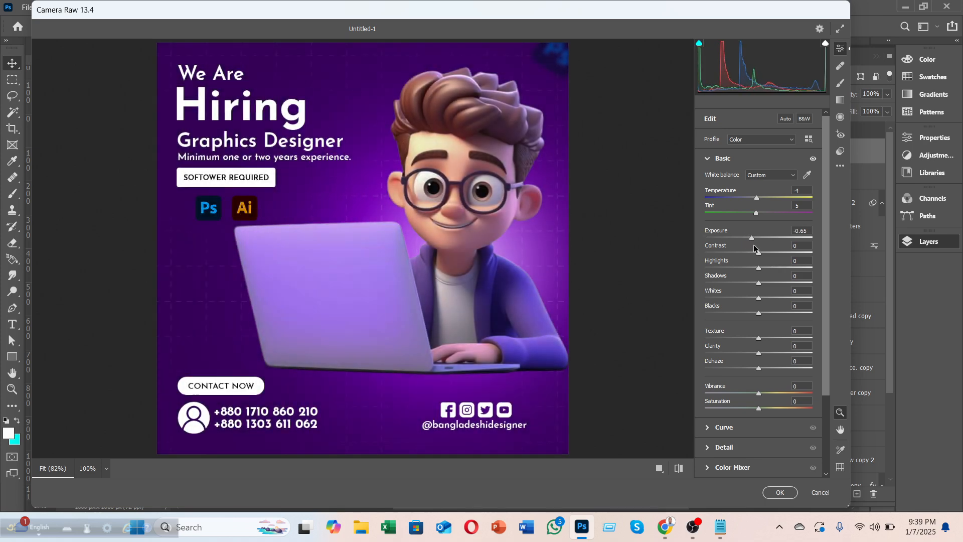
left_click_drag(753, 245, 760, 249)
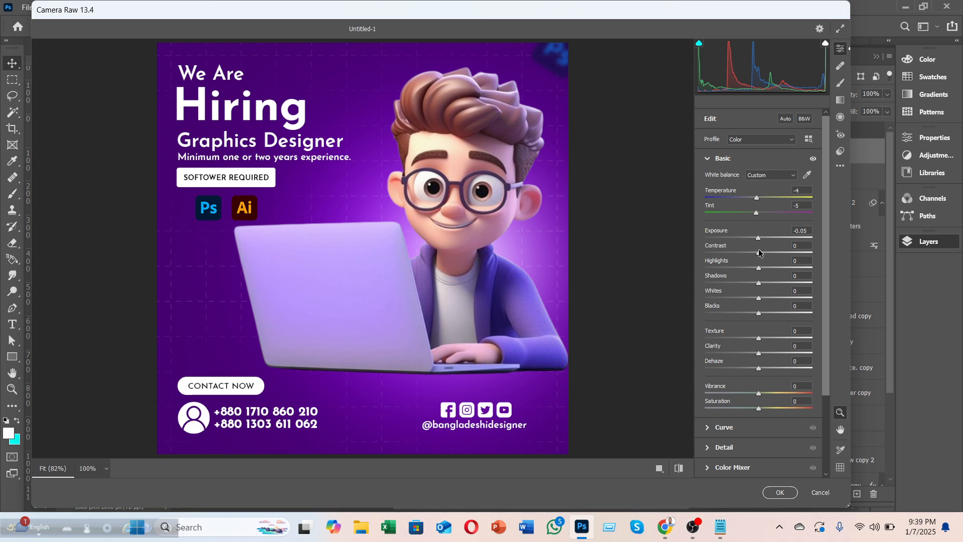
mouse_move(760, 253)
left_mouse_down()
mouse_move(813, 254)
mouse_move(623, 271)
mouse_move(762, 265)
left_mouse_up()
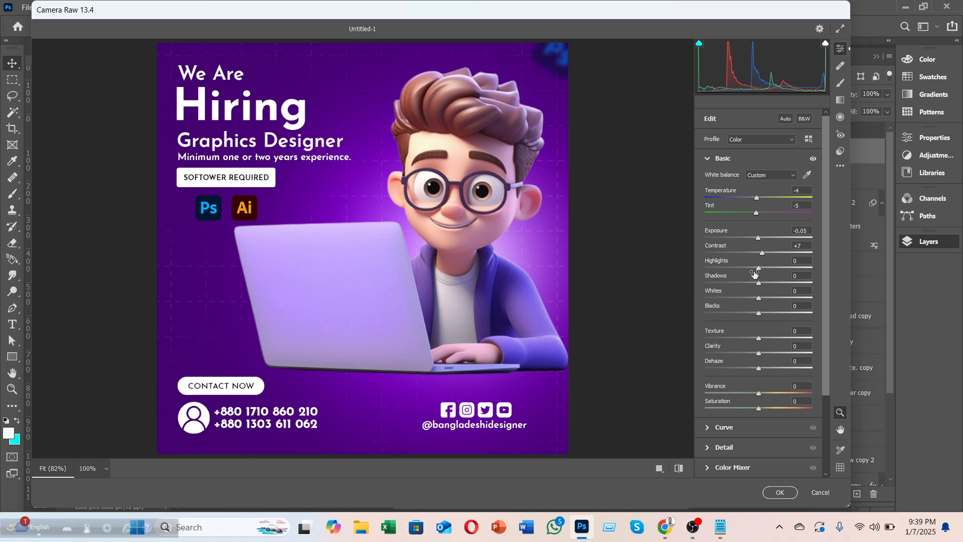
left_click_drag(759, 268, 764, 370)
Step: Boost vibrance and add sharpening with noise reduction 30/54 in the Detail panel
scroll(766, 350, "down", 3)
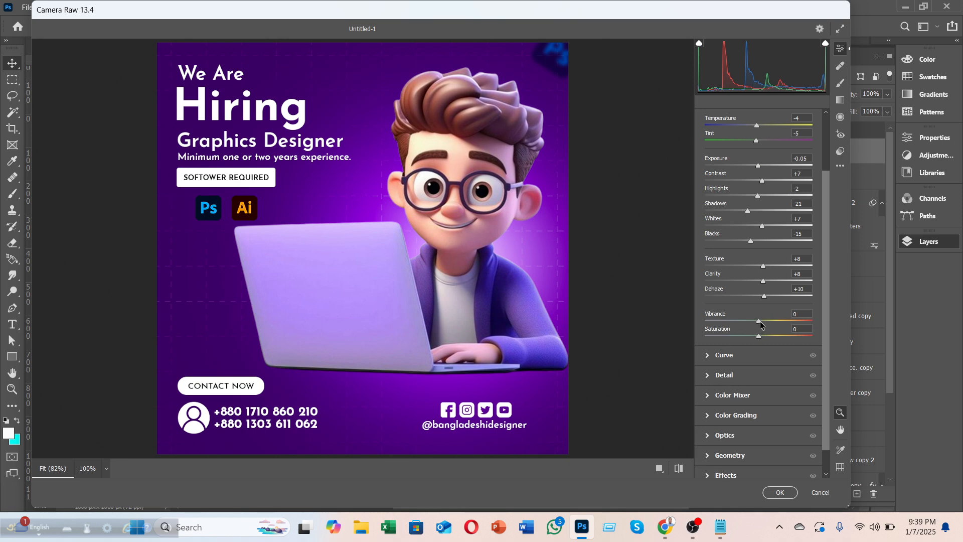
mouse_move(760, 321)
left_mouse_down()
mouse_move(796, 327)
mouse_move(743, 334)
mouse_move(775, 336)
mouse_move(759, 338)
left_mouse_up()
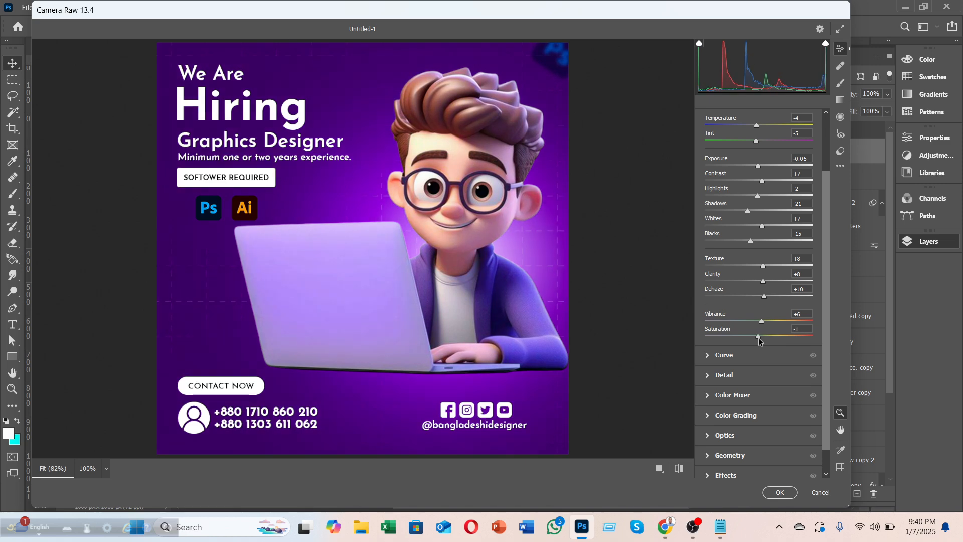
left_click(725, 376)
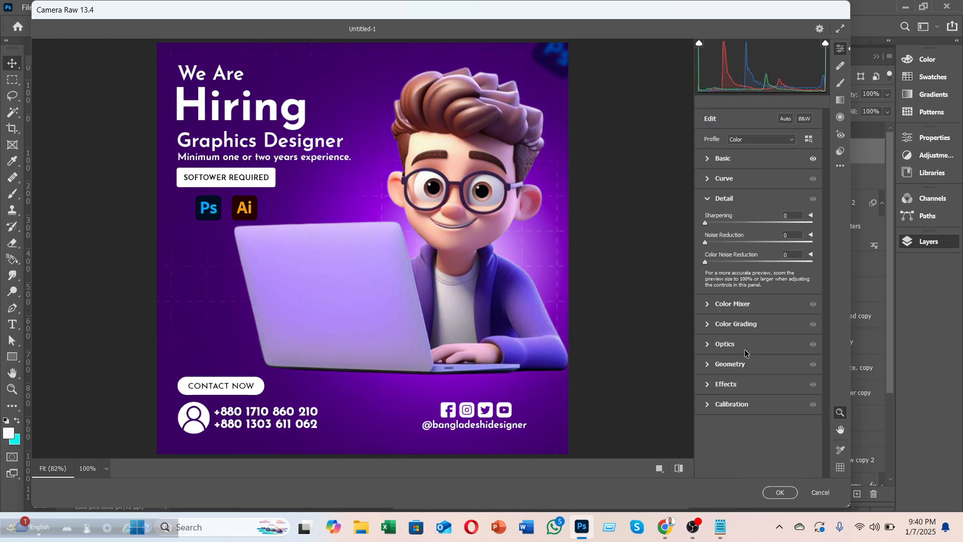
left_click(721, 223)
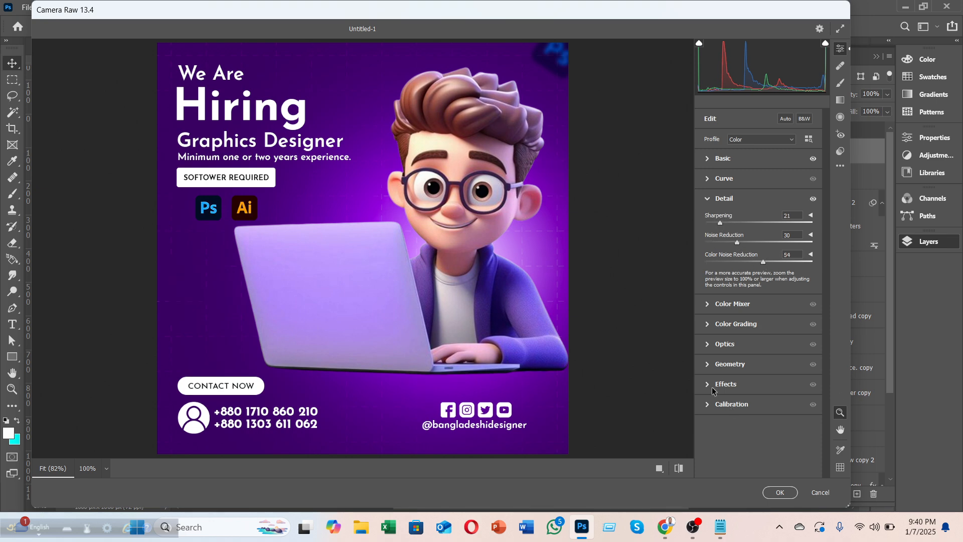
Step: In Color Mixer HSL, raise Reds/Oranges saturation to +11/+21 and lower luminance to -8/-12
left_click(743, 310)
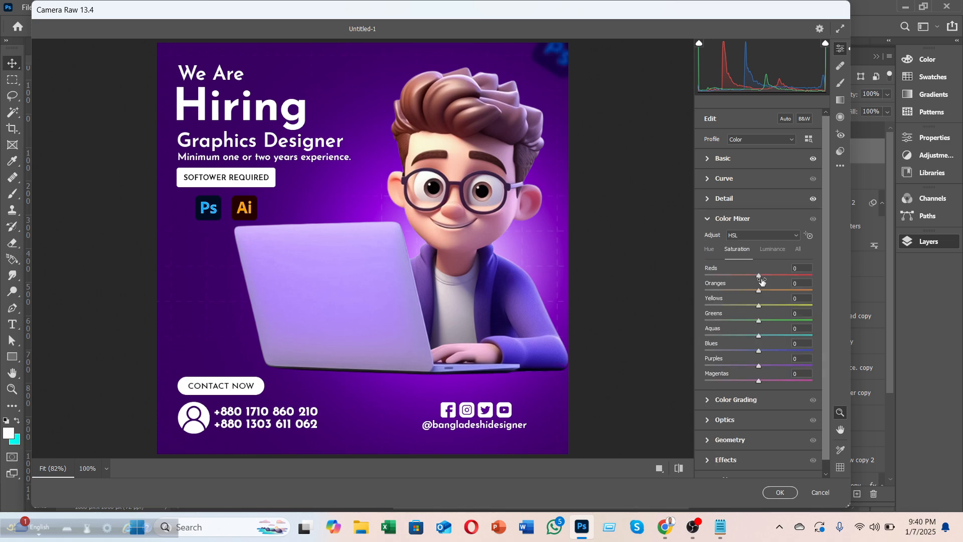
left_click(771, 235)
left_click(771, 236)
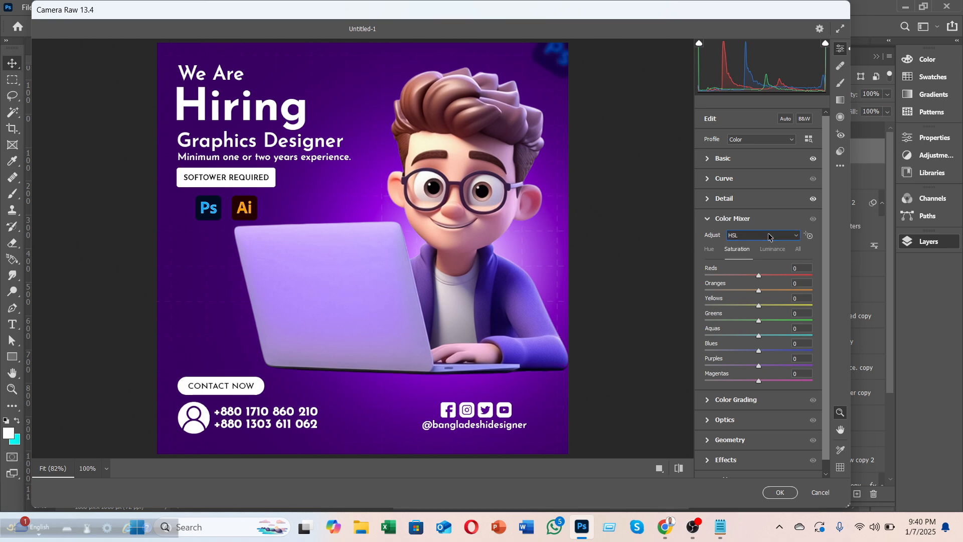
left_click_drag(759, 275, 771, 291)
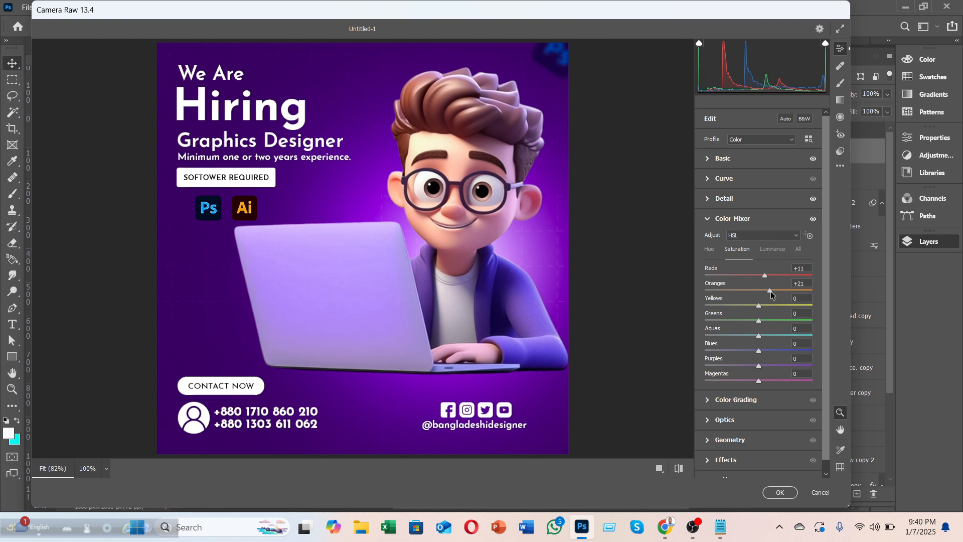
left_click(768, 251)
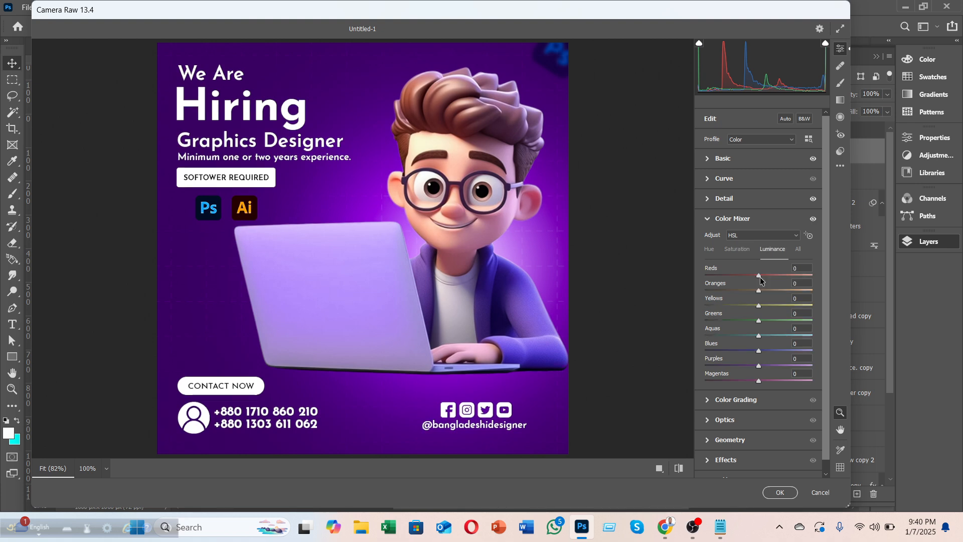
mouse_move(760, 279)
left_mouse_down()
mouse_move(748, 281)
mouse_move(779, 278)
mouse_move(756, 286)
mouse_move(776, 293)
mouse_move(754, 293)
left_mouse_up()
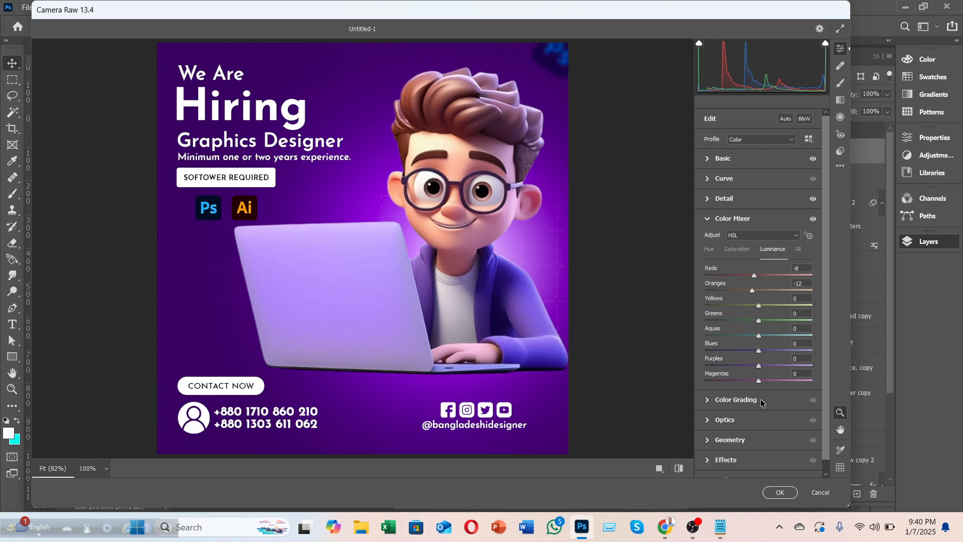
Step: Add a slight edge-darkening vignette, trying heavy grain then removing it
left_click(744, 426)
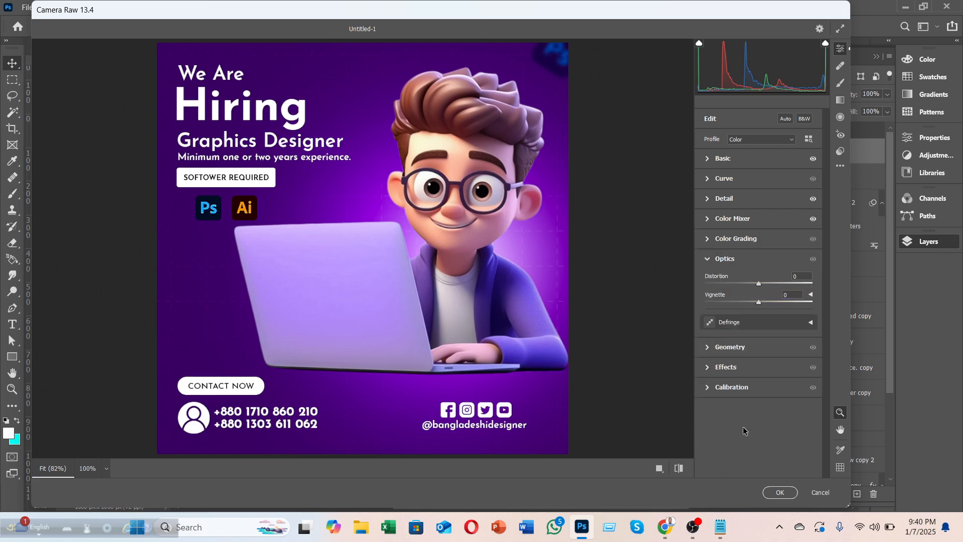
left_click_drag(750, 307, 843, 308)
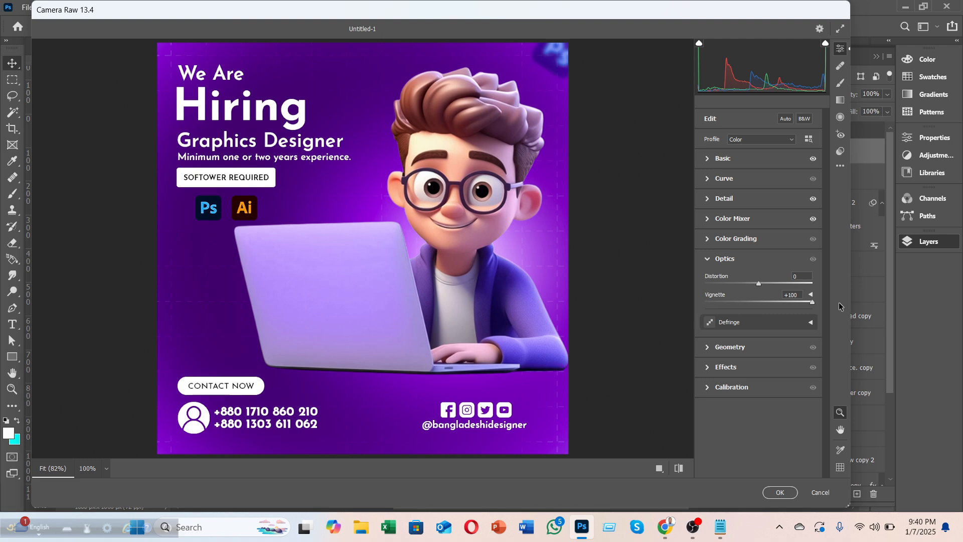
left_click_drag(812, 303, 753, 315)
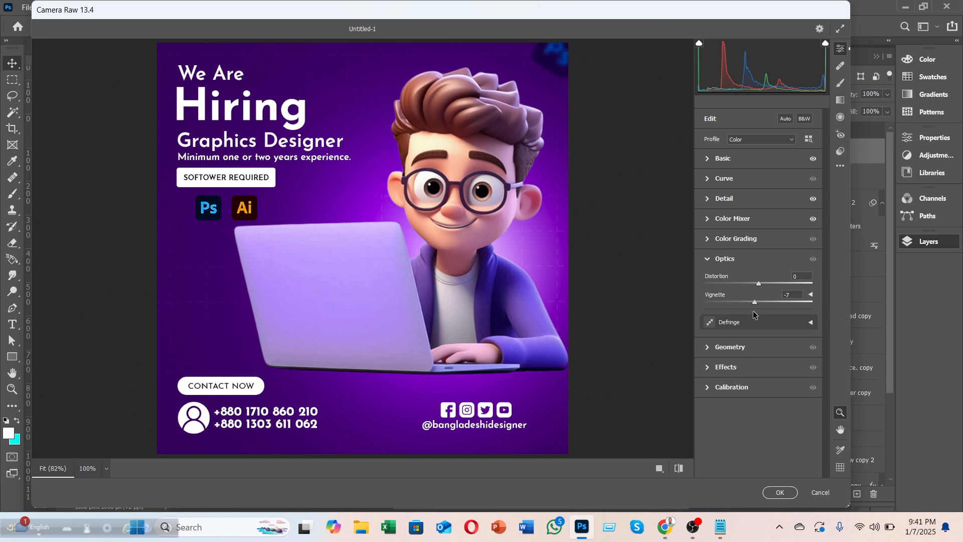
left_click(752, 371)
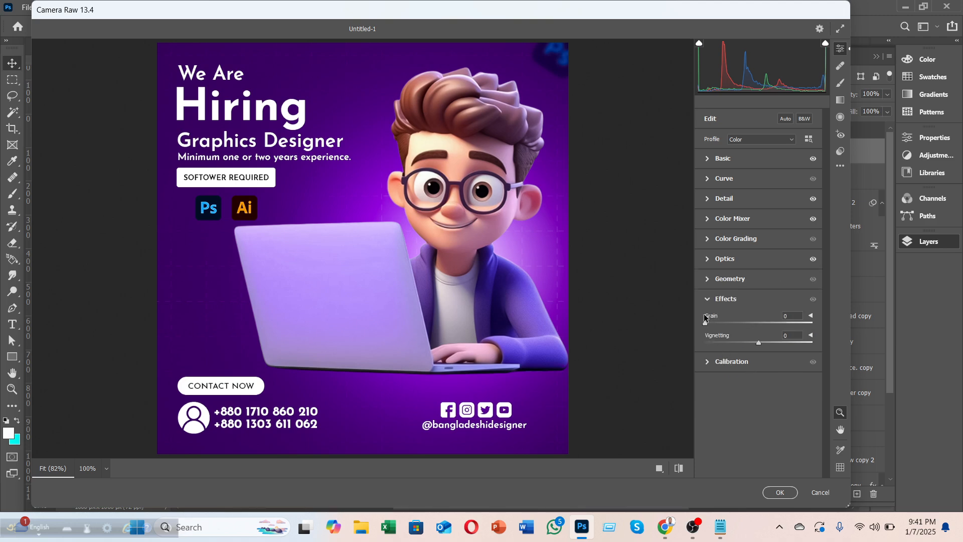
left_click_drag(707, 323, 827, 323)
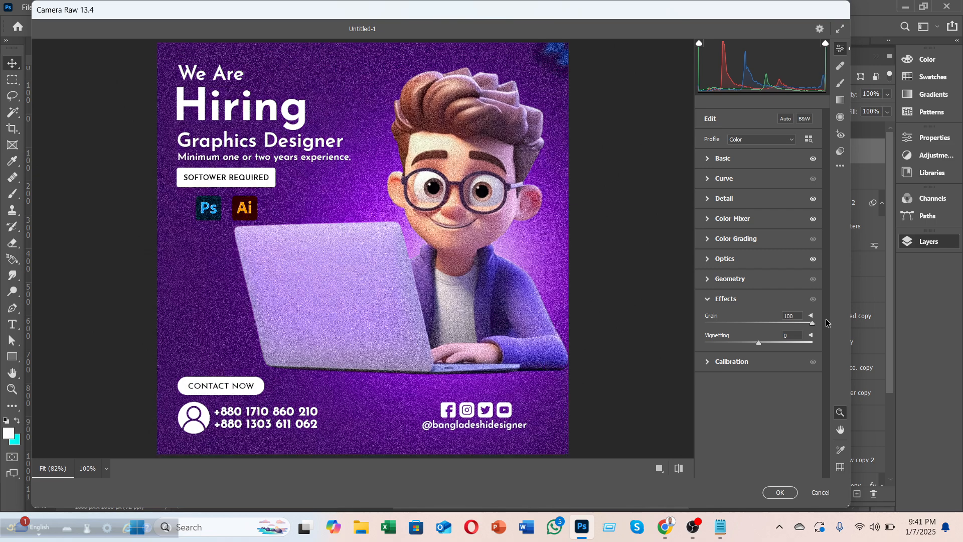
left_click_drag(812, 323, 705, 324)
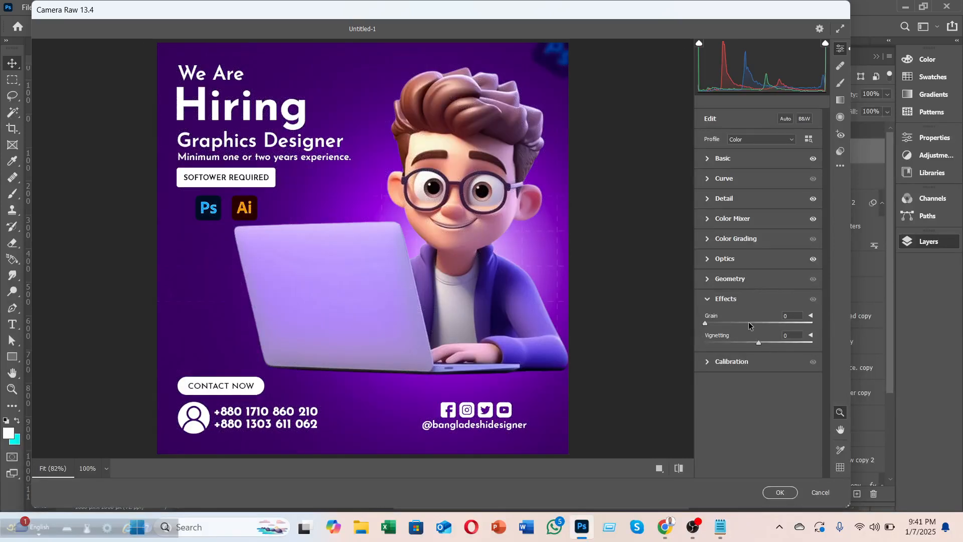
left_click(739, 281)
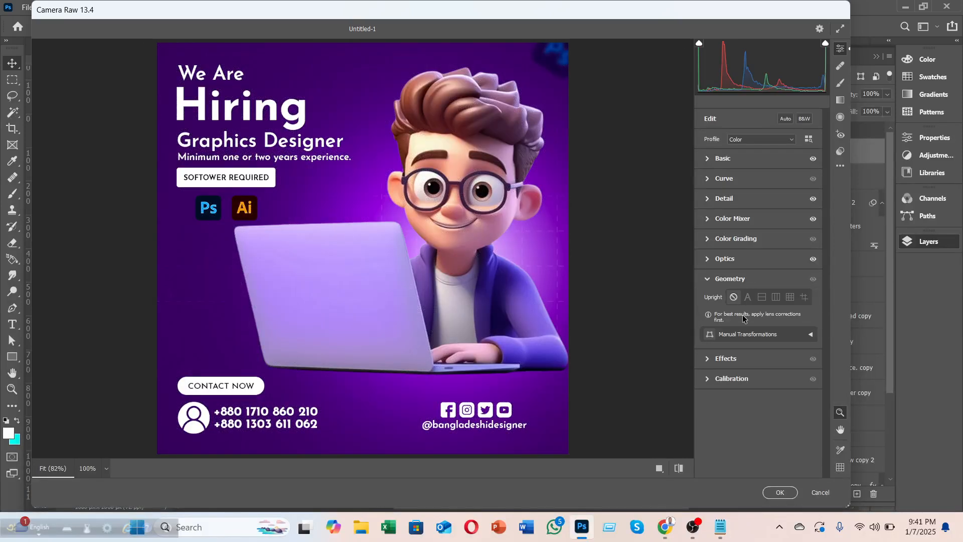
left_click(737, 380)
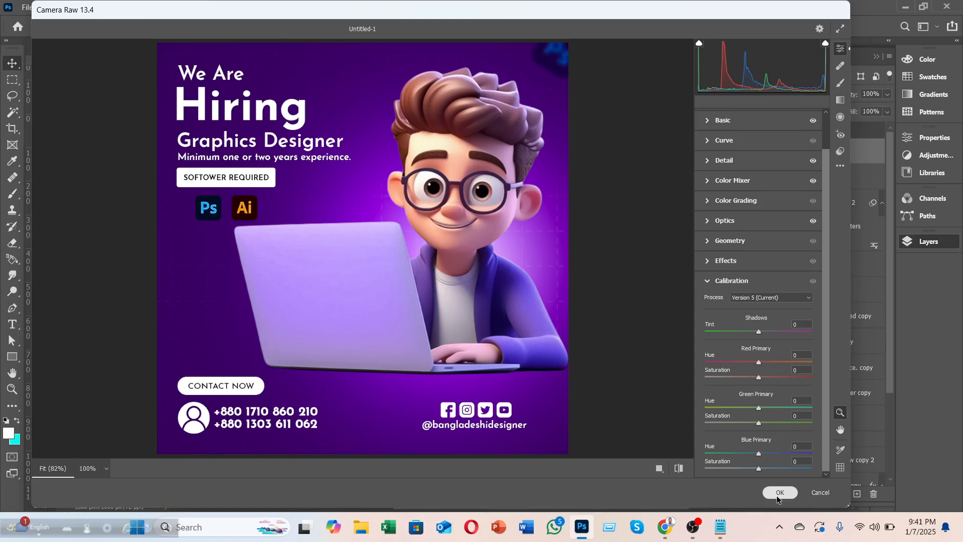
Step: Compare against the unadjusted preview, then apply the Camera Raw edits with OK
left_click(679, 468)
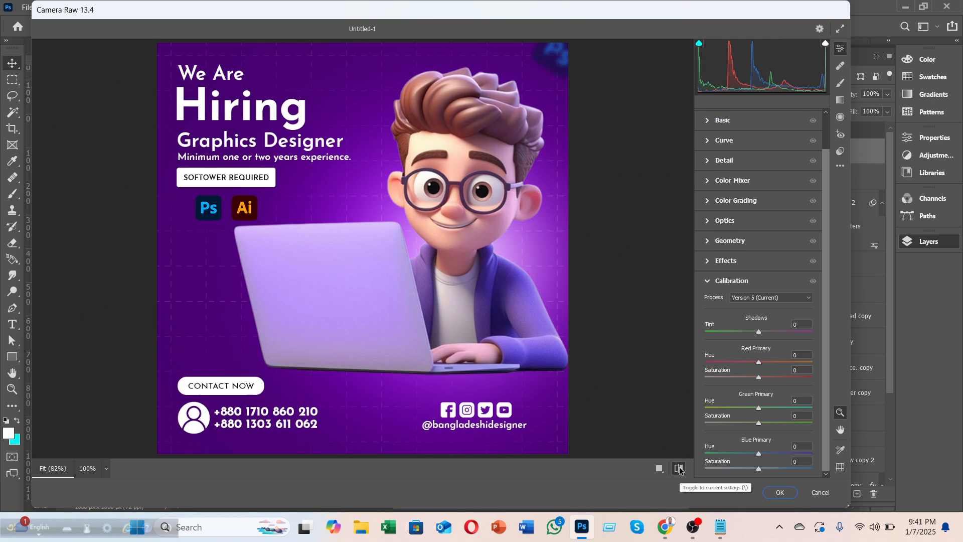
left_click(679, 468)
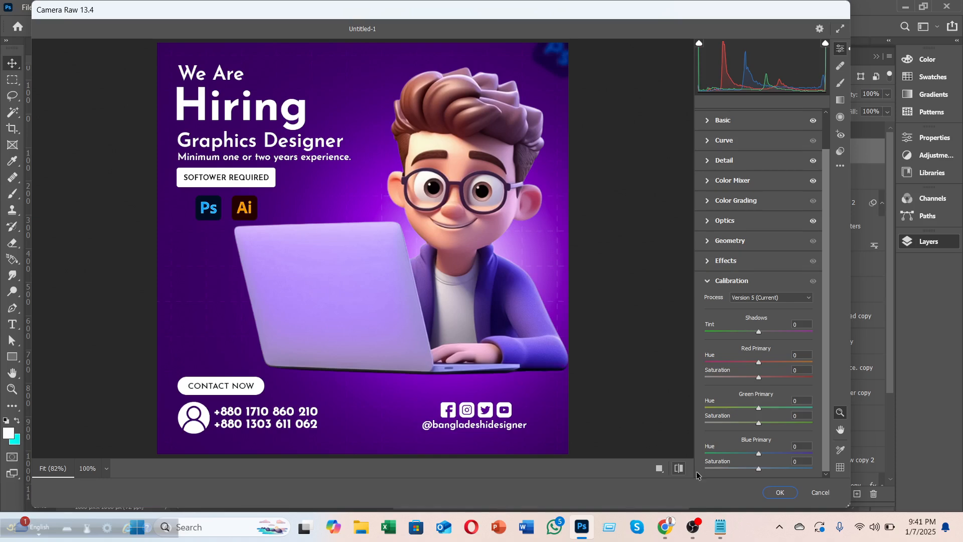
left_click(781, 492)
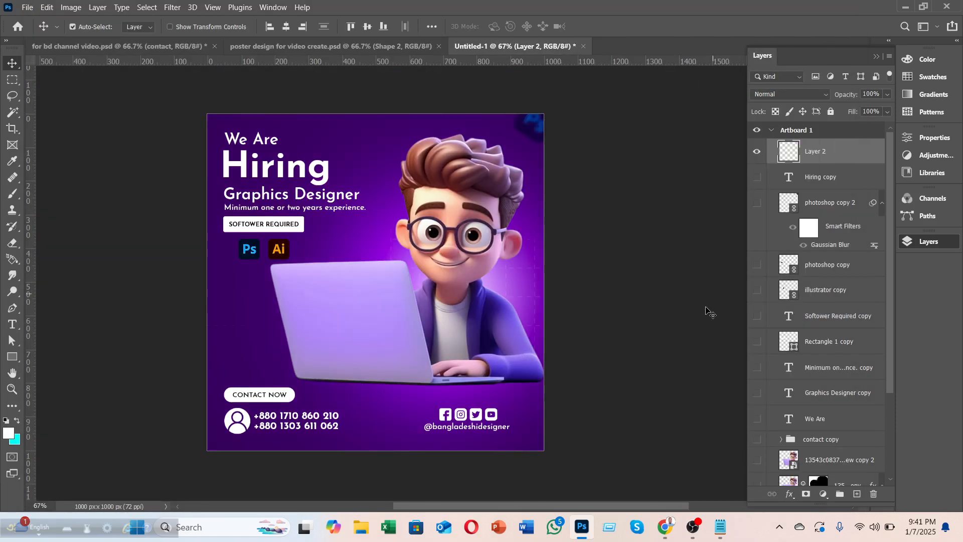
Step: Show every poster layer from Hiring copy down, hide the merged Layer 2, and select Hiring copy
scroll(673, 333, "down", 2)
left_click_drag(755, 179, 758, 495)
scroll(757, 482, "down", 3)
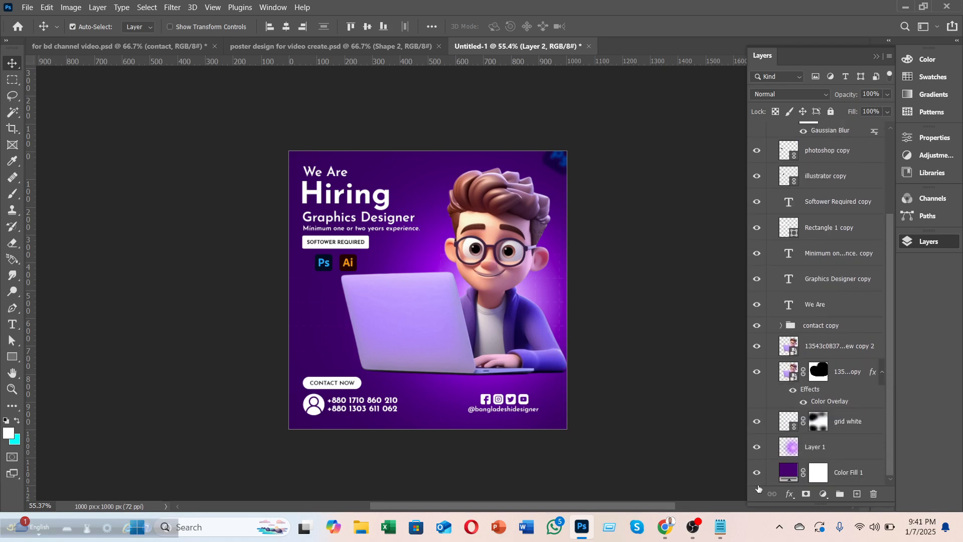
scroll(771, 415, "up", 3)
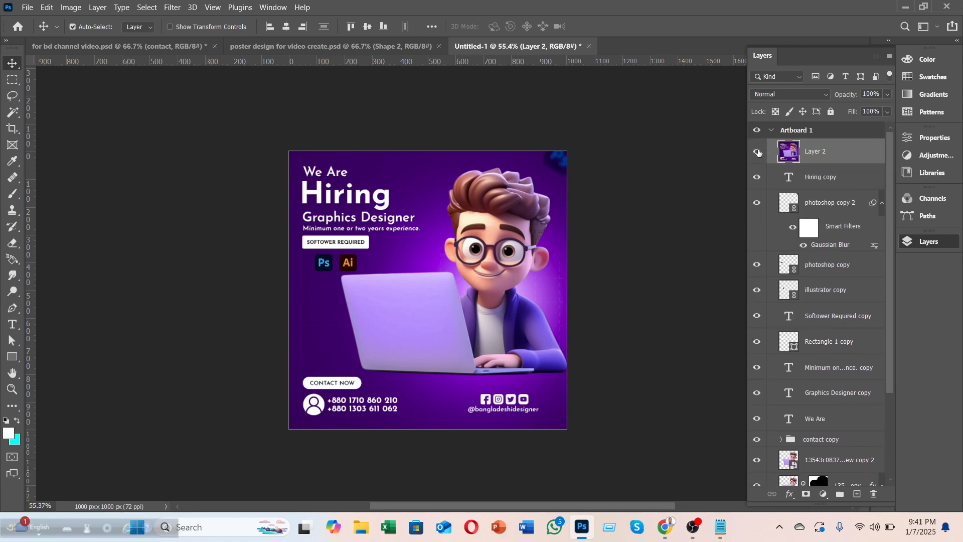
left_click(758, 153)
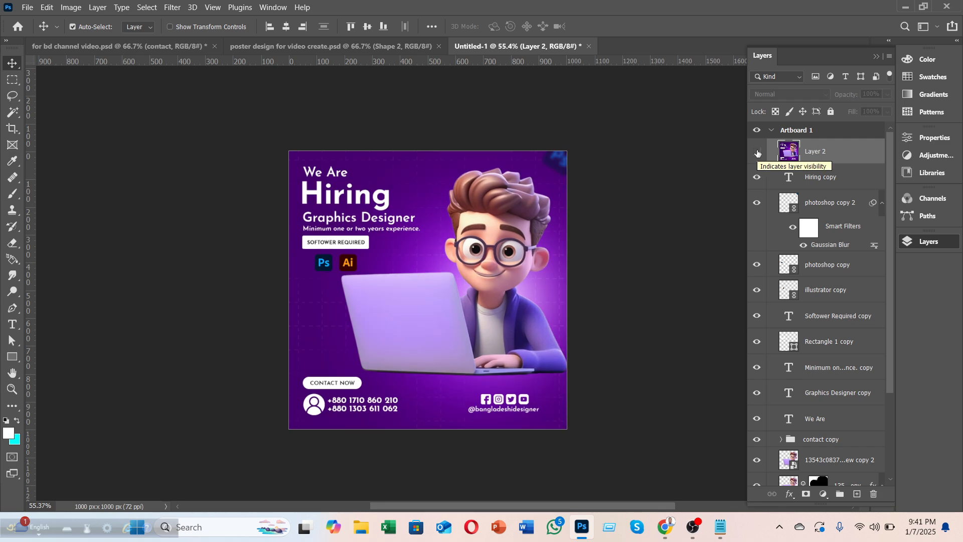
left_click(757, 153)
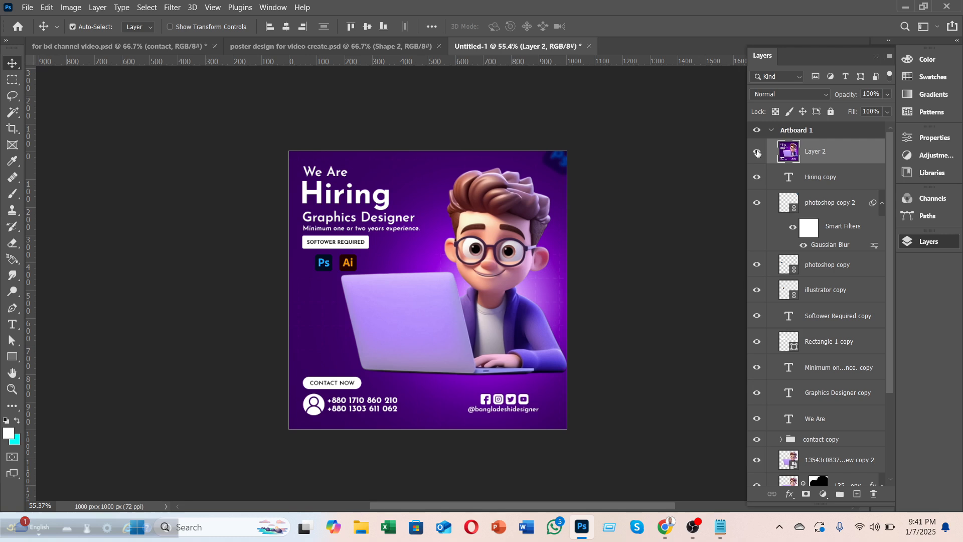
left_click(757, 153)
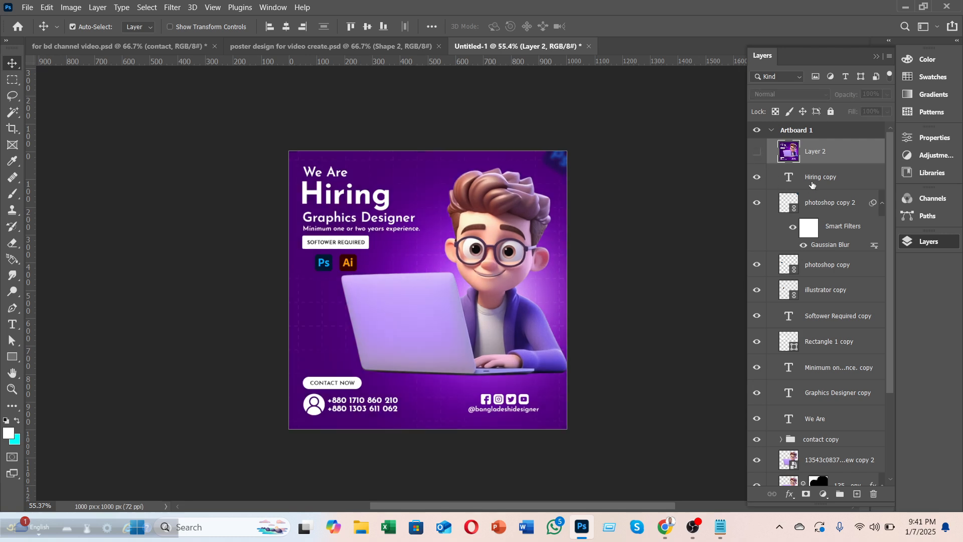
left_click(813, 184)
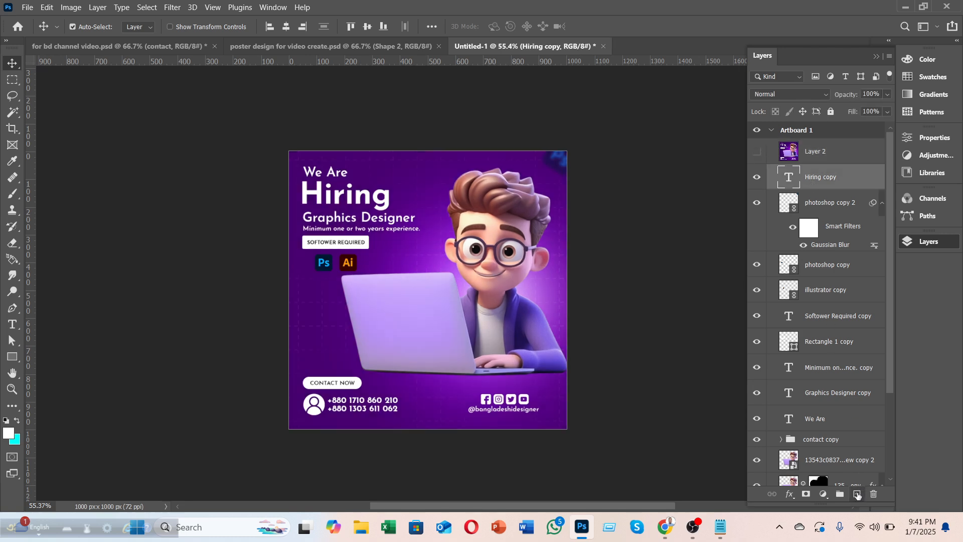
Step: Add a new layer above Hiring copy and set the brush colour to magenta #cc00ff
left_click(858, 493)
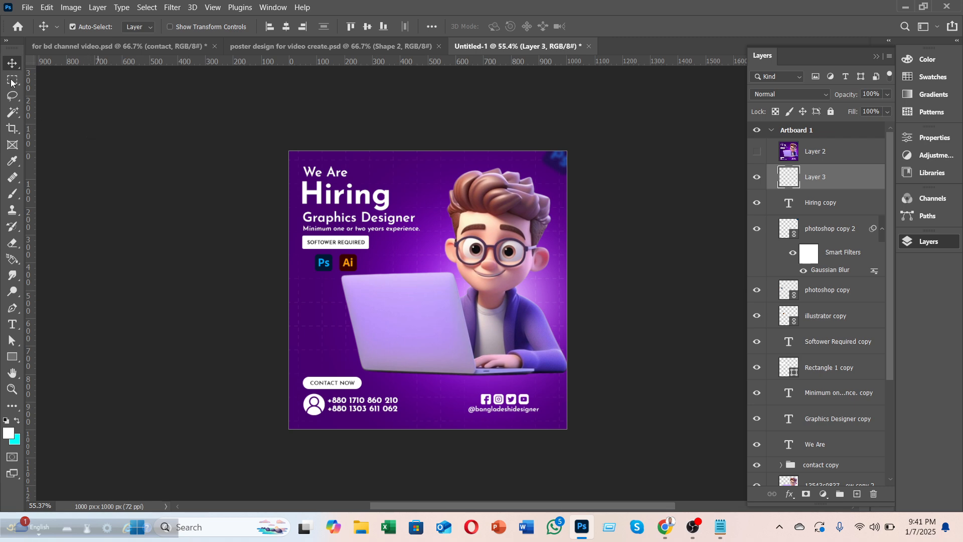
left_click(12, 193)
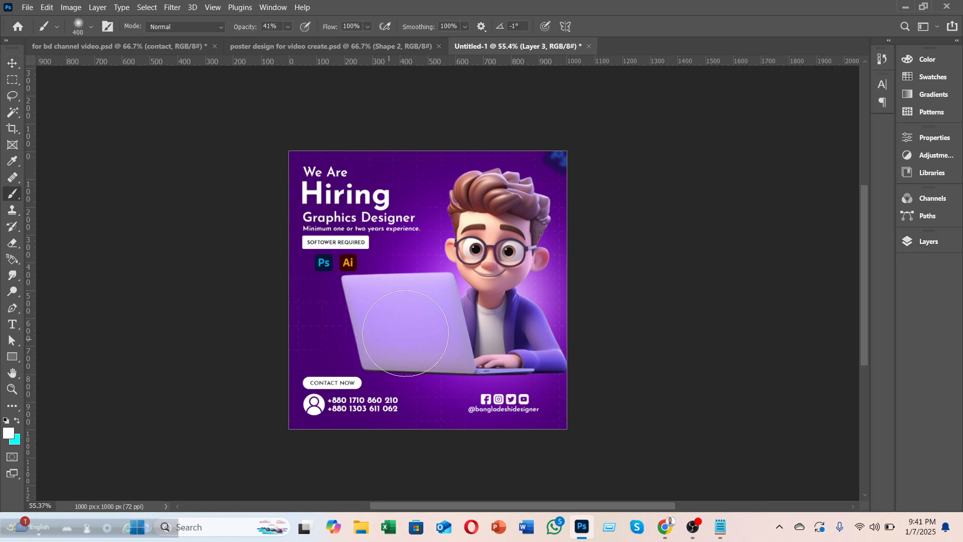
left_click(449, 233, "alt")
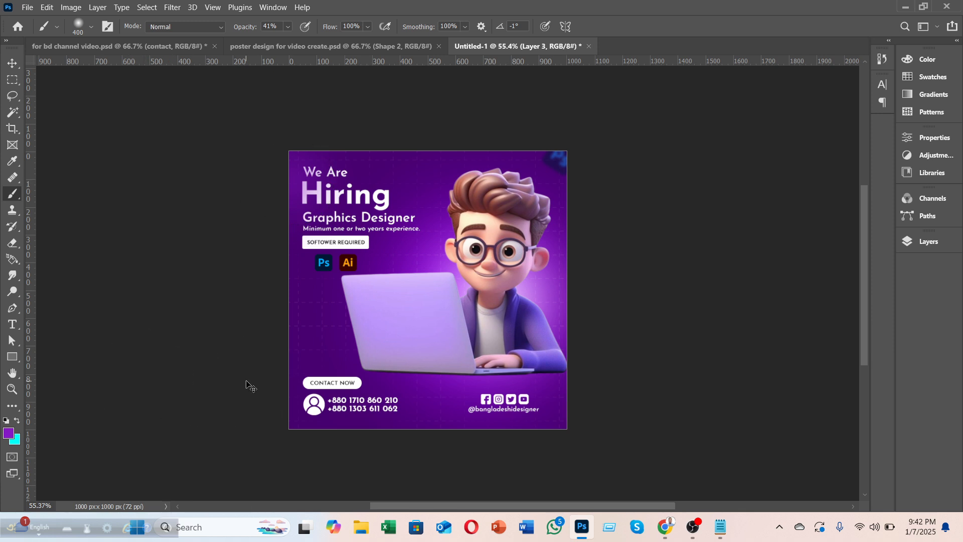
left_click(9, 432)
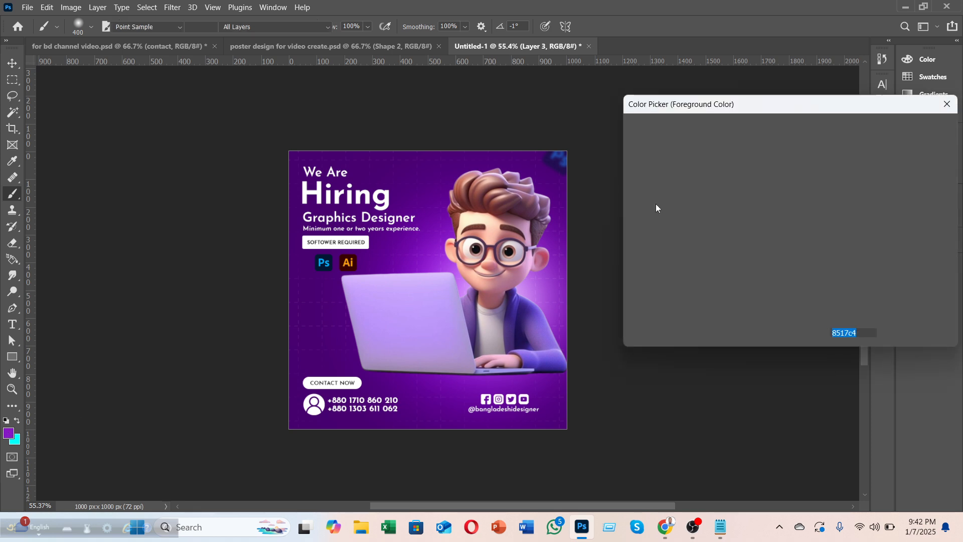
type("cc00ff")
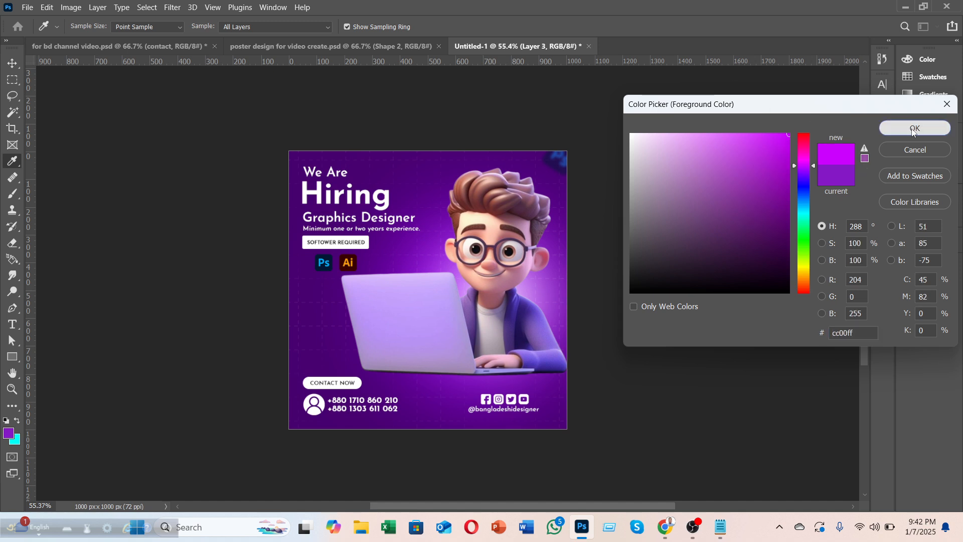
left_click(913, 129)
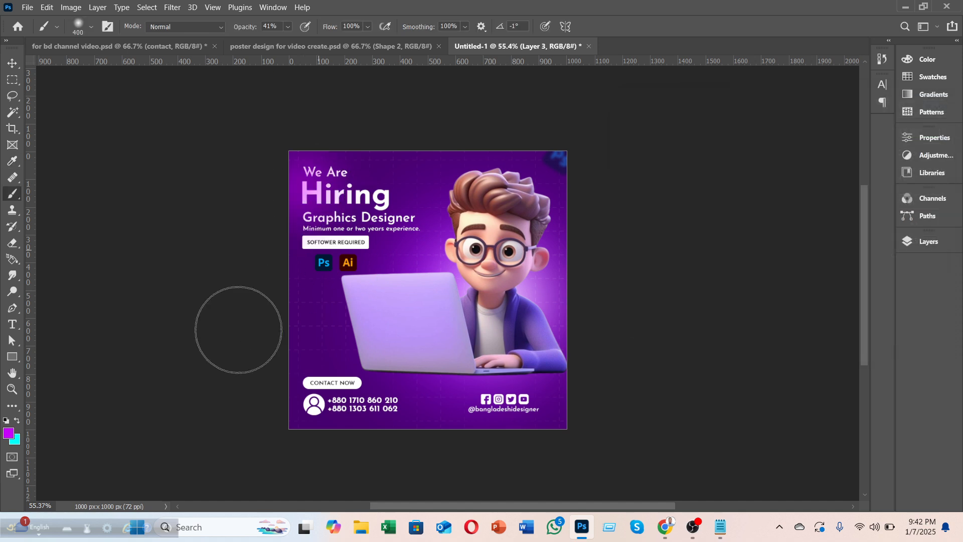
Step: Clip Layer 3 to the Hiring copy text
left_click(921, 243)
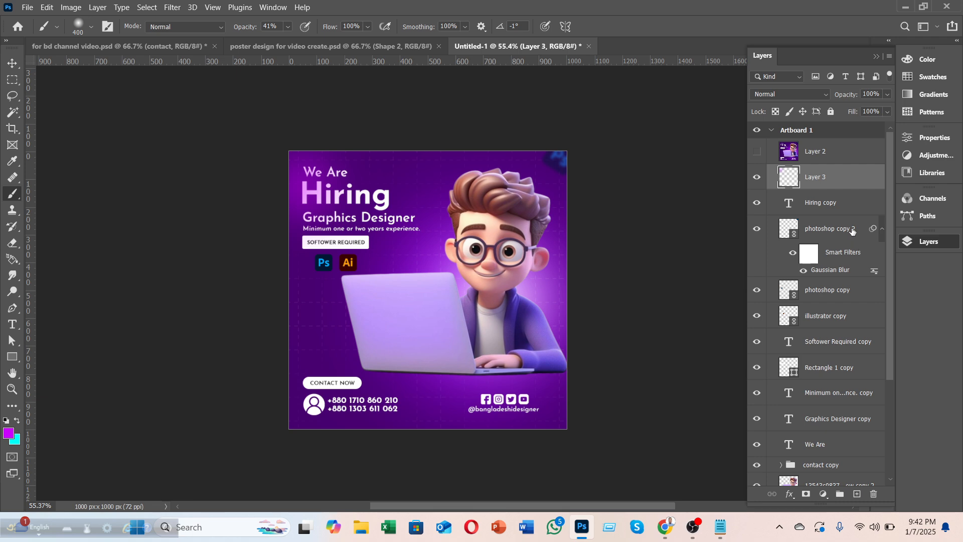
left_click_drag(833, 197, 825, 187)
left_click(825, 190, "alt")
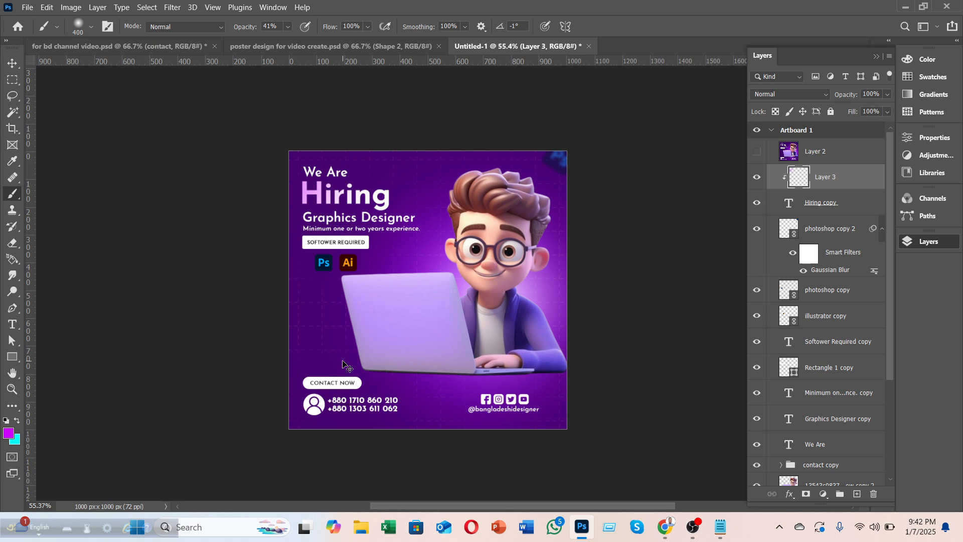
Step: Undo the first attempt, set brush opacity to 100%, dab magenta on the heading and re-clip Layer 3
key("ctrl+z")
key("ctrl+z")
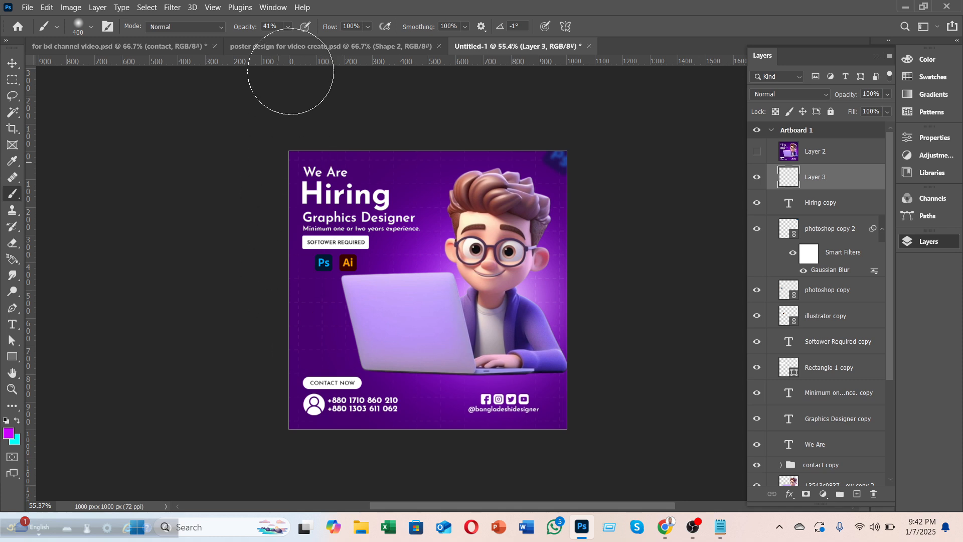
key("F7")
key("0")
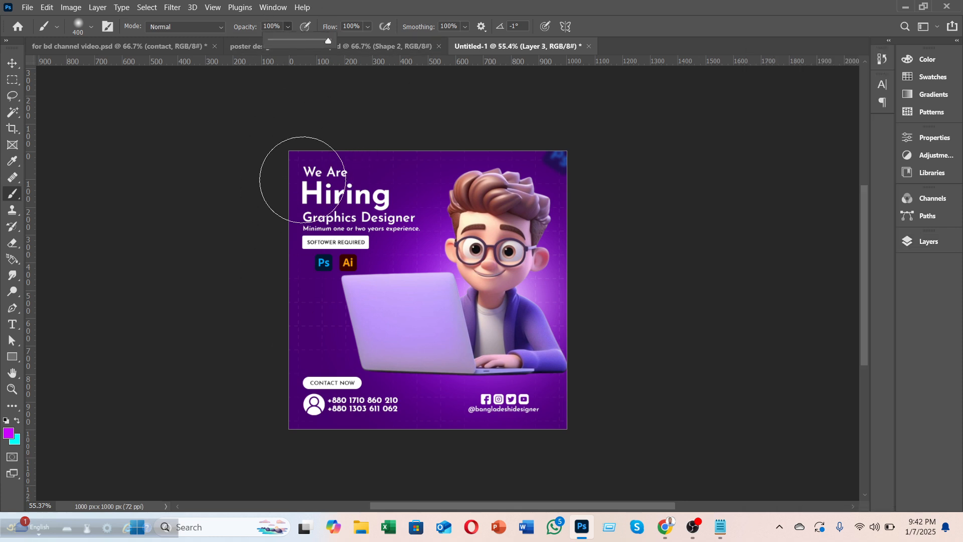
left_click(301, 177)
left_click(910, 243)
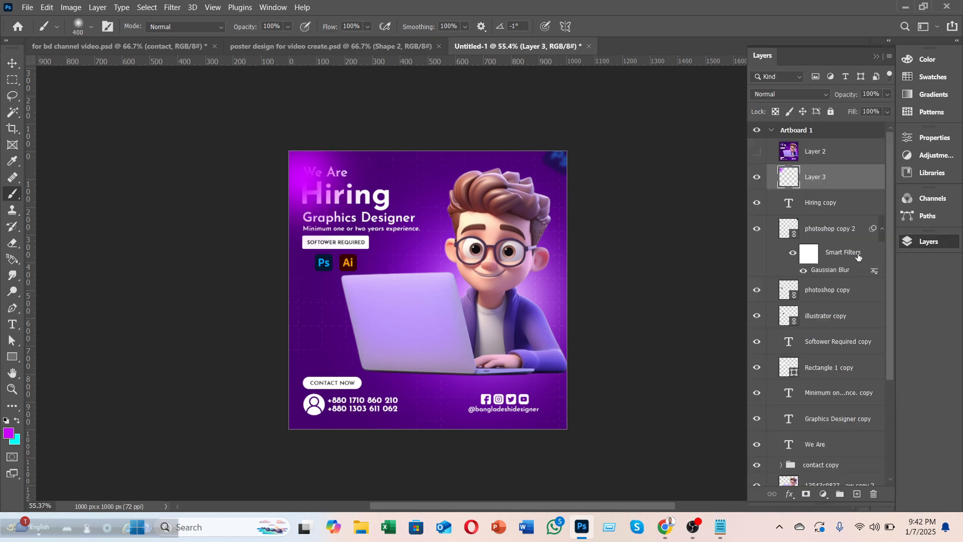
left_click(824, 190, "alt")
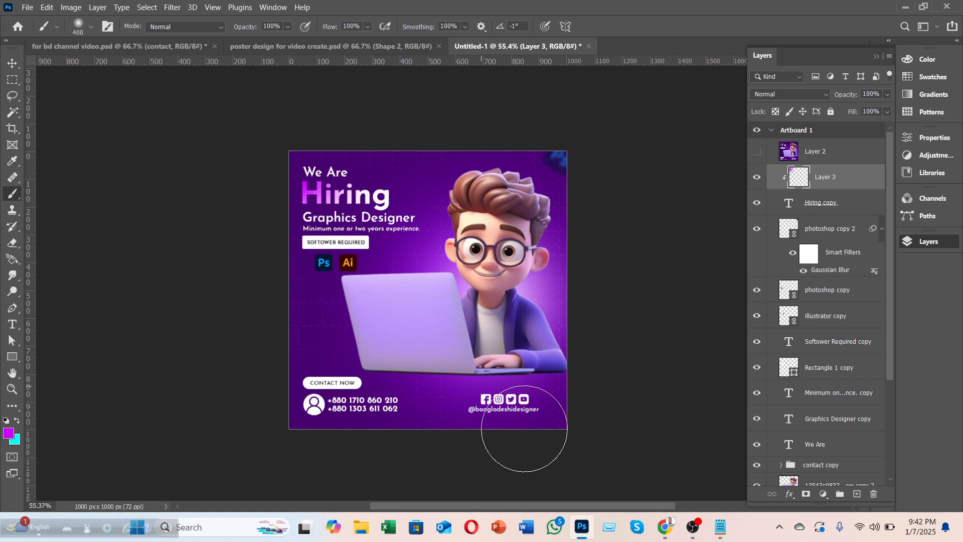
Step: Paint a magenta glow on the laptop's left side, try lowering Layer 3's opacity, then undo it
left_click(355, 341)
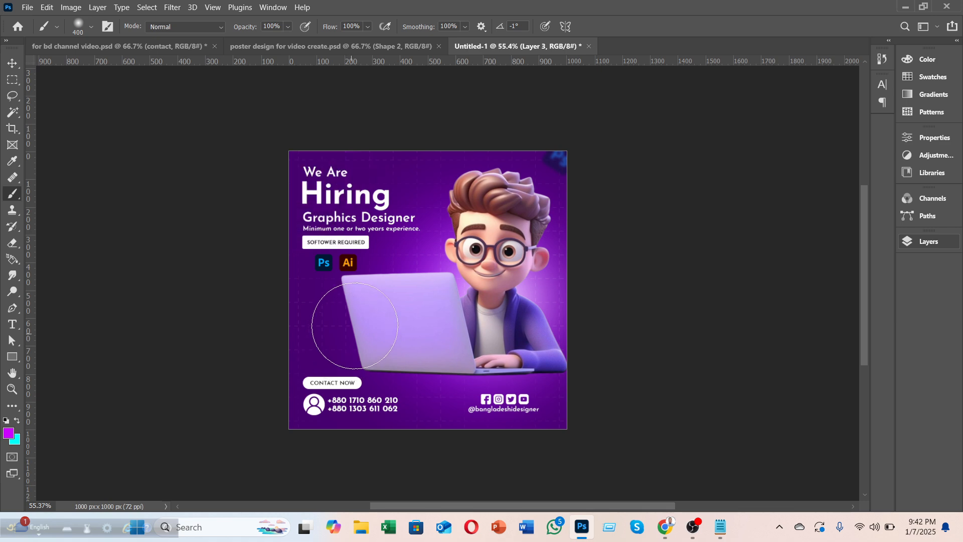
left_click(355, 326)
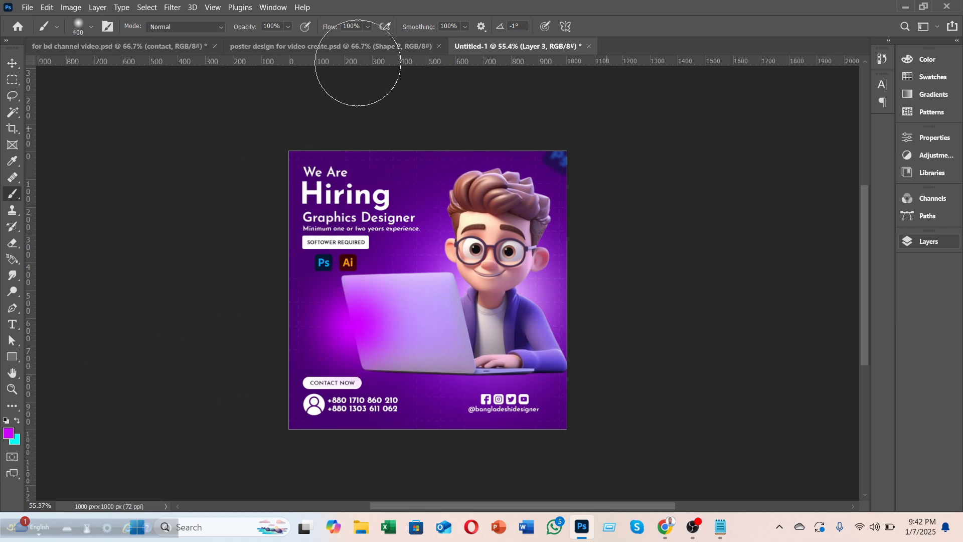
left_click(911, 243)
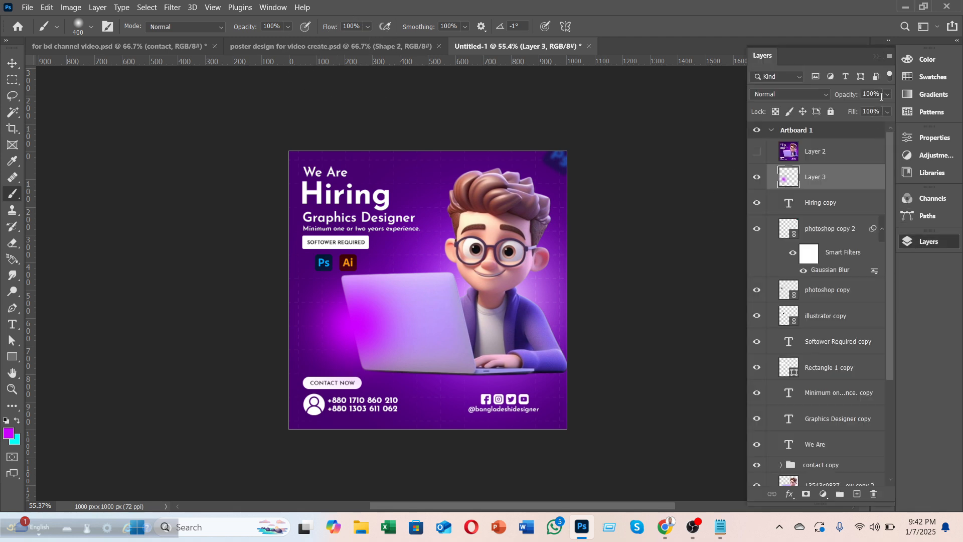
left_click_drag(885, 96, 856, 106)
left_click(8, 64)
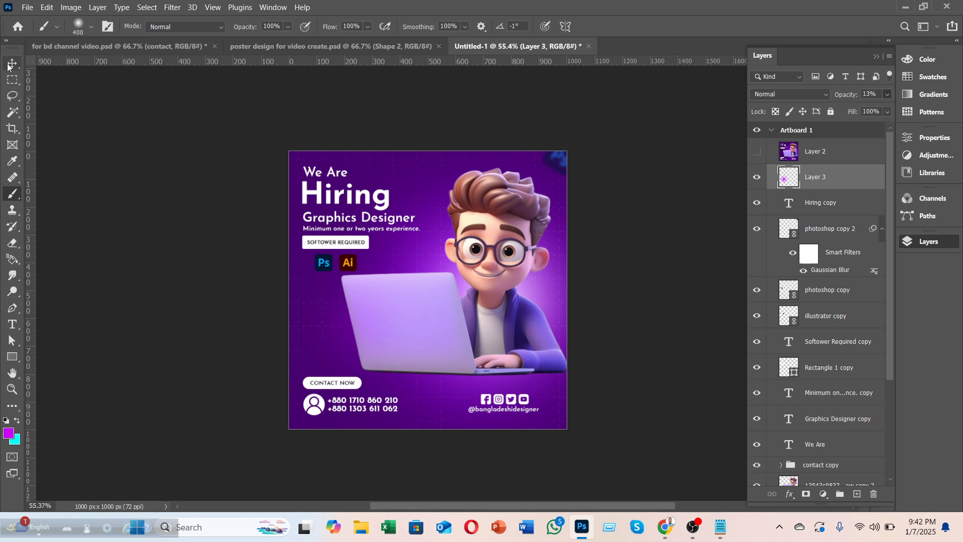
left_click(910, 243)
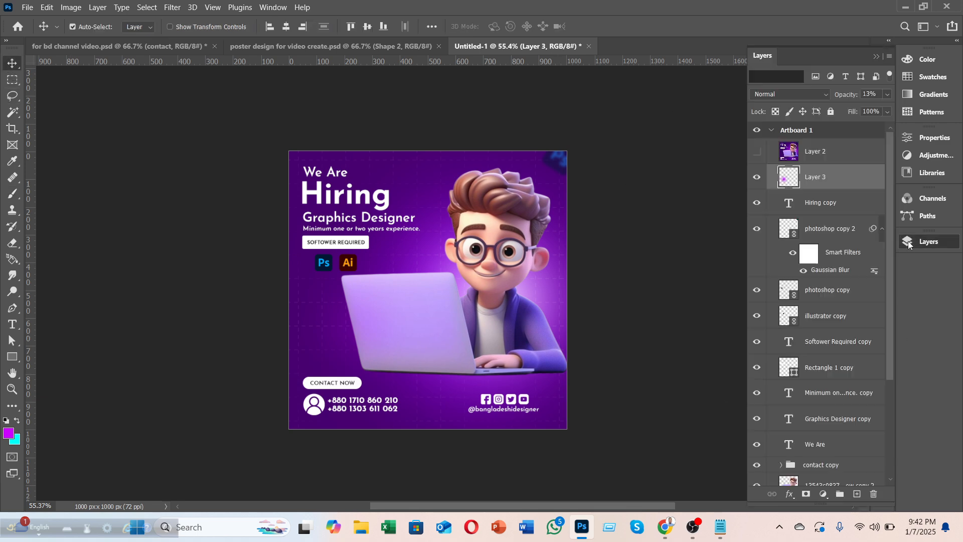
left_click(886, 95)
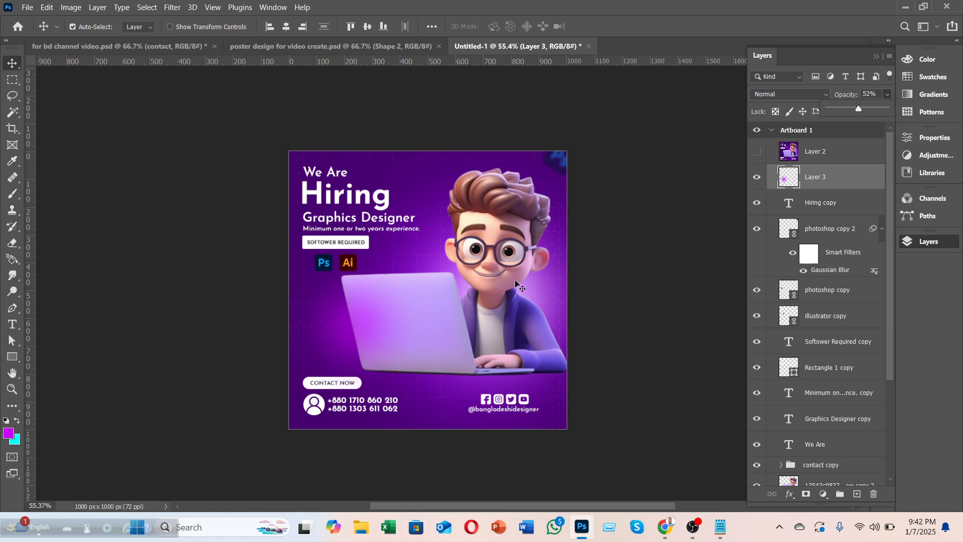
key("ctrl")
key("ctrl+z")
key("ctrl+z")
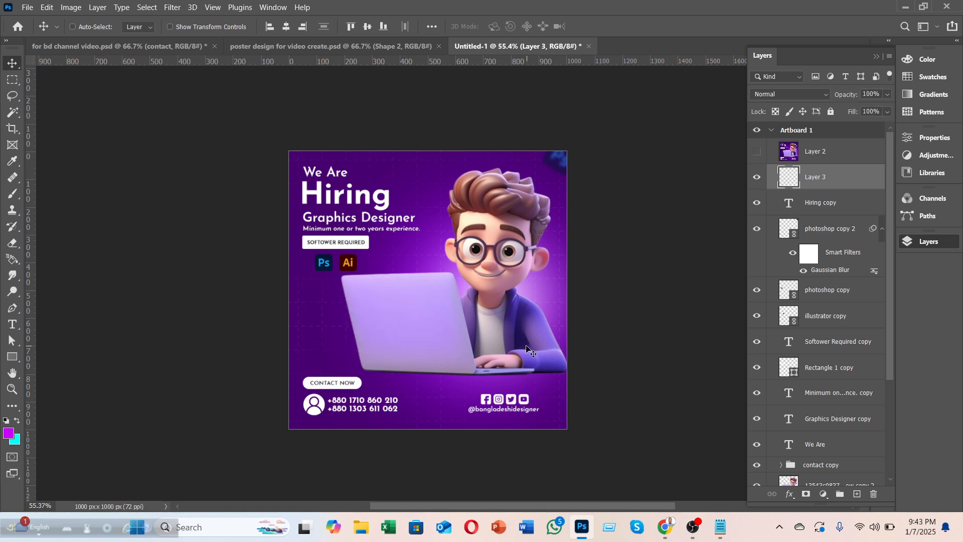
Step: Keep magenta as the paint colour and paint a soft glow near the character's chin
left_click(8, 434)
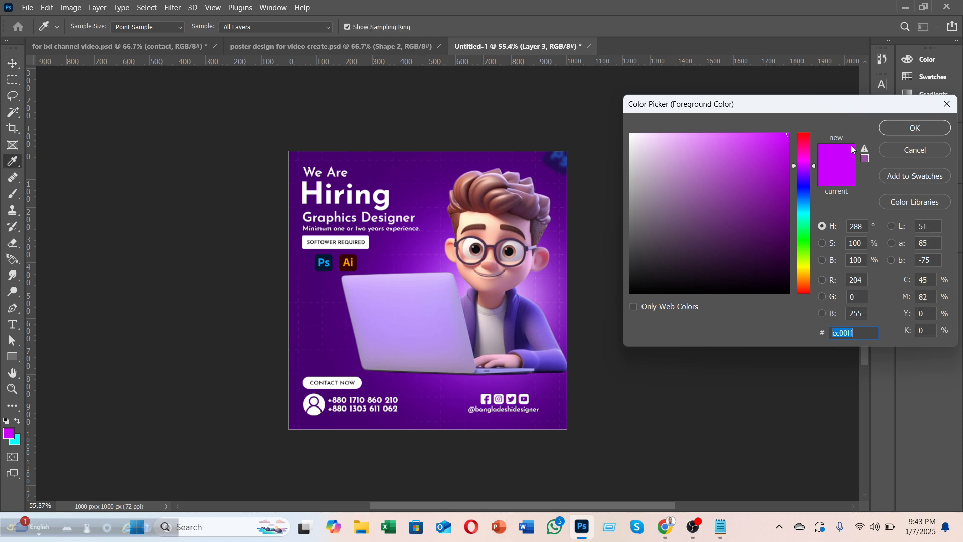
left_click(929, 128)
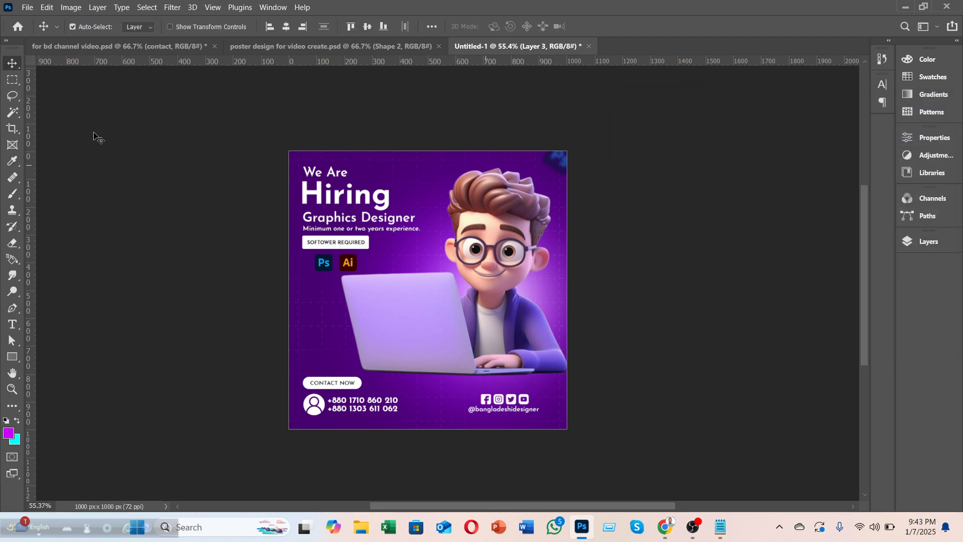
left_click(11, 194)
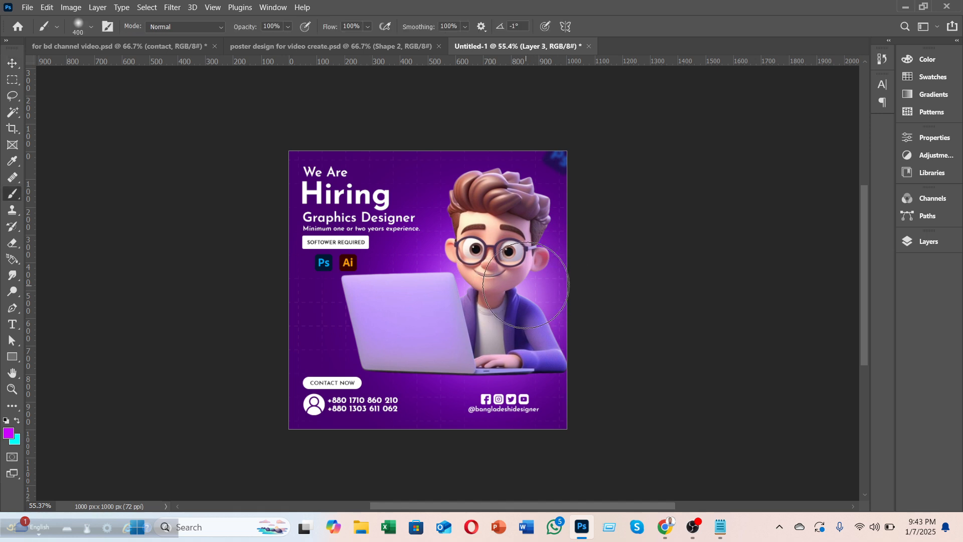
left_click(531, 284)
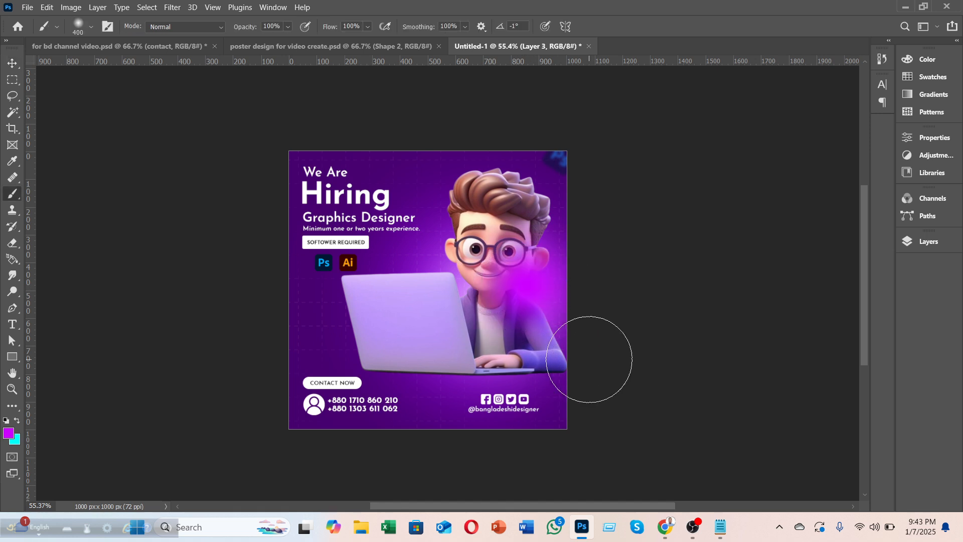
Step: Start Free Transform on the glow layer with the Move tool
left_click(910, 244)
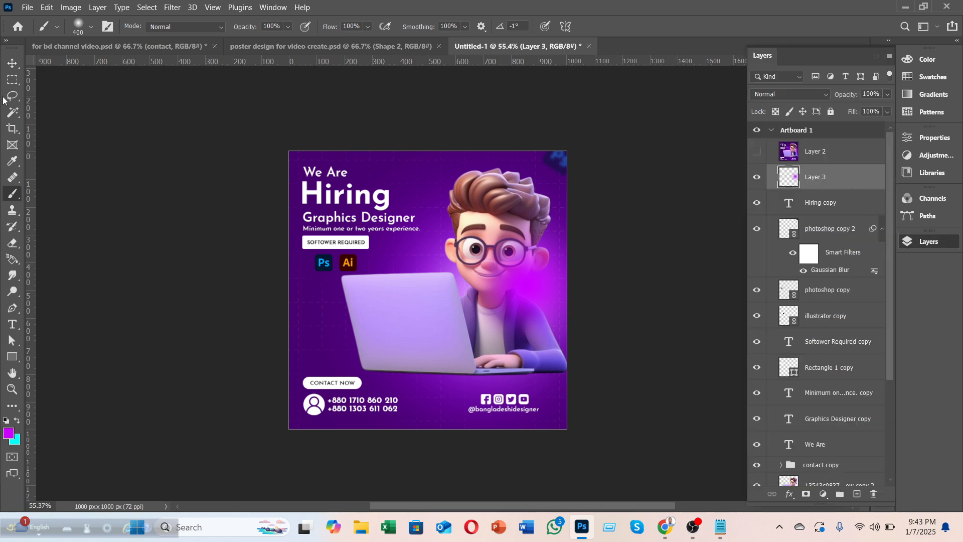
key("v")
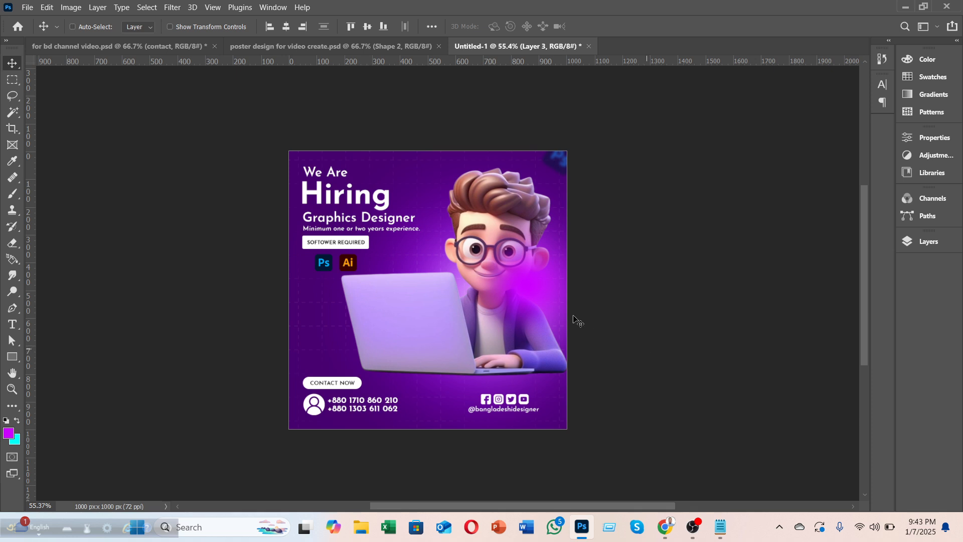
key("ctrl+t")
Step: Shrink, squash and rotate the glow about 51° beside the character's shoulder, then commit it
left_click_drag(566, 194, 466, 301)
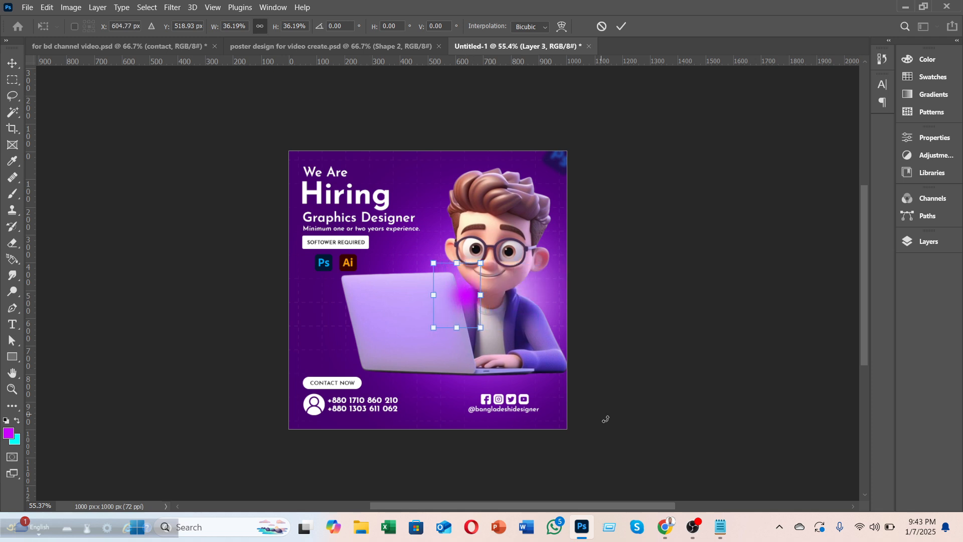
left_click_drag(457, 264, 544, 309)
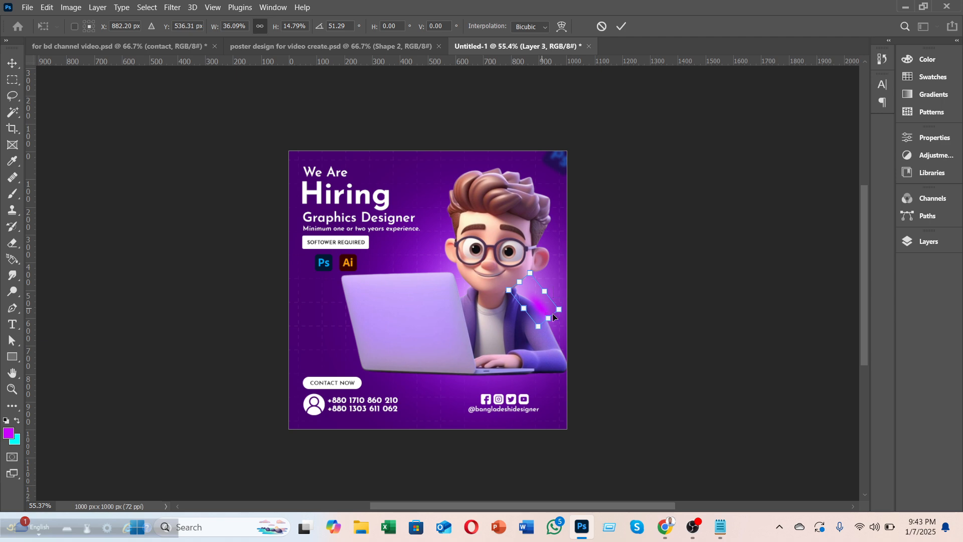
left_click(621, 26)
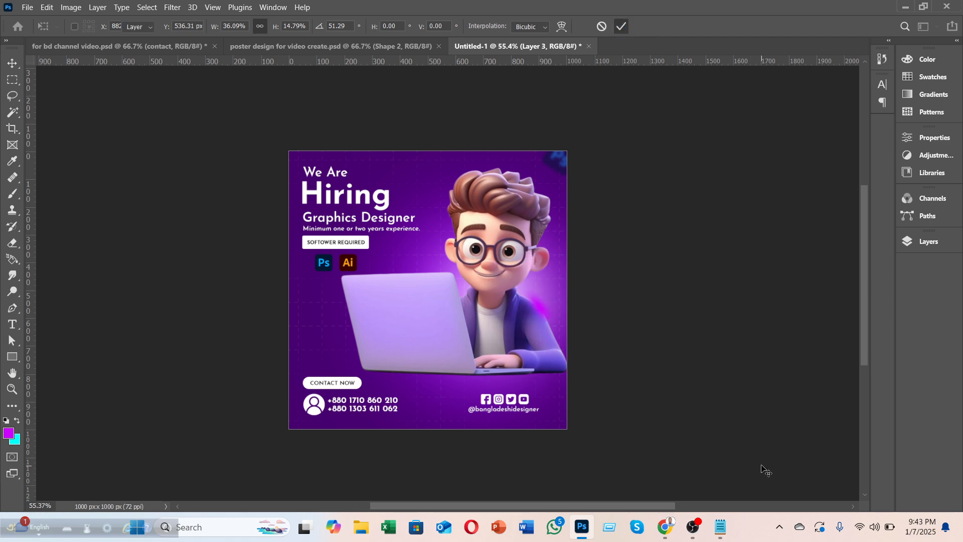
left_click(922, 242)
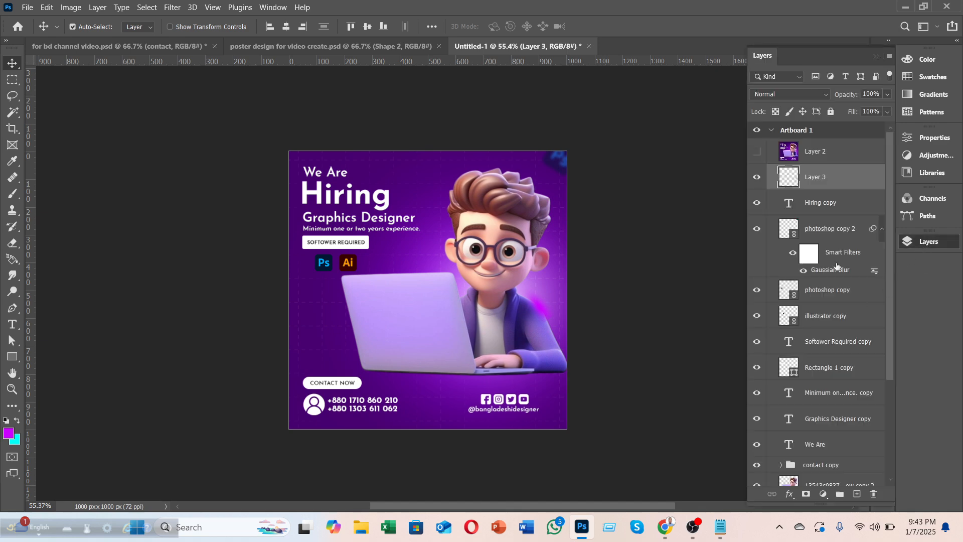
Step: Try a Color Overlay in Layer 3's Blending Options, then cancel it
right_click(819, 183)
left_click(687, 8)
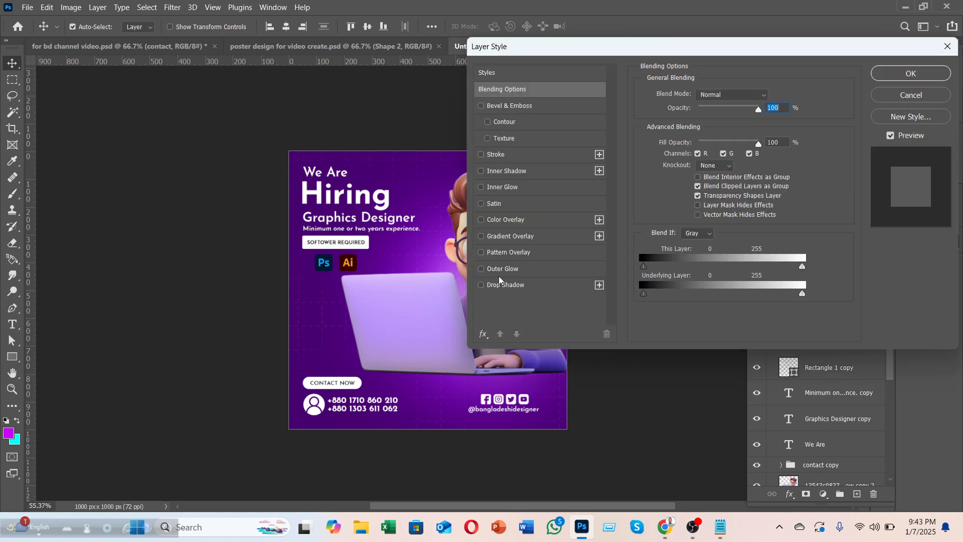
left_click(480, 219)
left_click_drag(554, 53, 753, 46)
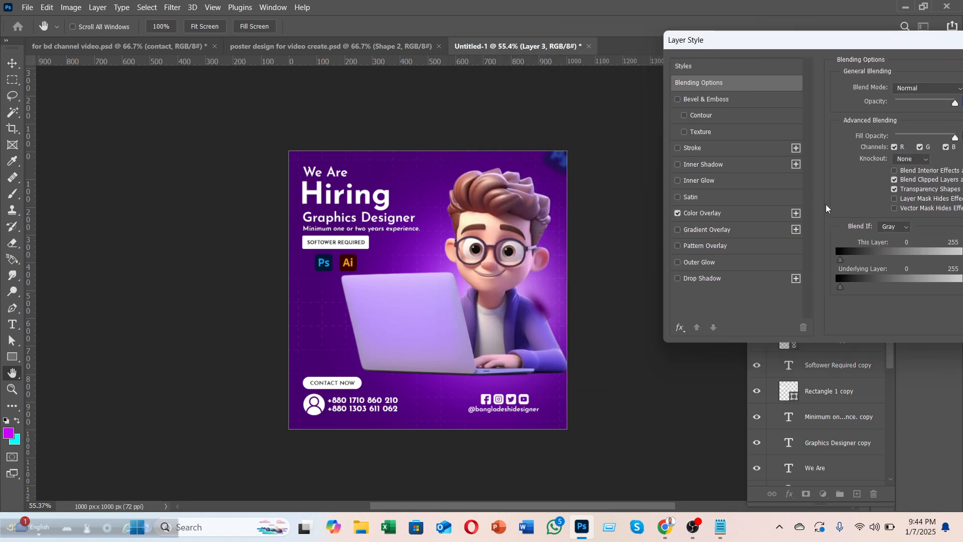
left_click(760, 215)
left_click_drag(886, 51, 457, 50)
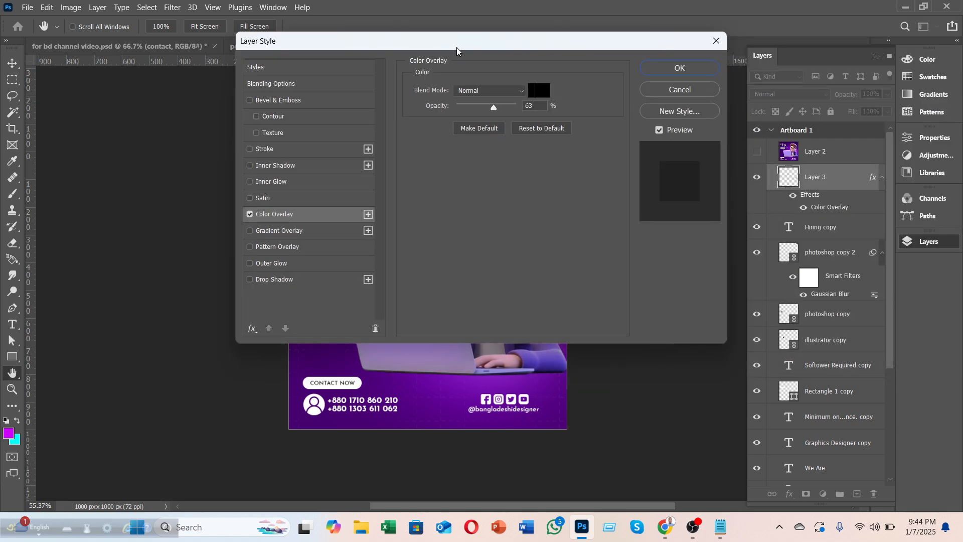
left_click(662, 90)
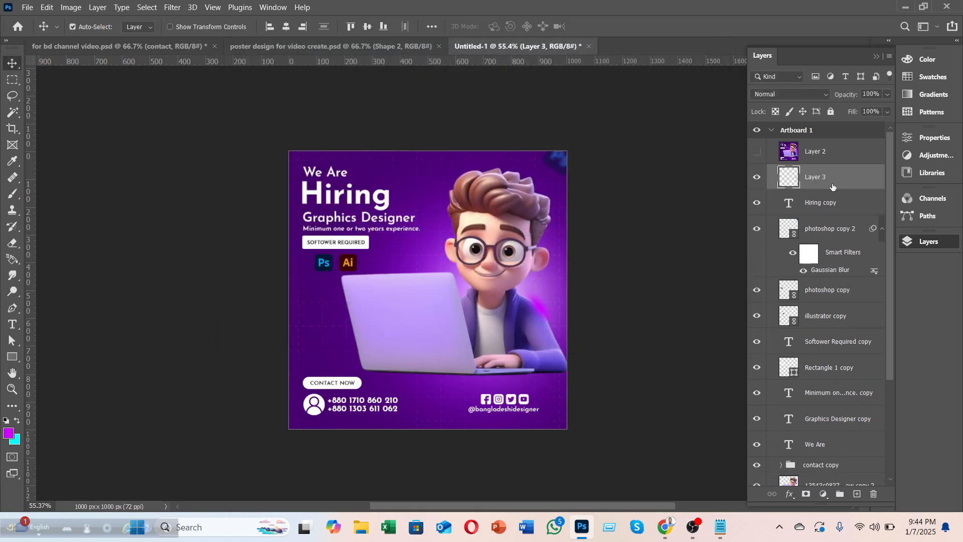
Step: Delete the small magenta glow layer and add a fresh empty layer above Hiring copy
key("Delete")
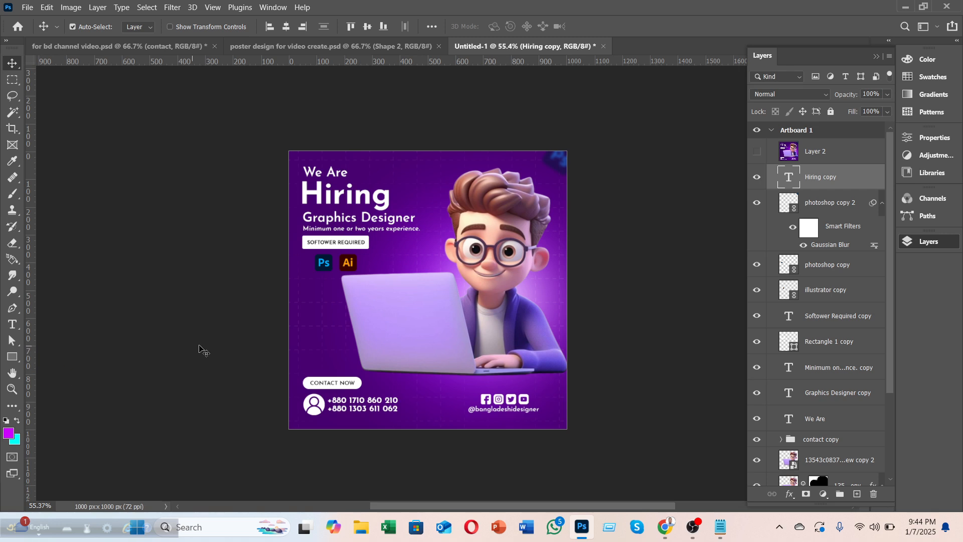
left_click(201, 349)
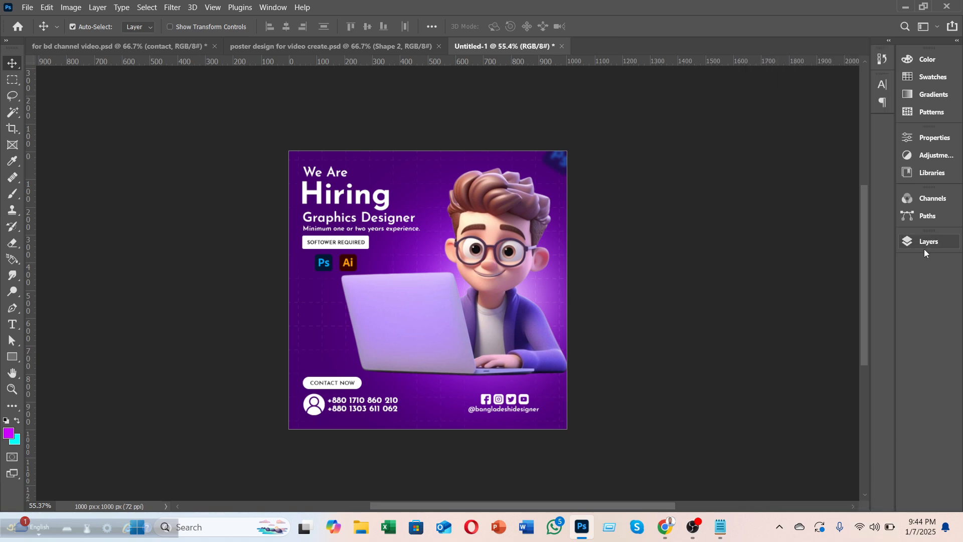
left_click(907, 245)
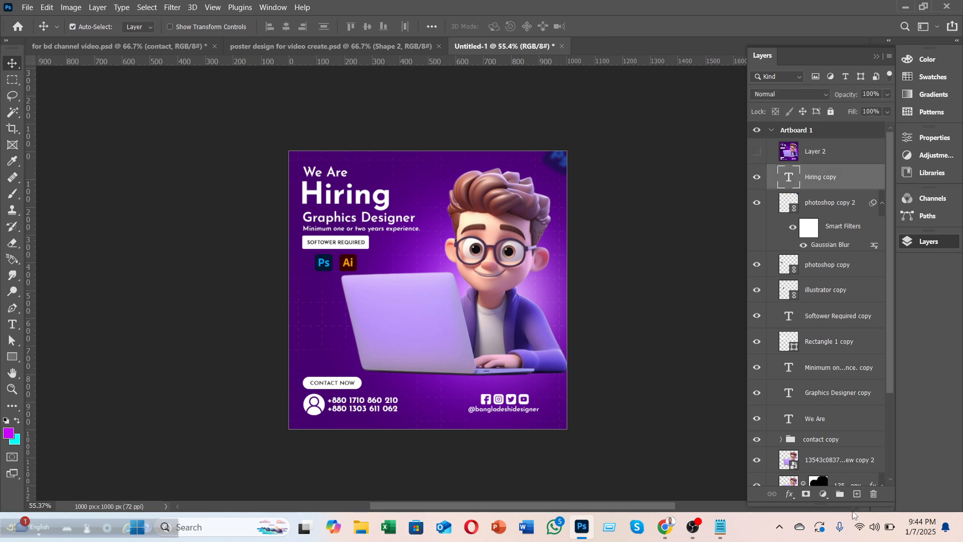
left_click(857, 495)
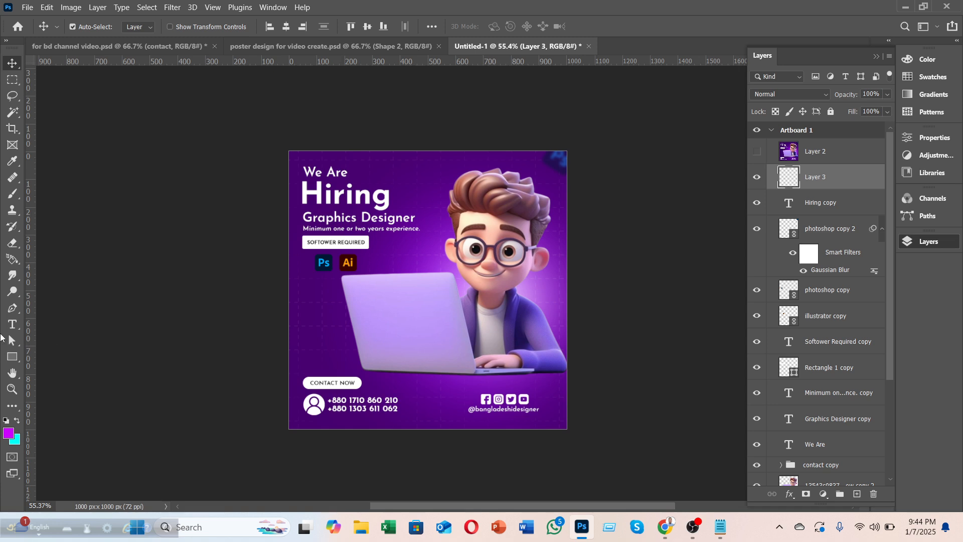
left_click(12, 193)
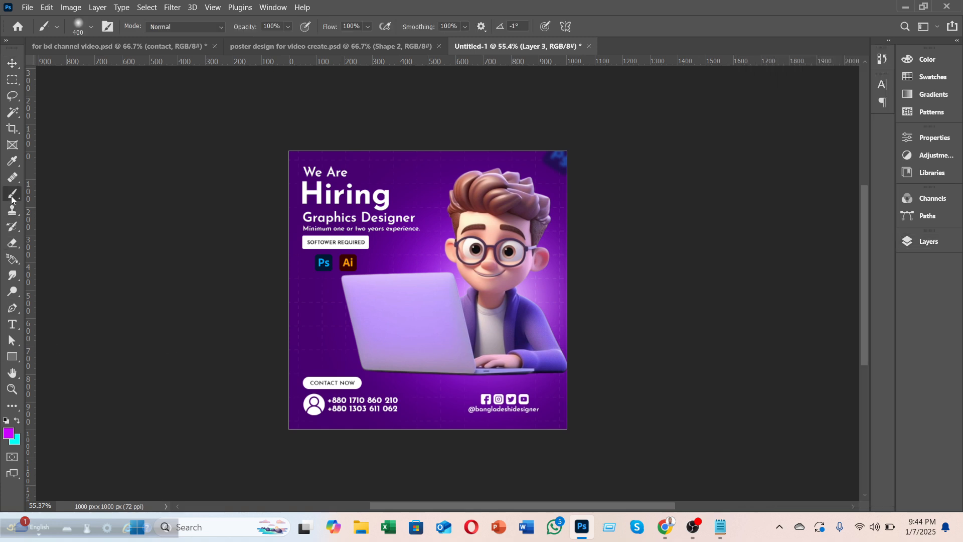
Step: Paint a soft magenta dab and a white 250 px spot left of the laptop
left_click(337, 307)
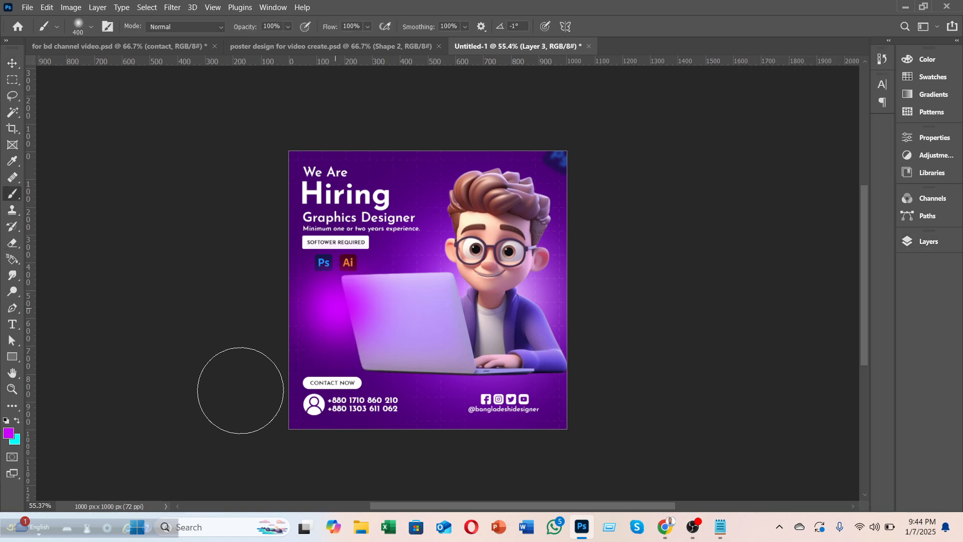
left_click(11, 435)
left_click_drag(644, 146, 615, 113)
left_click(915, 127)
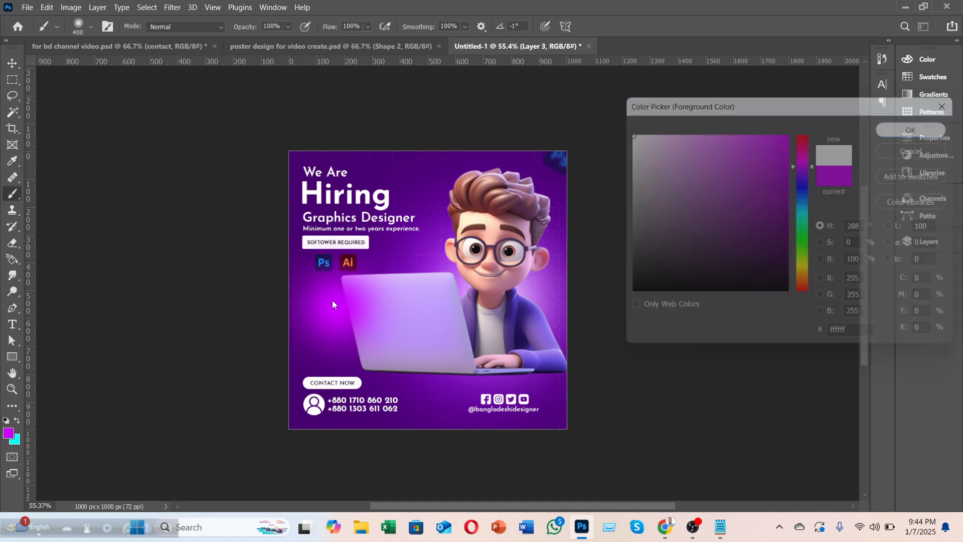
key("bracketright")
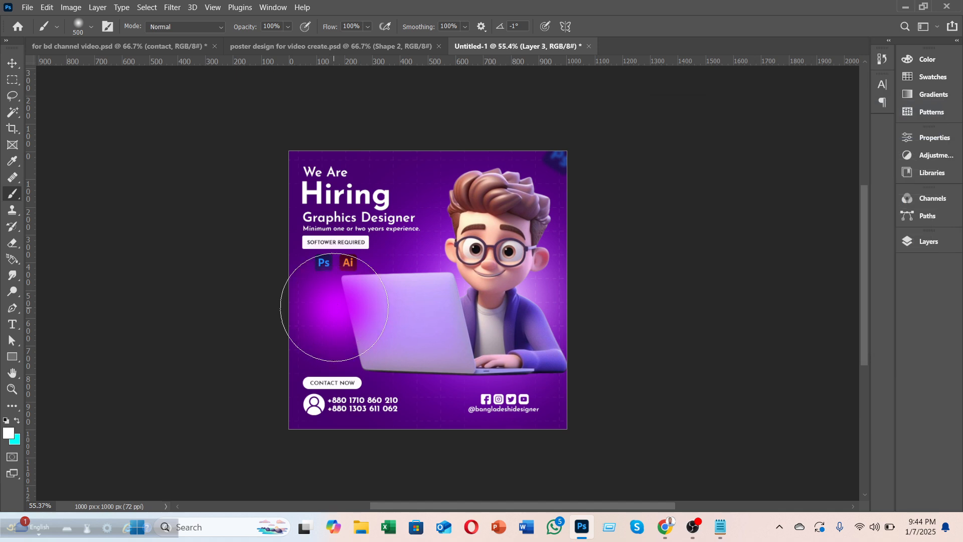
key("bracketleft")
key("bracketleft")
key("bracketleft")
key("bracketleft")
key("bracketleft")
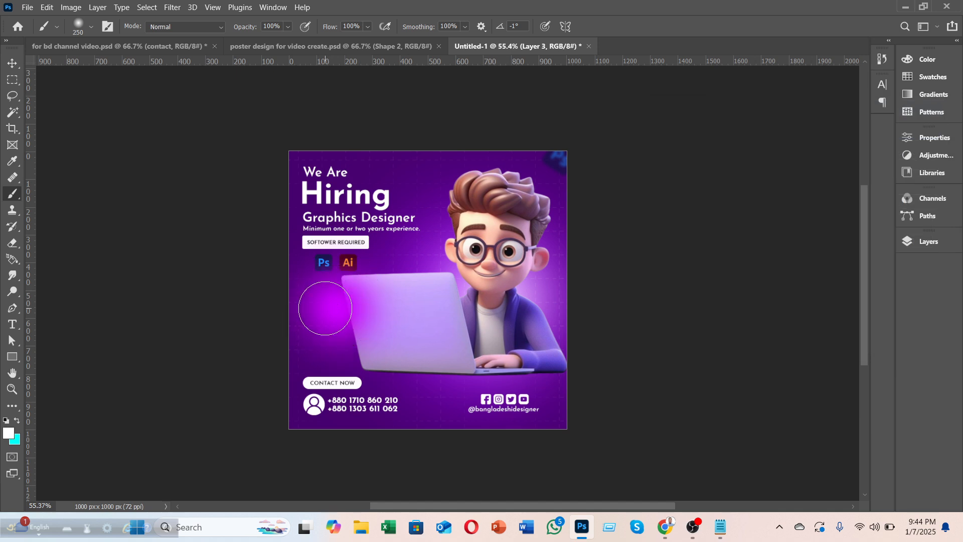
left_click(325, 308)
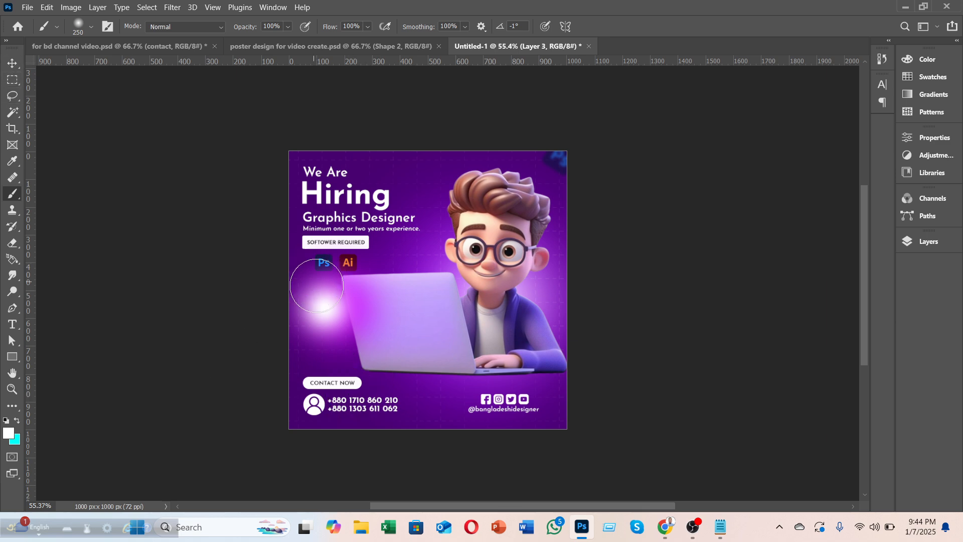
key("bracketleft")
key("bracketleft")
key("bracketleft")
key("bracketleft")
key("bracketleft")
key("bracketleft")
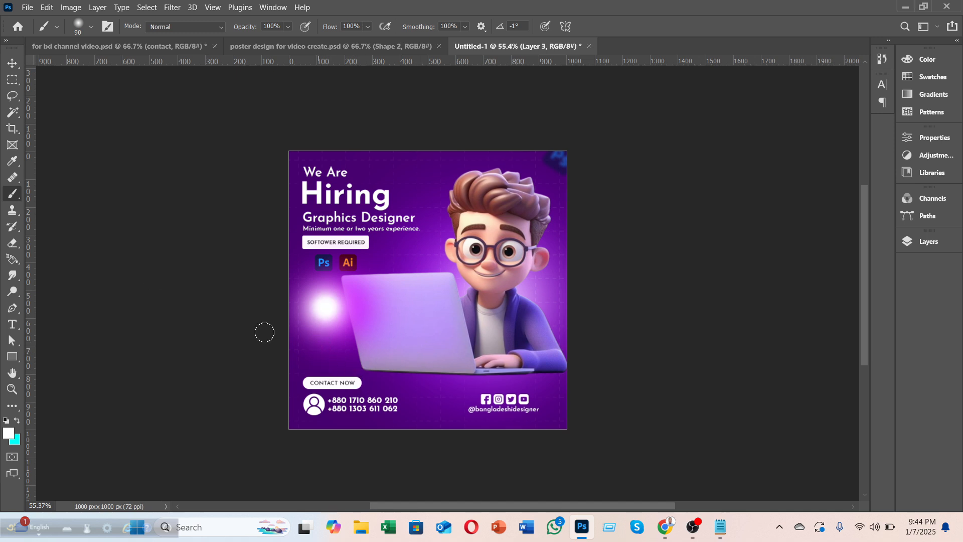
key("bracketright")
key("bracketright")
key("bracketright")
key("bracketright")
key("bracketright")
key("bracketright")
key("bracketright")
key("bracketright")
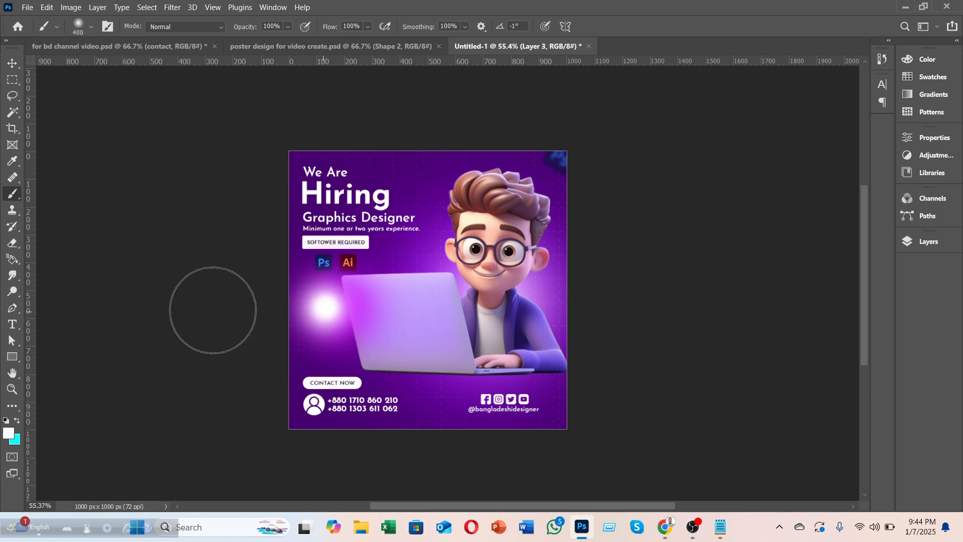
Step: Move the glow onto the laptop screen with Free Transform and commit it
left_click(11, 63)
key("ctrl+t")
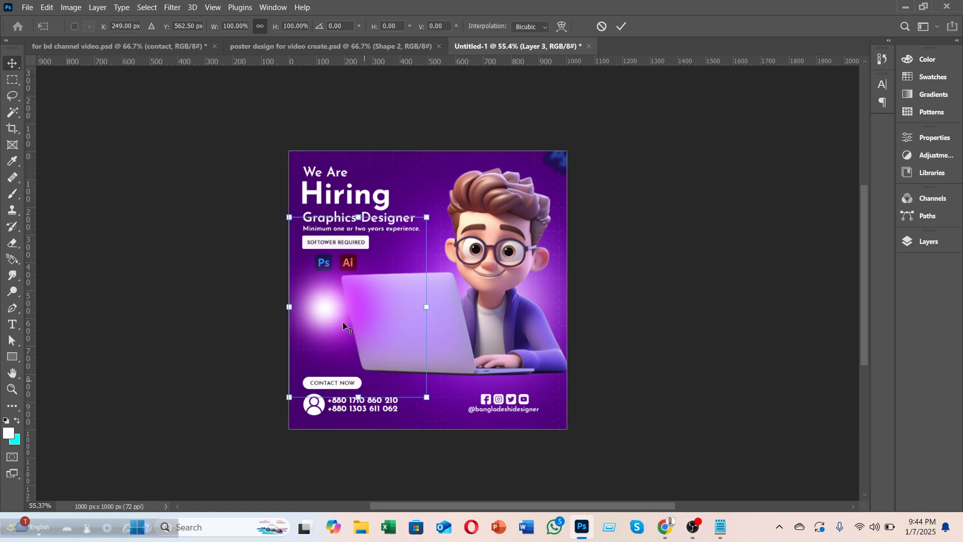
left_click_drag(399, 262, 475, 250)
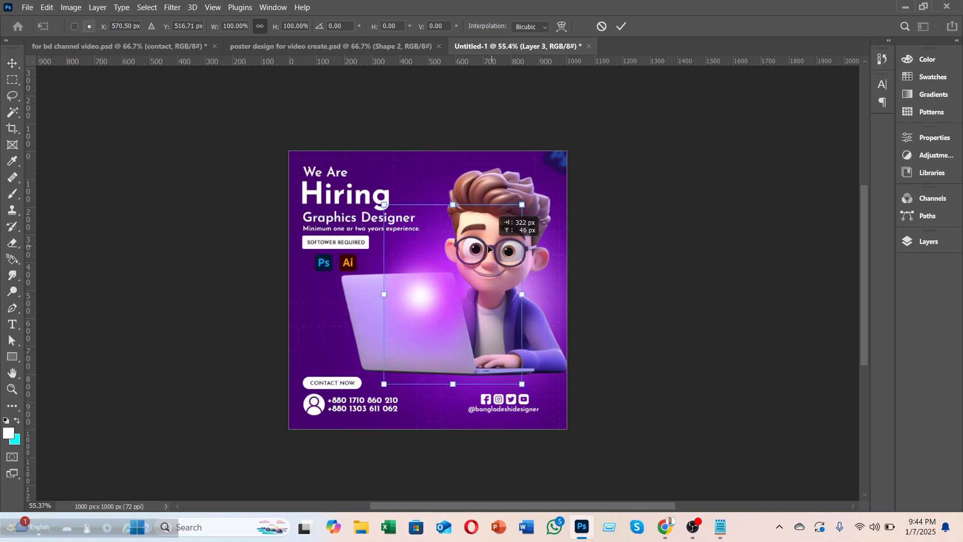
left_click(620, 28)
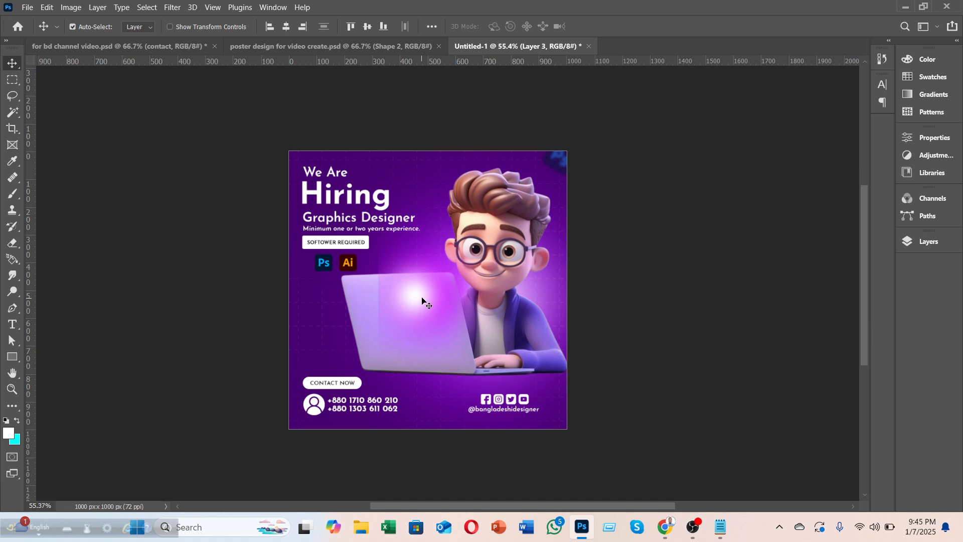
Step: Replace the laptop glow layer with a fresh empty layer and a 500 px soft brush
key("Delete")
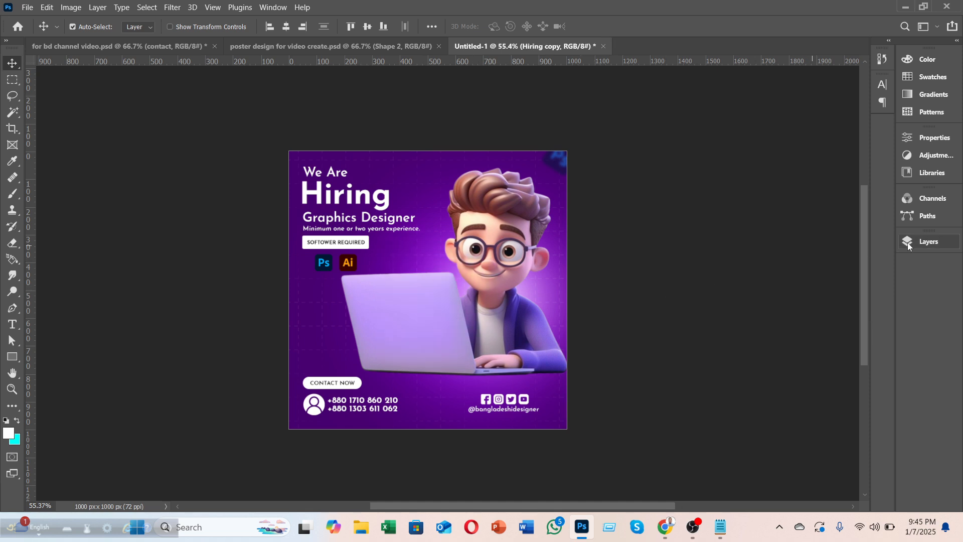
left_click(928, 241)
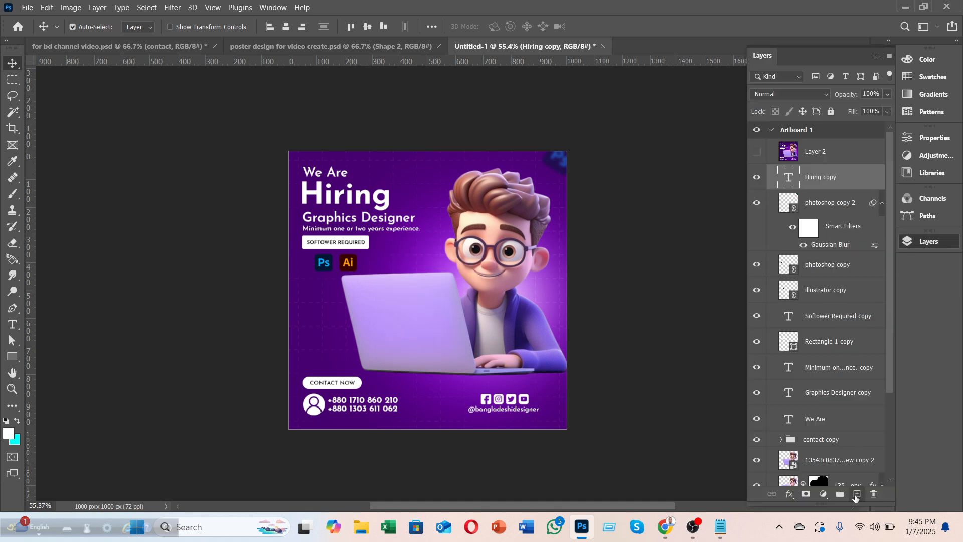
left_click(857, 494)
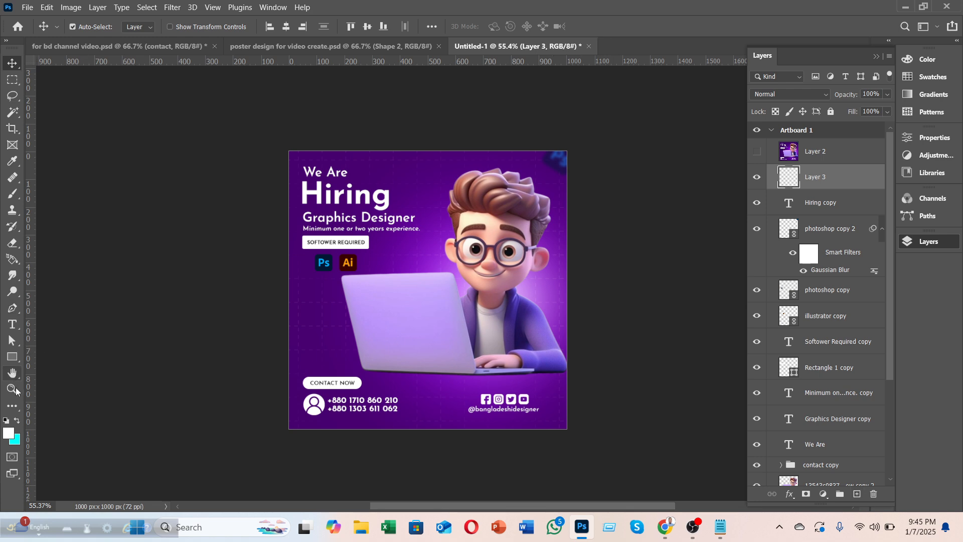
left_click(17, 190)
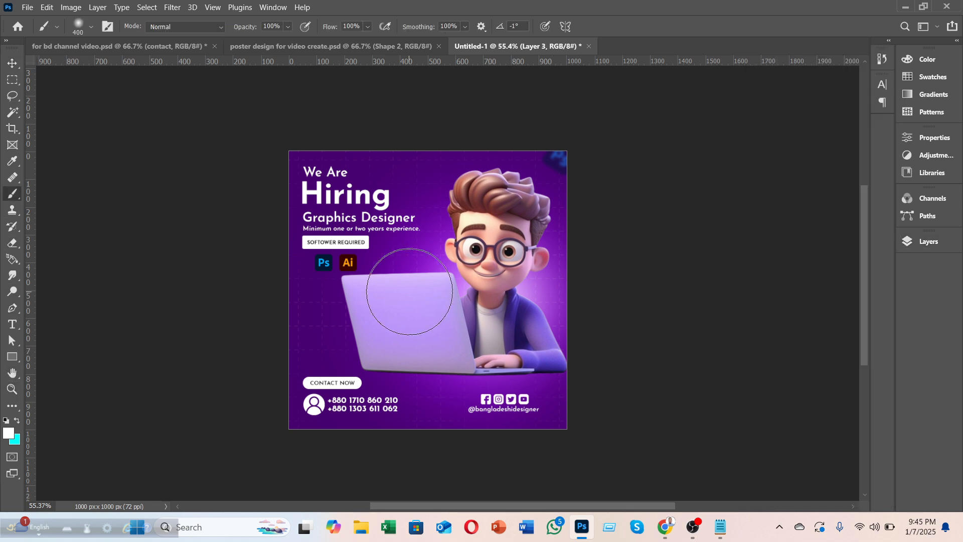
key("bracketright")
left_click(406, 298)
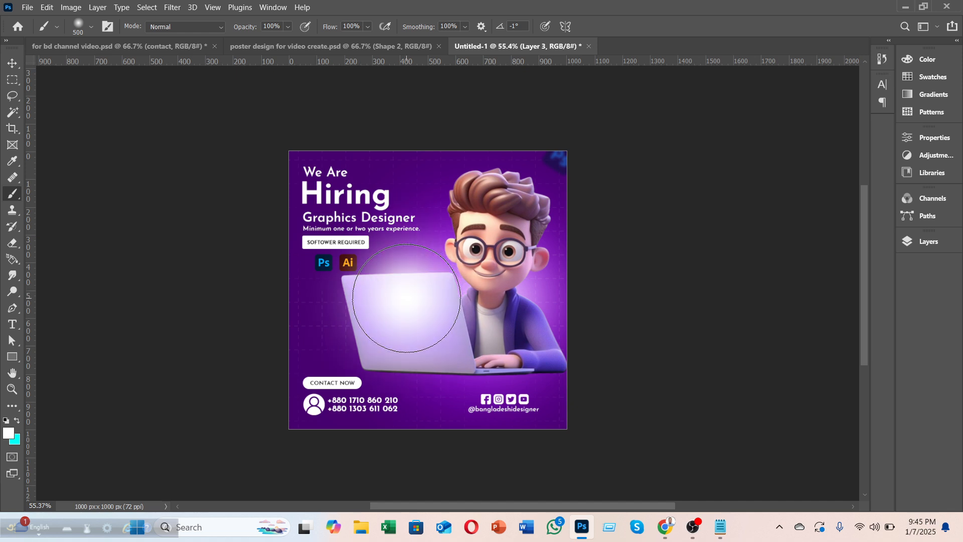
key("ctrl+z")
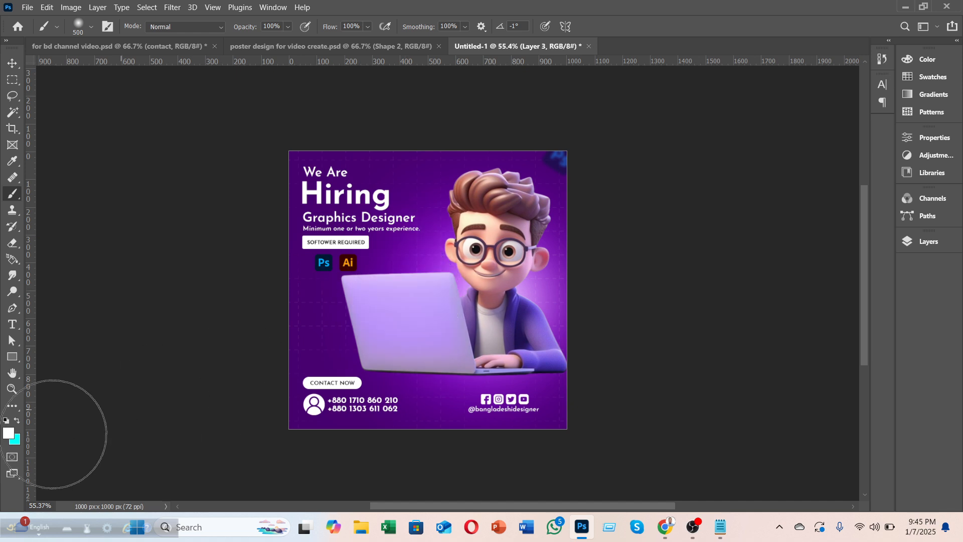
Step: Paint a magenta #cc00ff glow on the laptop screen with a white 300 px centre hotspot
left_click(7, 435)
type("cc00ff")
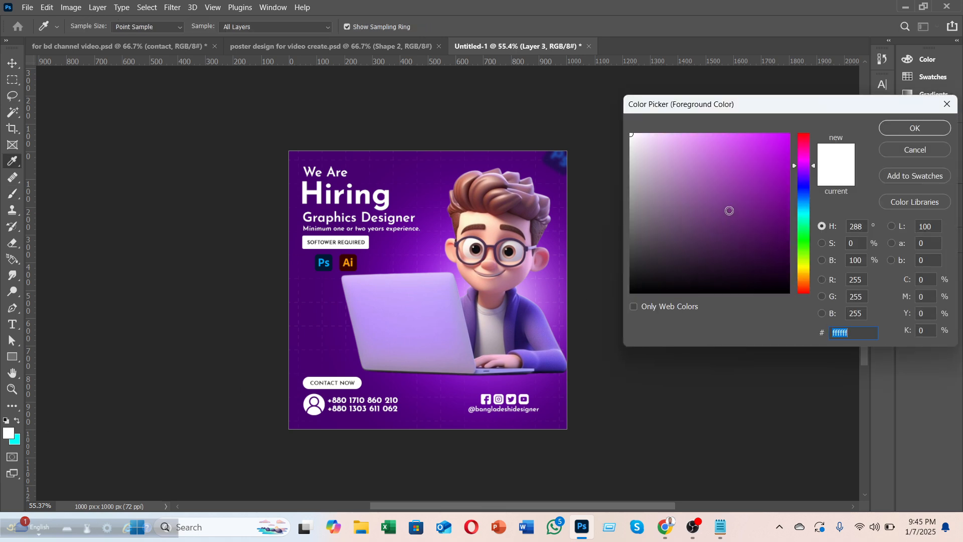
left_click(899, 127)
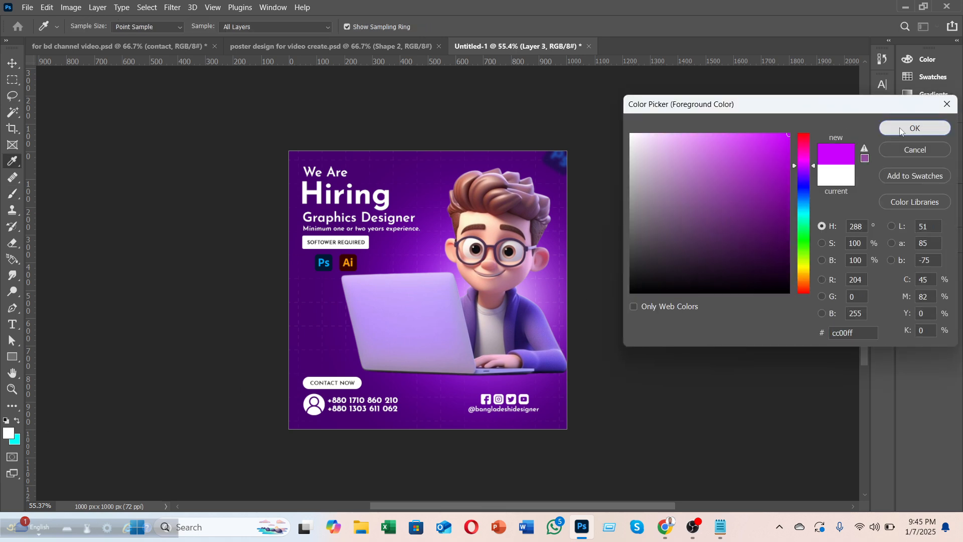
left_click(415, 307)
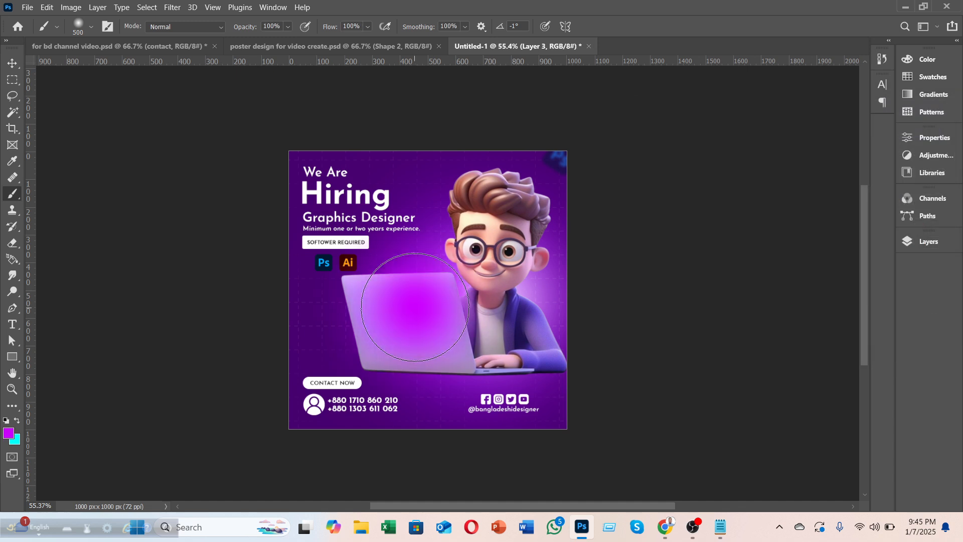
left_click(4, 434)
left_click(631, 135)
left_click(912, 129)
key("b")
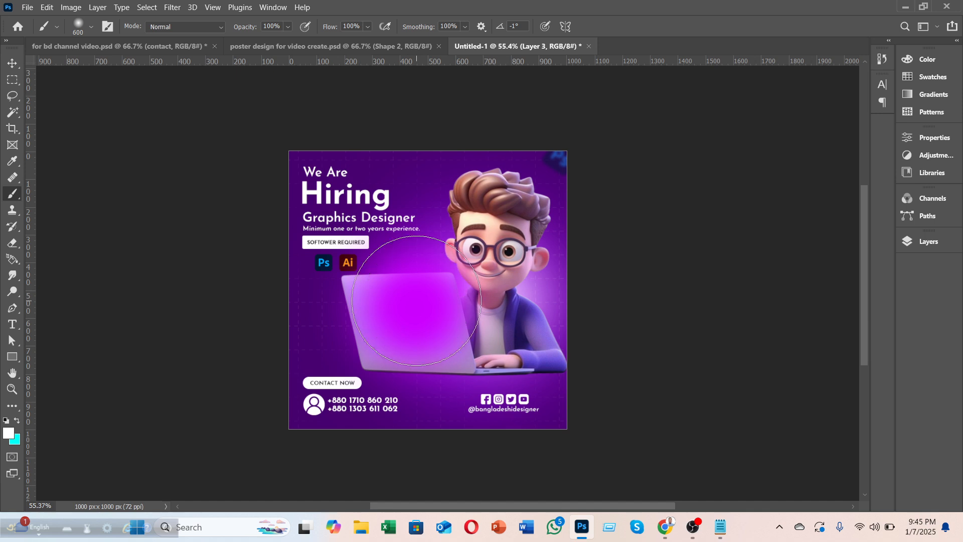
key("bracketleft")
key("bracketleft")
left_click(416, 300)
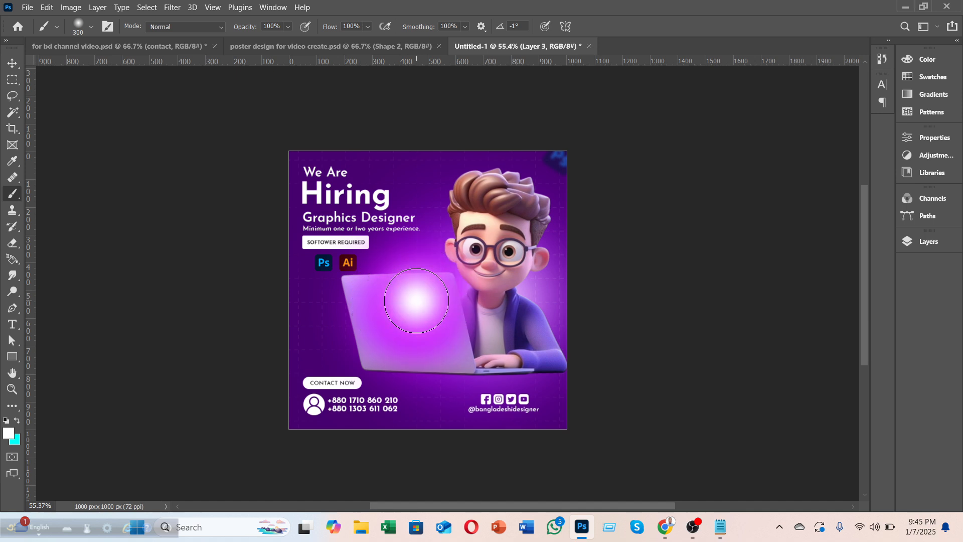
key("bracketleft")
key("bracketleft")
key("bracketleft")
key("bracketleft")
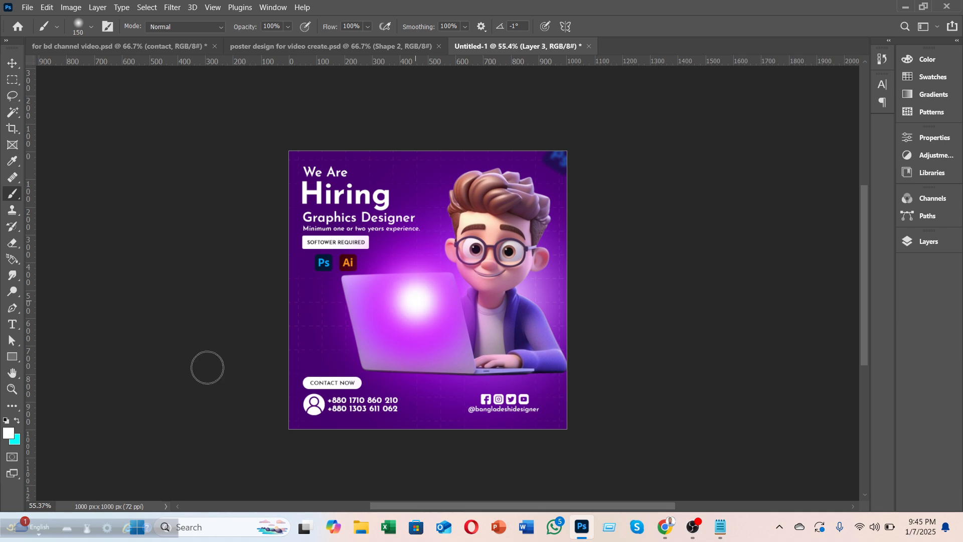
Step: Scale the magenta-white glow down to a small spot by the character's right shoulder and commit
key("v")
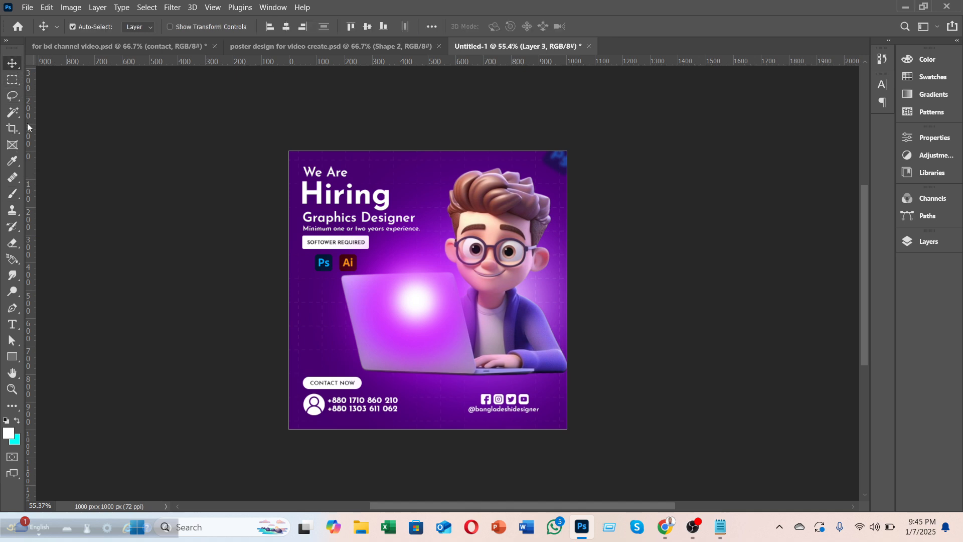
left_click_drag(401, 310, 375, 321)
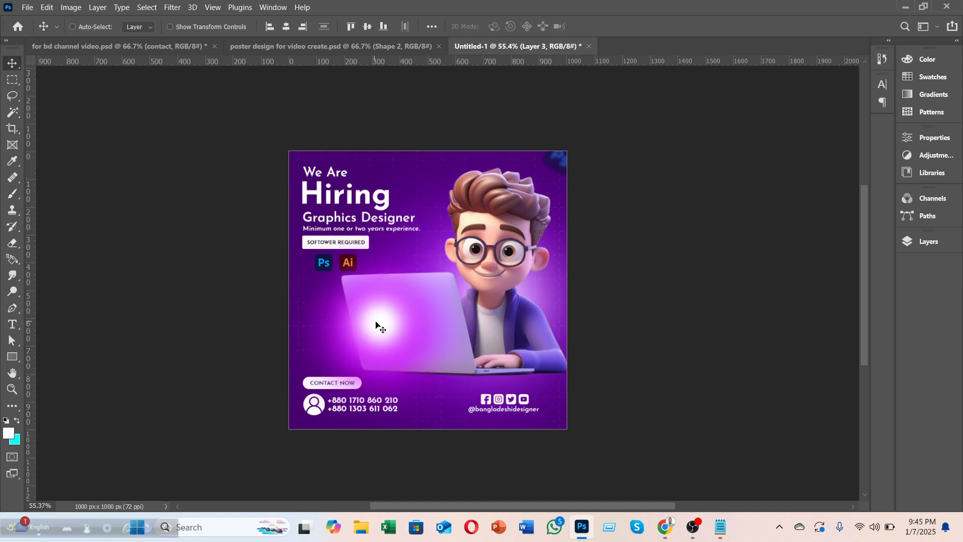
key("ctrl+t")
left_click_drag(491, 217, 342, 365)
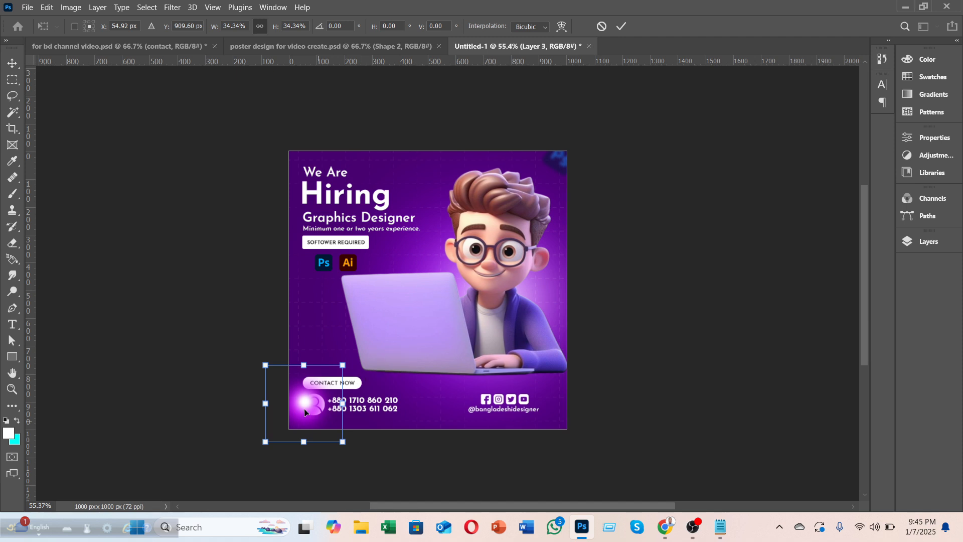
left_click_drag(305, 407, 409, 325)
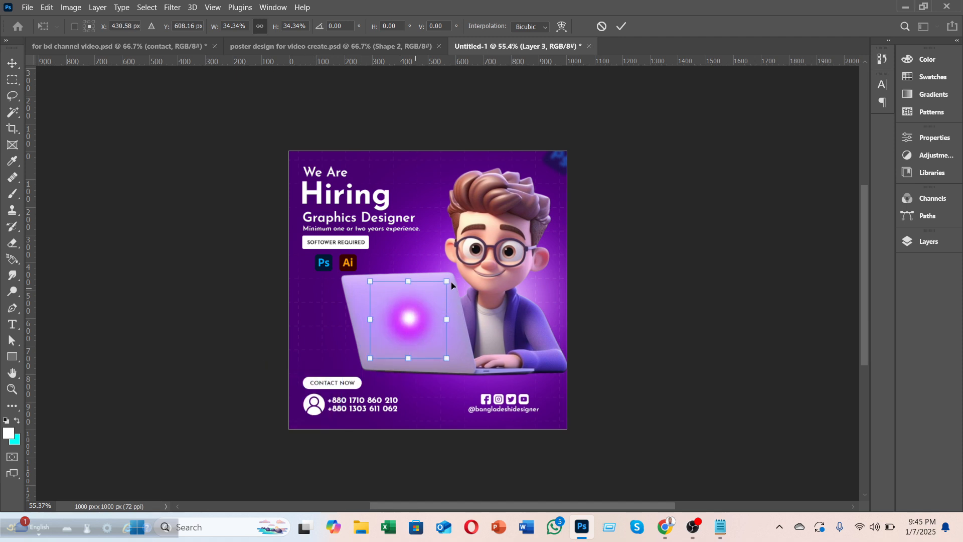
left_click_drag(445, 275, 532, 303)
left_click(621, 27)
key("ctrl+t")
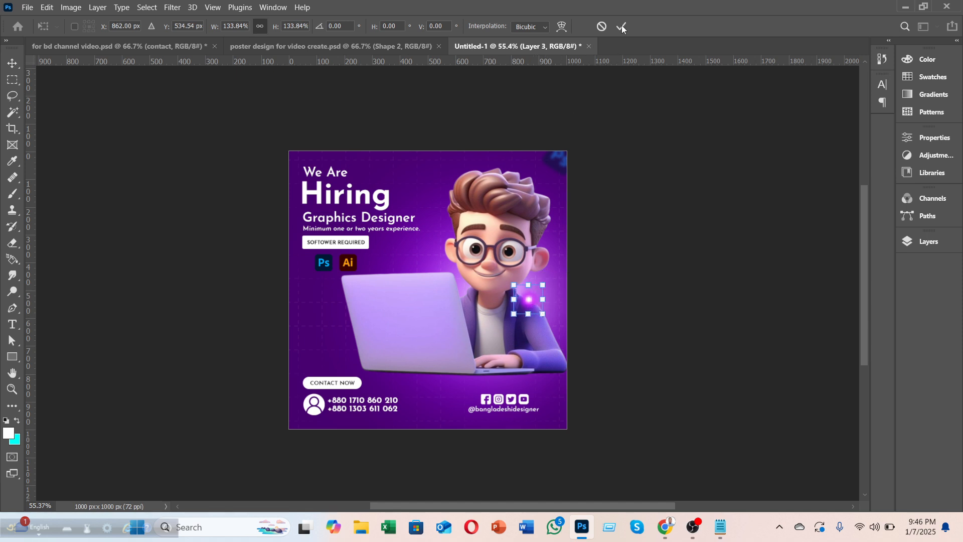
key("Return")
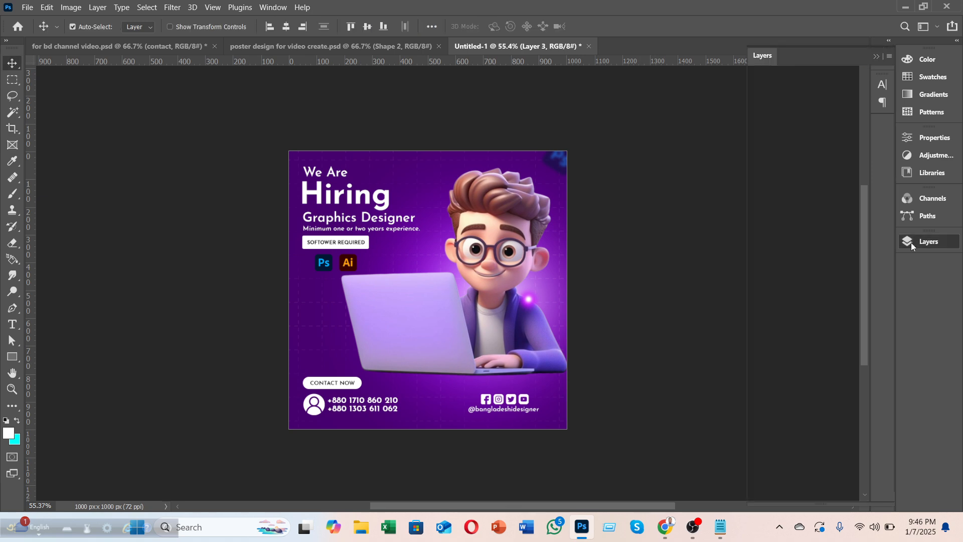
Step: Move Layer 3 below the character and scale the glow to about 315%, nudged up-left, then commit
left_click(911, 242)
left_click_drag(832, 182, 837, 449)
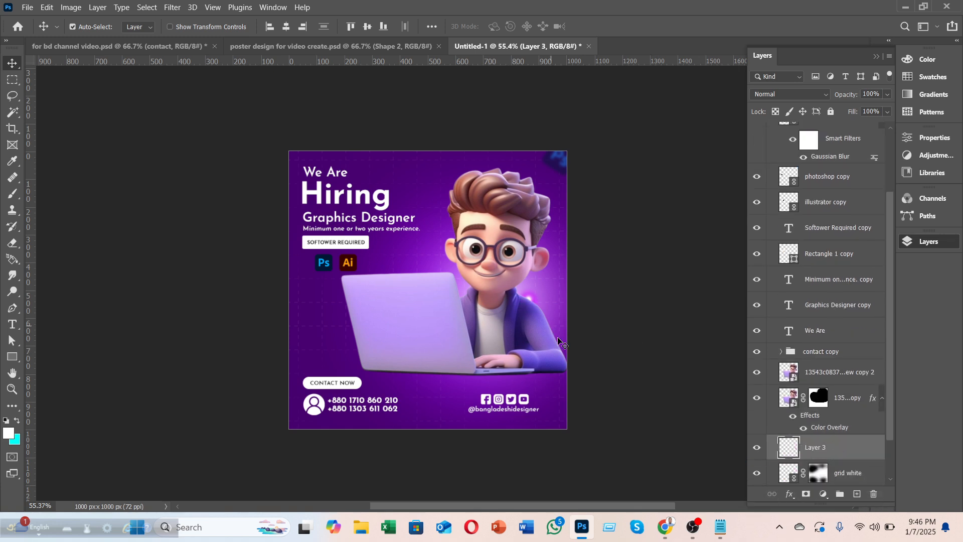
key("ctrl+t")
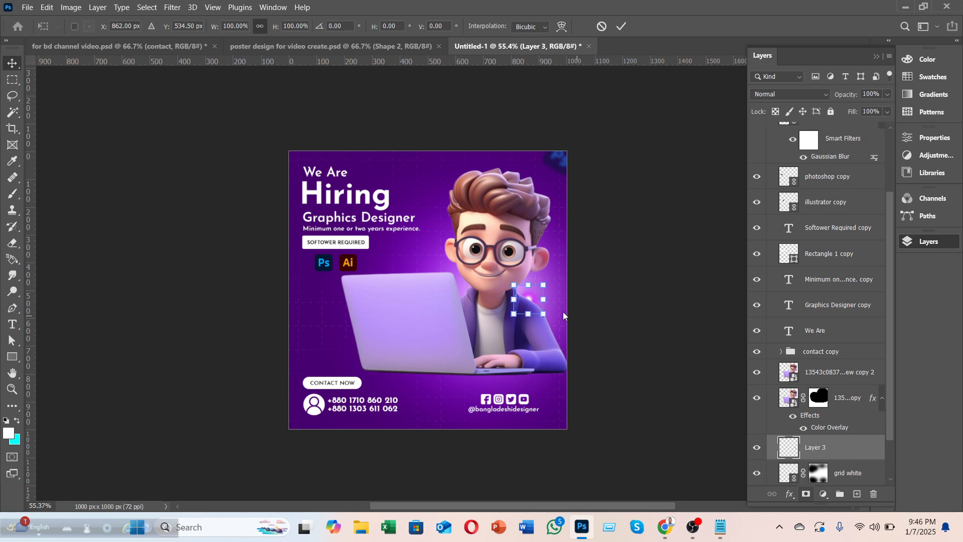
left_click_drag(540, 315, 576, 351)
left_click_drag(552, 320, 530, 303)
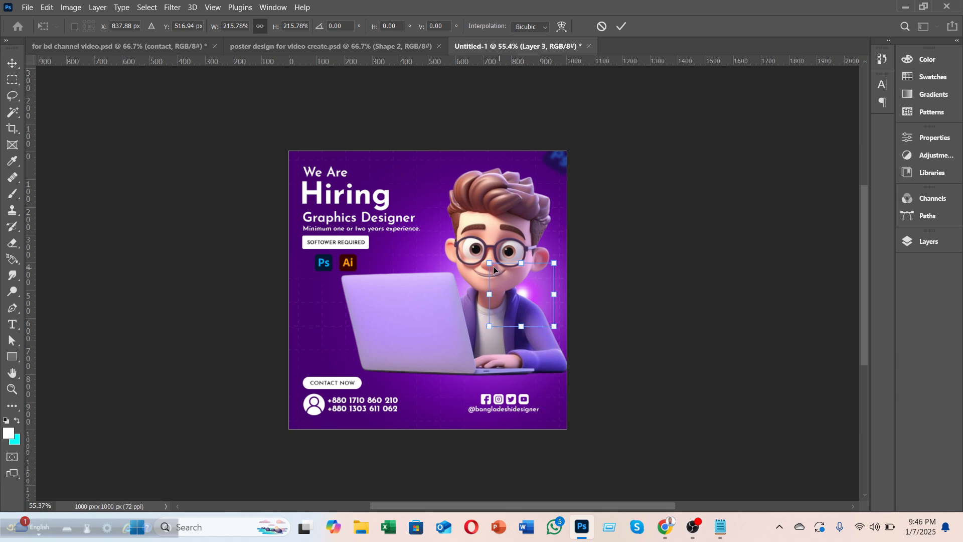
left_click_drag(489, 263, 480, 254)
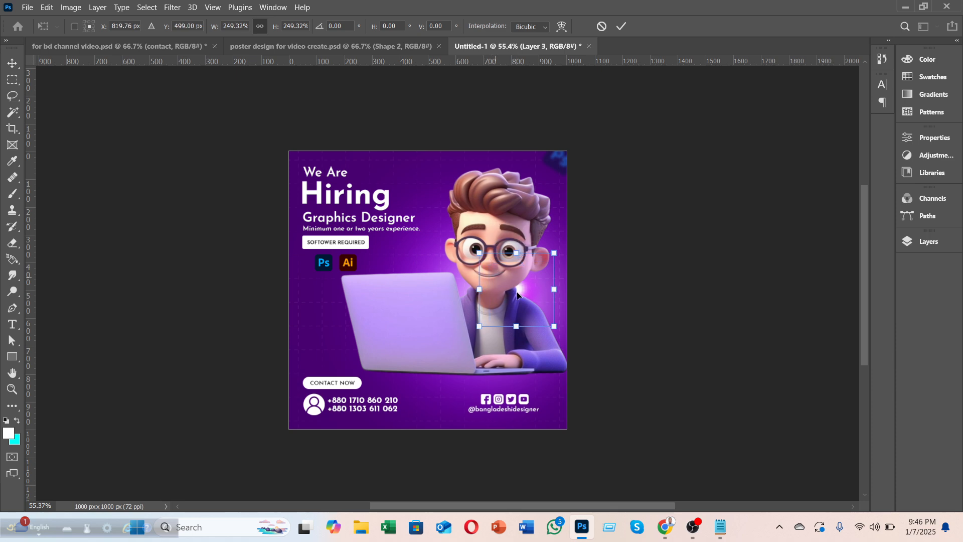
left_click_drag(536, 296, 544, 290)
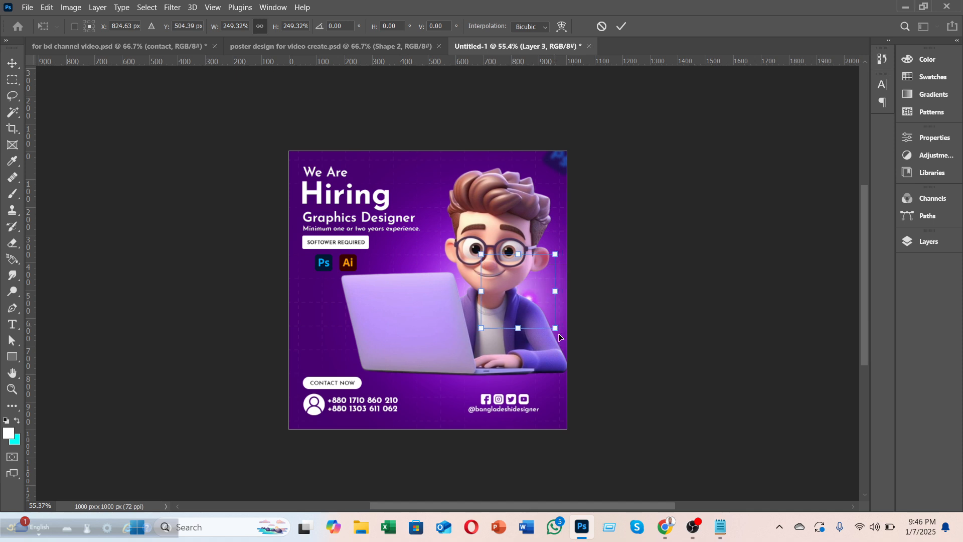
left_click_drag(555, 328, 582, 356)
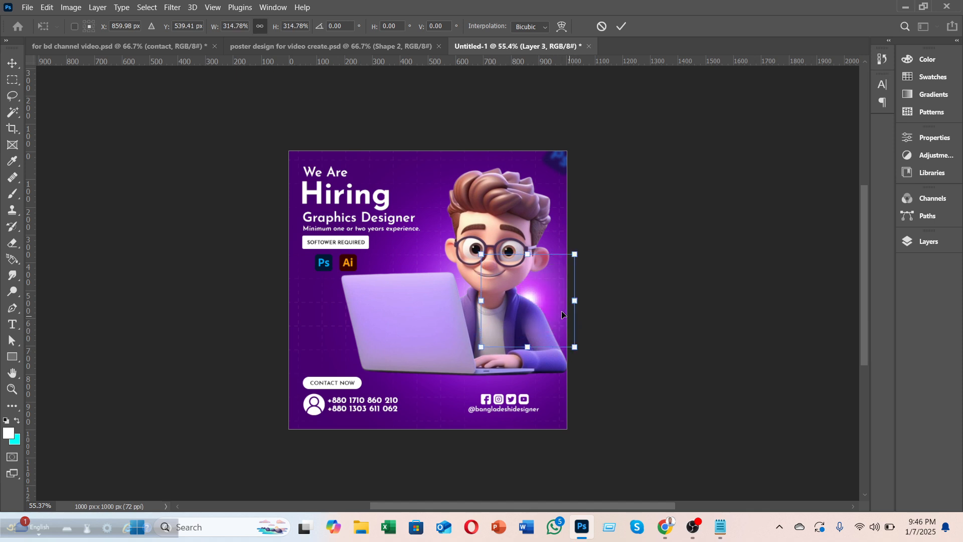
key("shift+Up")
key("shift+Up")
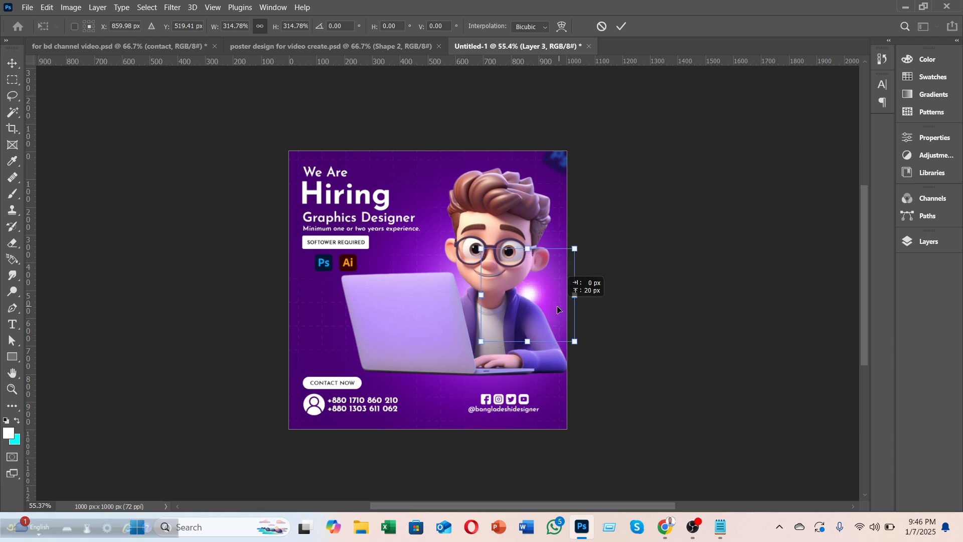
key("shift+Left")
key("shift+Left")
key("shift+Left")
left_click(622, 27)
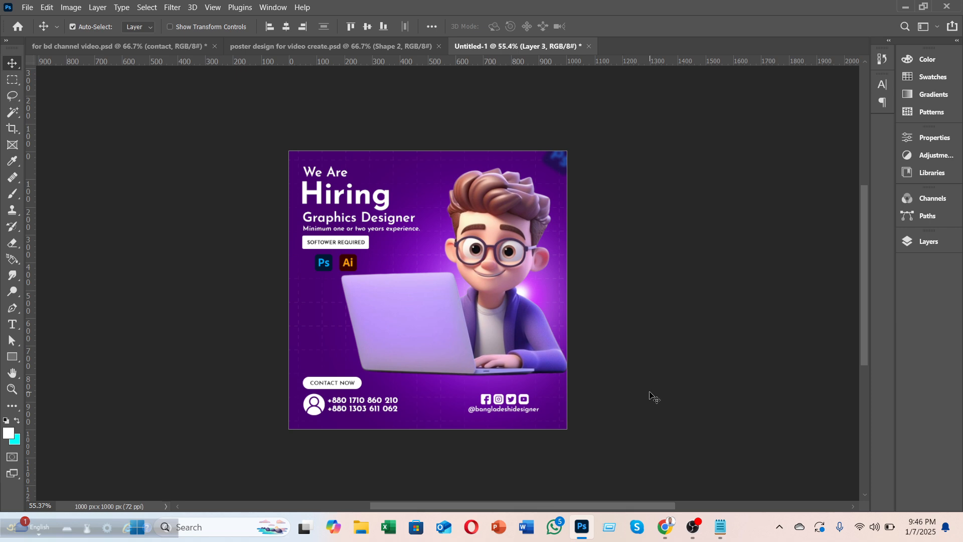
mouse_move(665, 527)
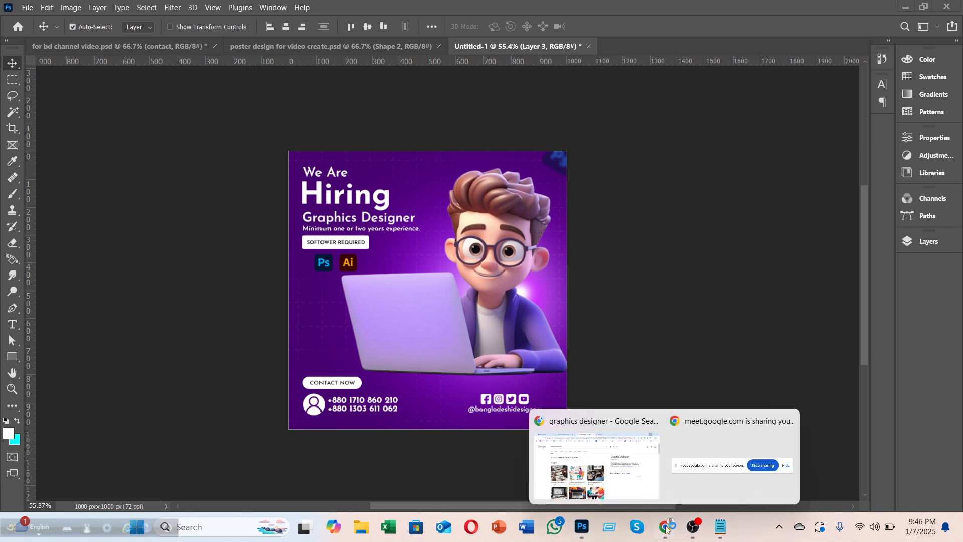
left_click(622, 488)
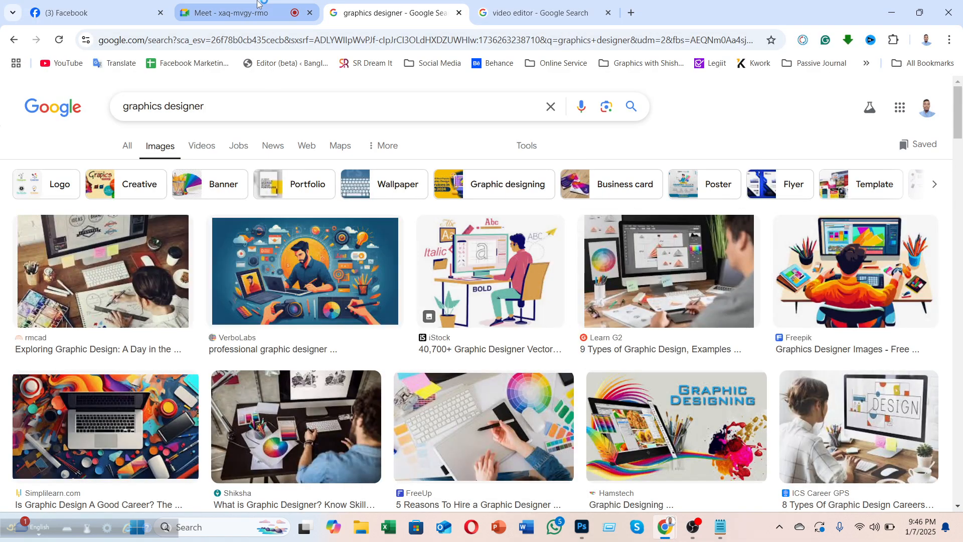
left_click(257, 3)
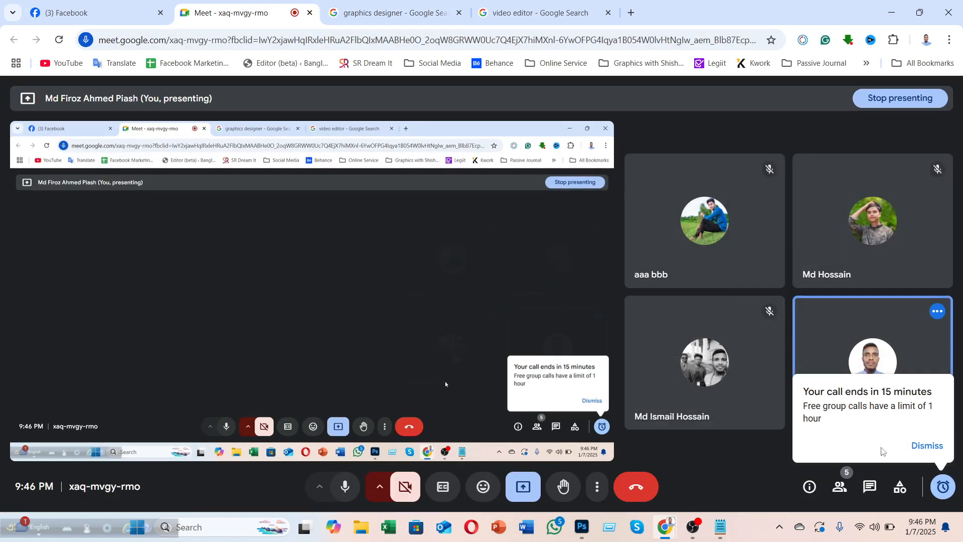
left_click(925, 446)
left_click(901, 6)
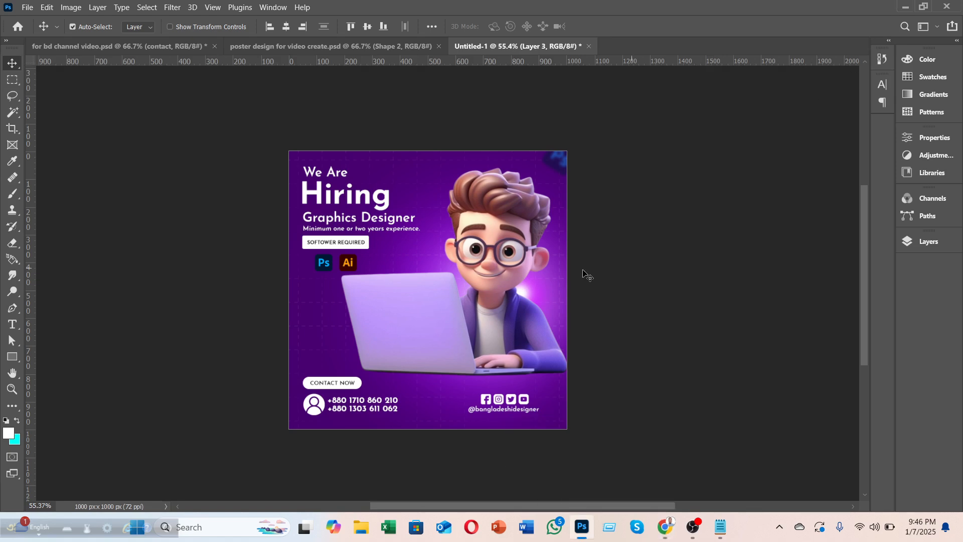
Step: In the Bangla course poster document, hide every layer in the Layers list
left_click(252, 45)
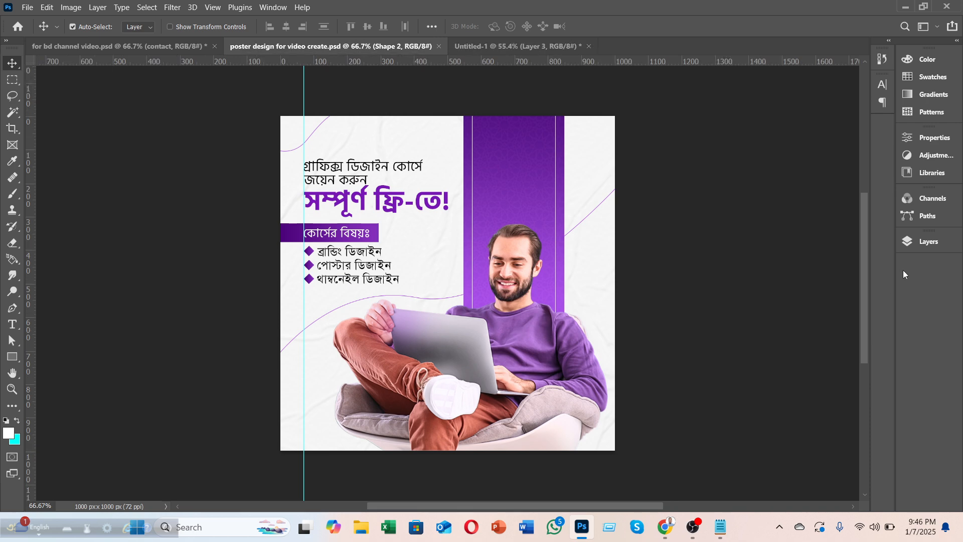
left_click(909, 246)
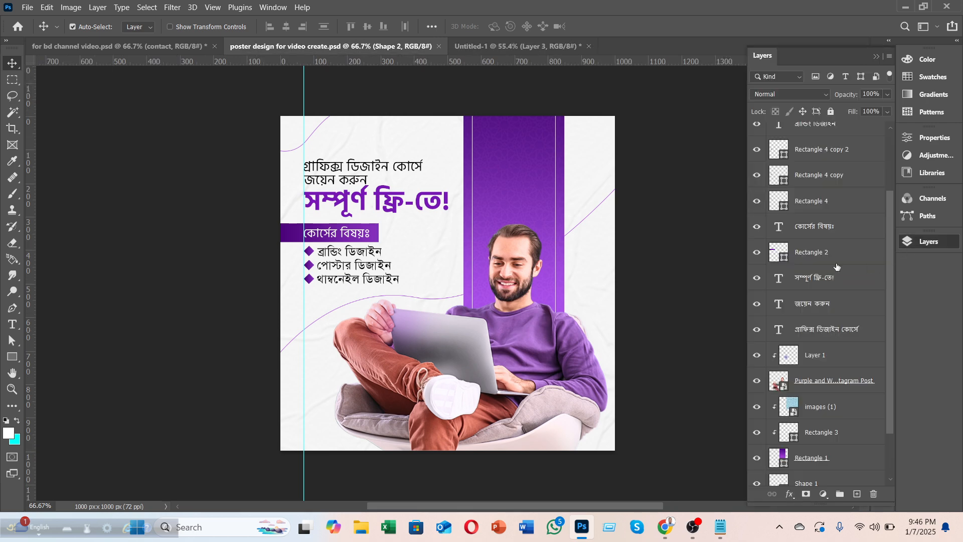
scroll(797, 351, "up", 3)
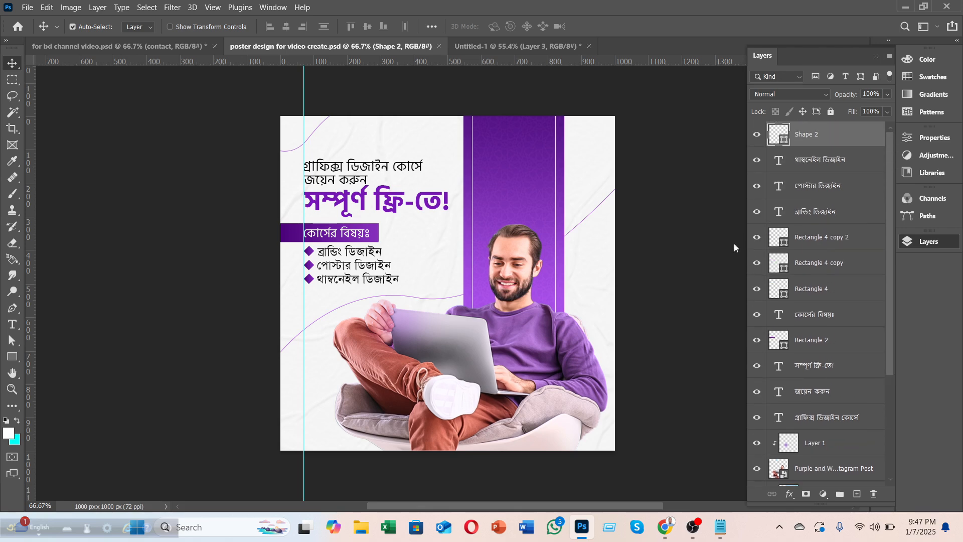
left_click_drag(757, 134, 753, 476)
scroll(801, 385, "down", 3)
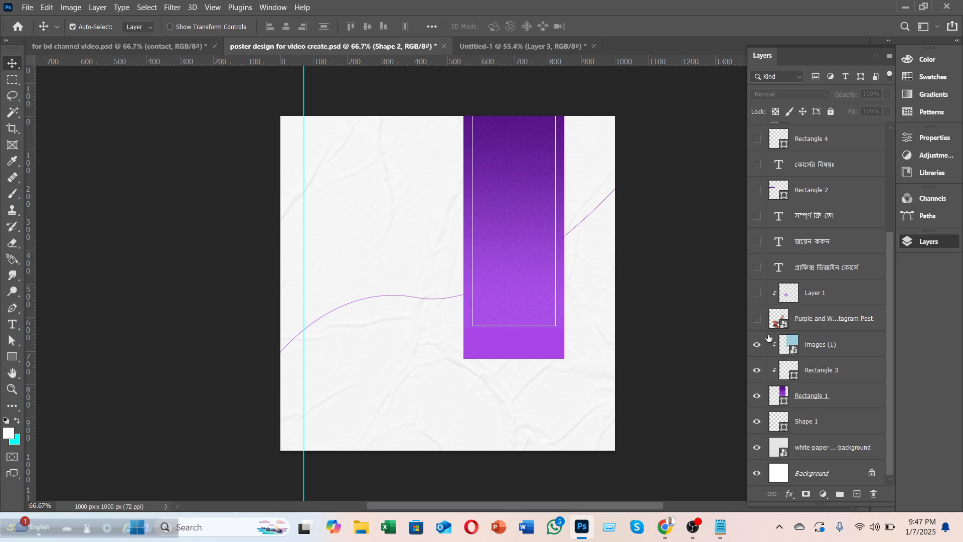
left_click_drag(761, 346, 755, 435)
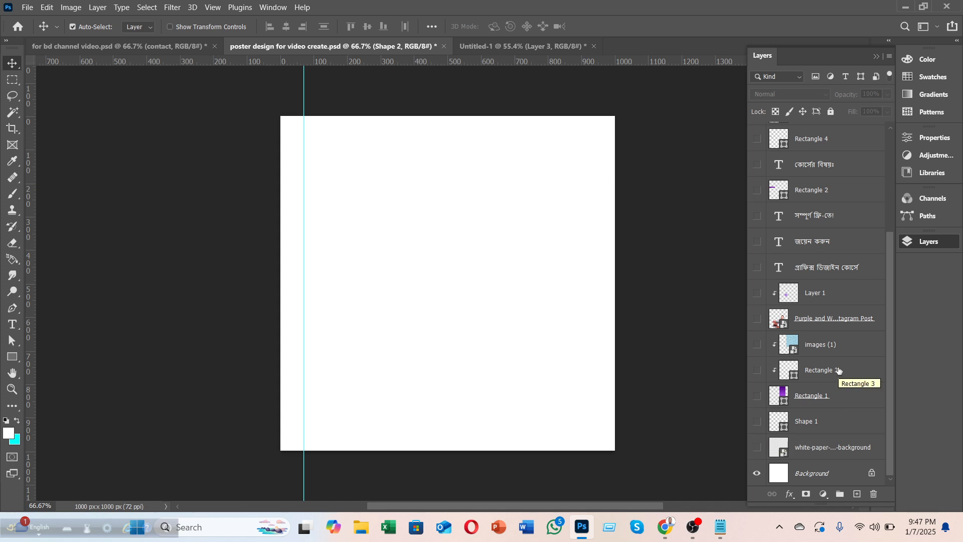
Step: Show the three headline lines: গ্রাফিক্স ডিজাইন কোর্সে, জয়েন করুন and সম্পূর্ণ ফ্রি-তে!
left_click(757, 268)
left_click(757, 243)
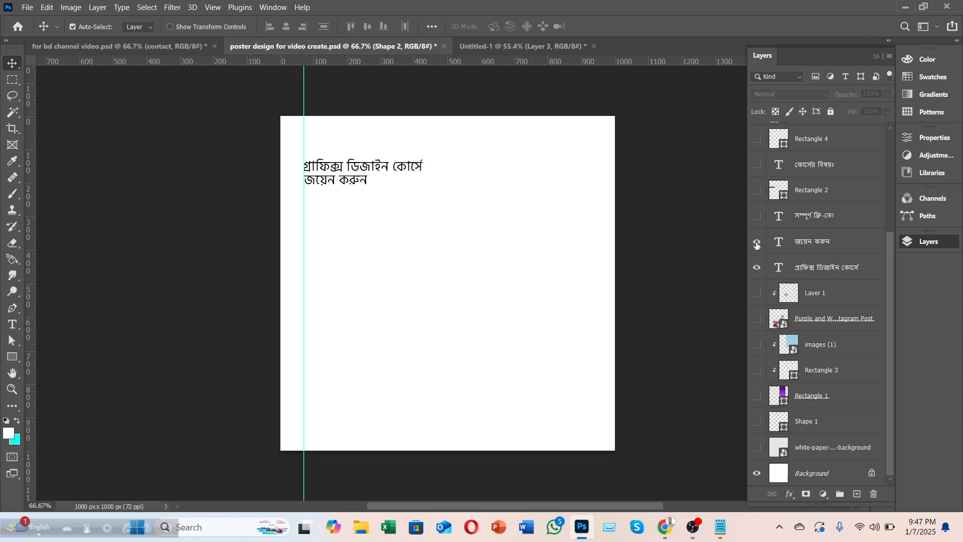
left_click(758, 216)
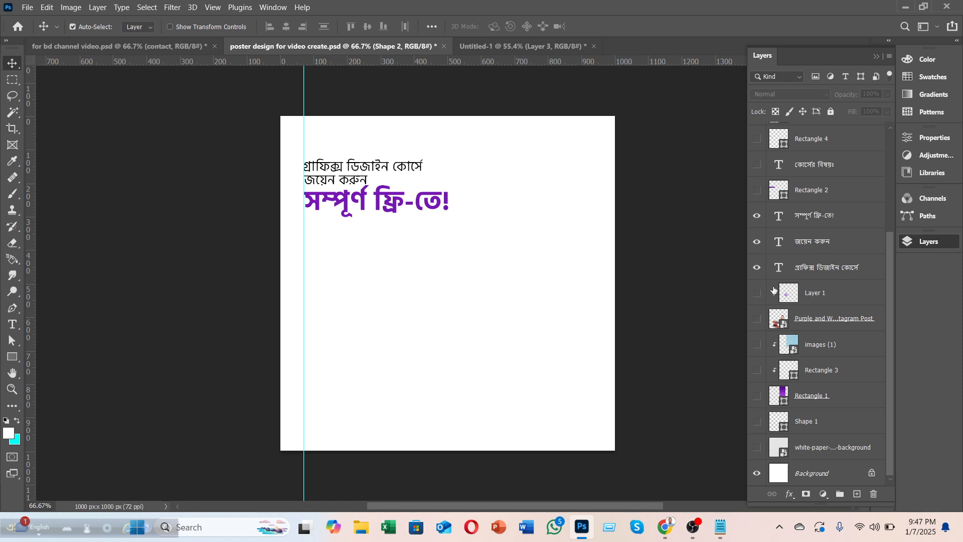
Step: Show the man-with-laptop photo, Rectangle 2 topics bar, bullet list text, and Rectangle 1 gradient column
left_click(757, 320)
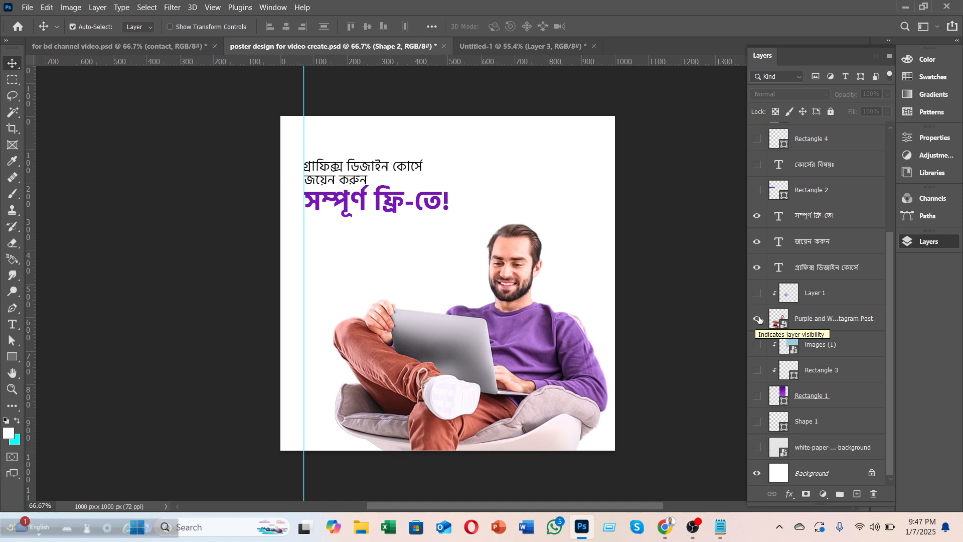
scroll(767, 310, "up", 3)
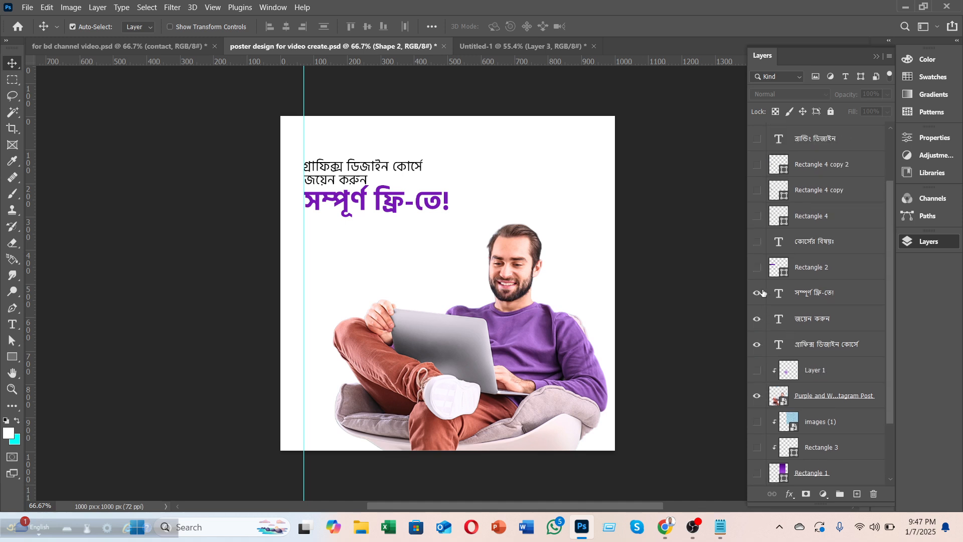
left_click(756, 268)
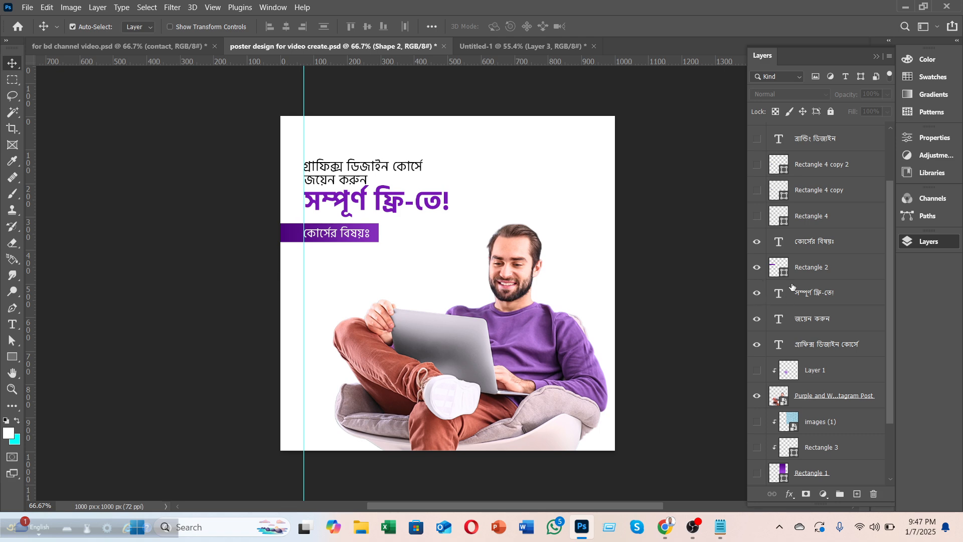
scroll(789, 295, "up", 1)
left_click_drag(756, 241, 755, 140)
scroll(819, 267, "up", 2)
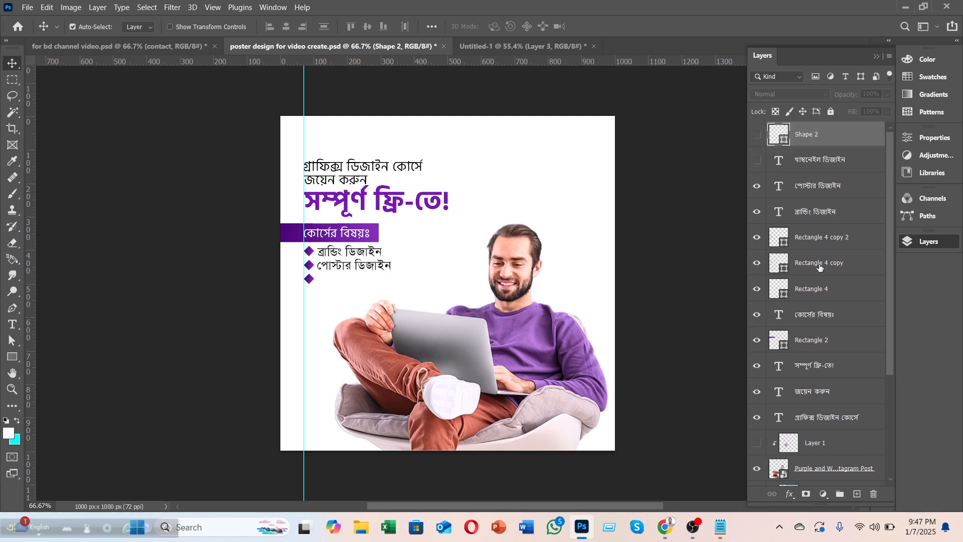
left_click(757, 163)
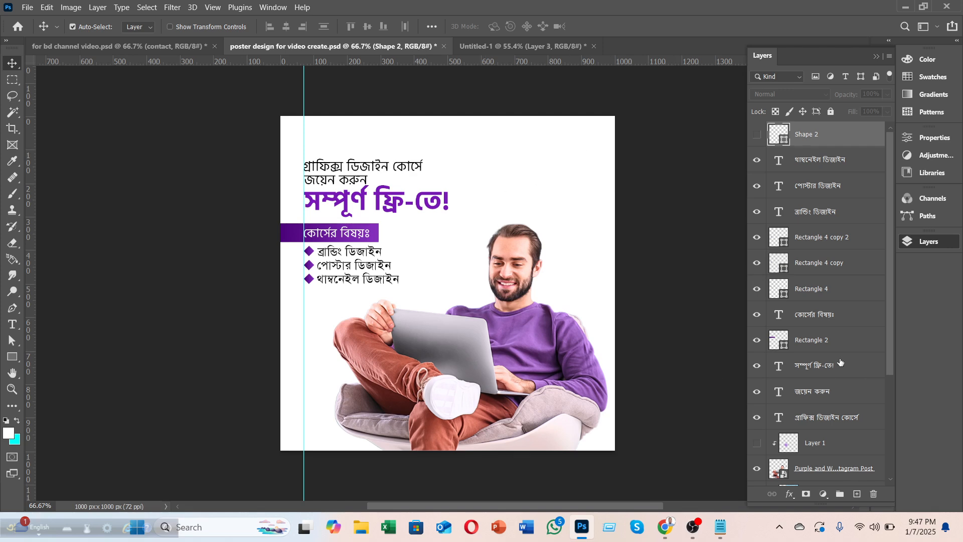
scroll(844, 364, "down", 3)
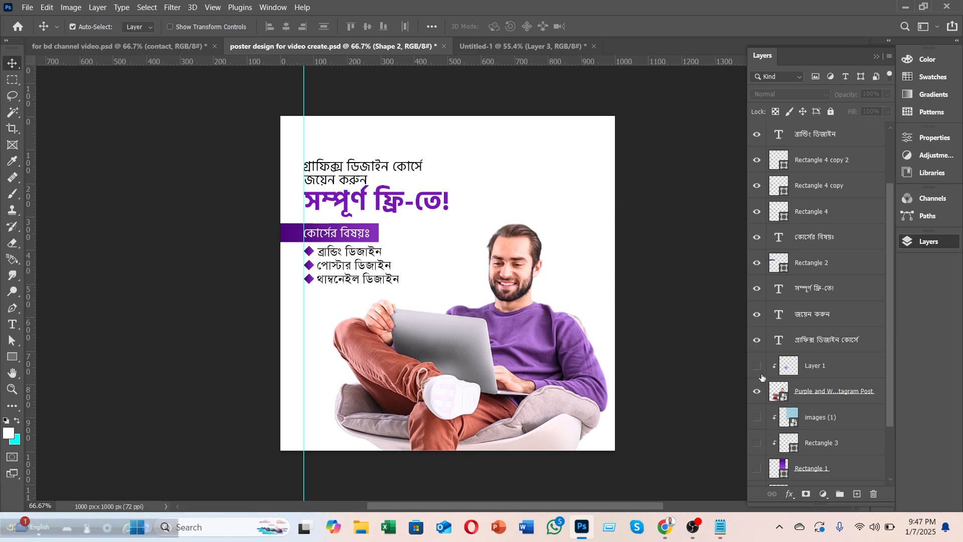
scroll(773, 391, "down", 2)
left_click(757, 415)
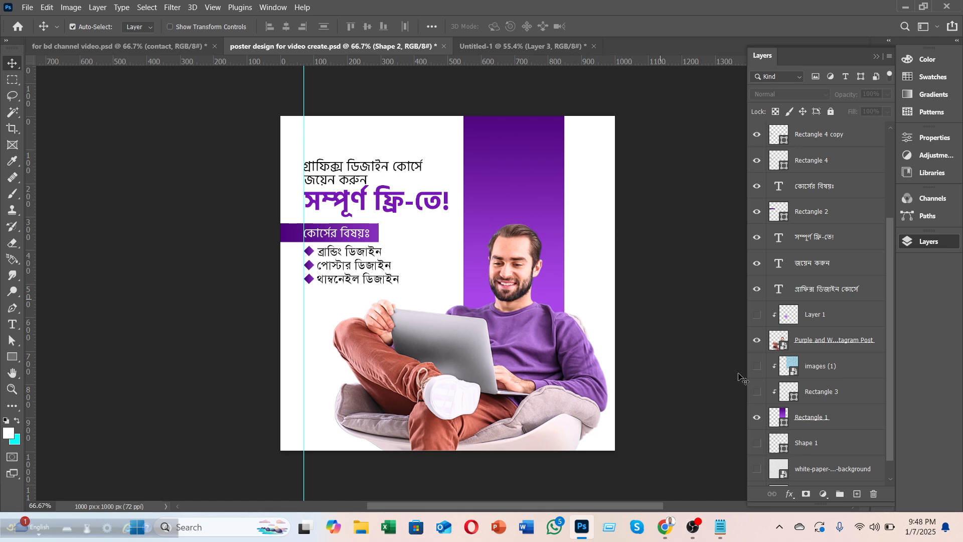
left_click(757, 393)
left_click(757, 395)
left_click(757, 394)
left_click(757, 394)
left_click(757, 395)
left_click(757, 395)
left_click(12, 356)
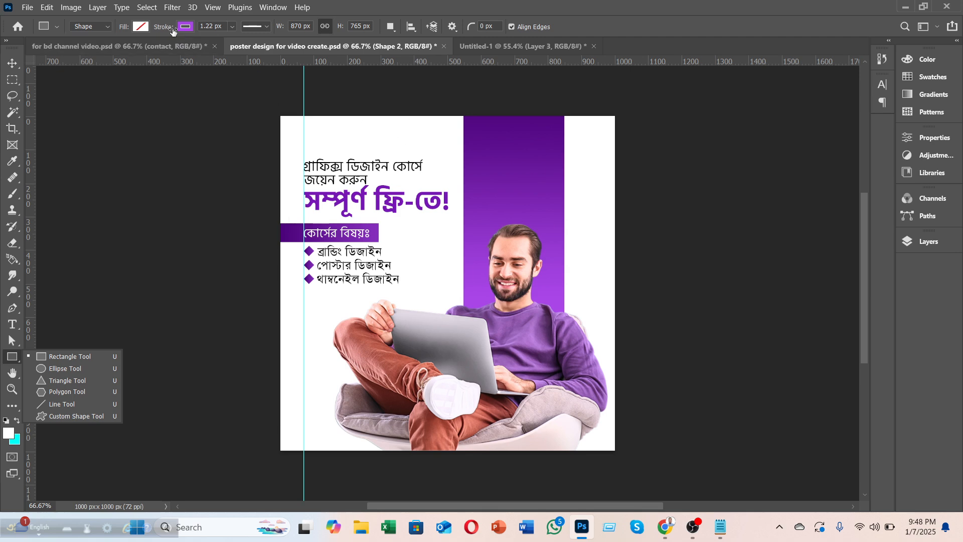
left_click(141, 26)
left_click(108, 92)
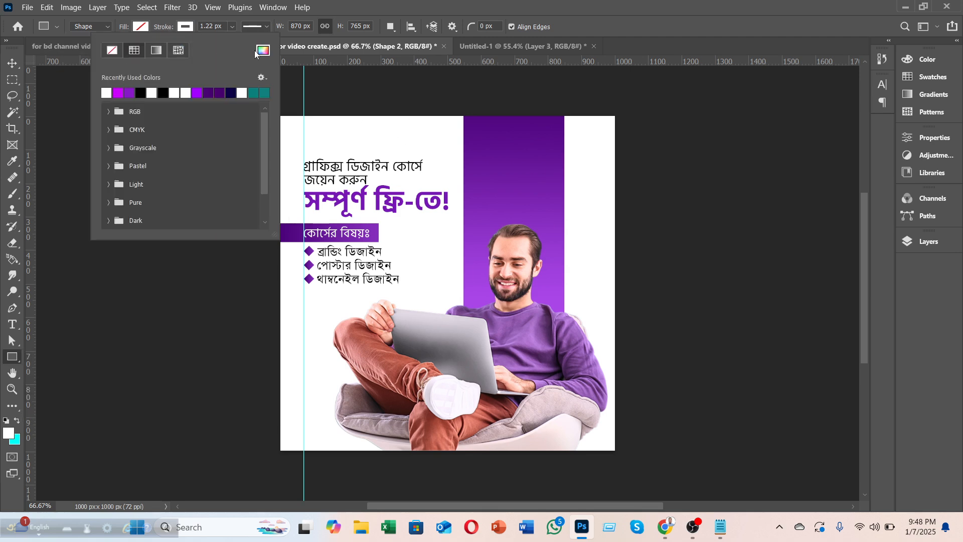
left_click(468, 107)
left_click_drag(471, 112, 556, 260)
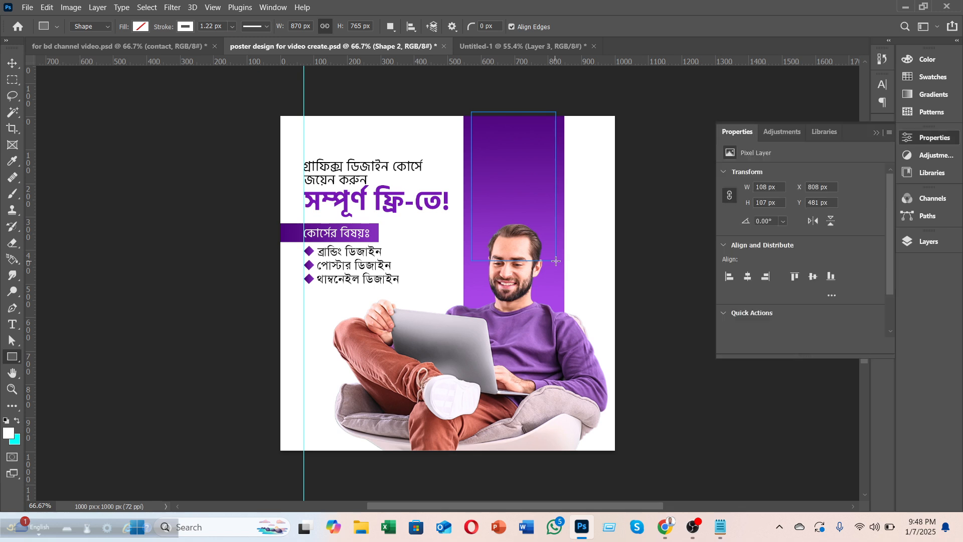
left_click(13, 64)
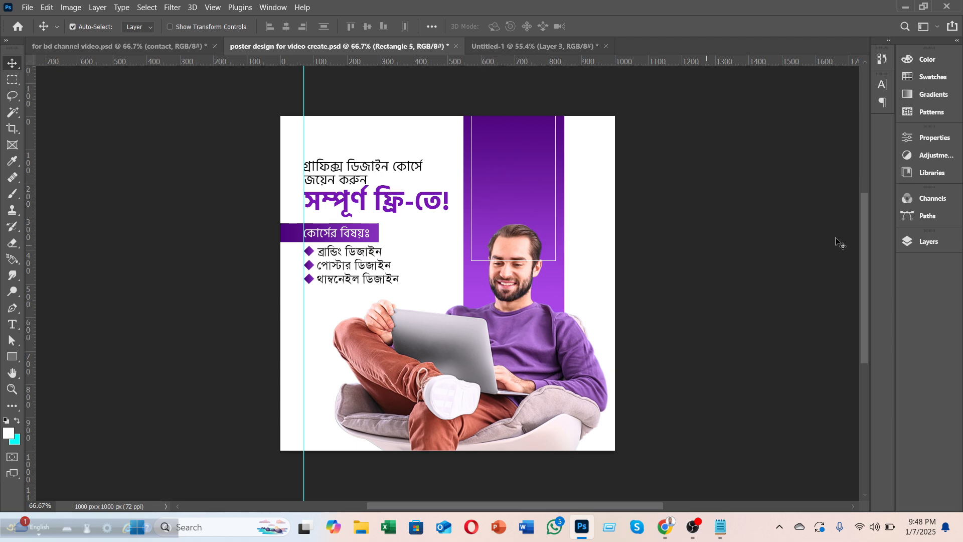
key("Delete")
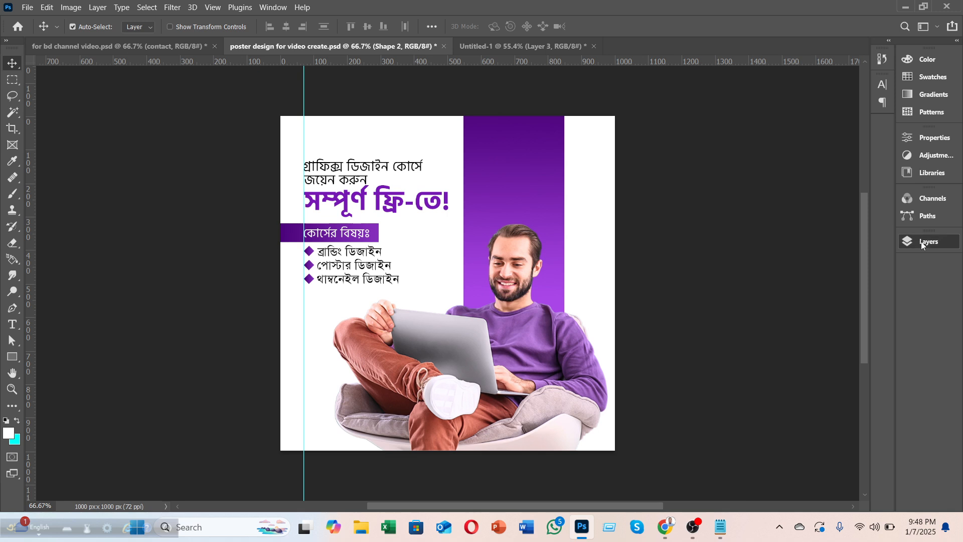
Step: Show Rectangle 3's thin white lines and the images (1) pattern, raising it to full opacity
left_click(921, 242)
left_click(757, 391)
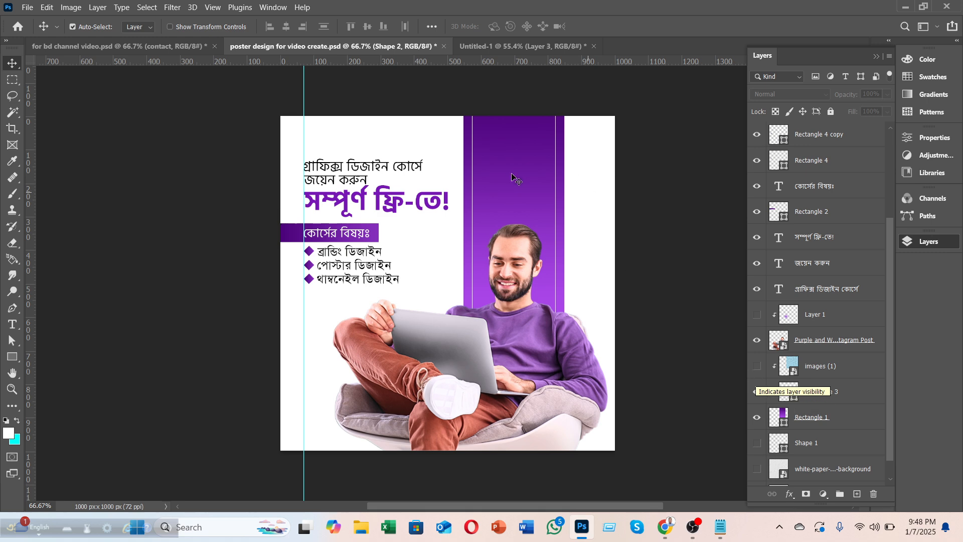
left_click(756, 368)
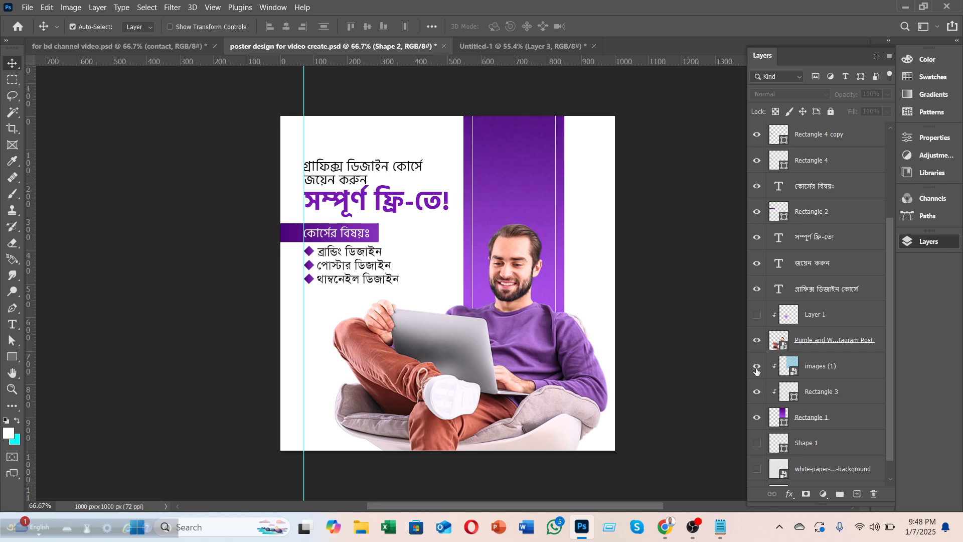
left_click(795, 367)
left_click(889, 96)
left_click_drag(870, 110, 894, 113)
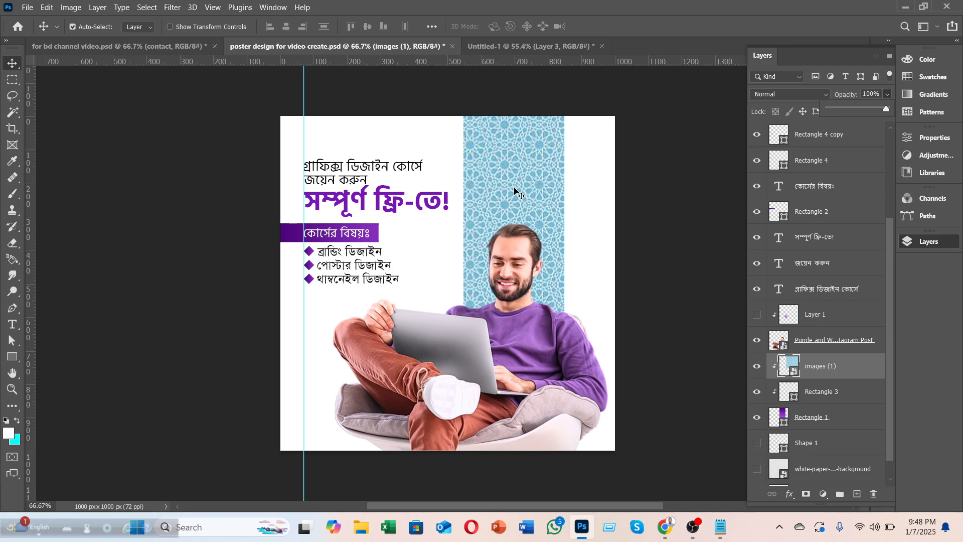
Step: Release and re-clip the pattern into Rectangle 3, then fade it to 7% opacity
right_click(827, 370)
left_click(698, 281)
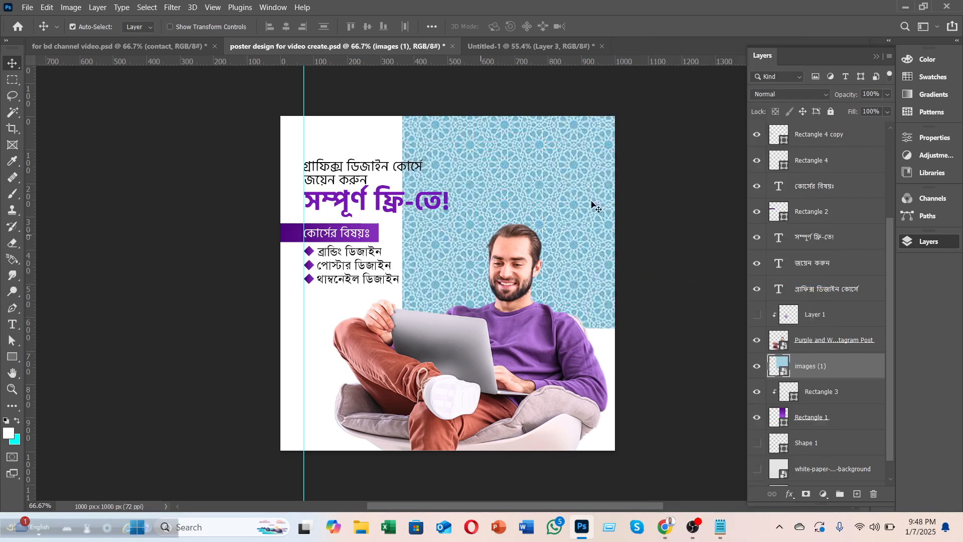
left_click(832, 379, "alt")
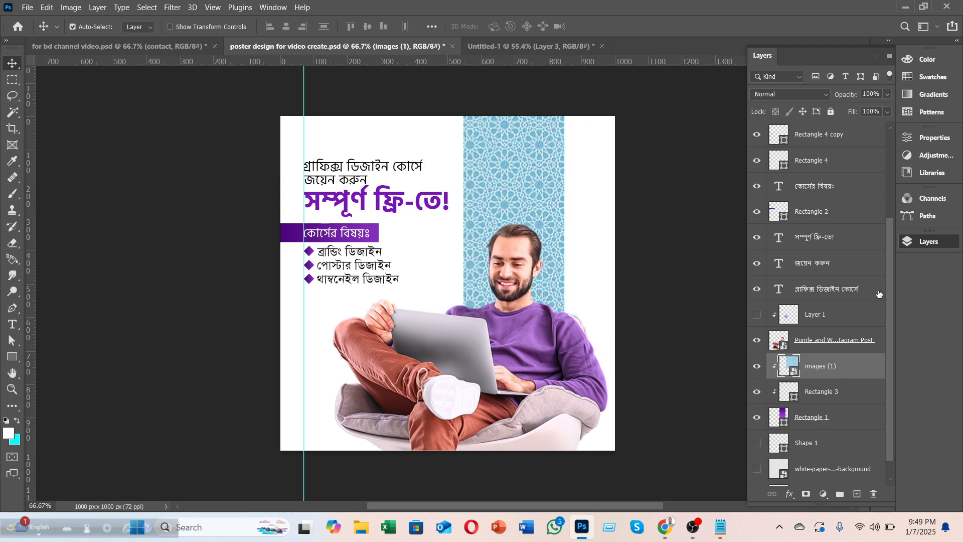
left_click(889, 94)
left_click_drag(835, 110, 832, 109)
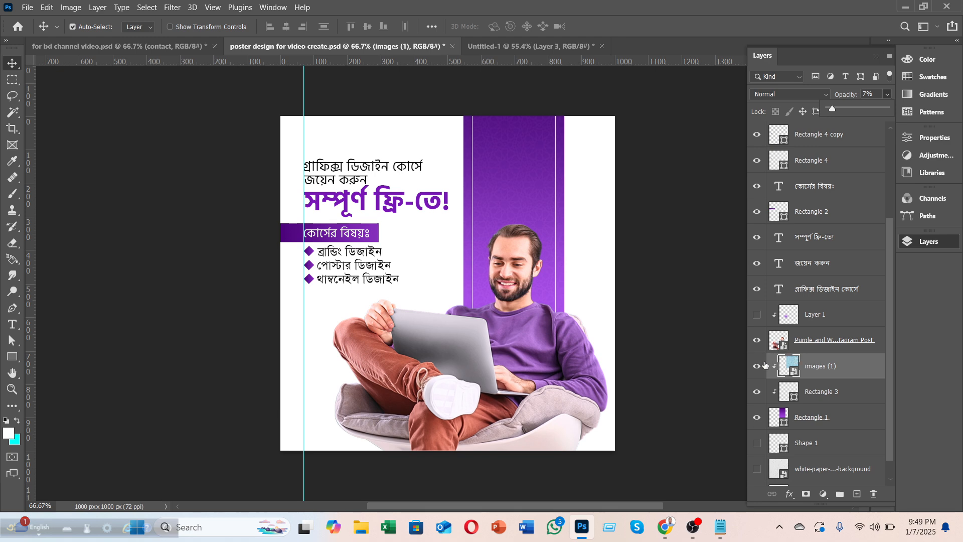
Step: Show Layer 1's purple tint over the laptop at 100% opacity
left_click(819, 343)
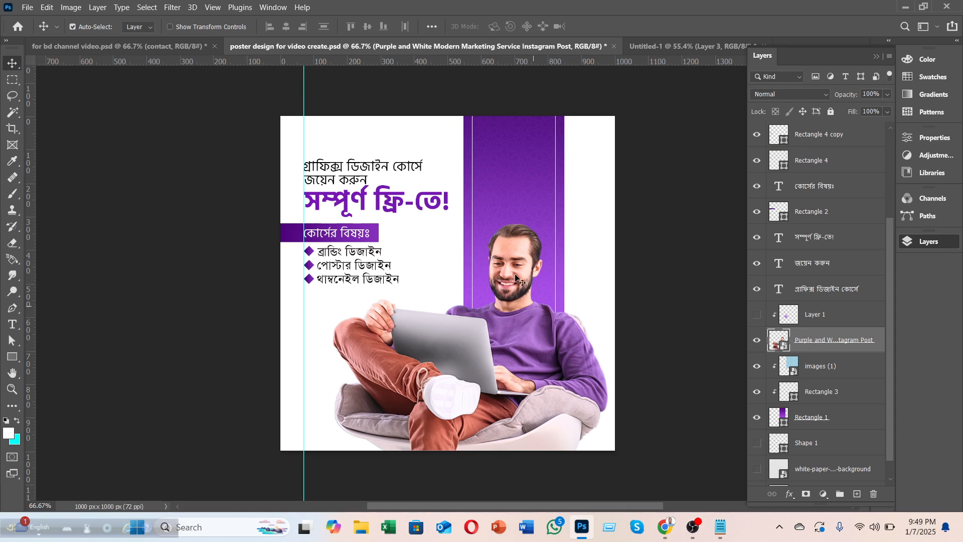
left_click(758, 316)
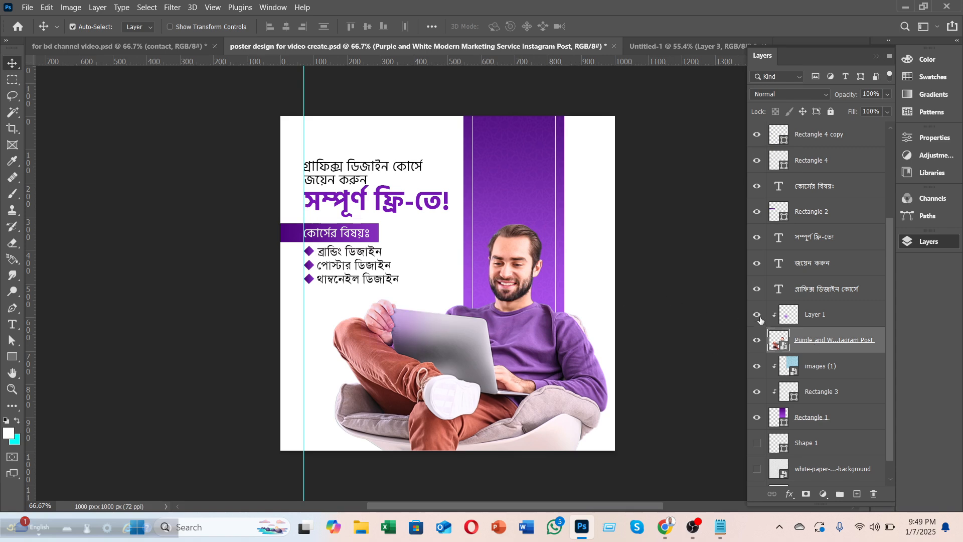
left_click(758, 316)
left_click(757, 316)
left_click(758, 316)
left_click(831, 323)
left_click(886, 95)
left_click_drag(884, 109, 894, 109)
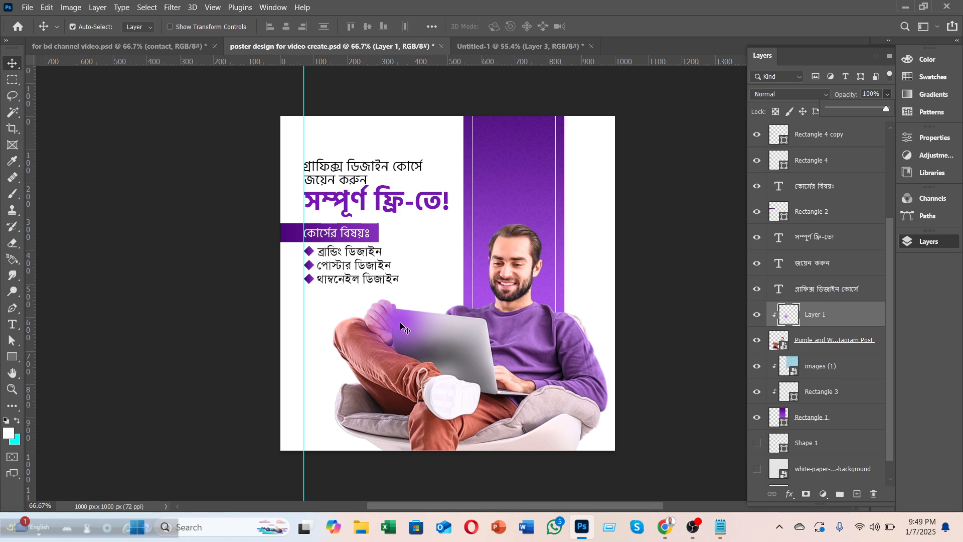
Step: After checking the Hiring poster for reference, lower Layer 1's purple tint to 33% opacity
left_click(506, 46)
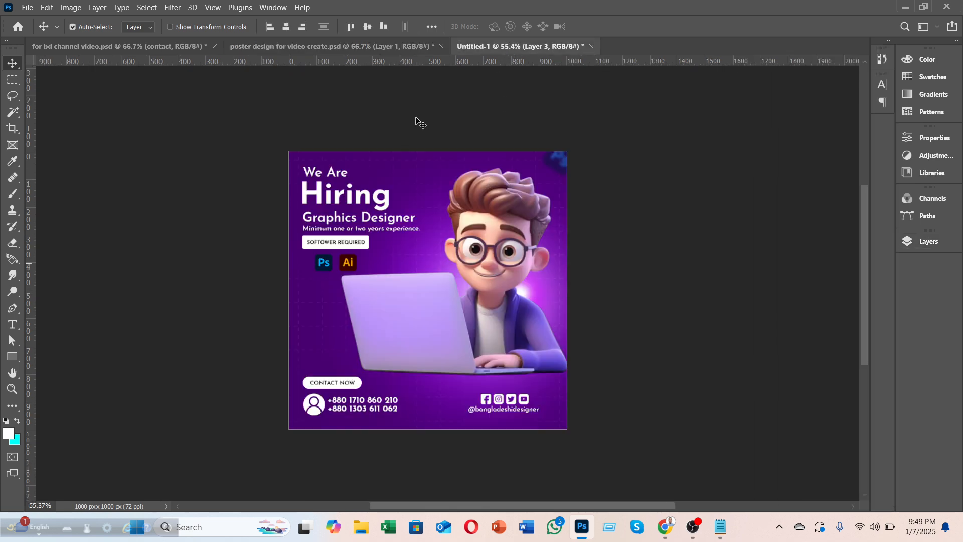
left_click(372, 47)
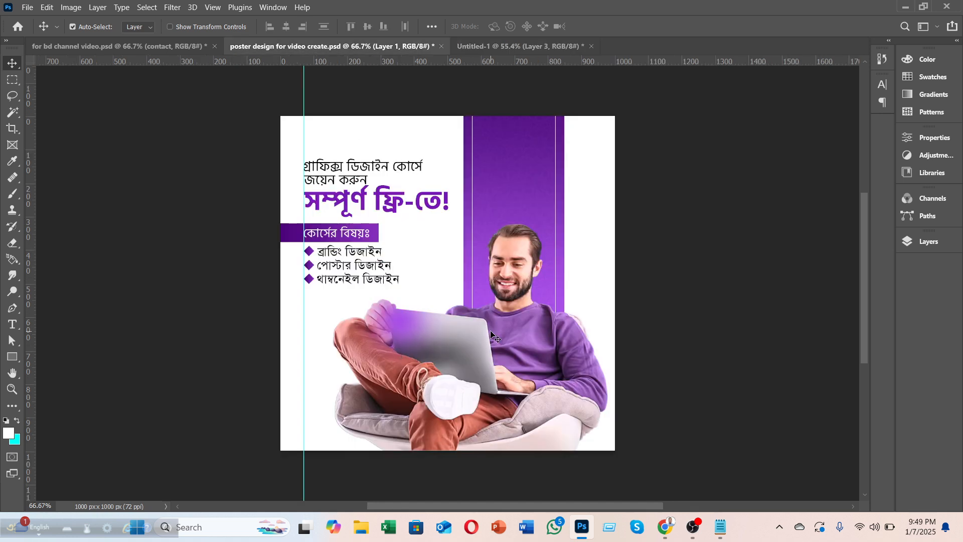
left_click(913, 245)
left_click(887, 95)
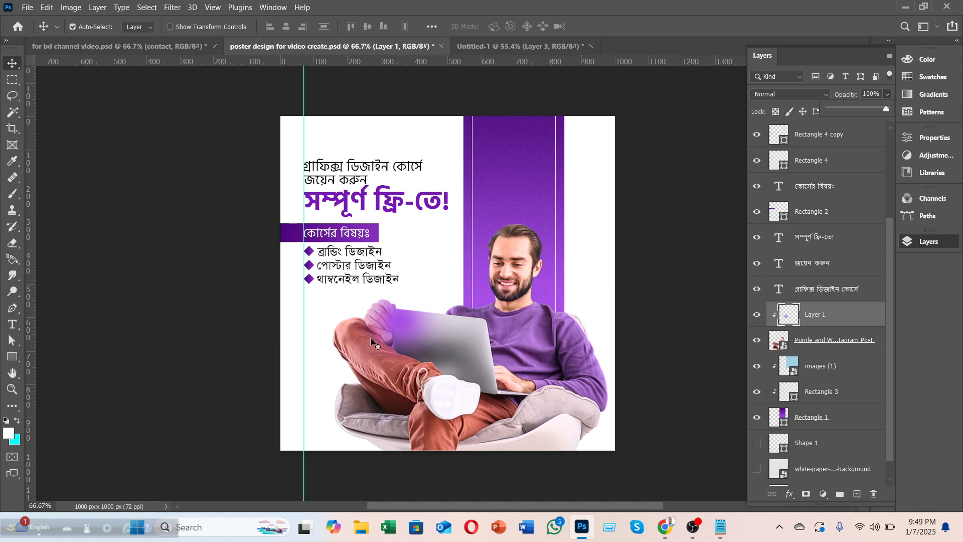
left_click(844, 109)
left_click_drag(847, 106, 848, 106)
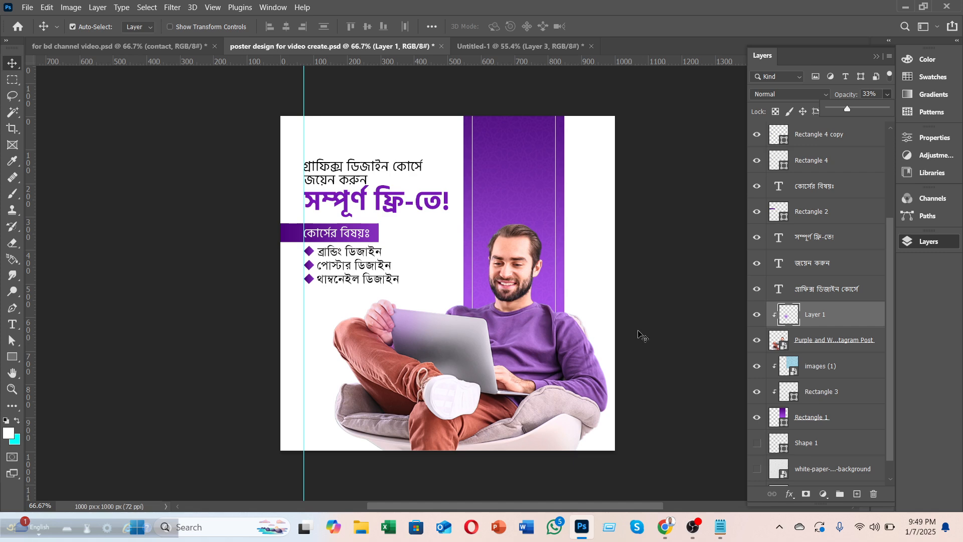
scroll(831, 346, "down", 1)
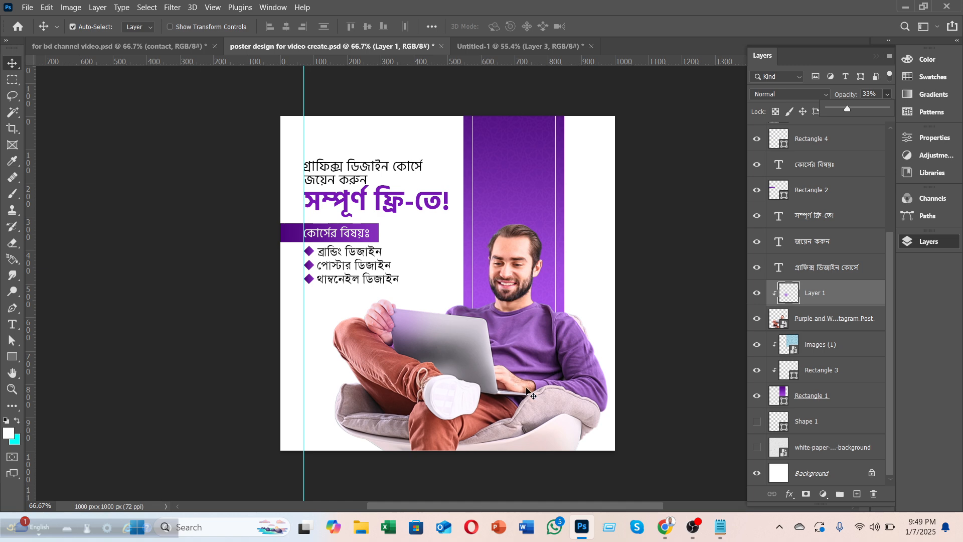
Step: Show the white-paper texture background and fade it to about 35% opacity
left_click(757, 447)
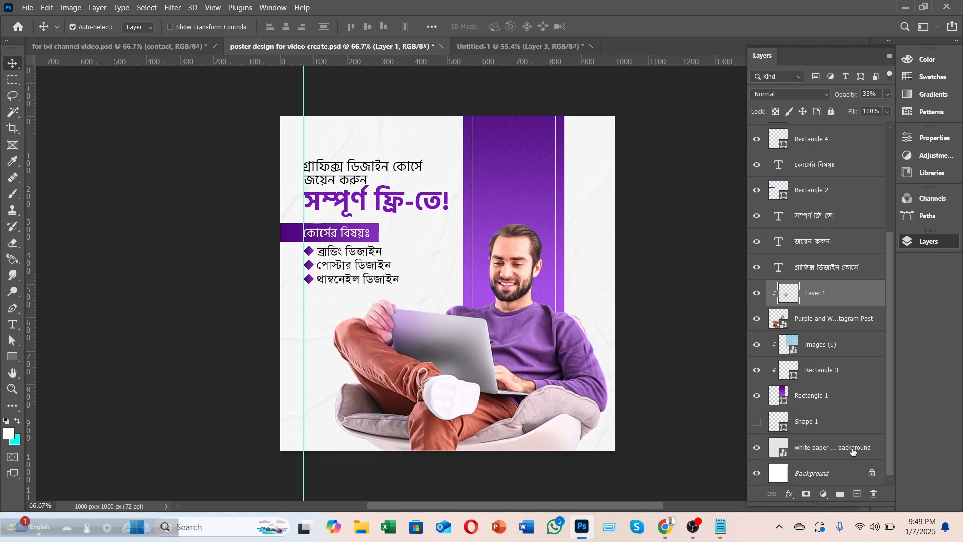
left_click(837, 446)
left_click(887, 95)
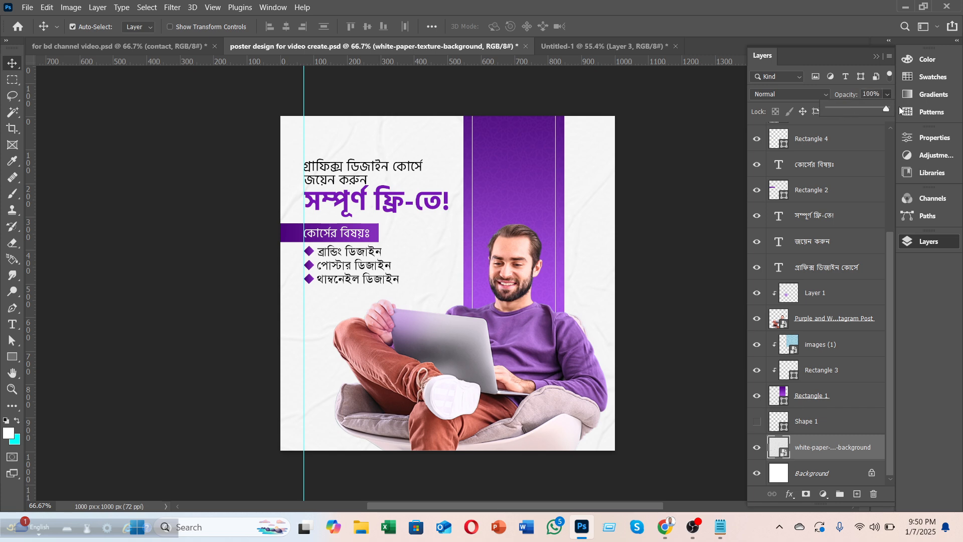
left_click_drag(847, 109, 887, 108)
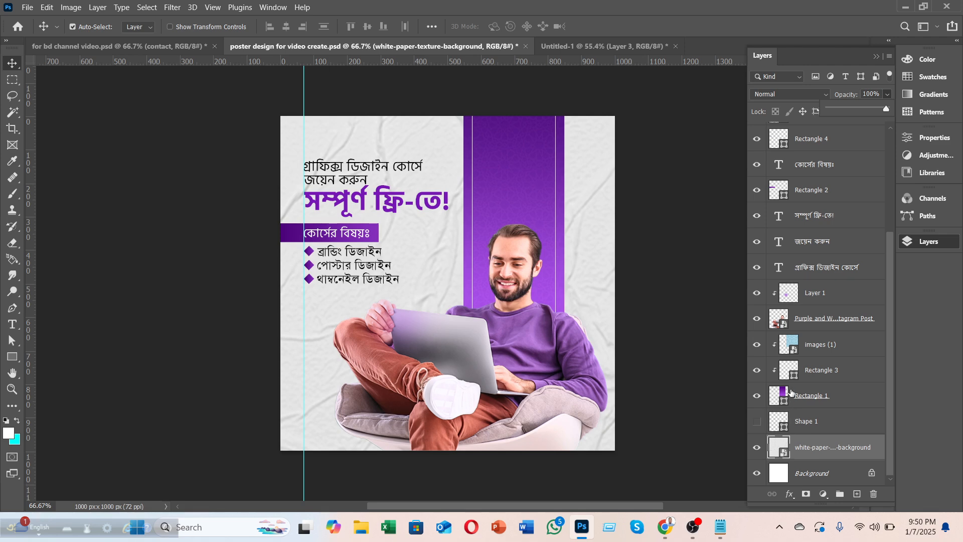
left_click(846, 109)
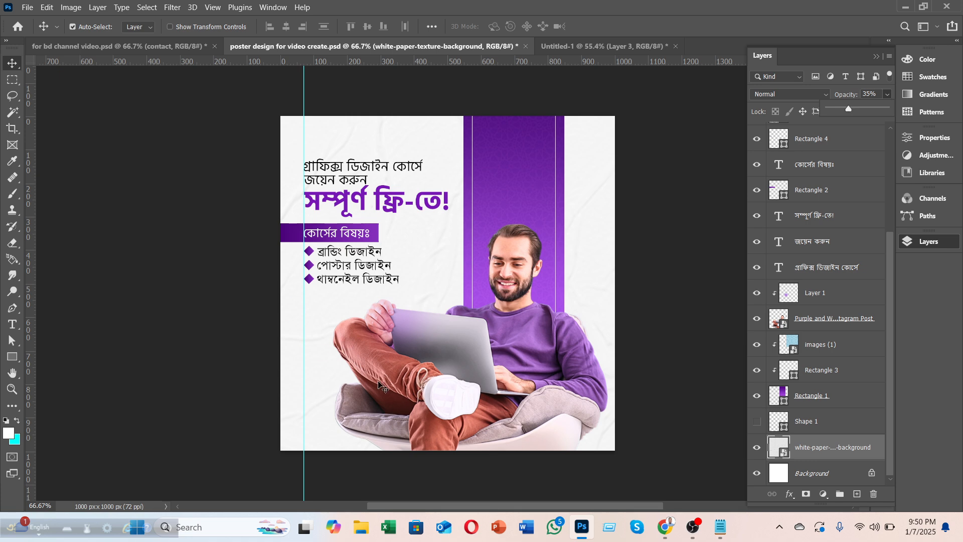
Step: Turn on Shape 1's thin curved purple lines across the poster
left_click(756, 421)
left_click(756, 421)
left_click(756, 421)
left_click(756, 422)
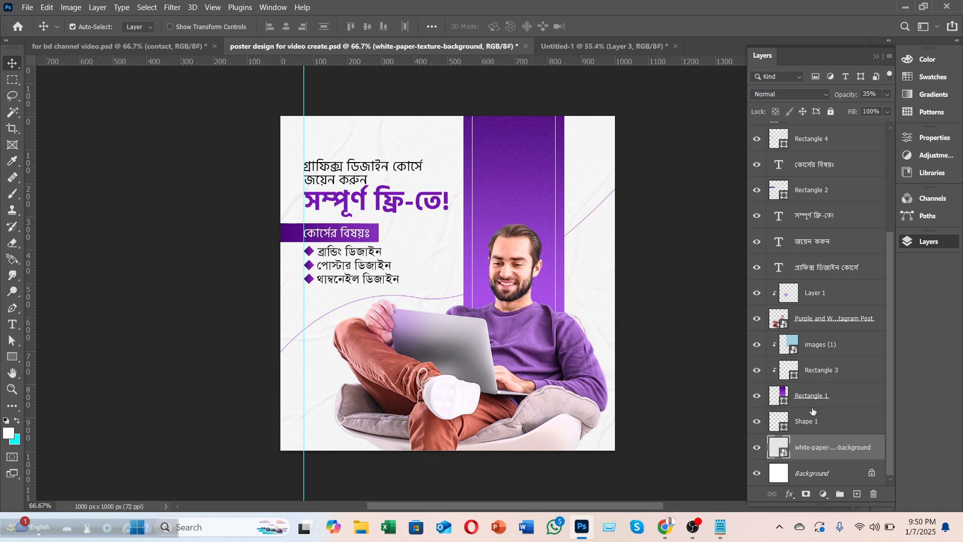
scroll(791, 414, "up", 6)
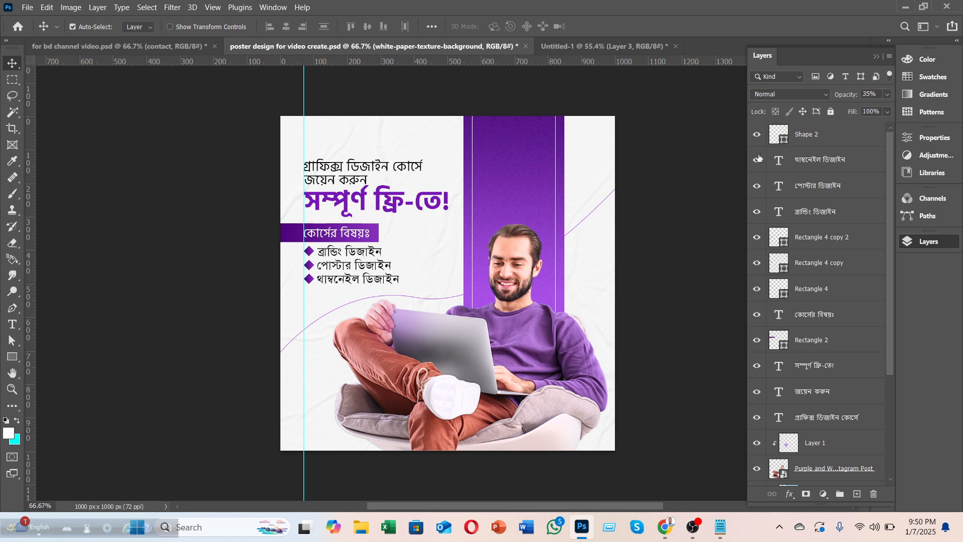
left_click(805, 136)
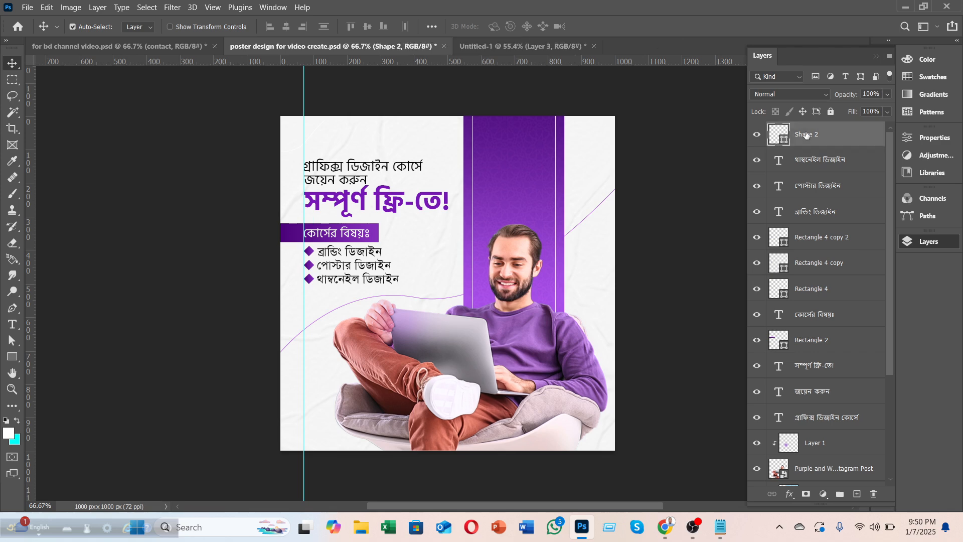
left_click(875, 495)
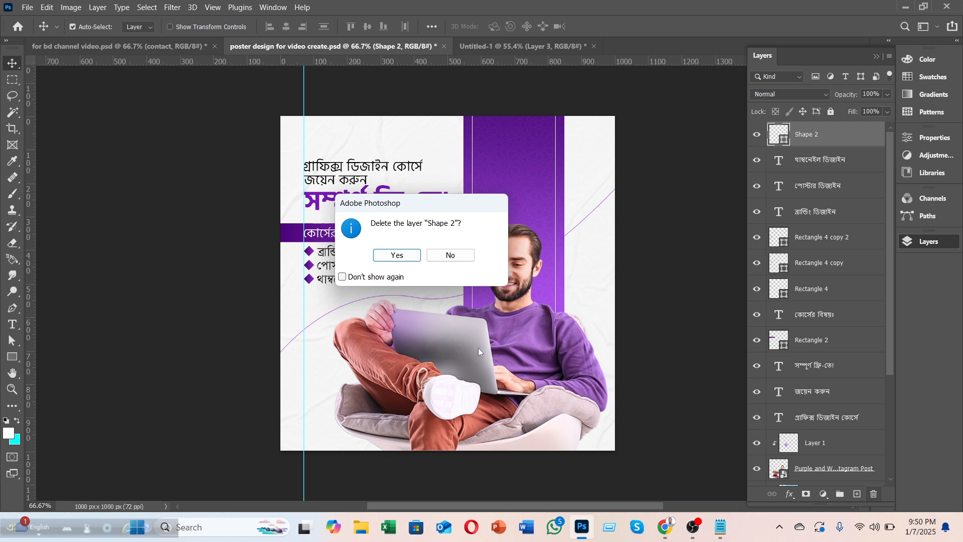
left_click(396, 256)
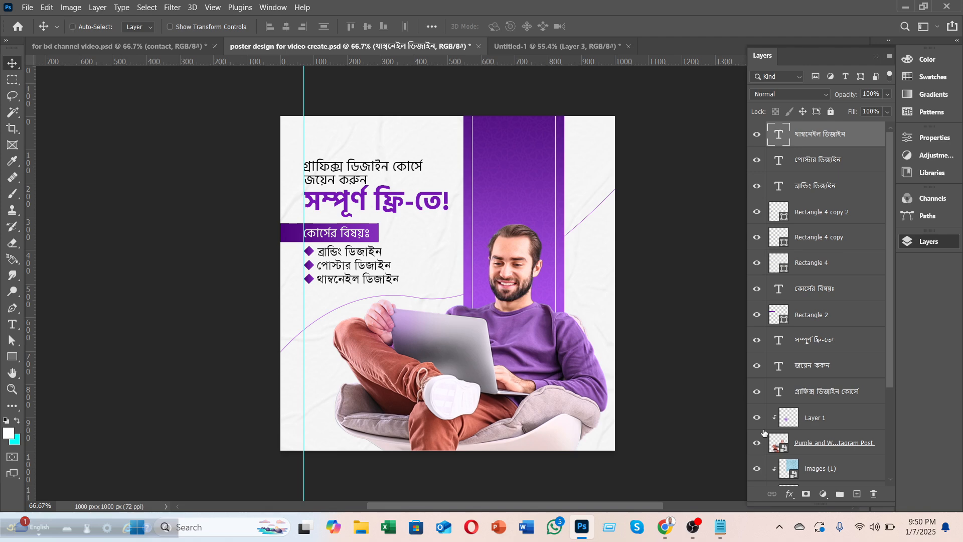
key("ctrl+z")
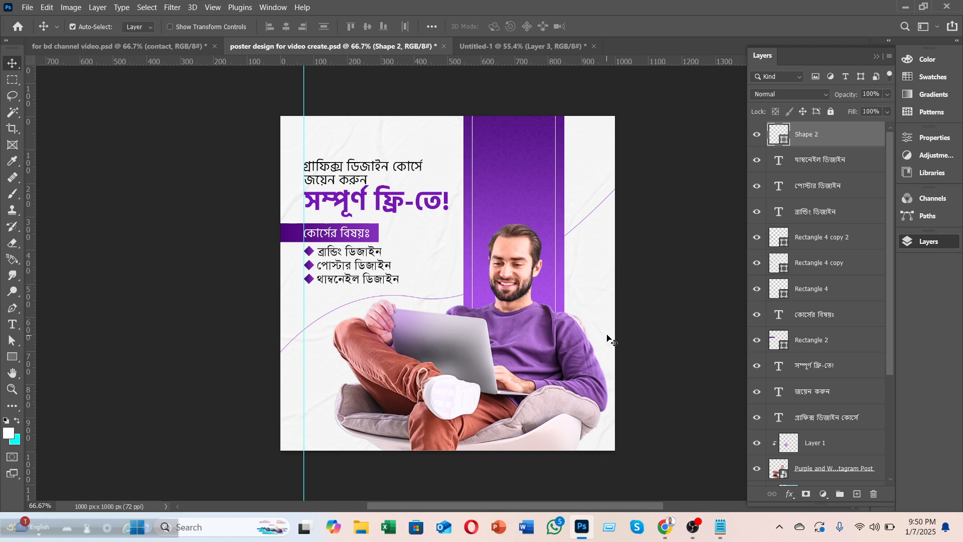
Step: Bring the photoshop copy and illustrator copy logos from the Hiring poster onto the course poster
left_click(485, 46)
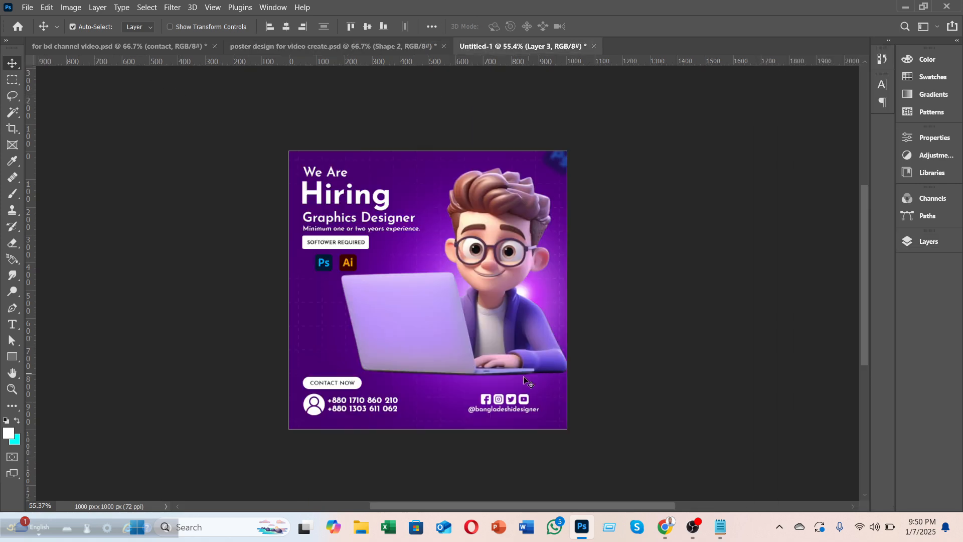
left_click(354, 47)
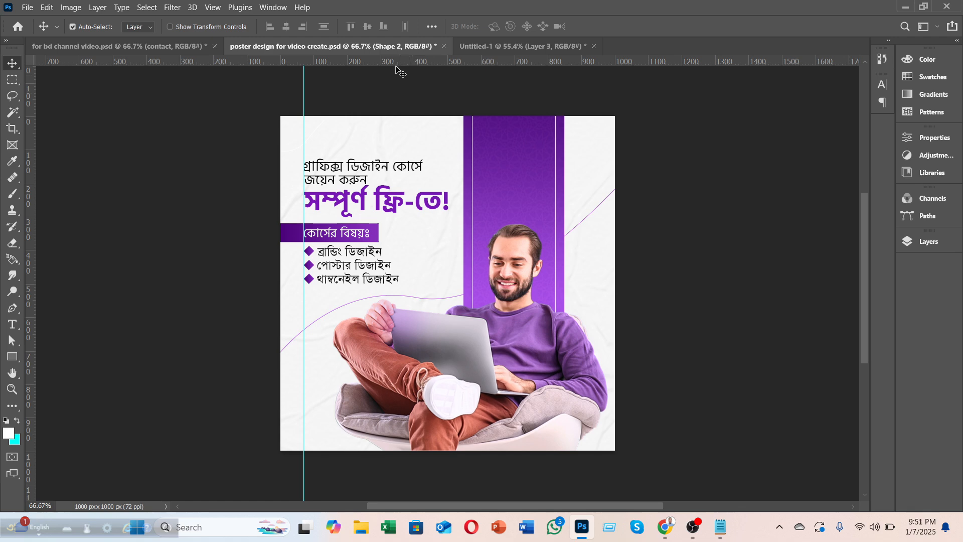
left_click(476, 47)
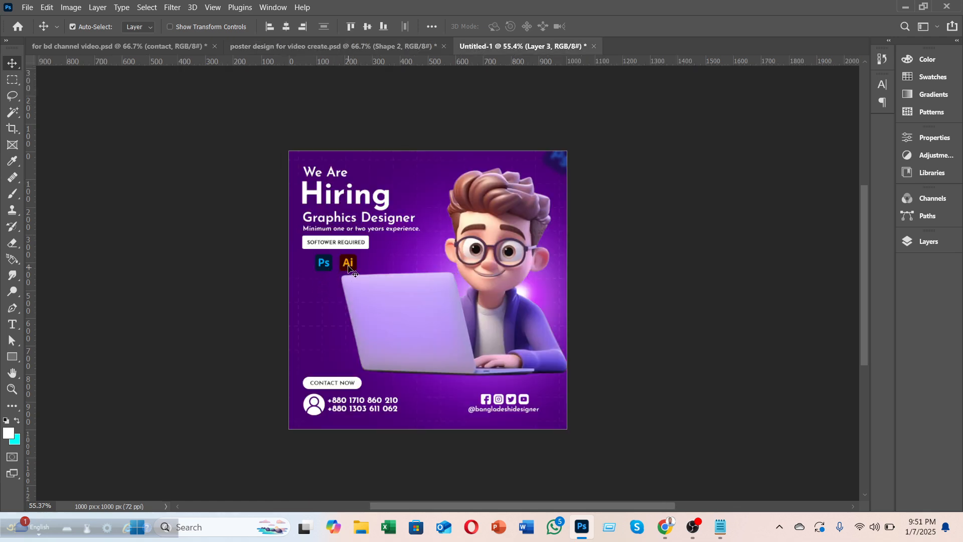
left_click(927, 241)
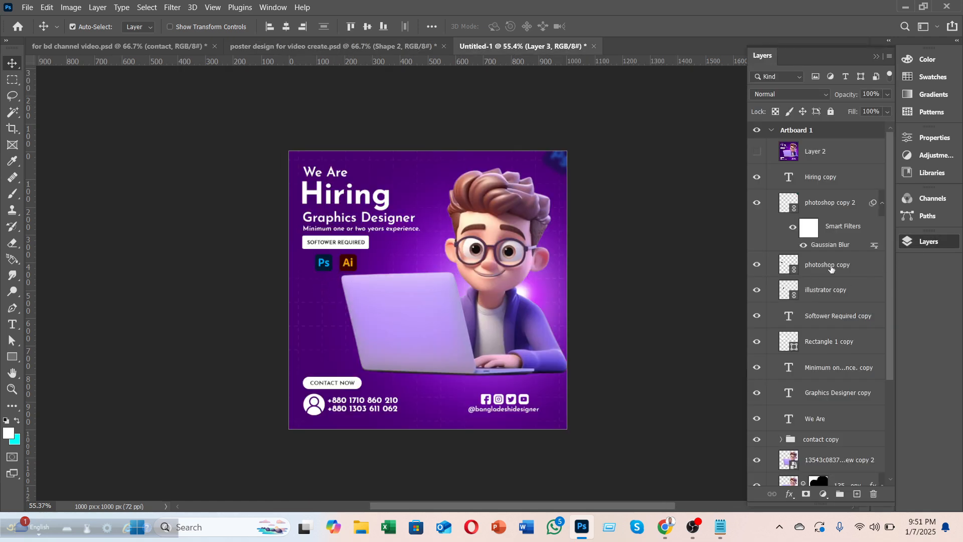
left_click(831, 268)
left_click(825, 290, "shift")
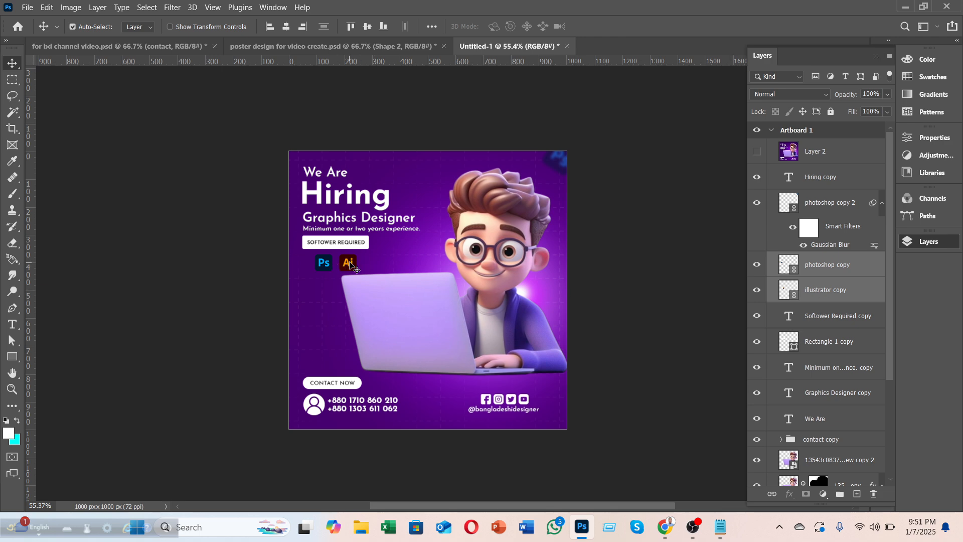
left_click_drag(349, 265, 331, 96)
left_click_drag(444, 282, 445, 279)
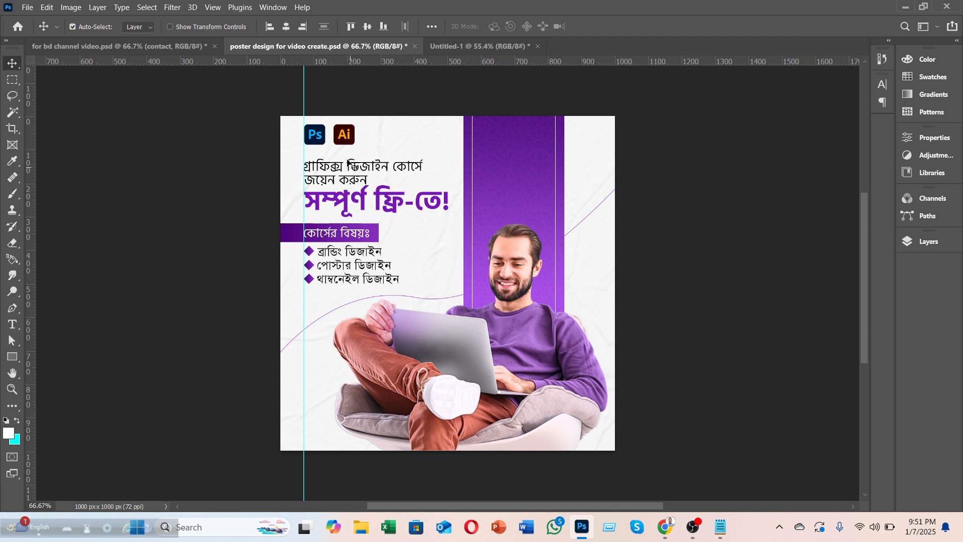
left_click_drag(340, 140, 480, 287)
Step: Tilt the Ps logo about 29° beside the man and nudge it slightly lower
left_click(314, 306)
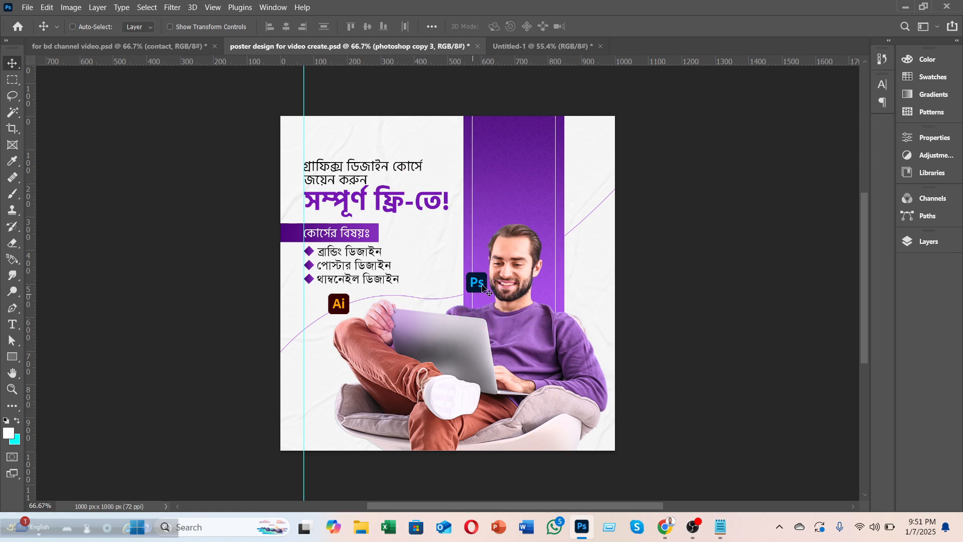
key("ctrl+t")
left_click_drag(496, 255, 481, 246)
left_click(621, 26)
left_click_drag(477, 290, 477, 299)
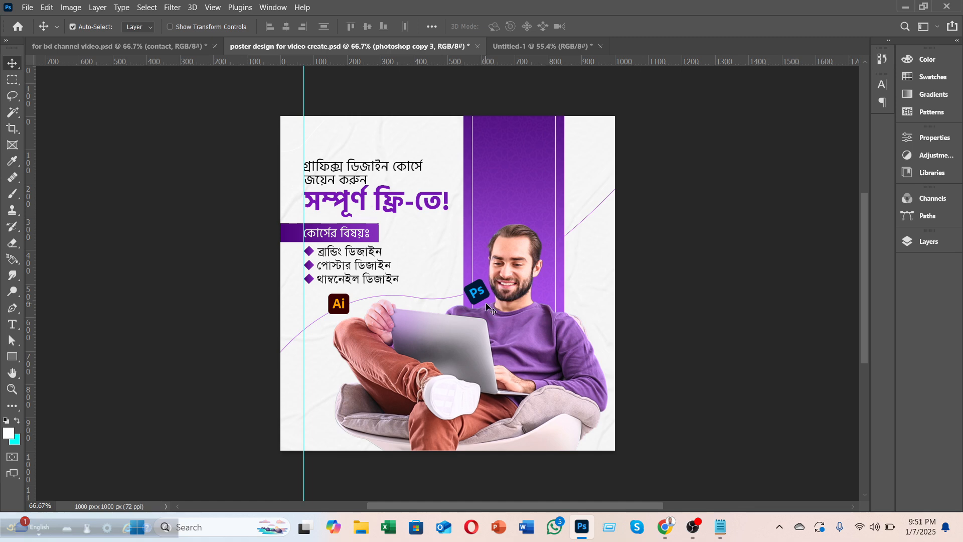
Step: Undo a trial Average blur, then give the Ps logo a 3.8-pixel Gaussian Blur
left_click(172, 7)
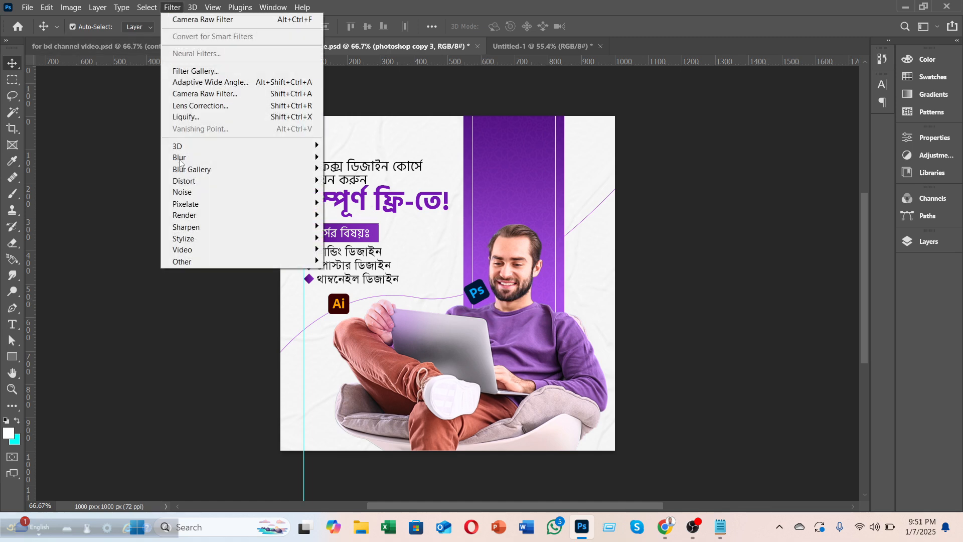
mouse_move(195, 160)
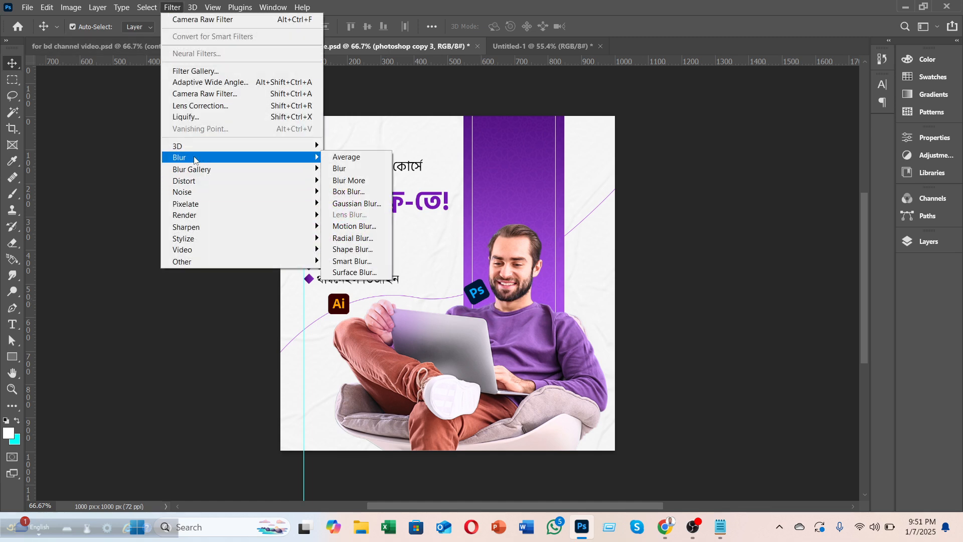
left_click(337, 158)
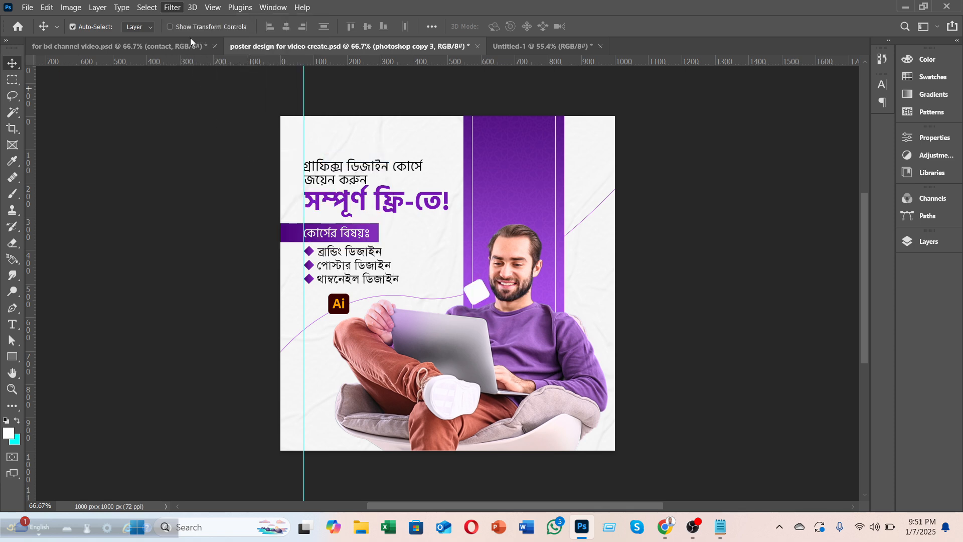
left_click(173, 8)
mouse_move(193, 157)
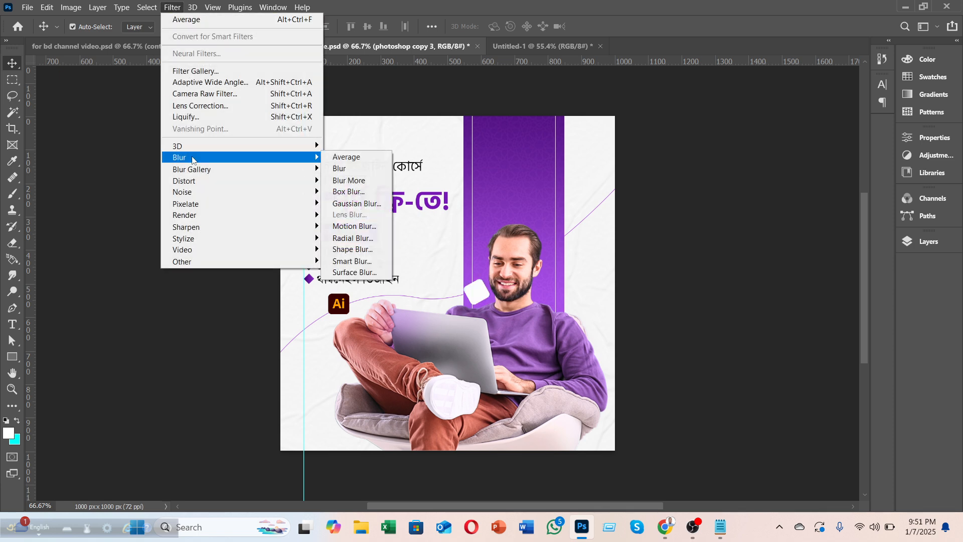
left_click(366, 204)
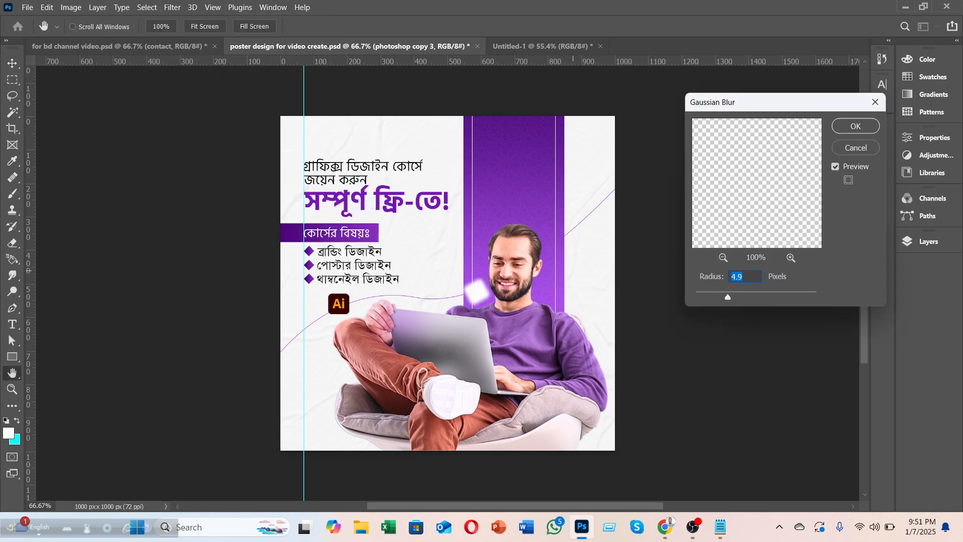
left_click(856, 147)
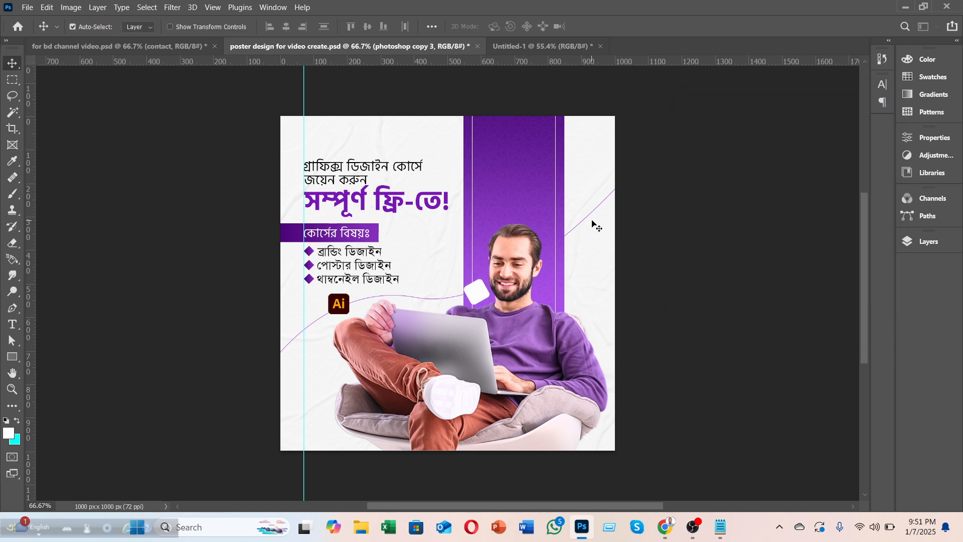
key("ctrl+z")
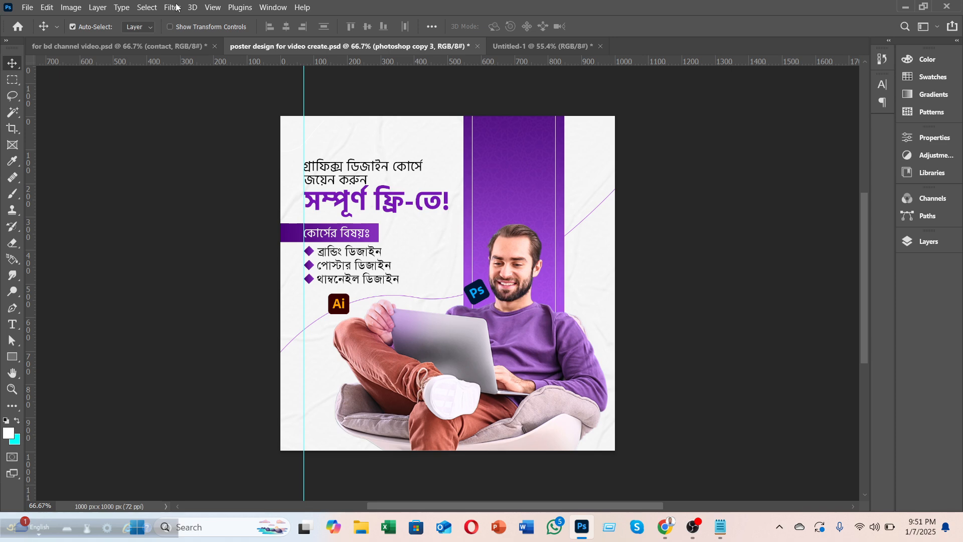
left_click(176, 7)
mouse_move(241, 157)
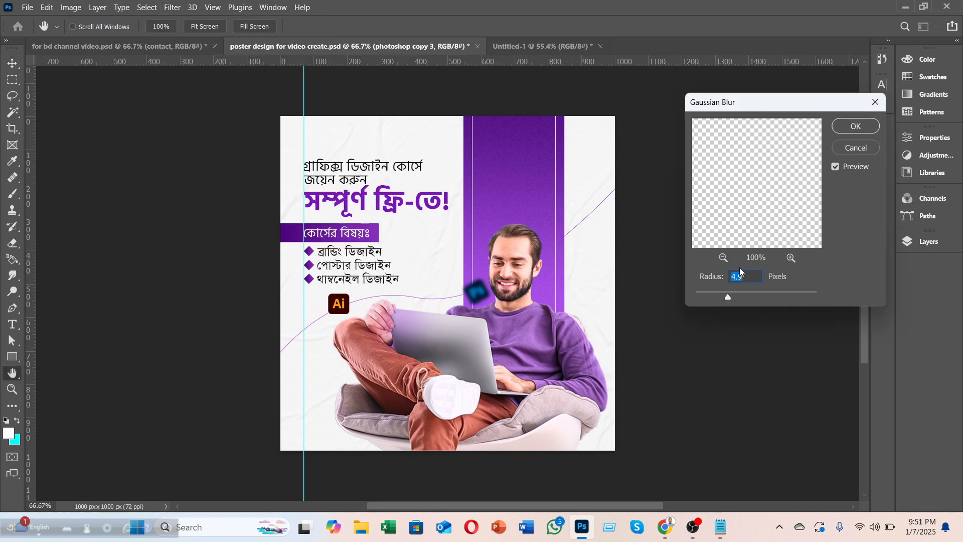
left_click_drag(735, 298, 713, 294)
left_click(855, 126)
Step: Move the blurred Ps logo up onto the purple bar and delete the Ai logo
left_click_drag(477, 293, 515, 190)
left_click(342, 305)
key("Delete")
left_click(509, 190)
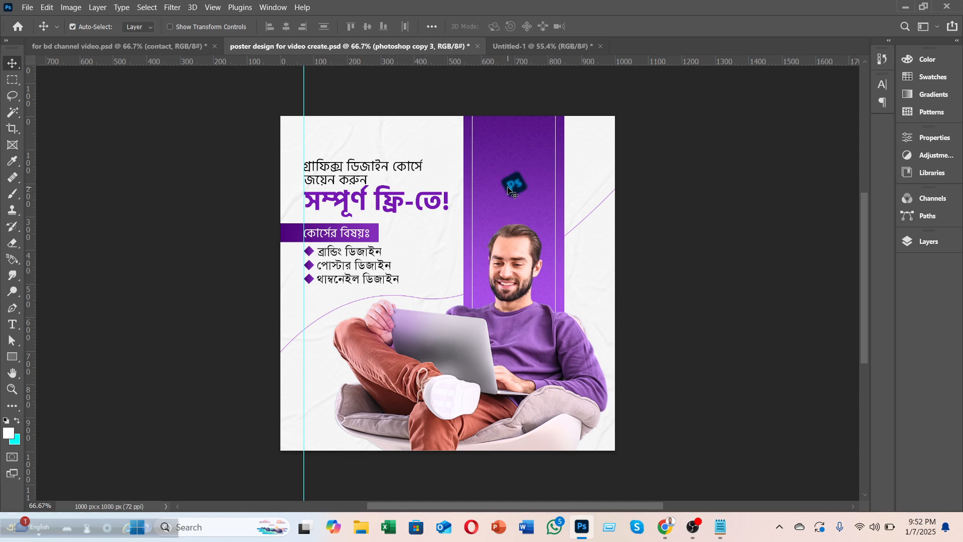
left_click(933, 245)
Step: Give photoshop copy 3 a white (ffffff) Color Overlay at 100% opacity
left_click(756, 196)
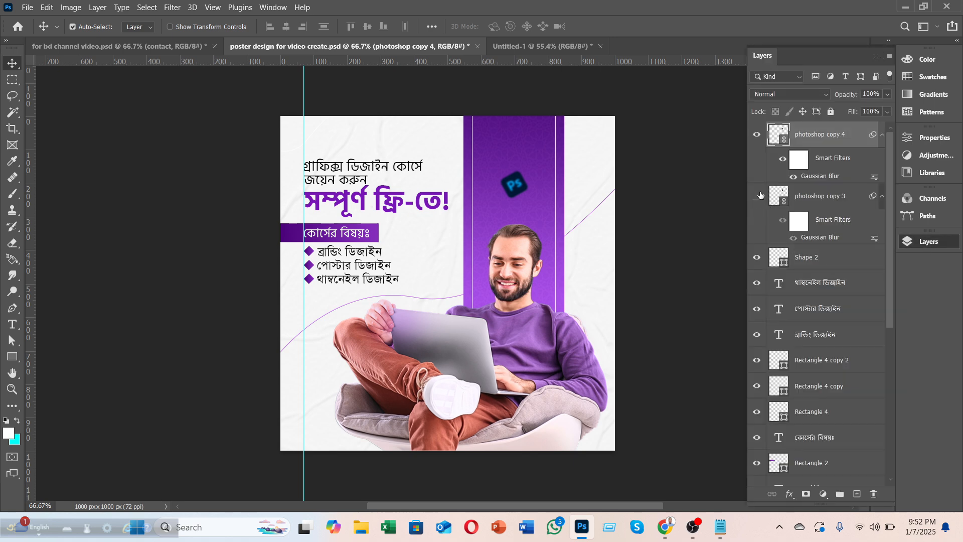
left_click(757, 134)
left_click(757, 132)
left_click(756, 197)
left_click(813, 201)
right_click(814, 201)
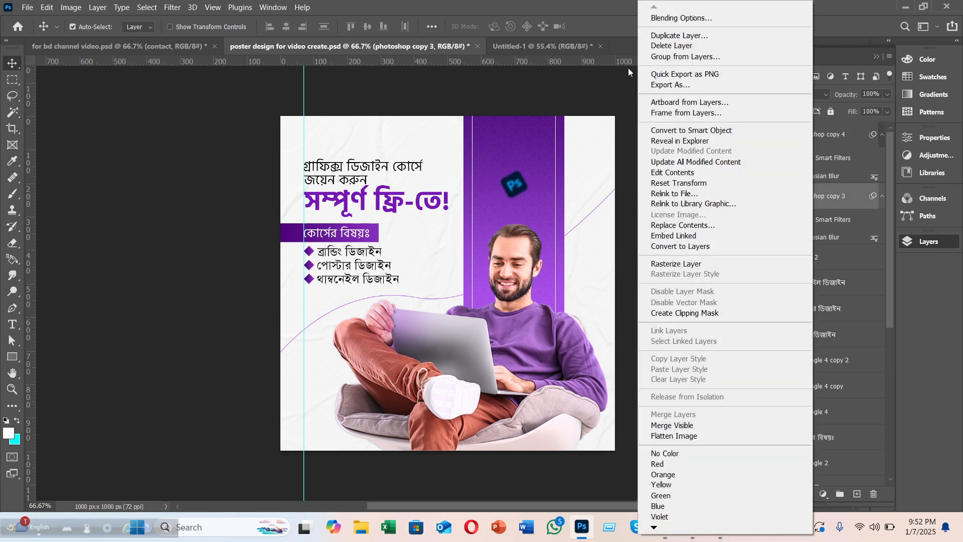
key("Escape")
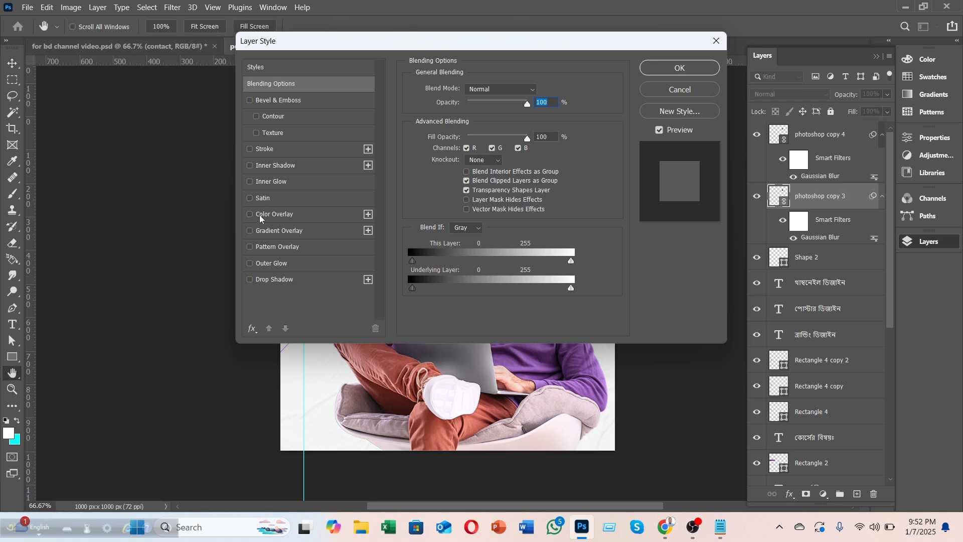
left_click(257, 215)
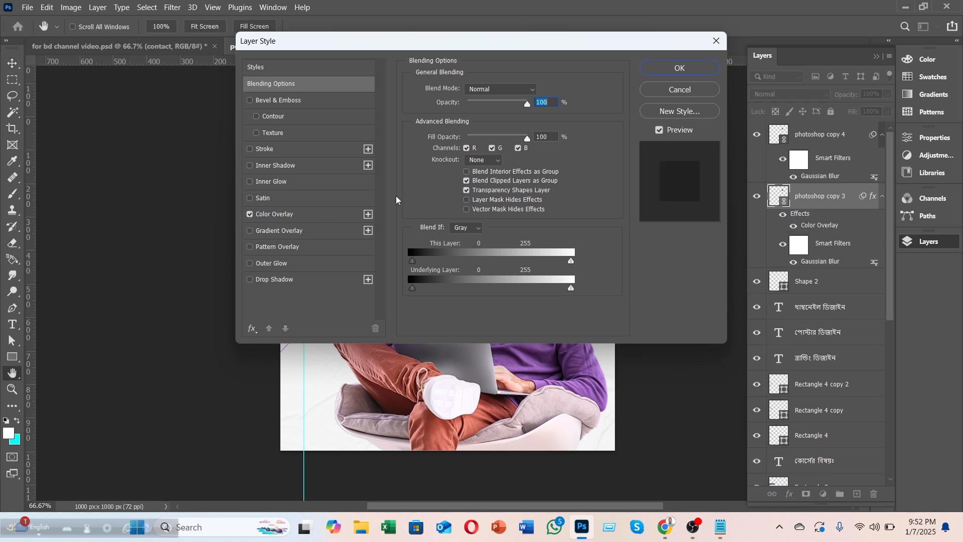
left_click(545, 95)
left_click_drag(675, 152, 589, 97)
left_click(915, 128)
left_click_drag(495, 110, 521, 109)
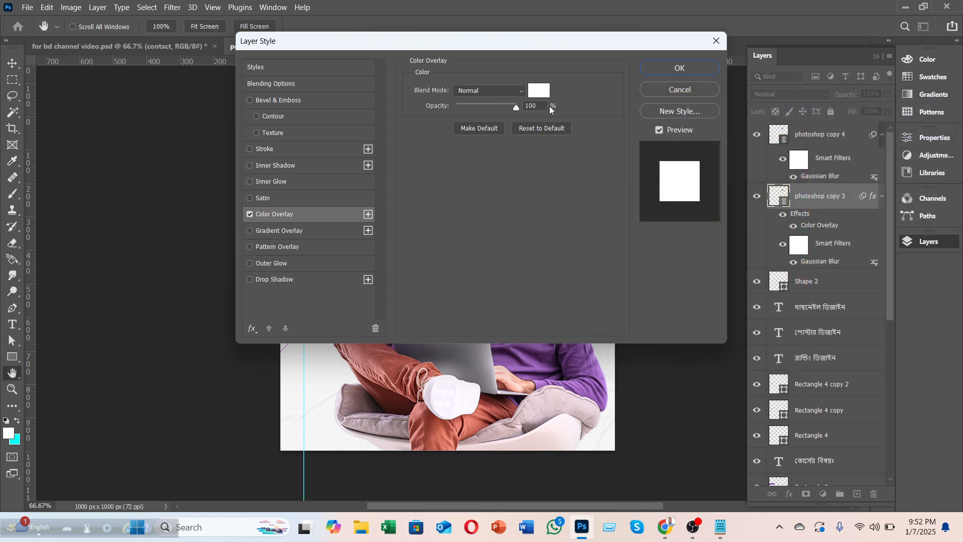
left_click(659, 73)
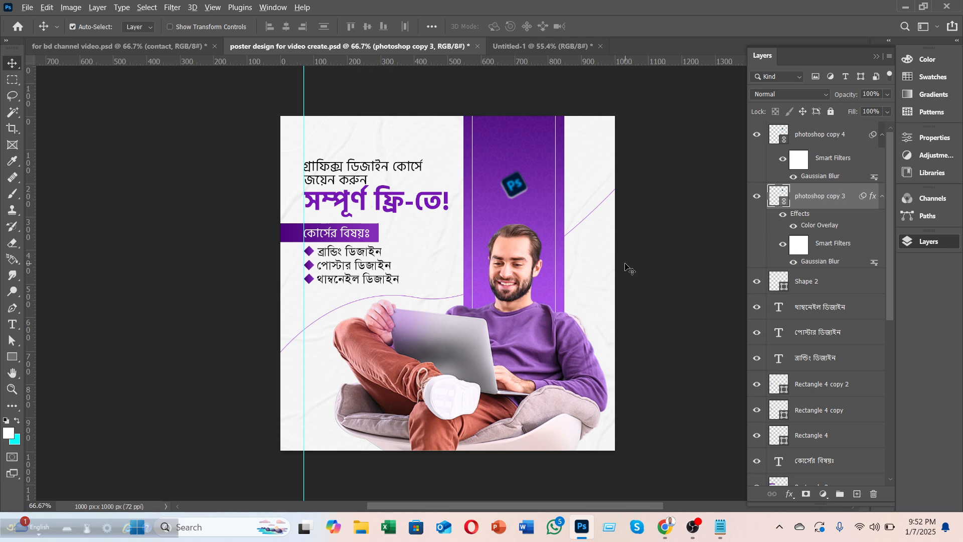
Step: Select photoshop copy 3 and copy 4 together and move both 29 px lower
scroll(633, 266, "down", 2)
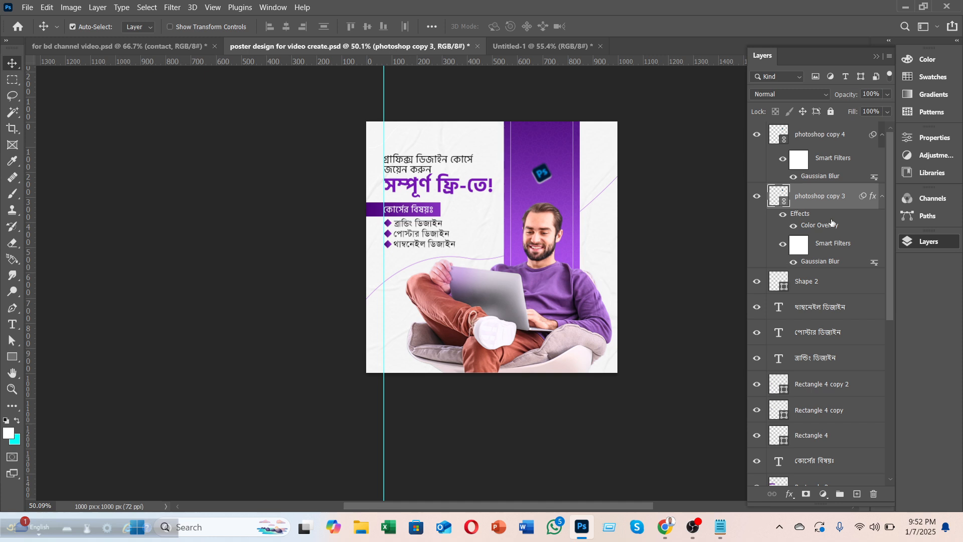
key("ctrl")
left_click(839, 140, "ctrl")
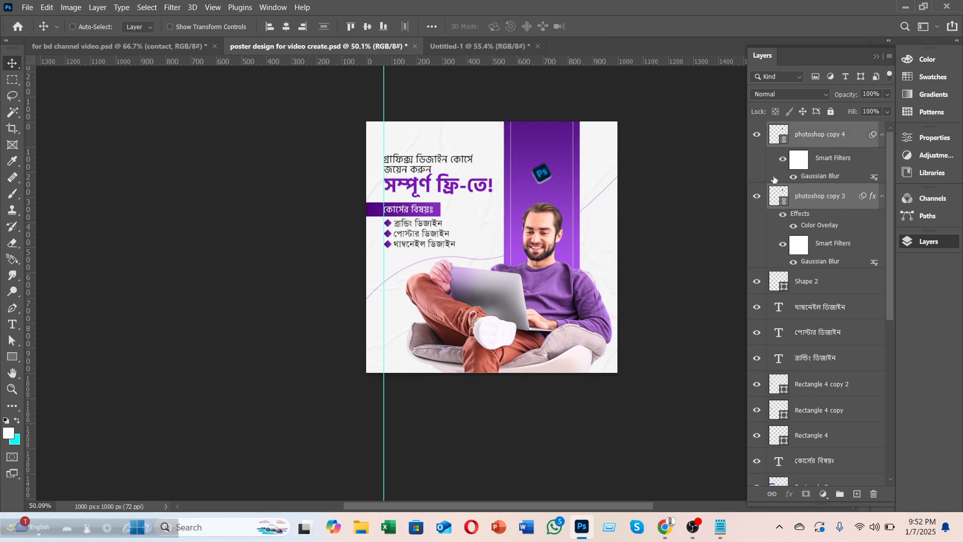
key("F7")
left_click_drag(542, 175, 539, 184)
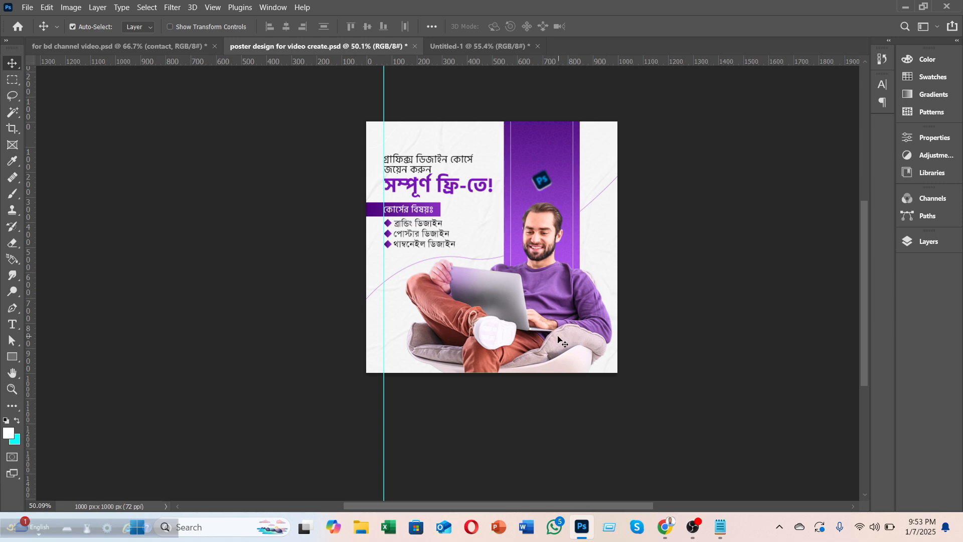
scroll(554, 333, "up", 2)
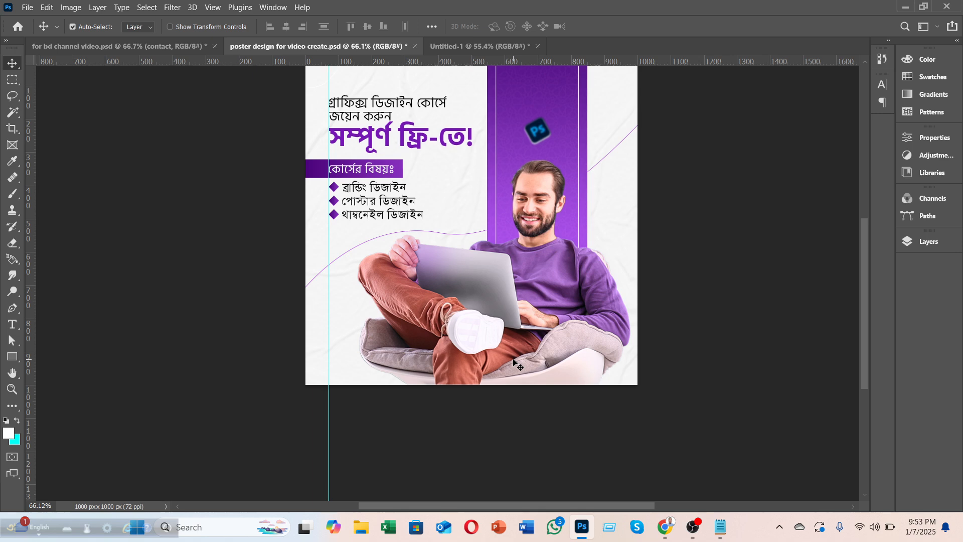
scroll(515, 362, "up", 2)
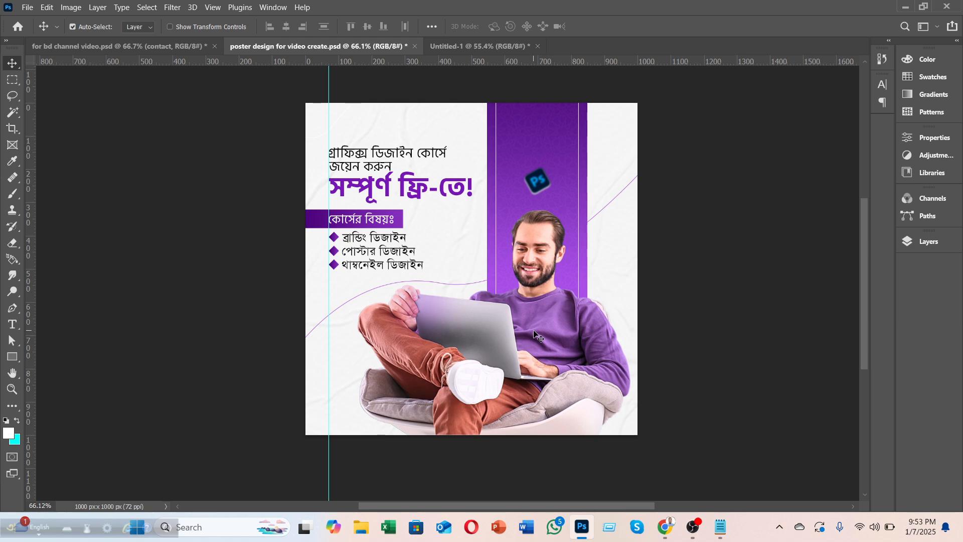
Step: Open headphone review.psd from the 2025 folder
left_click(24, 6)
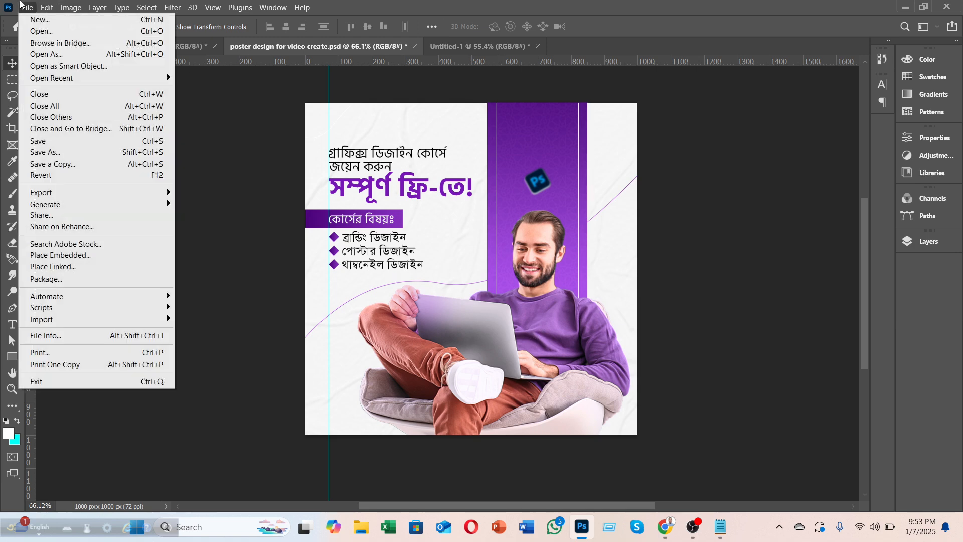
left_click(35, 31)
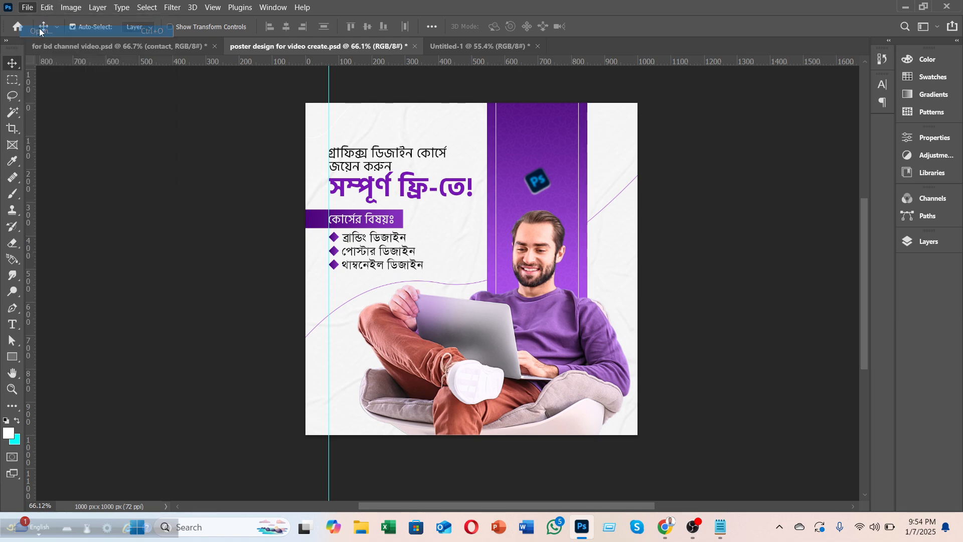
scroll(64, 279, "down", 10)
scroll(66, 282, "up", 15)
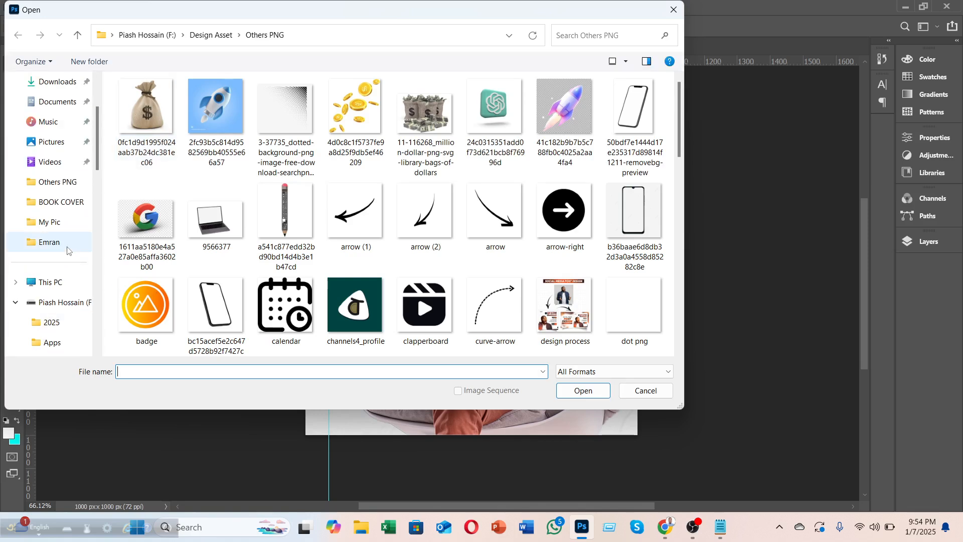
left_click(67, 324)
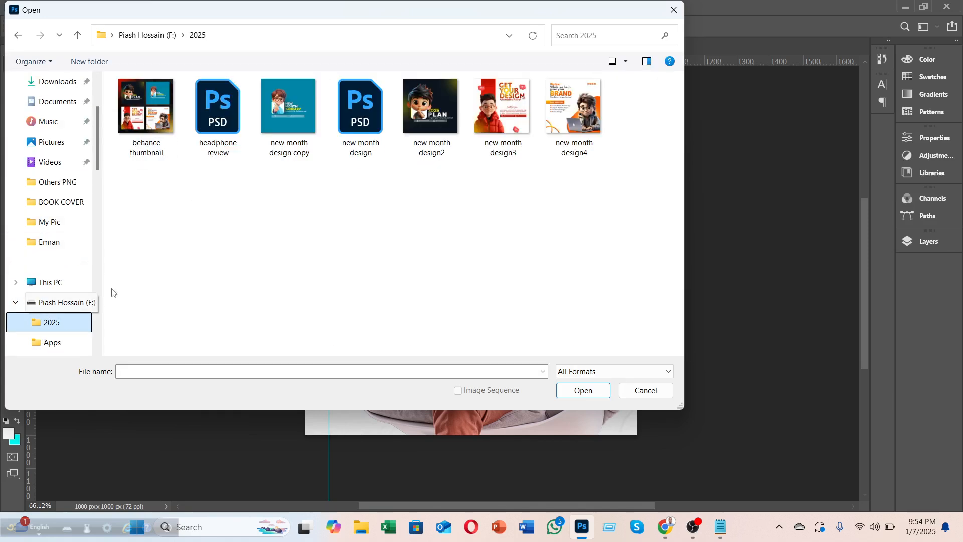
left_click(224, 128)
left_click(599, 390)
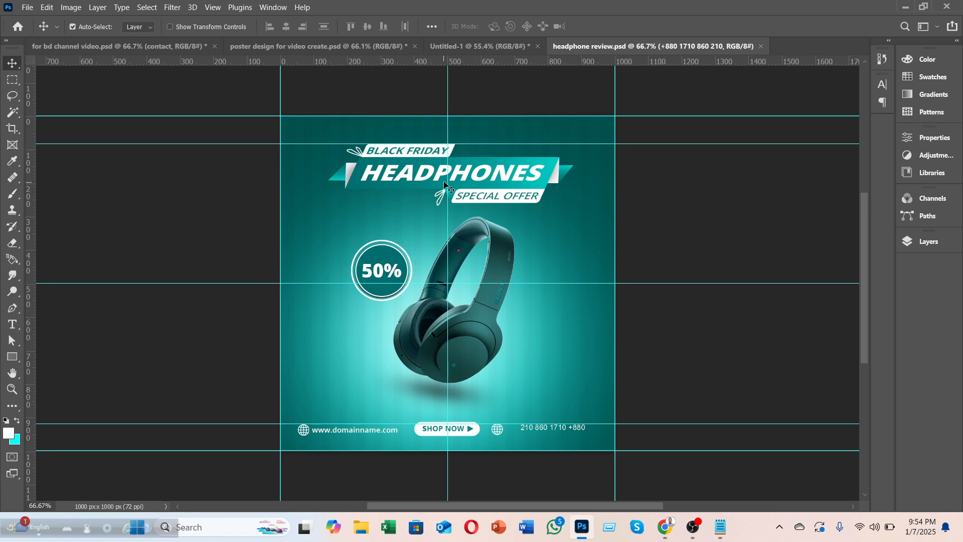
Step: Zoom around the headphone poster, then switch through the document tabs to Untitled-1
scroll(458, 187, "up", 3)
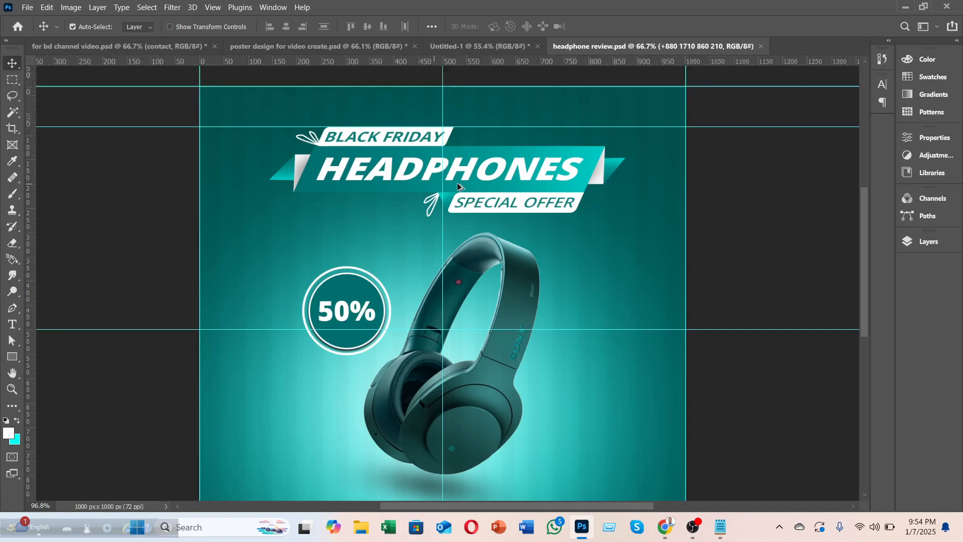
scroll(458, 186, "up", 3)
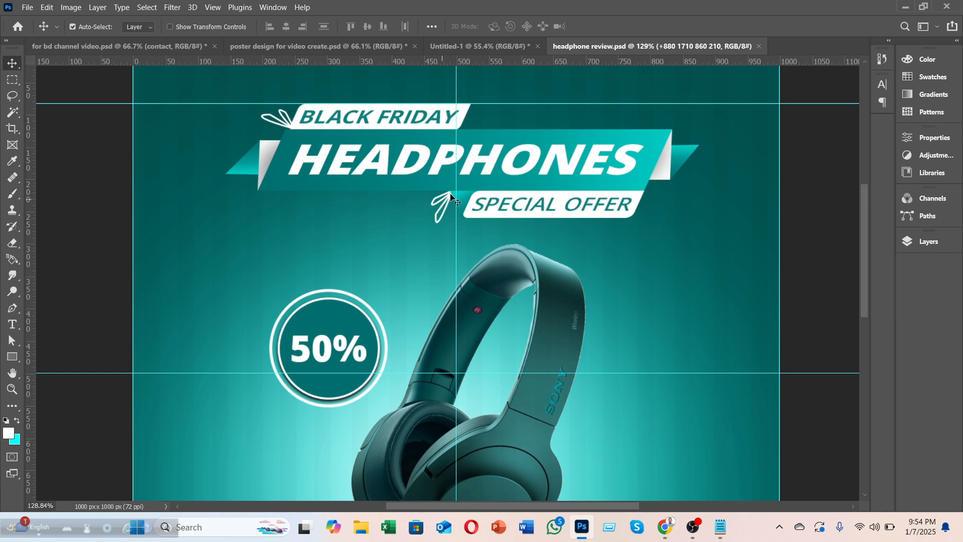
scroll(444, 230, "down", 5)
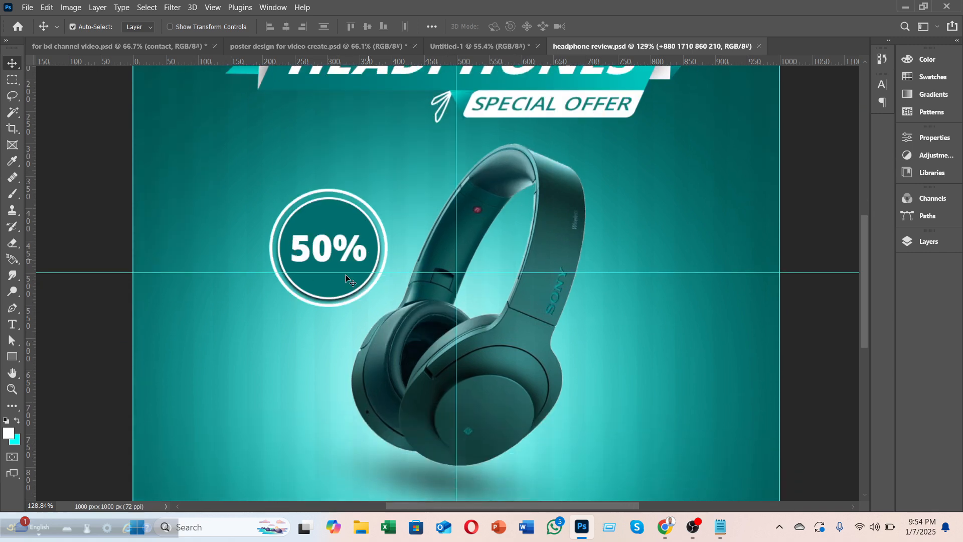
scroll(485, 270, "down", 5)
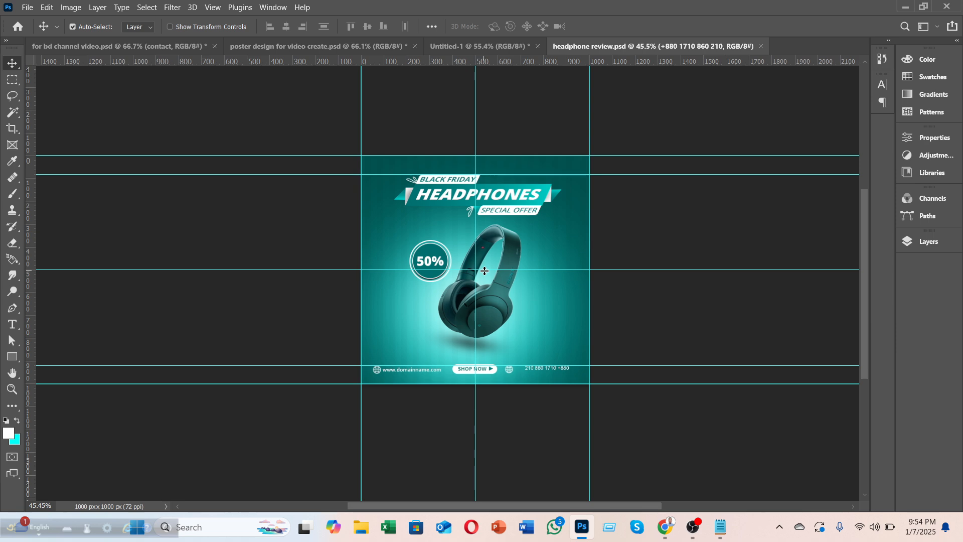
left_click(86, 54)
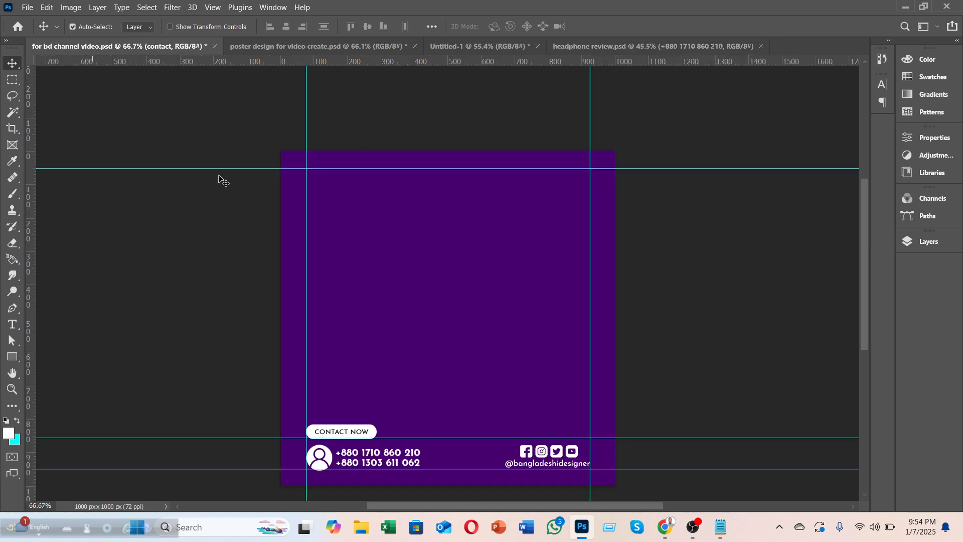
left_click(324, 46)
left_click(476, 48)
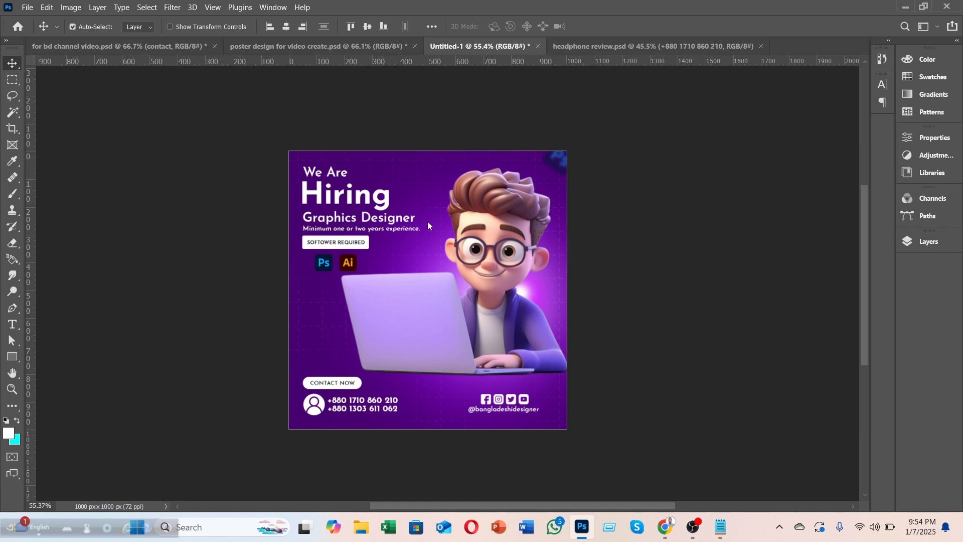